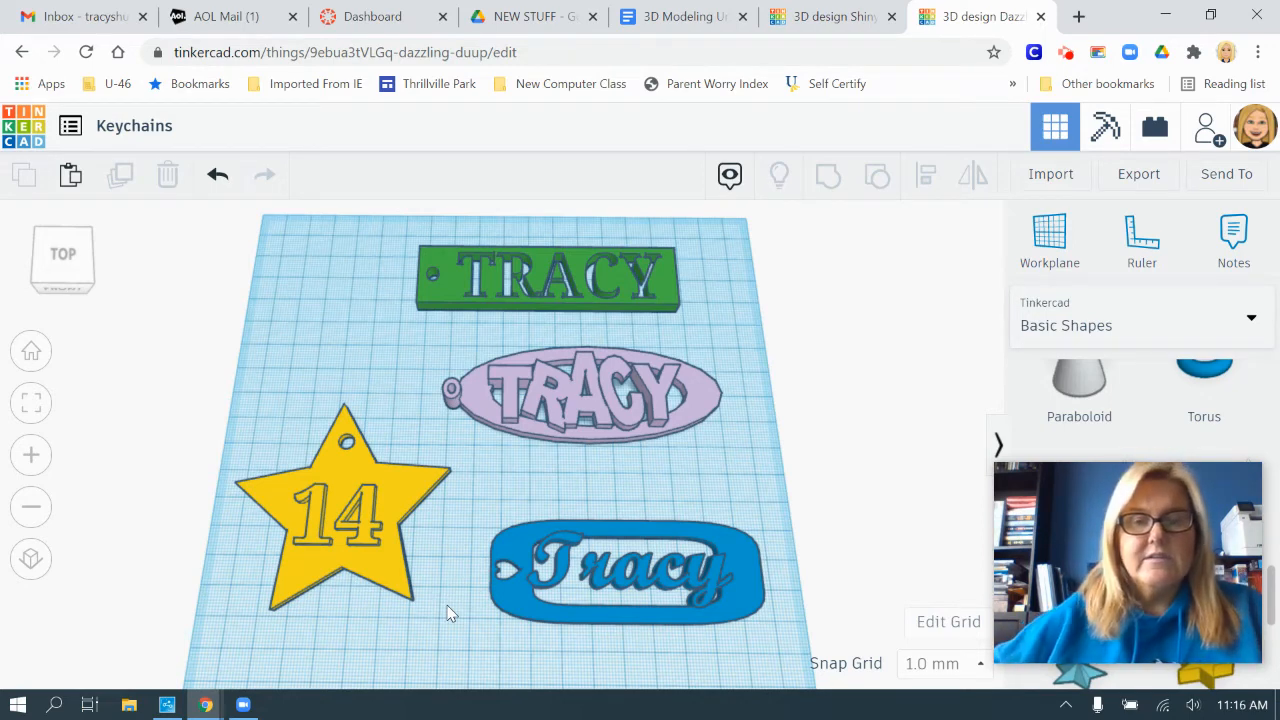
- Examine the finished sample keychains from a few angles and close the Keychains design
right_click_drag(733, 494, 749, 534)
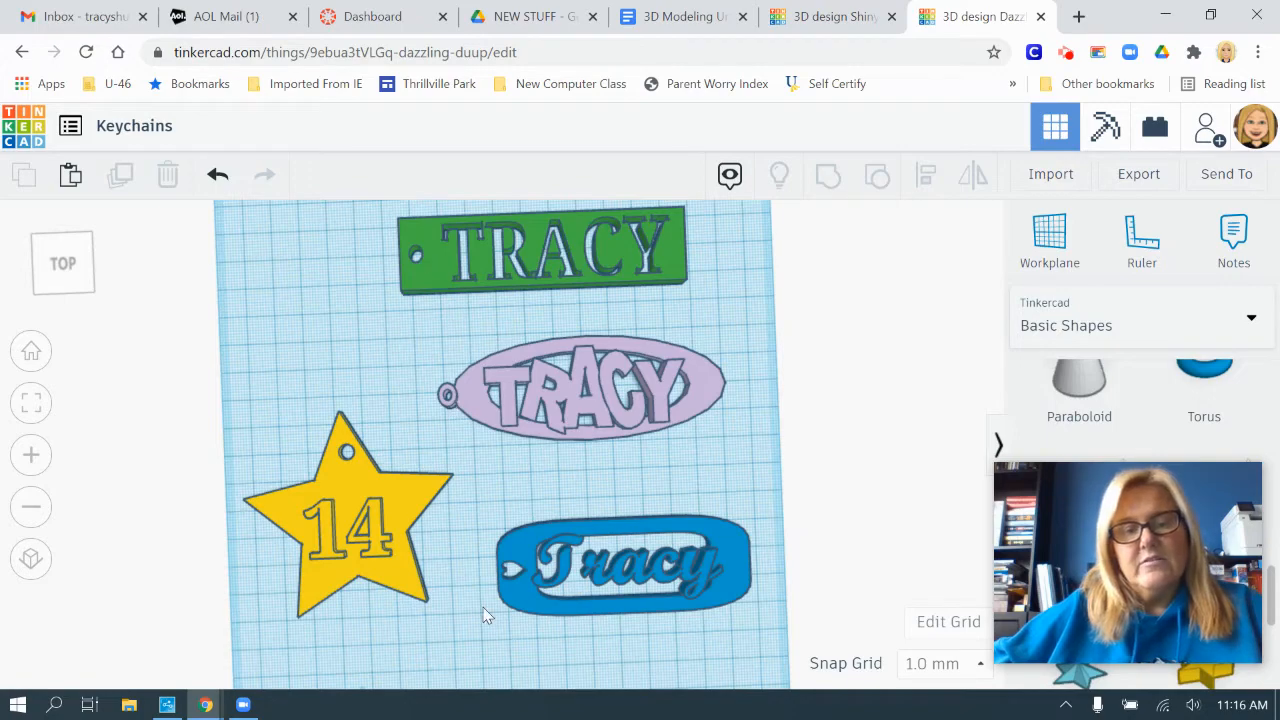
mouse_move(483, 609)
right_mouse_down()
mouse_move(488, 426)
mouse_move(490, 530)
mouse_move(470, 502)
mouse_move(434, 499)
mouse_move(432, 475)
mouse_move(529, 507)
mouse_move(451, 542)
mouse_move(449, 580)
mouse_move(480, 590)
right_mouse_up()
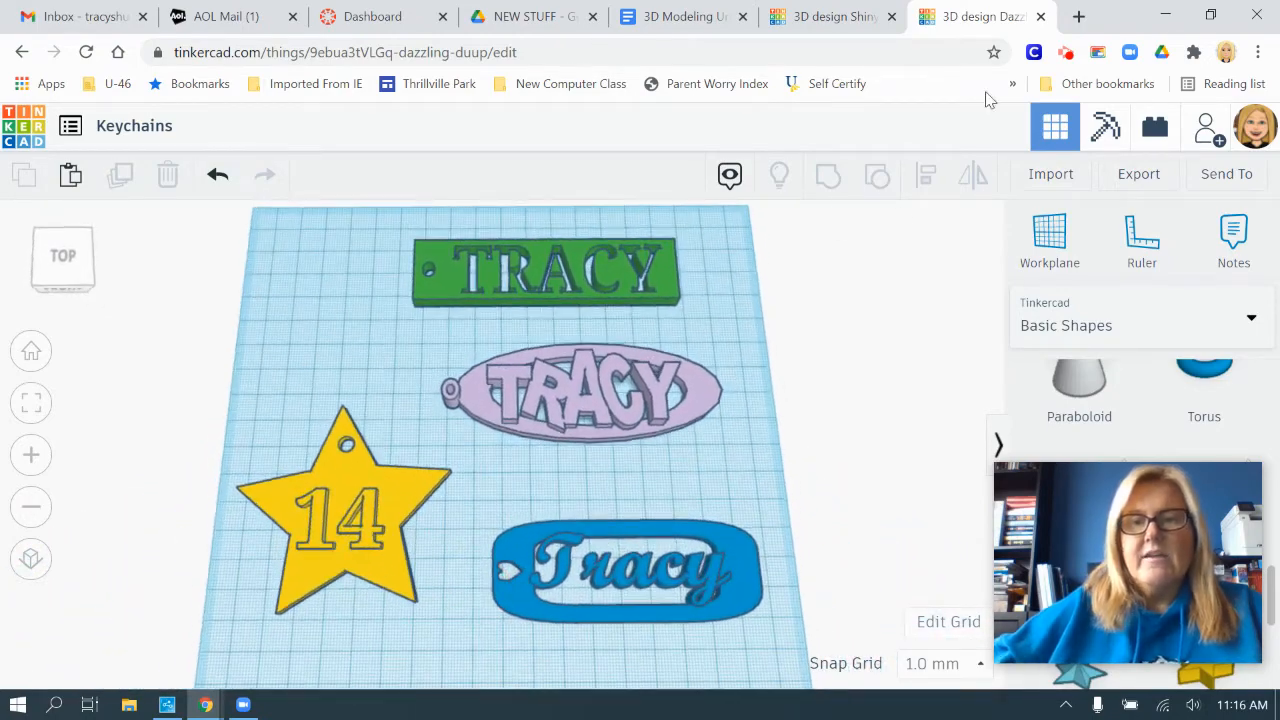
left_click(1040, 16)
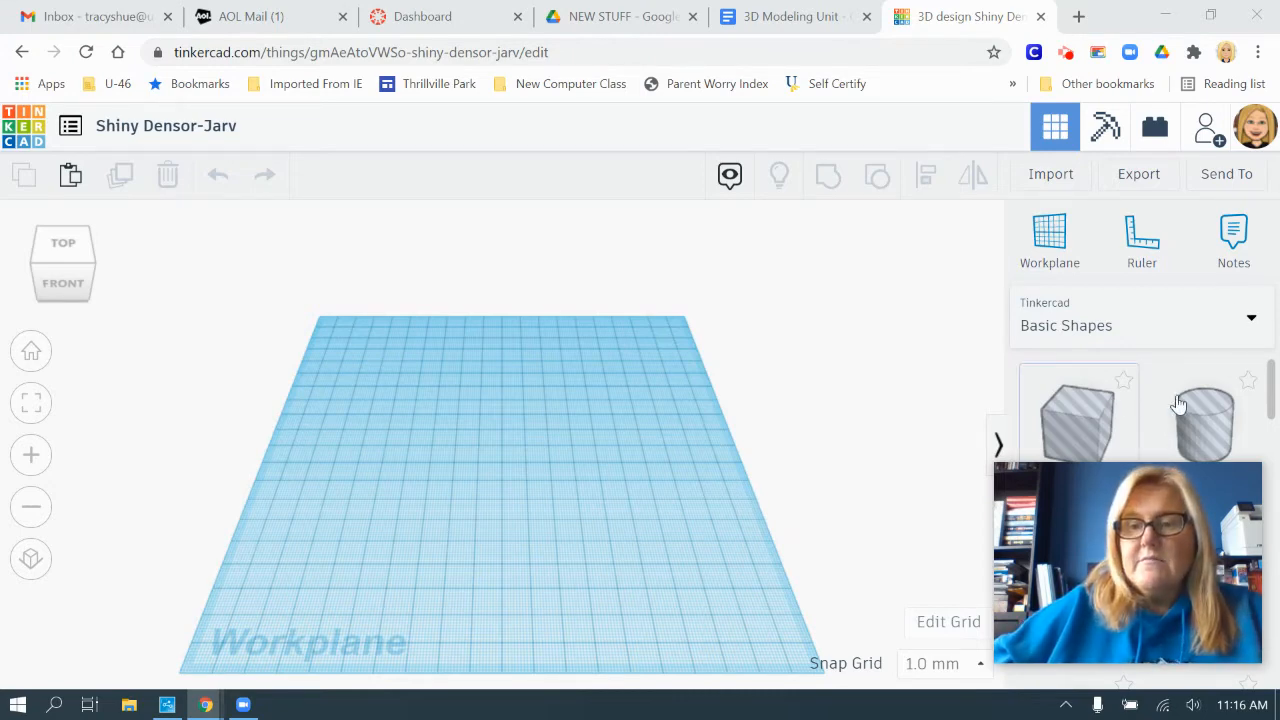
- Place a box near the middle of the workplane and stretch it to 100 mm long
scroll(1177, 383, "down", 2)
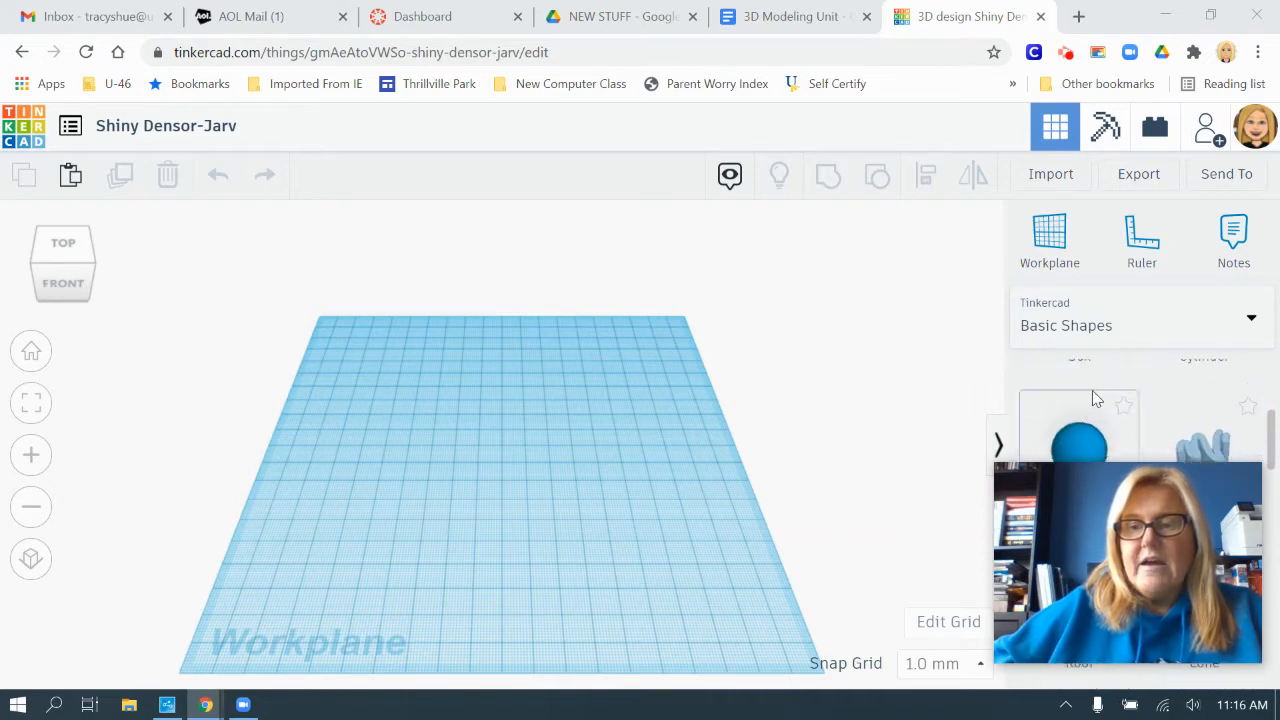
scroll(1100, 415, "up", 1)
scroll(1107, 430, "up", 1)
left_click_drag(1083, 410, 476, 438)
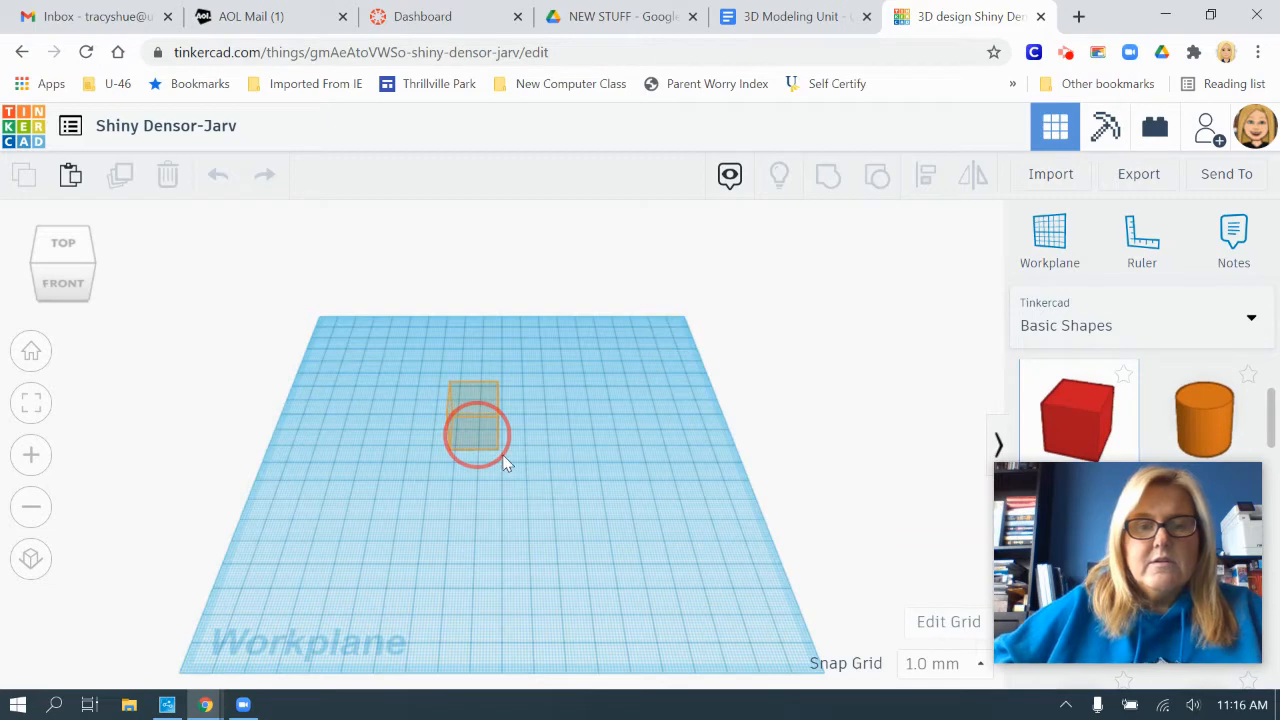
left_click(505, 458)
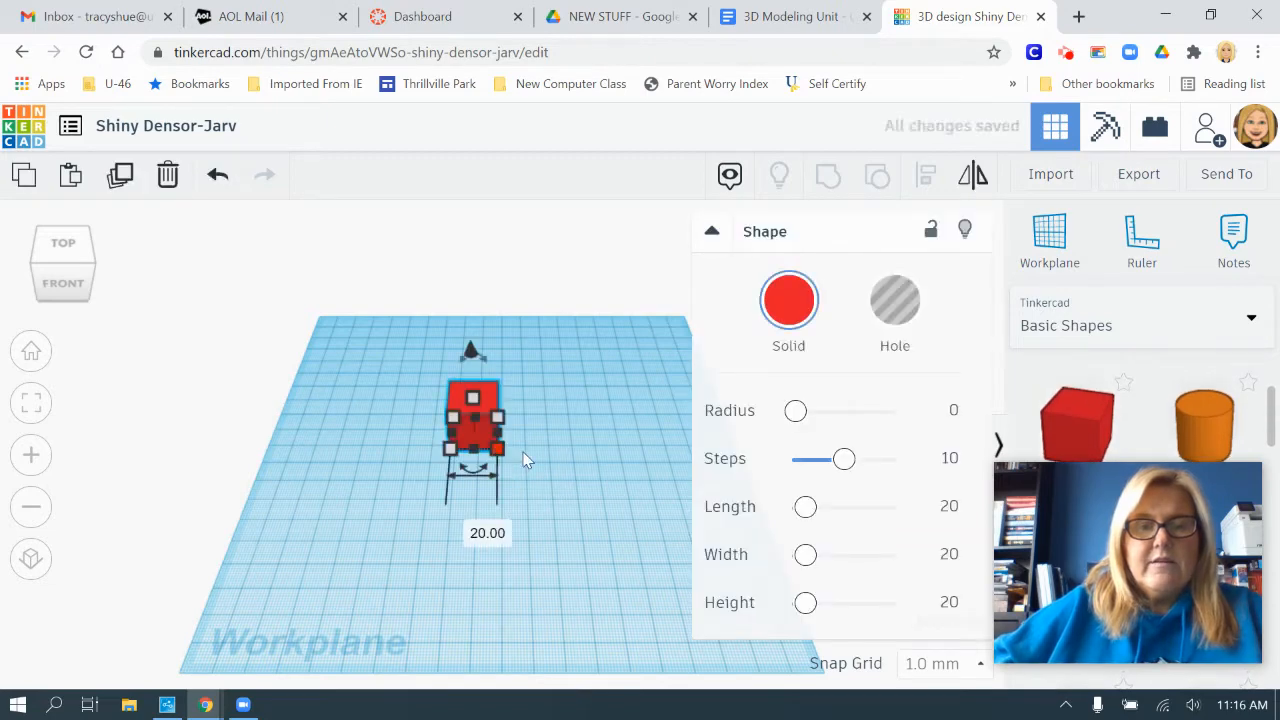
left_click_drag(527, 459, 688, 459)
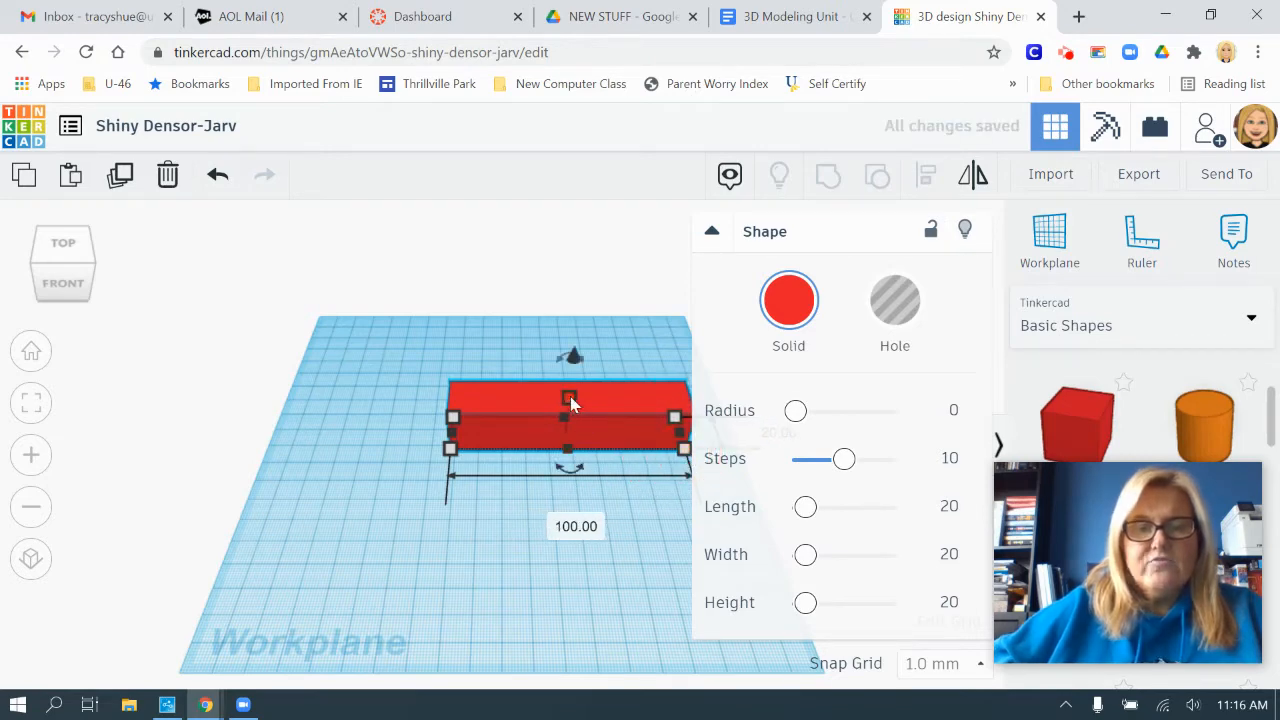
- Flatten the box to 3 mm high and extend it toward the back, making it 101 mm long
left_click_drag(570, 400, 568, 433)
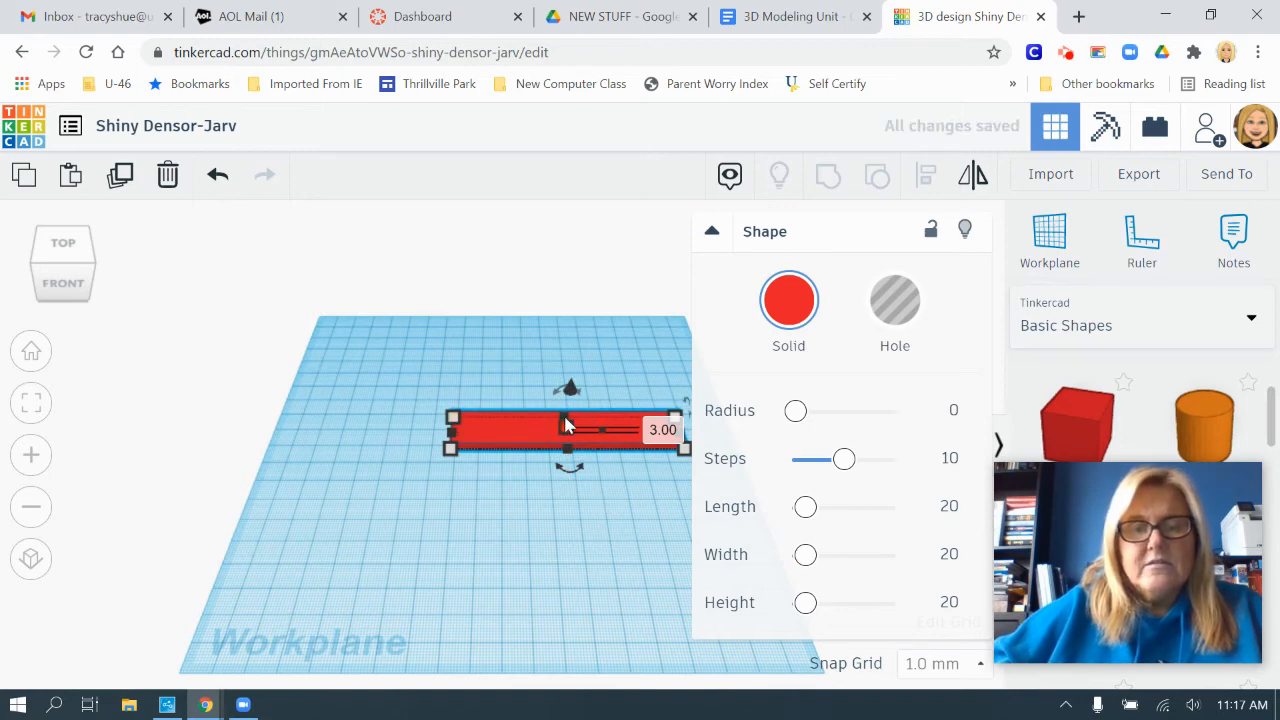
left_click_drag(565, 425, 567, 409)
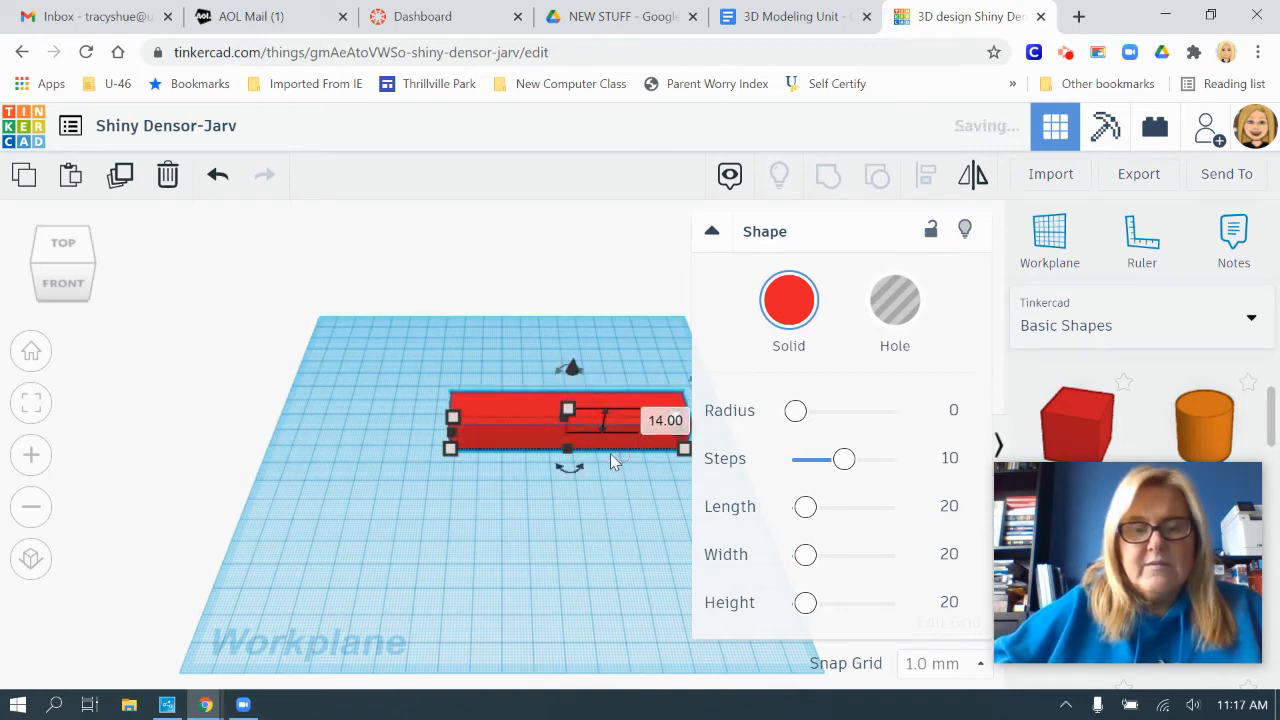
key("ctrl+z")
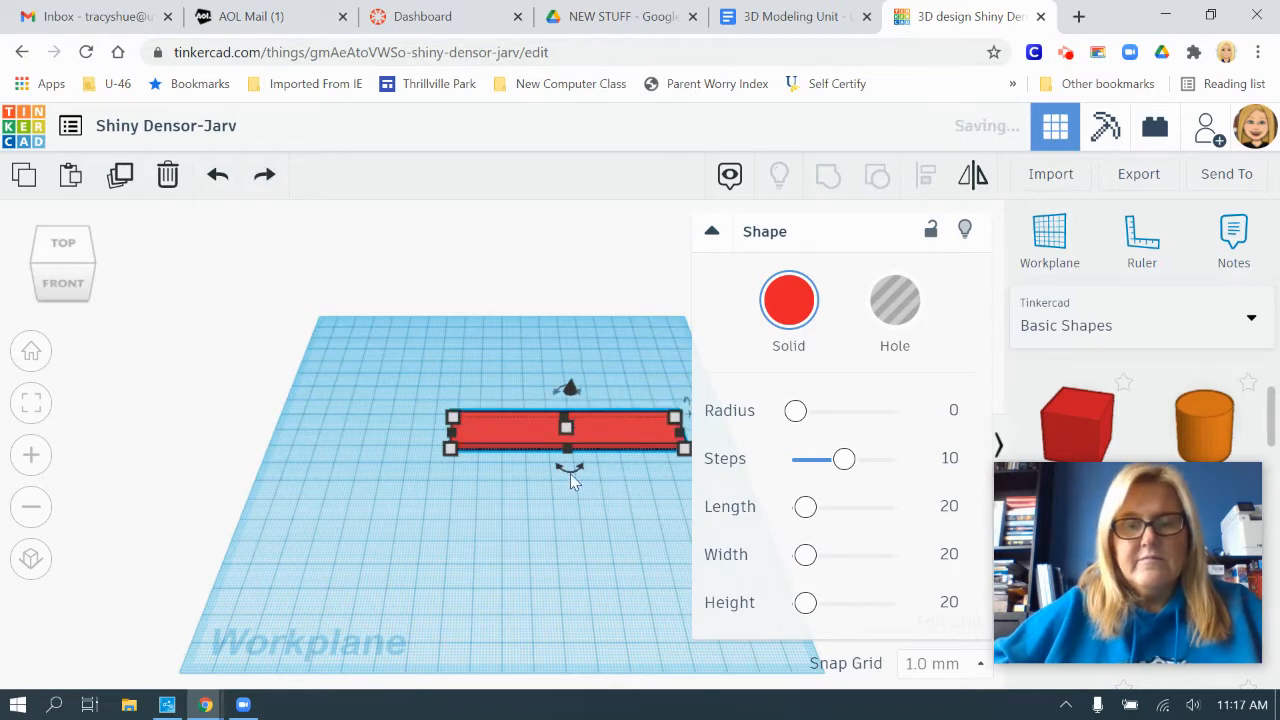
left_click_drag(678, 424, 677, 392)
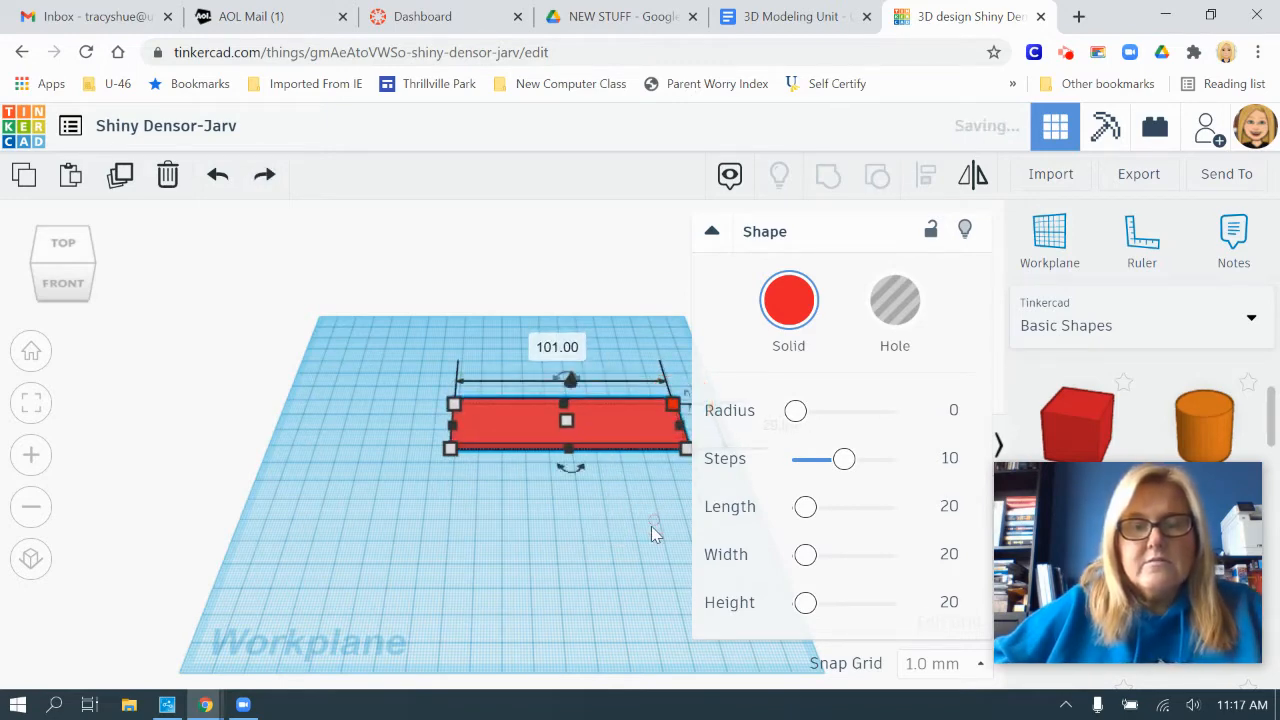
left_click(677, 523)
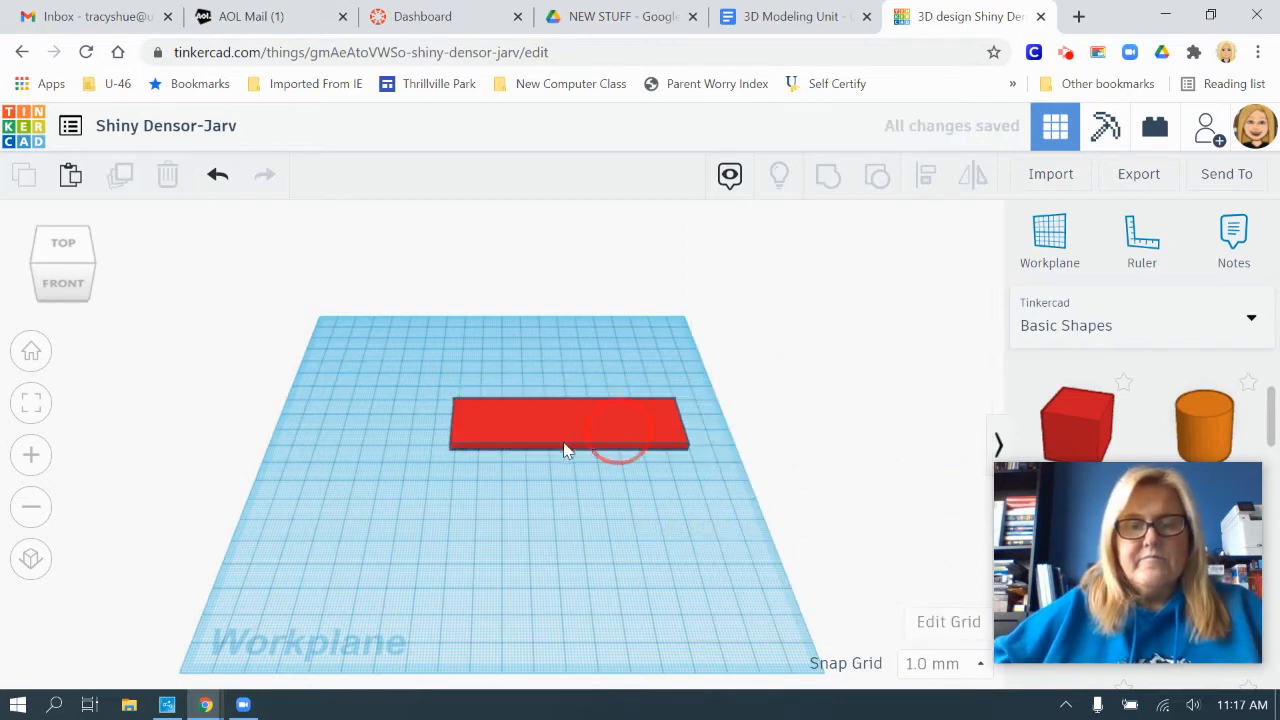
- Move the plate 27 mm left and 37 mm toward the front of the workplane, and collapse its shape settings
left_click_drag(564, 449, 565, 503)
left_click(710, 231)
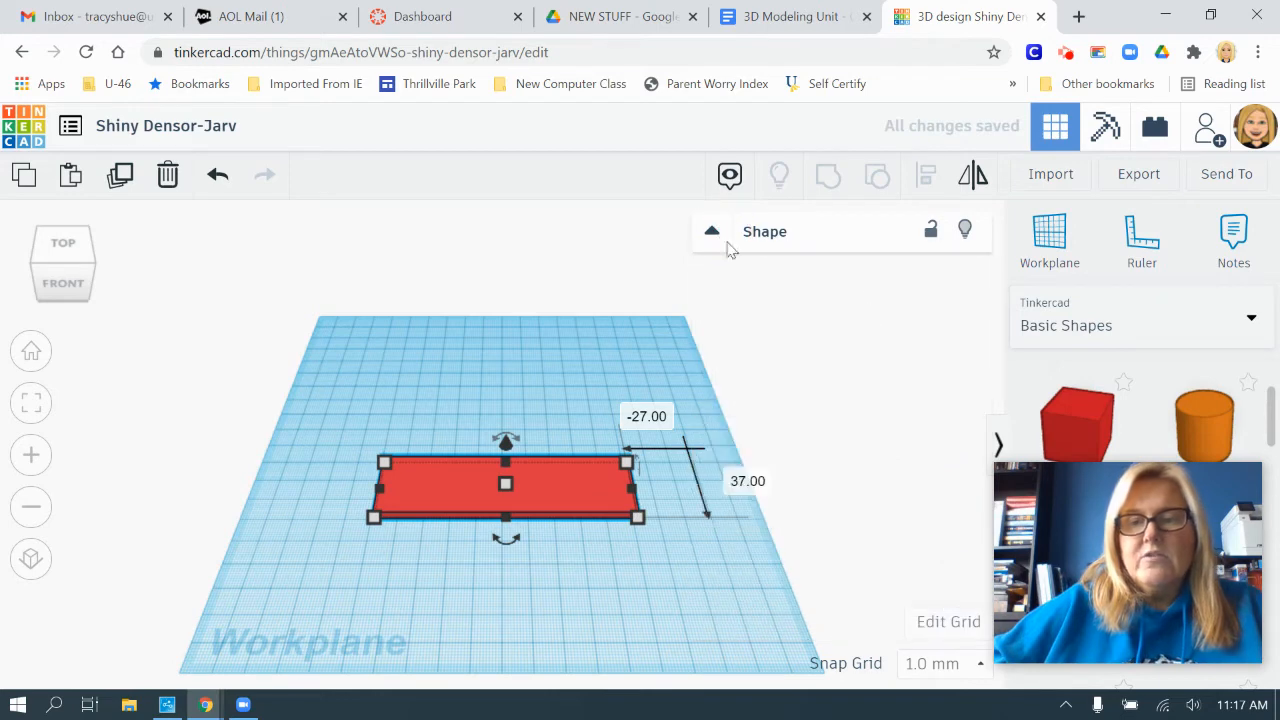
left_click(712, 231)
left_click_drag(1138, 490, 193, 103)
- Add a Text shape from the Text and numbers collection in front of the plate and show its settings
left_click(1167, 336)
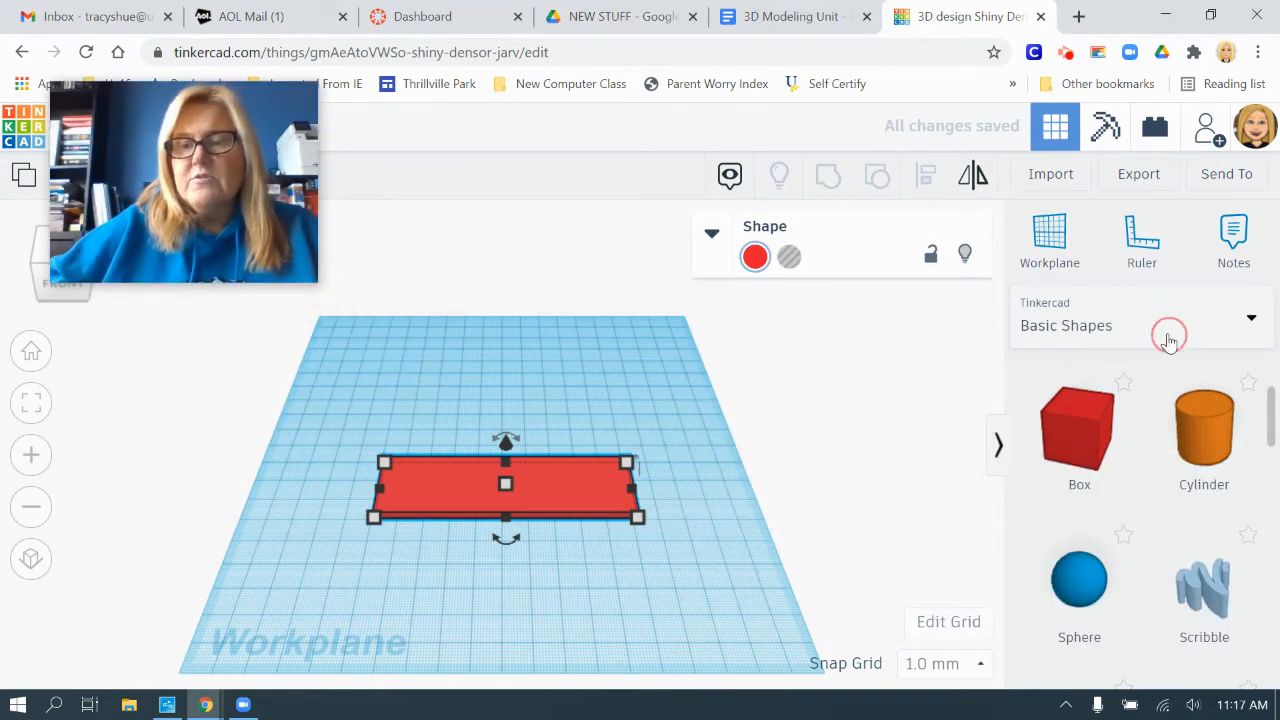
left_click(1083, 425)
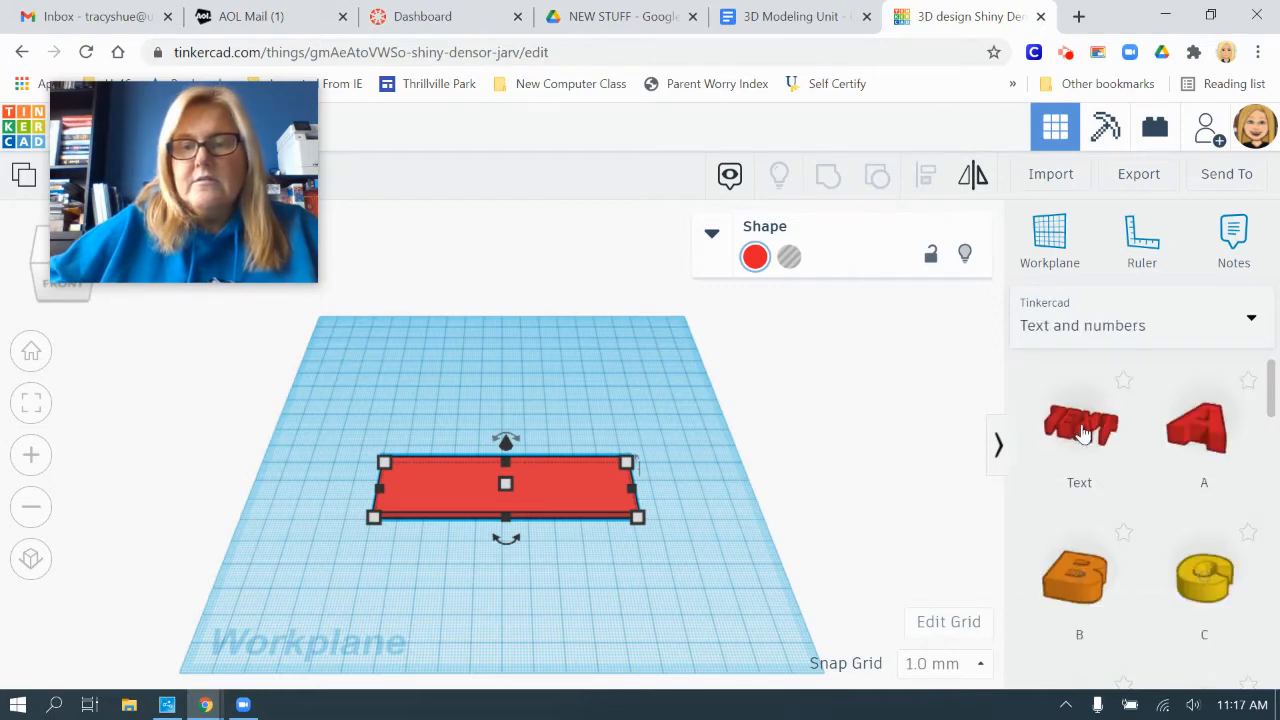
left_click(1090, 432)
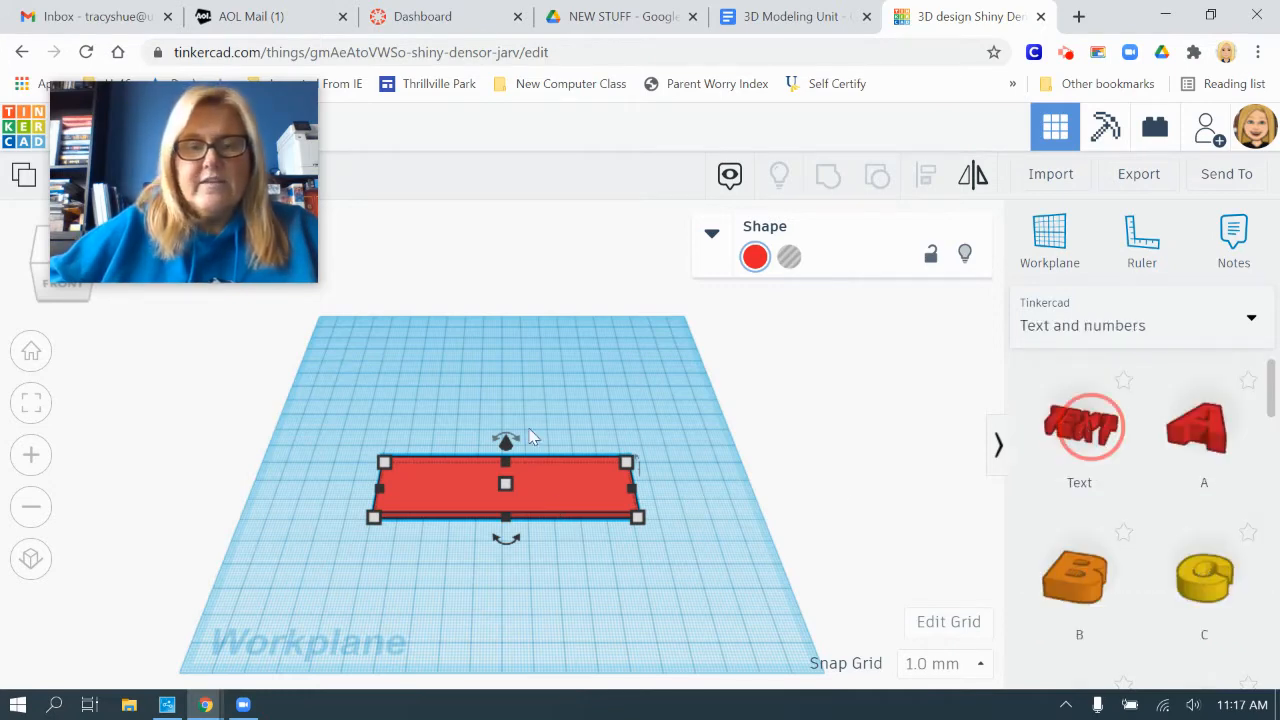
left_click(508, 556)
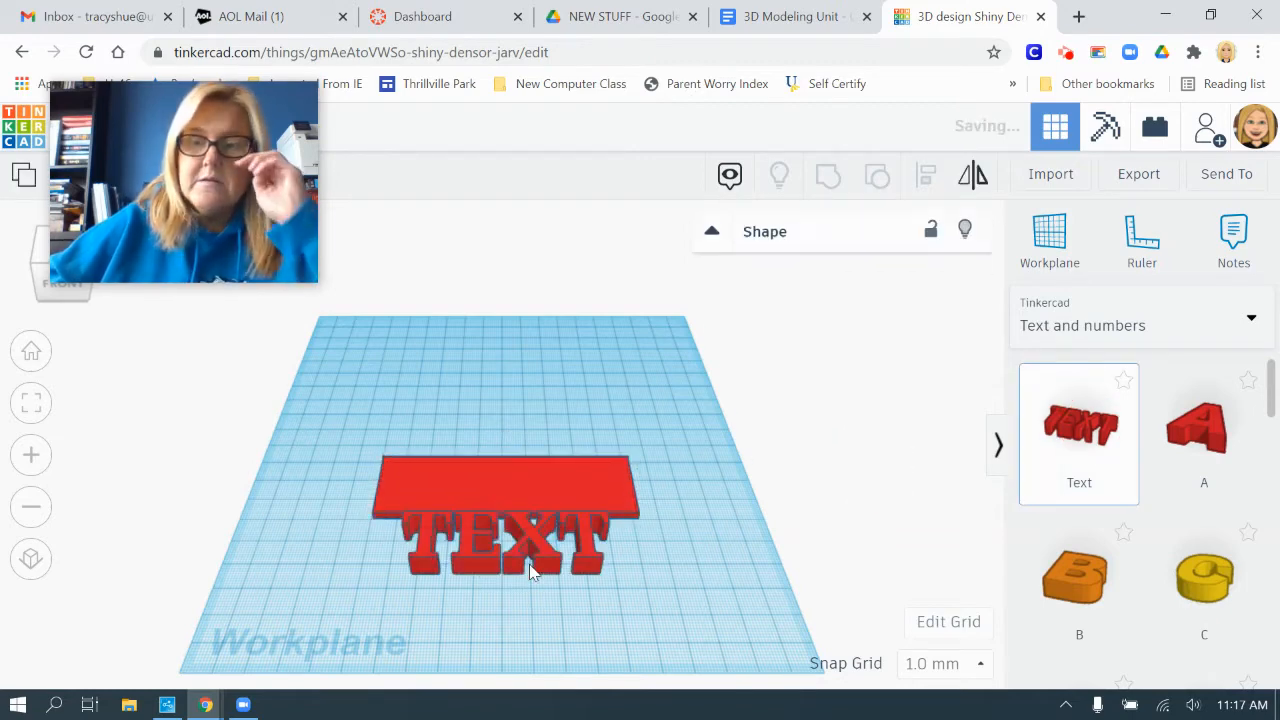
left_click(713, 235)
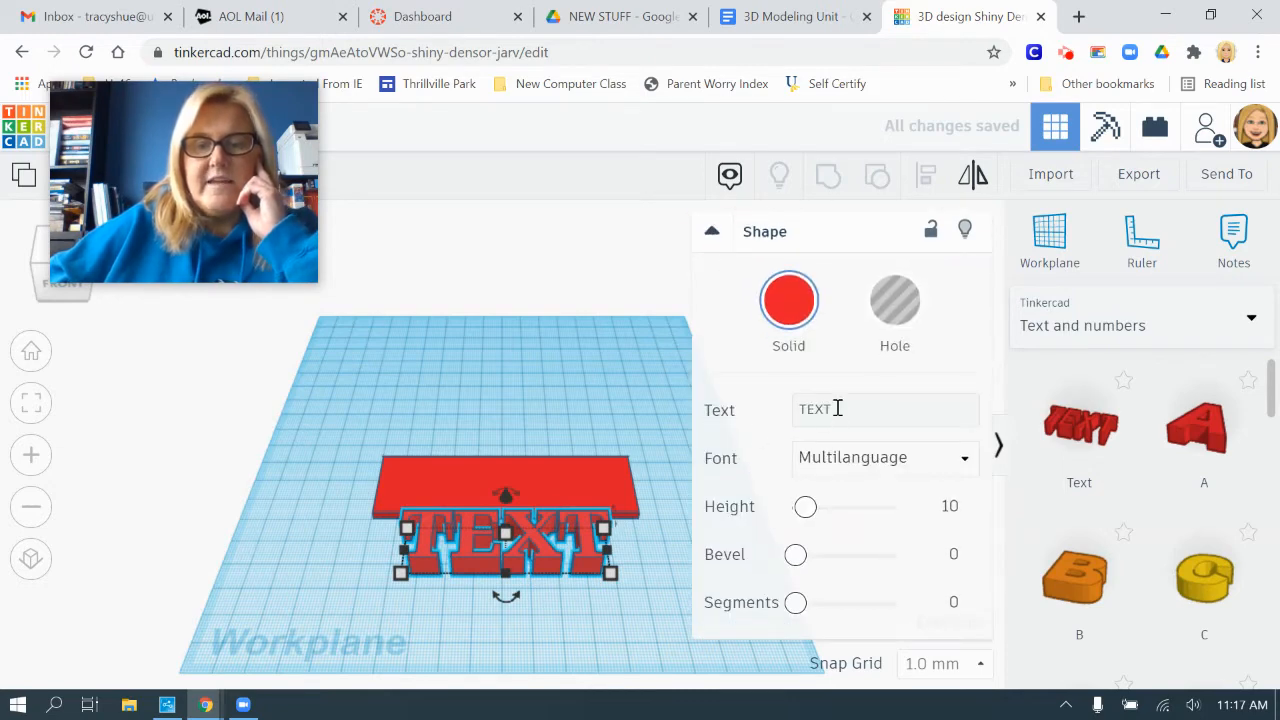
- Replace the shape's default text with the keychain owner's first name in capital letters
left_click(840, 409)
key("BackSpace")
key("BackSpace")
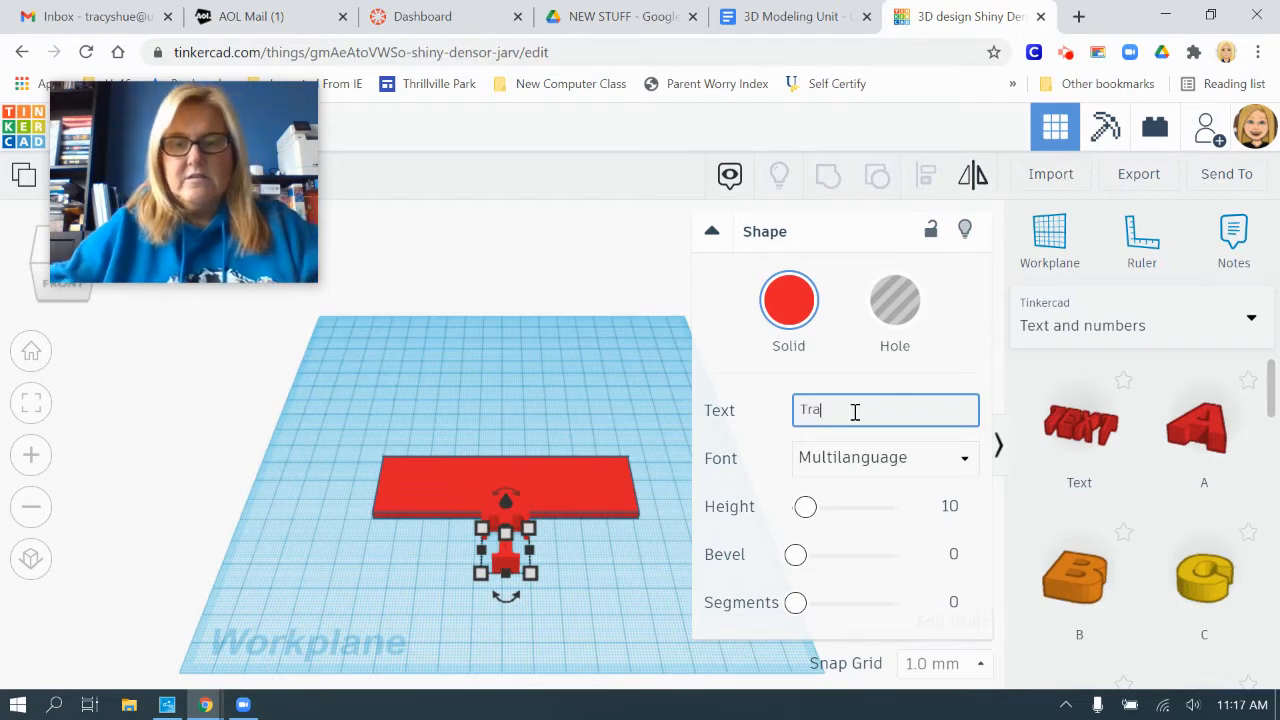
type("racy")
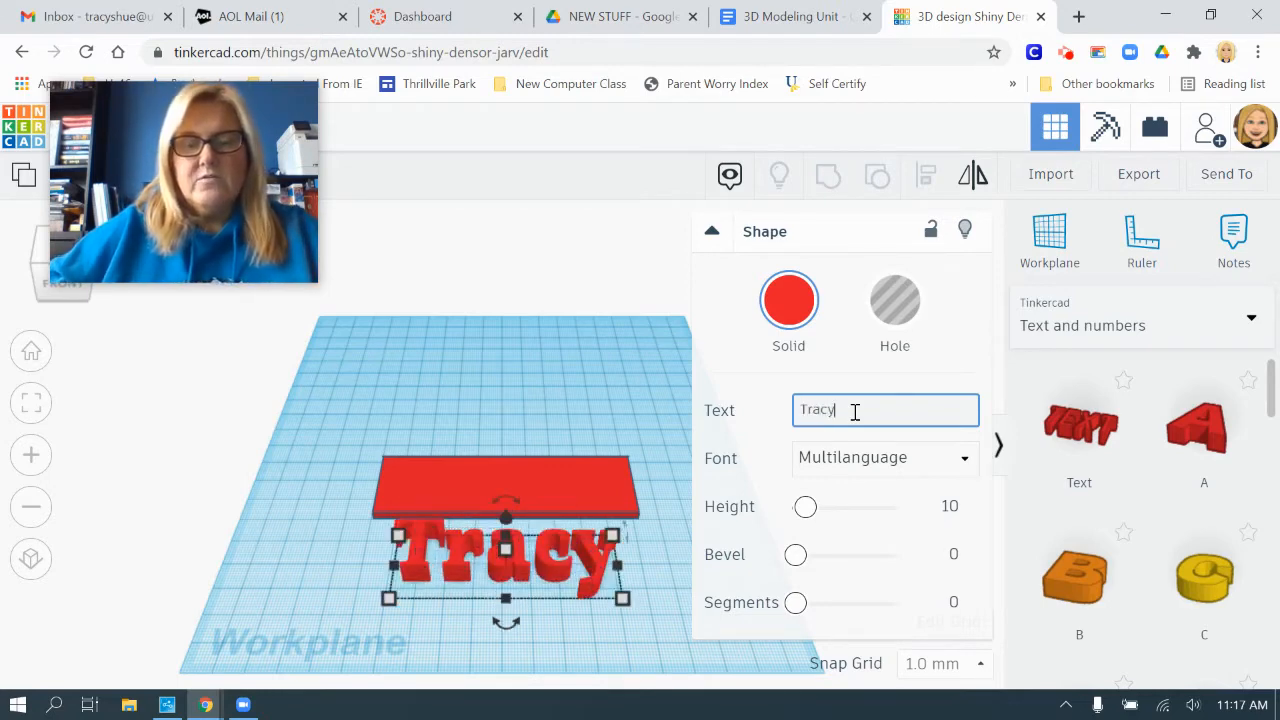
key("BackSpace")
key("BackSpace")
key("BackSpace")
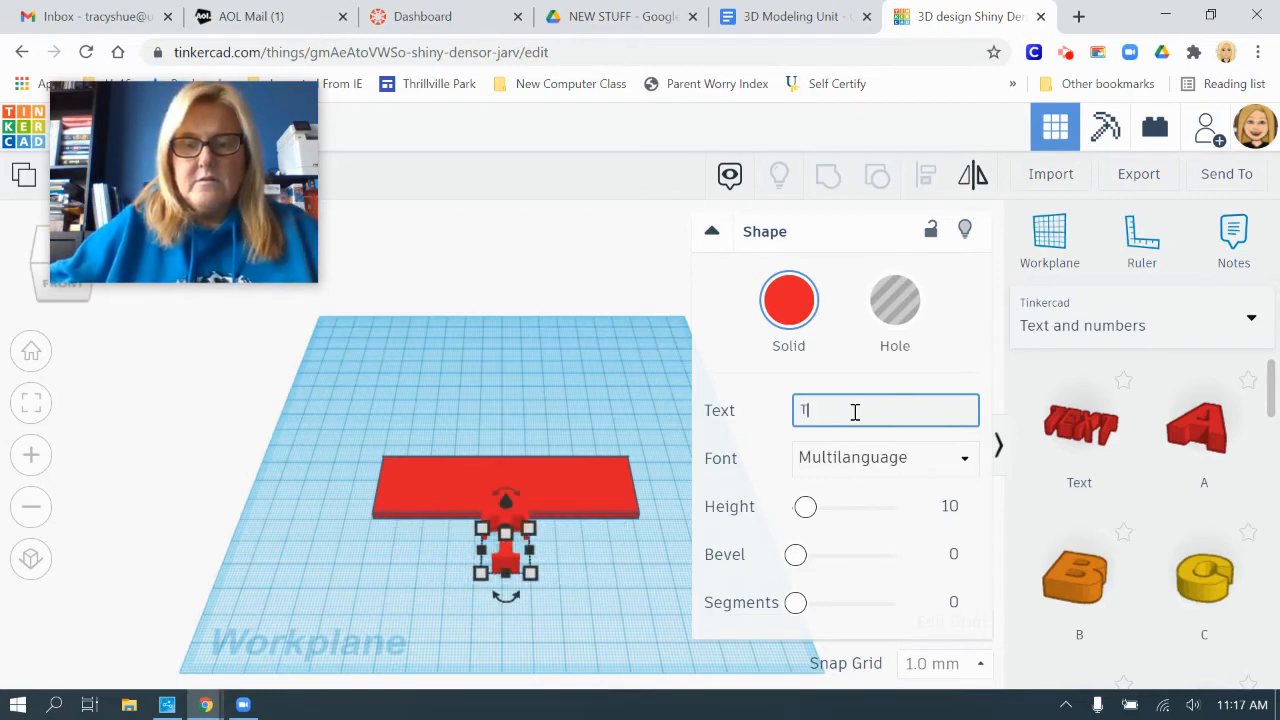
type("RA")
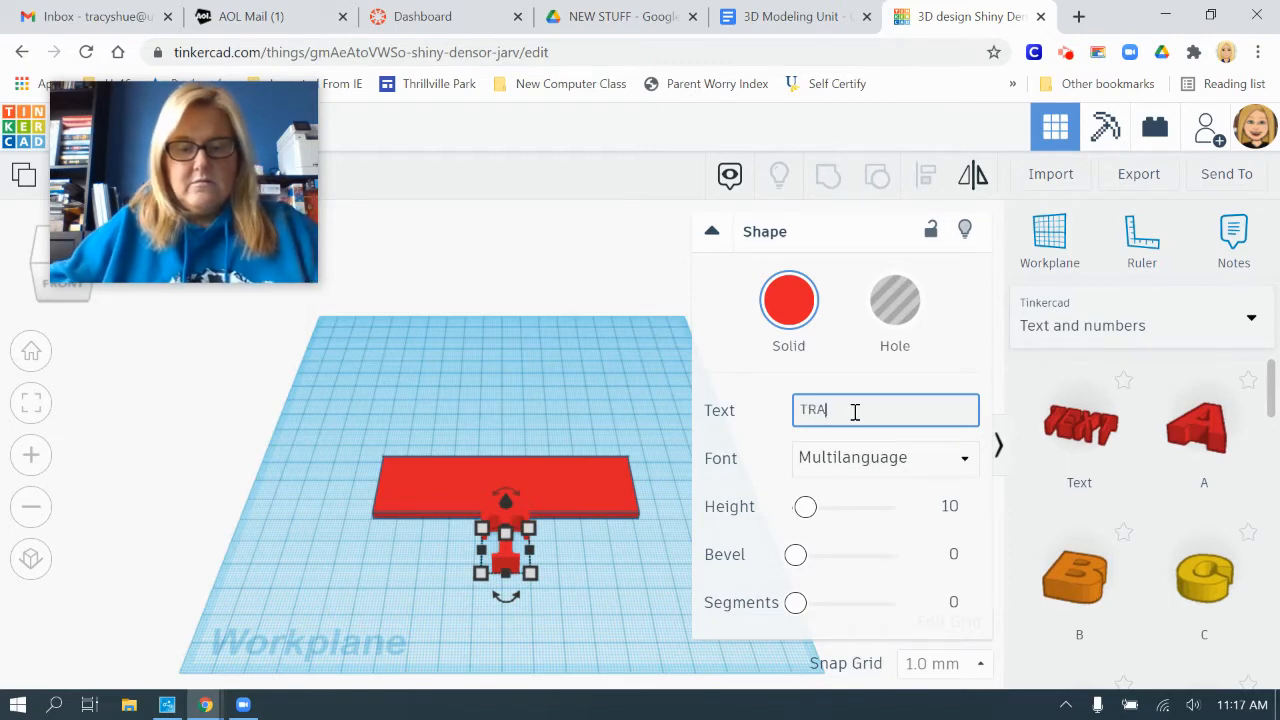
type("CY")
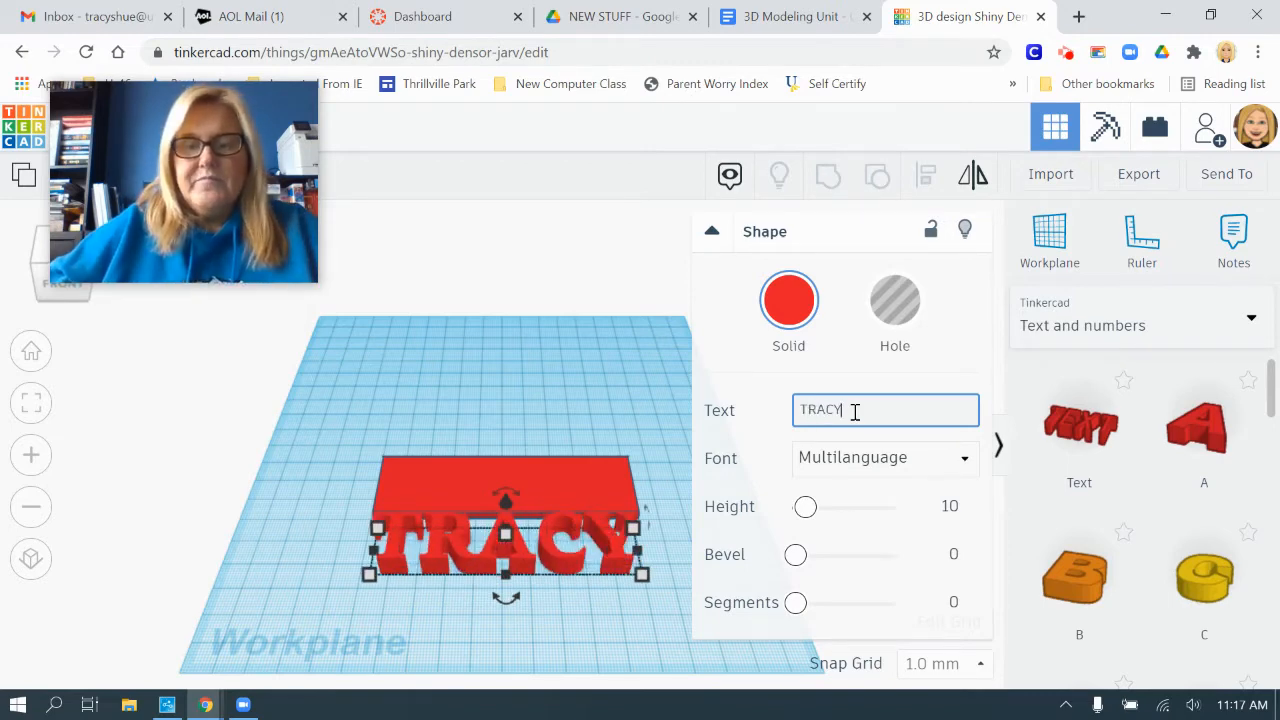
- Scale down the name text and reposition it and the plate so the name sits on the plate
left_click(942, 474)
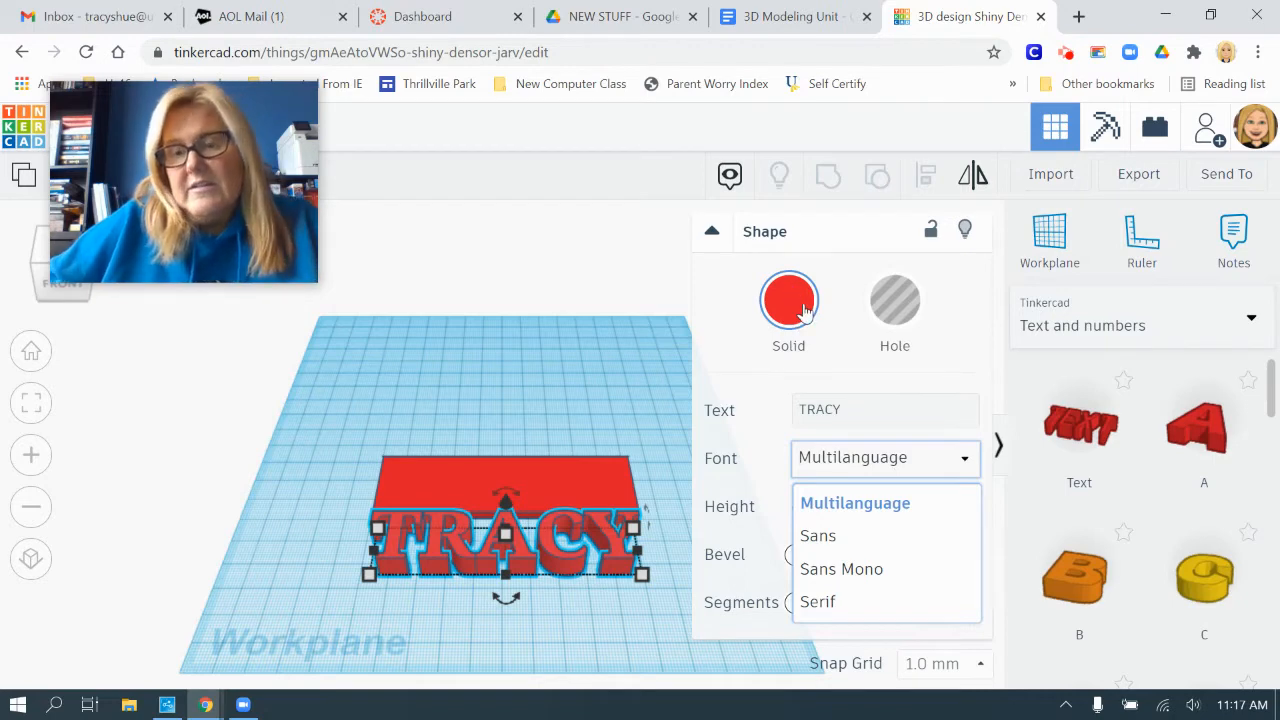
left_click(713, 232)
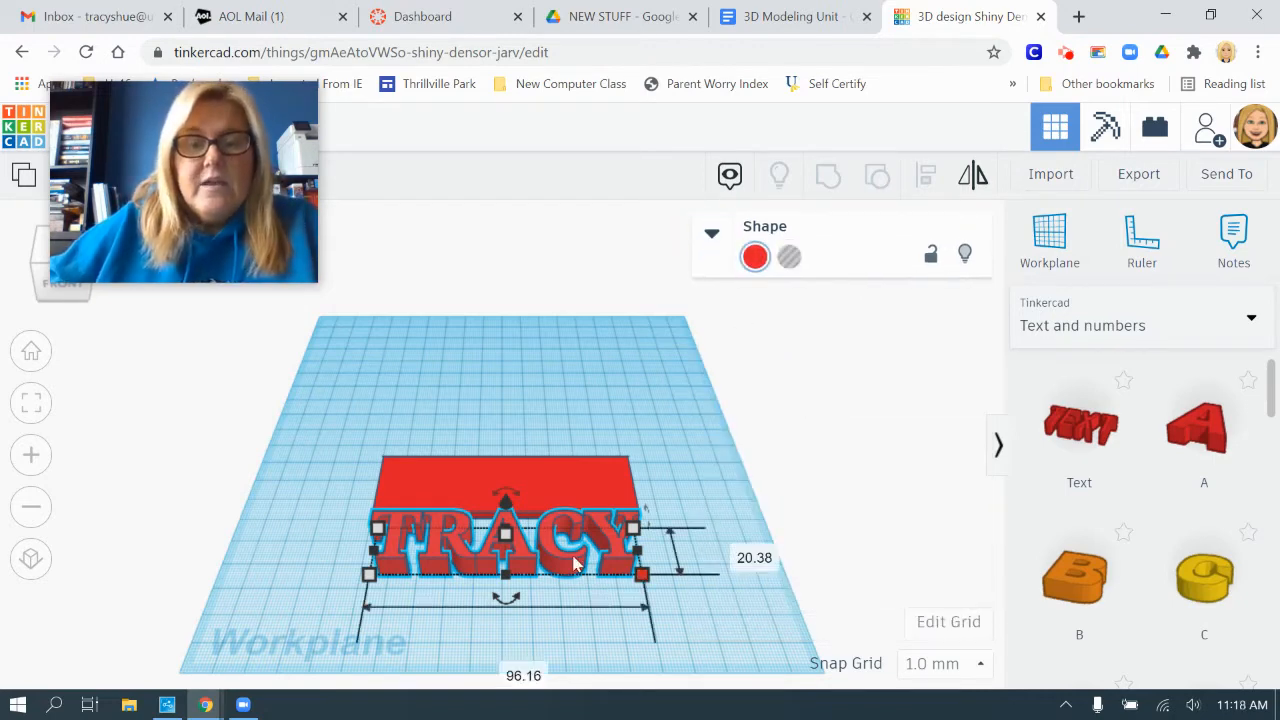
left_click_drag(566, 565, 558, 501)
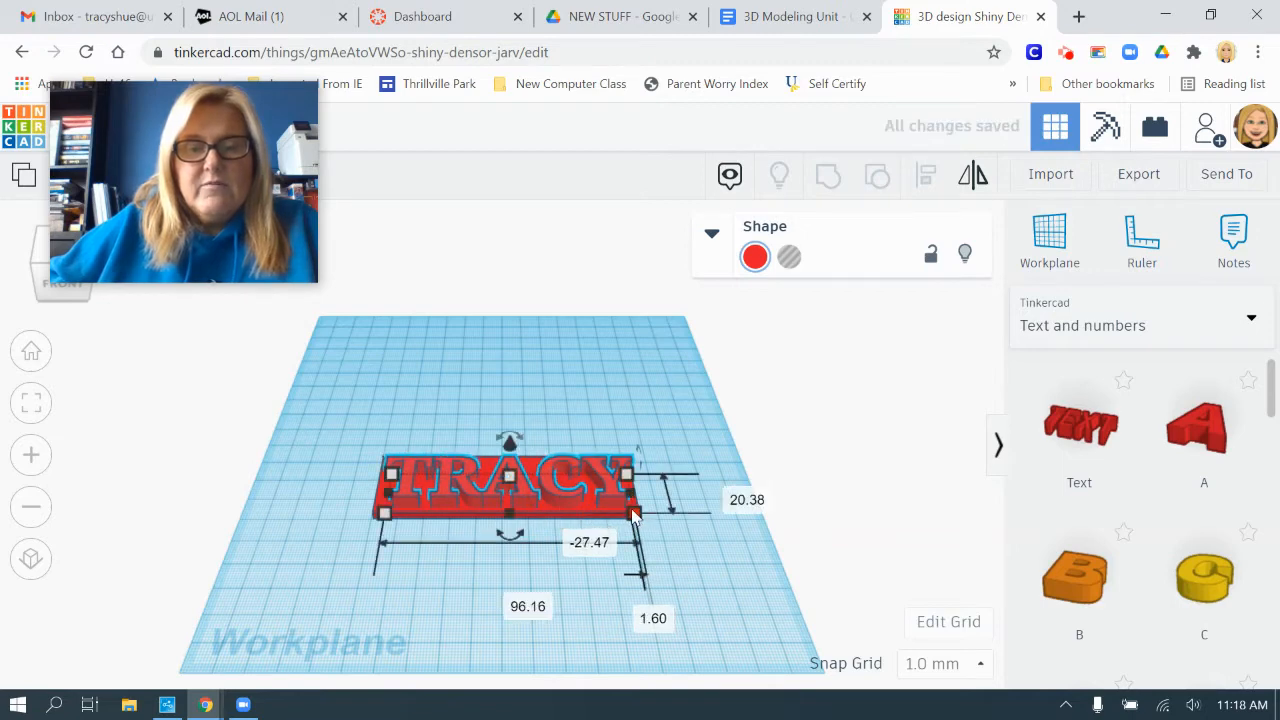
left_click_drag(632, 514, 597, 508)
left_click(571, 490)
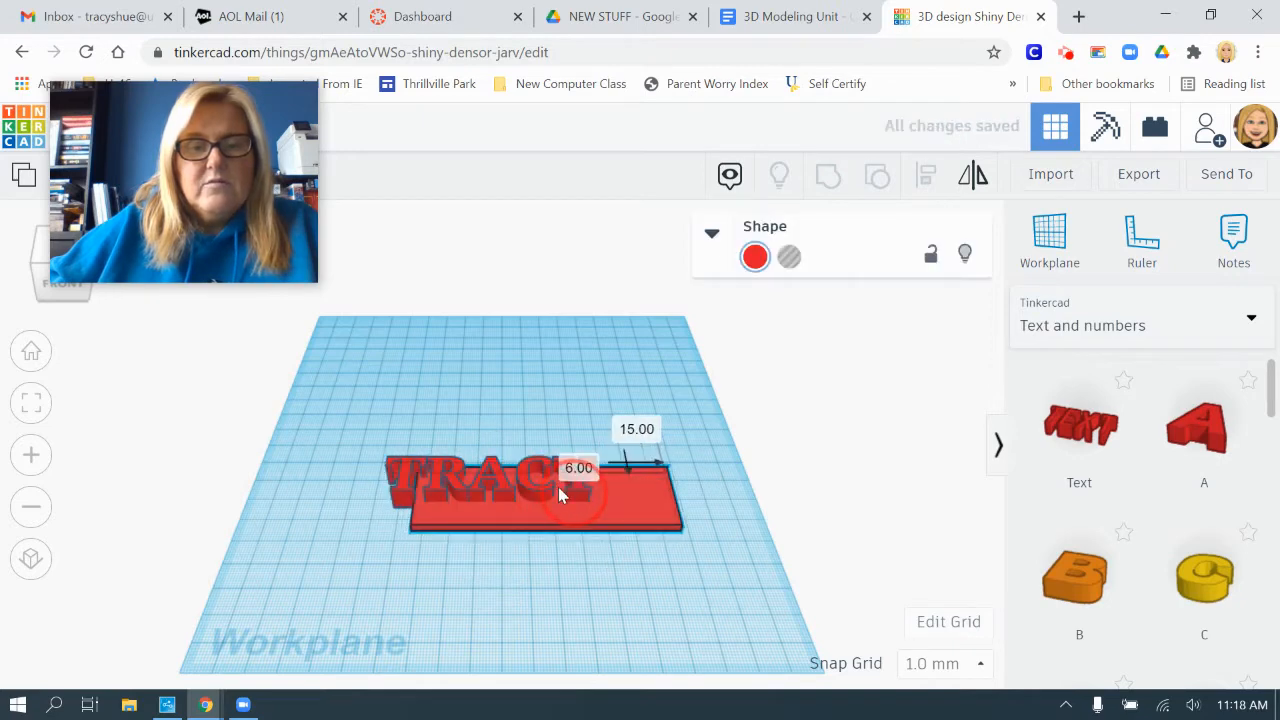
left_click_drag(463, 489, 452, 487)
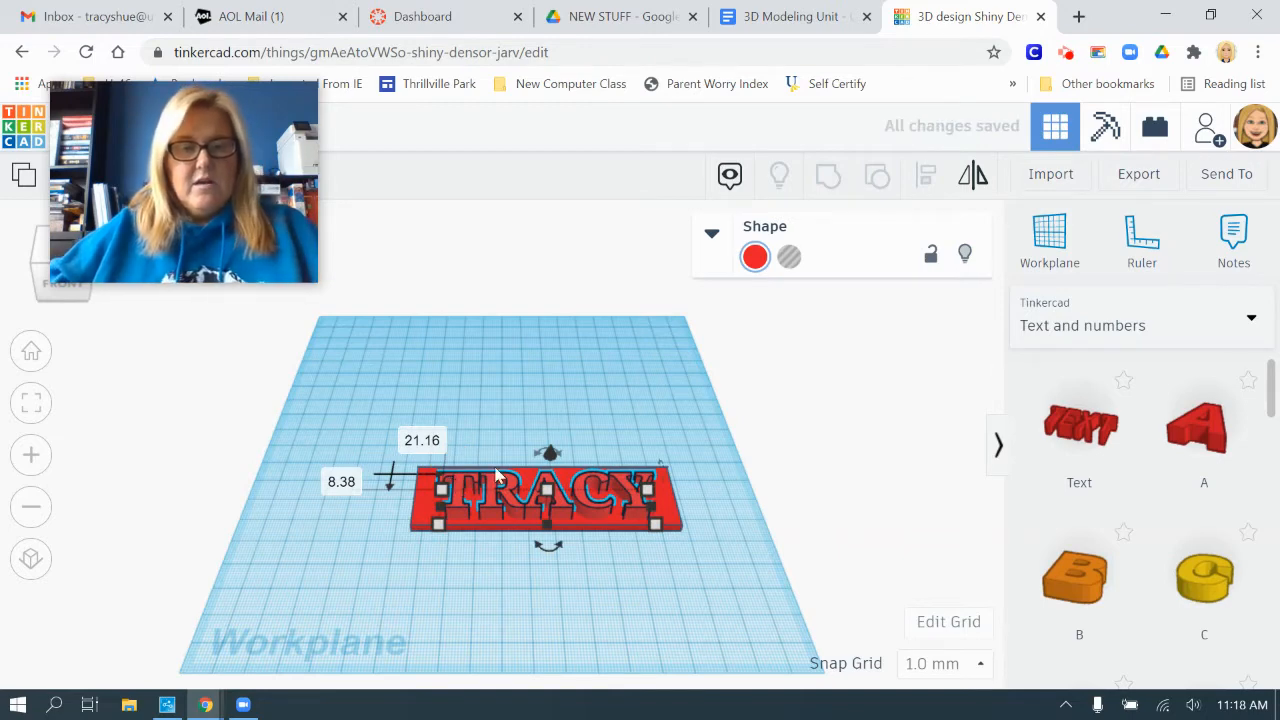
- Select the plate and the name text and align their centres front to back
left_click_drag(373, 396, 663, 610)
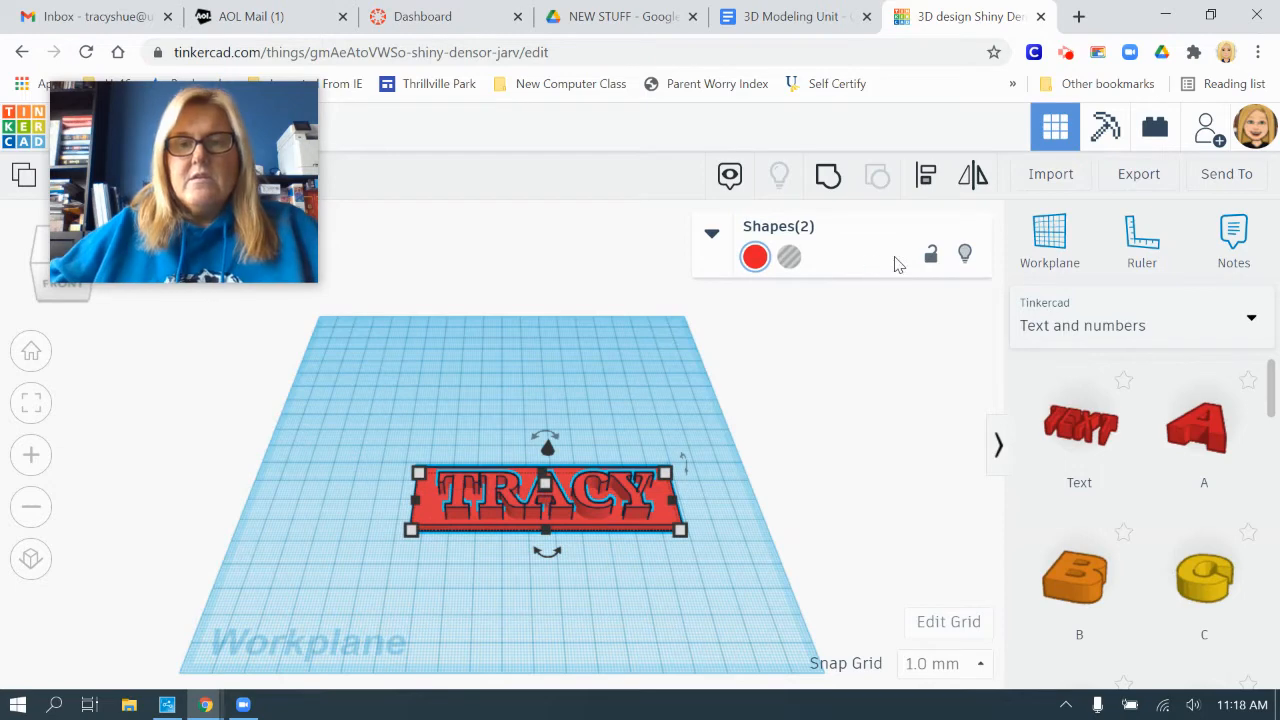
left_click(926, 184)
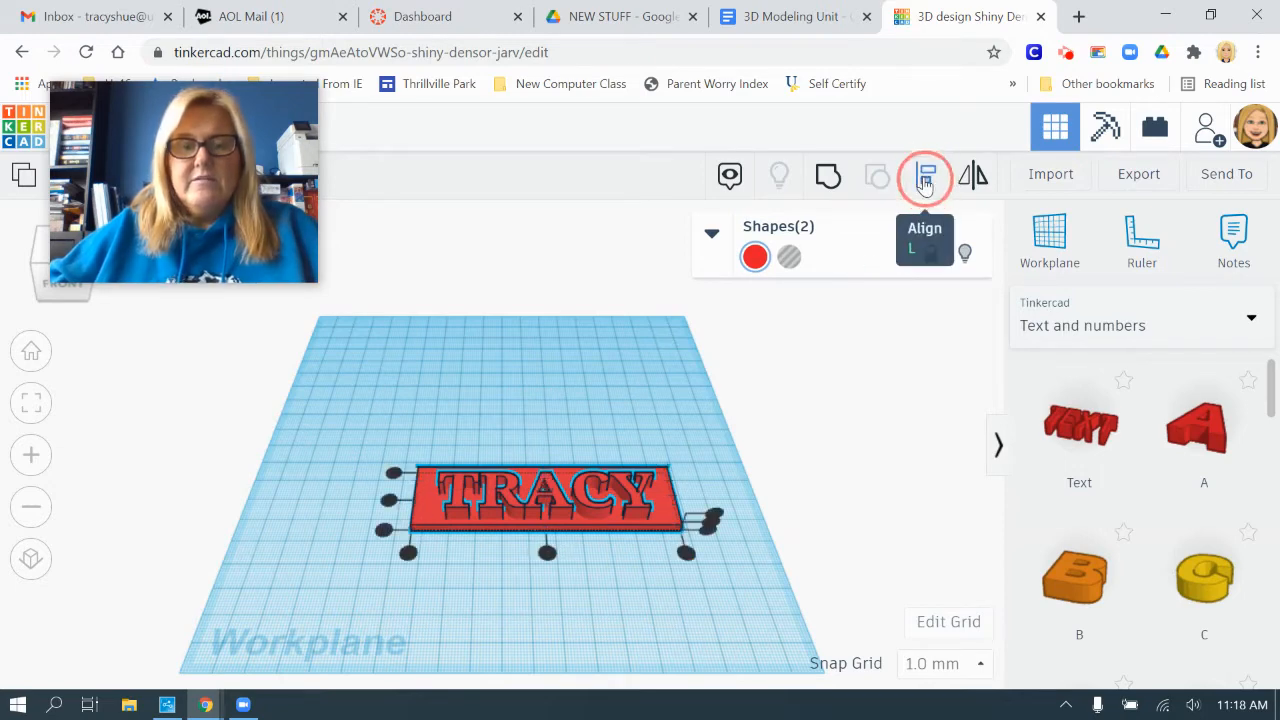
left_click(390, 501)
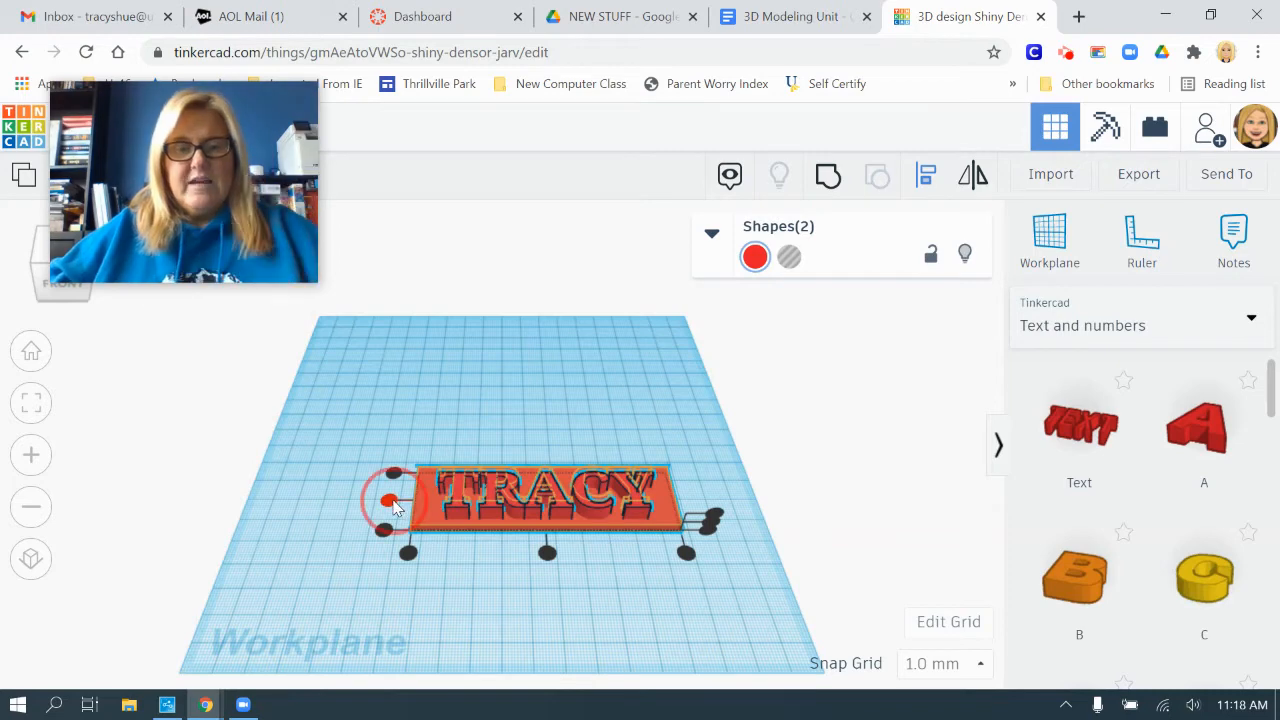
left_click(521, 591)
left_click(478, 585)
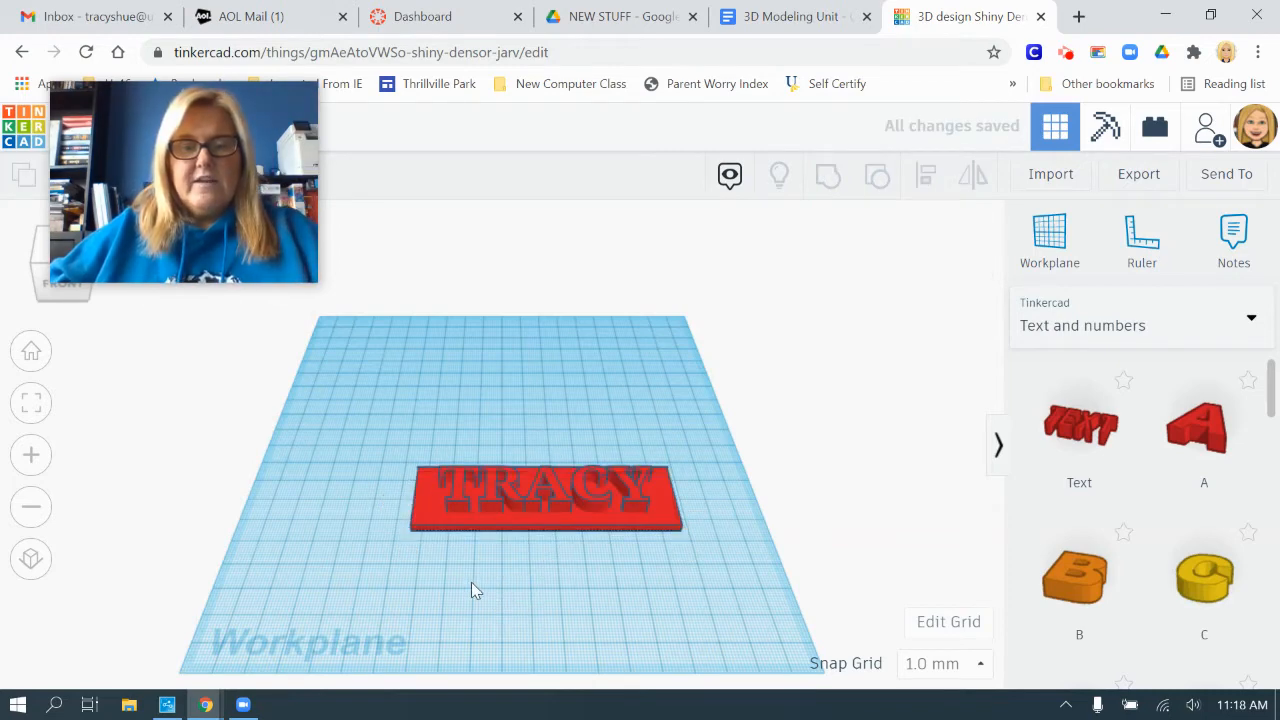
- Reduce the height of the name text to 5 mm
mouse_move(591, 585)
right_mouse_down()
mouse_move(663, 535)
mouse_move(697, 540)
mouse_move(691, 471)
mouse_move(663, 540)
mouse_move(680, 434)
mouse_move(606, 551)
mouse_move(474, 606)
right_mouse_up()
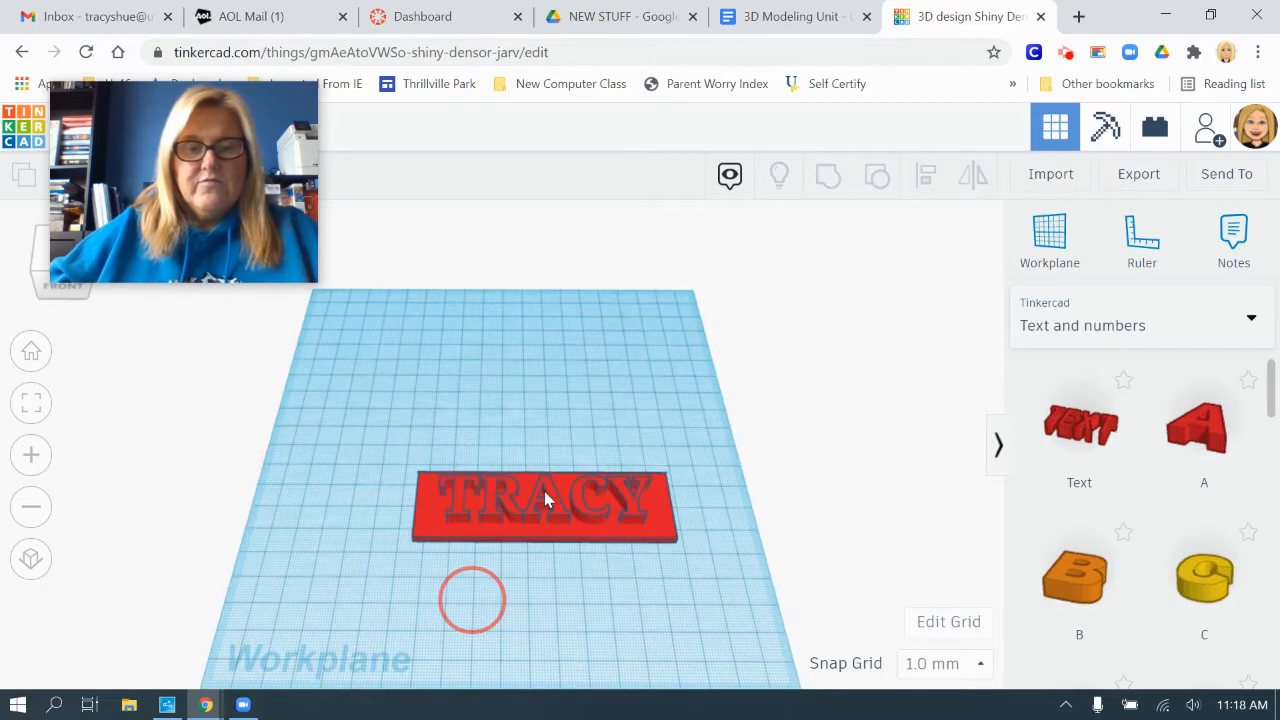
left_click(575, 512)
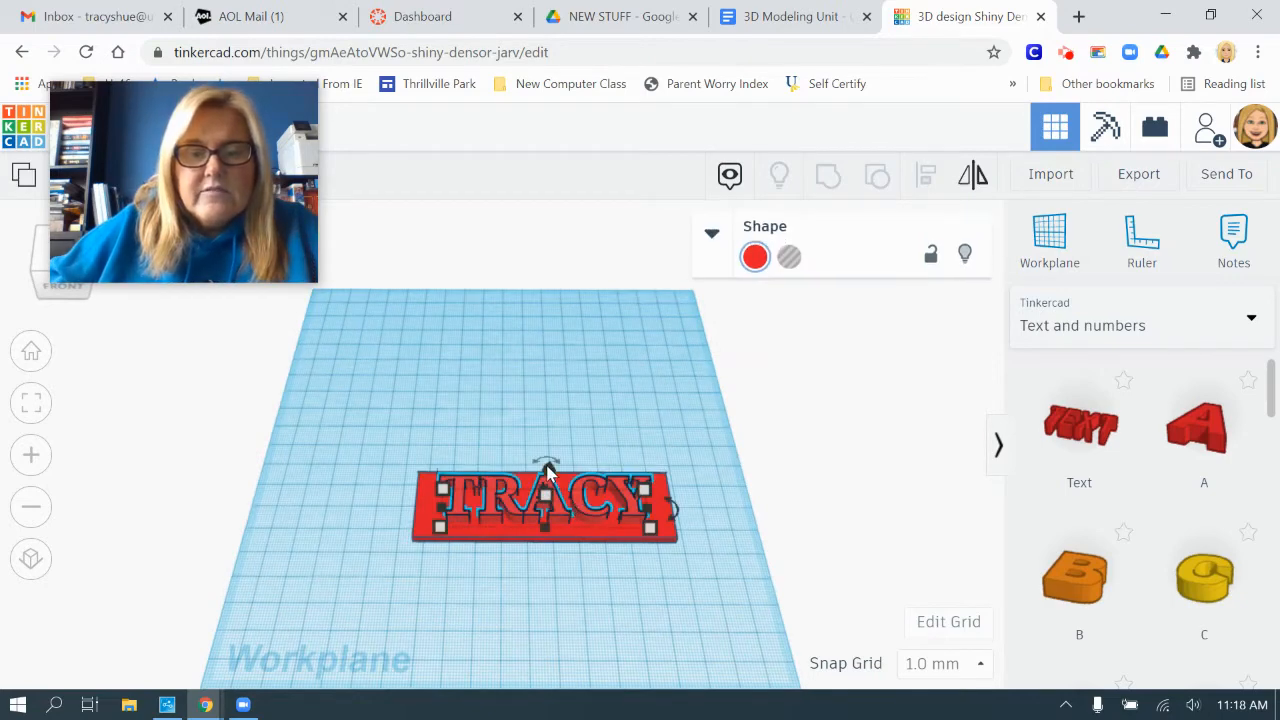
left_click(548, 464)
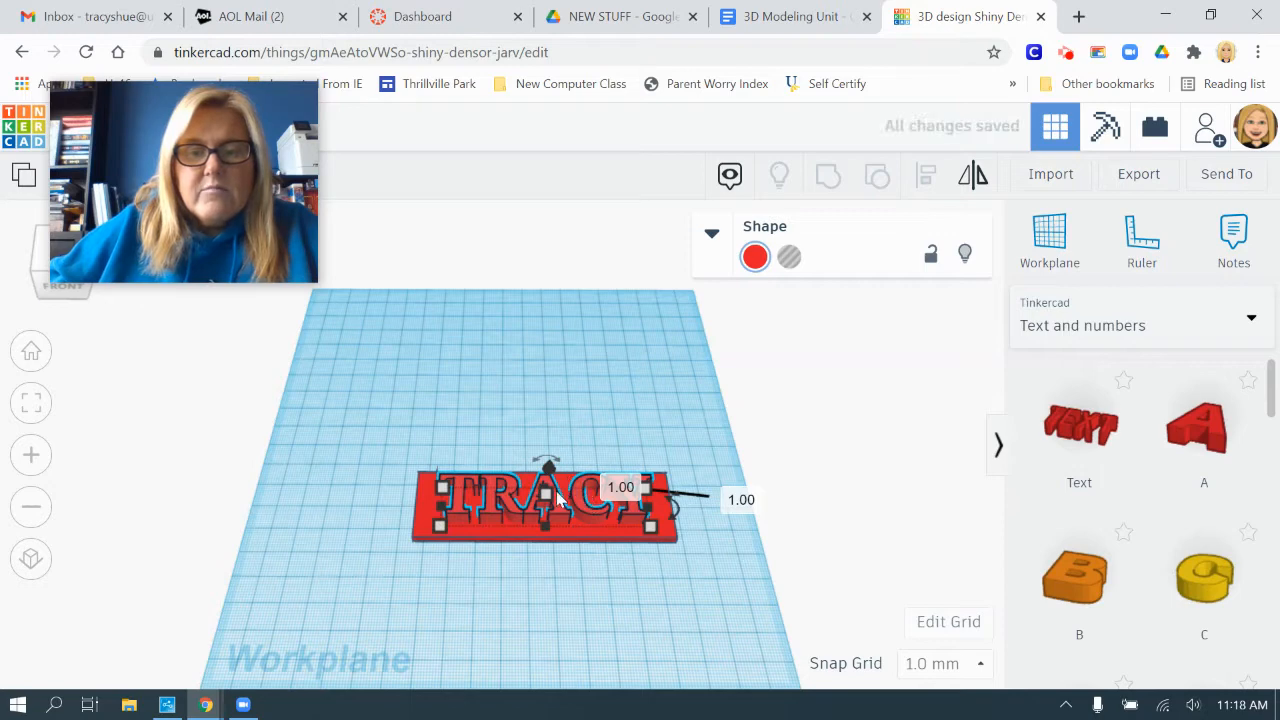
left_click(548, 497)
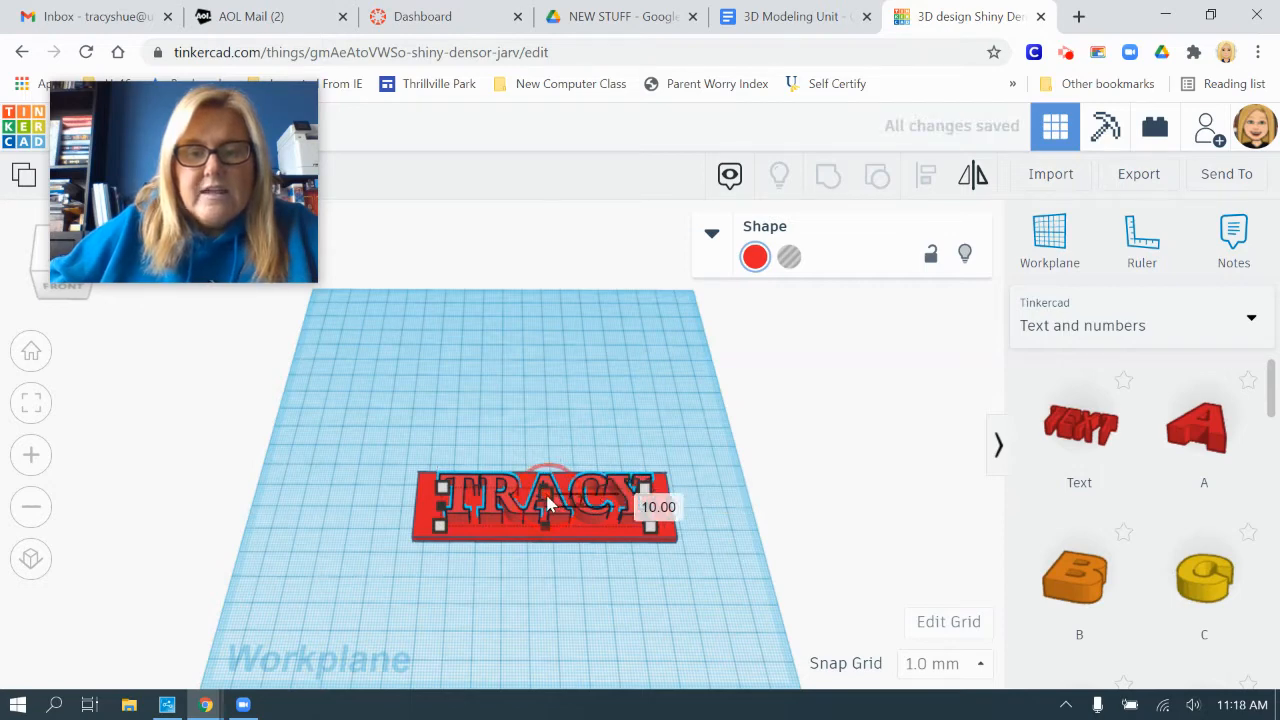
left_click_drag(548, 503, 548, 507)
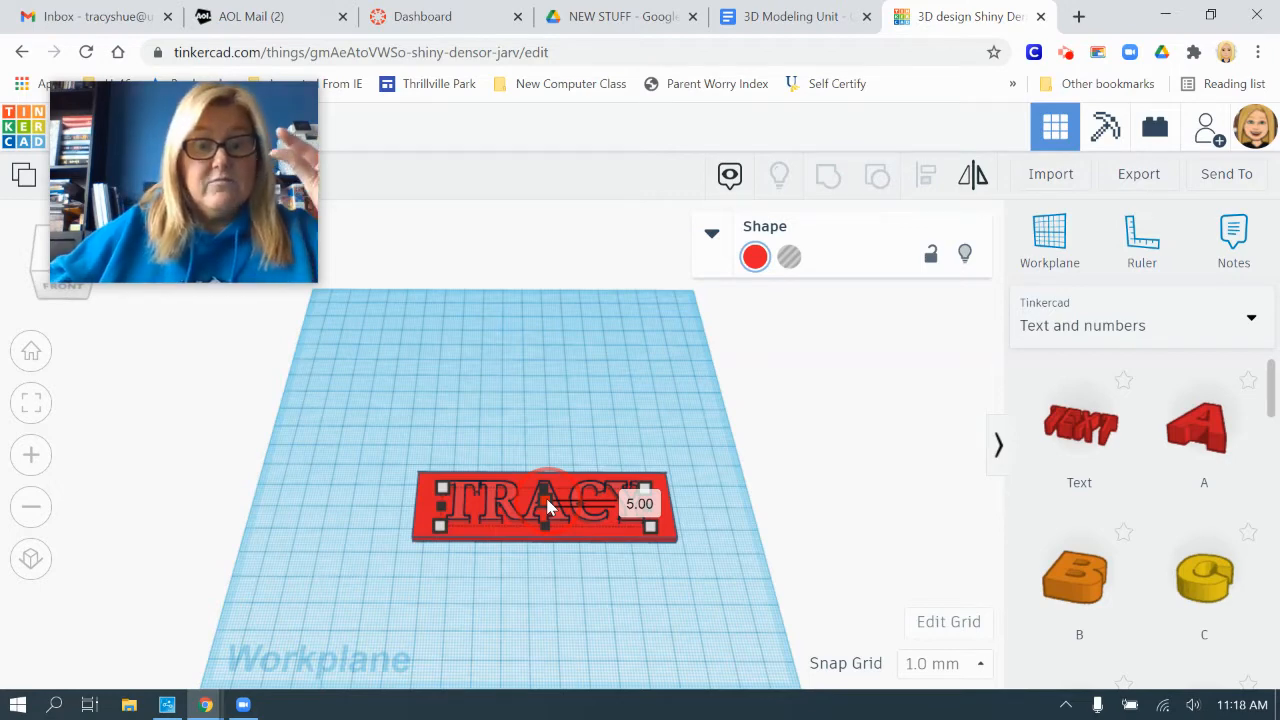
left_click(560, 580)
- Shift the name text toward the plate's right end, leaving free space before its first letter
right_click_drag(509, 580, 512, 618)
left_click(650, 558)
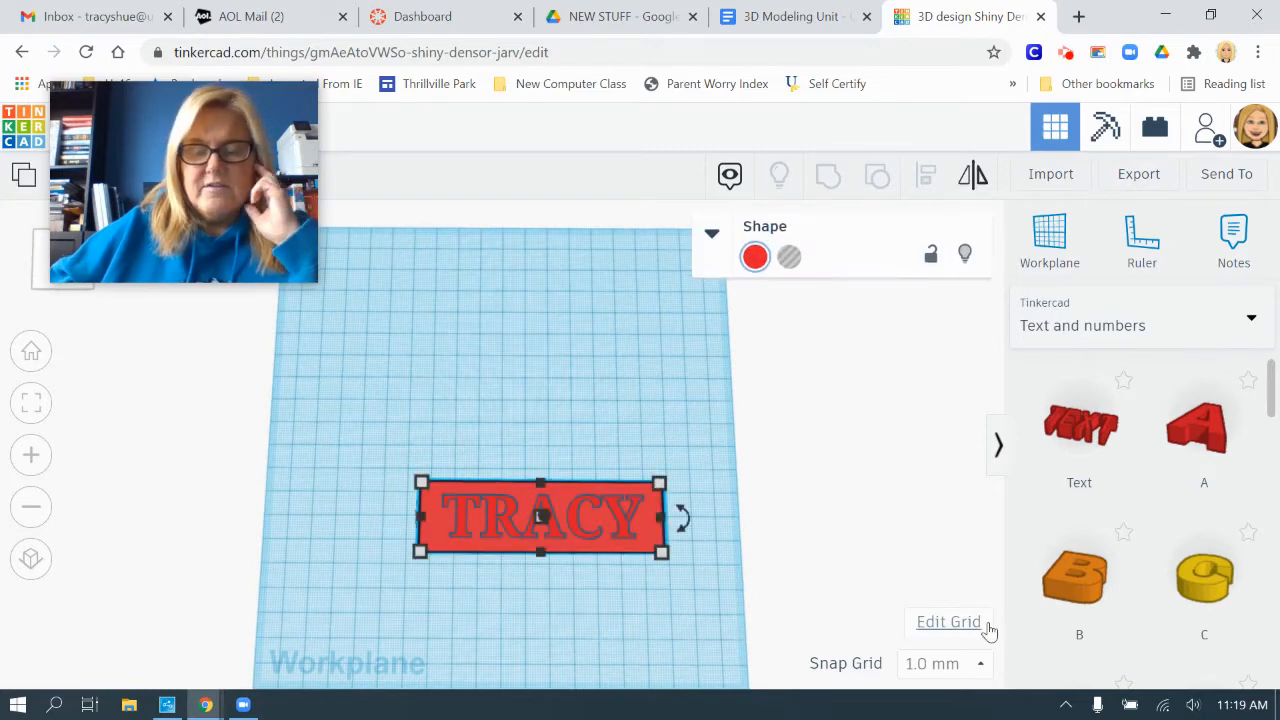
left_click(529, 522)
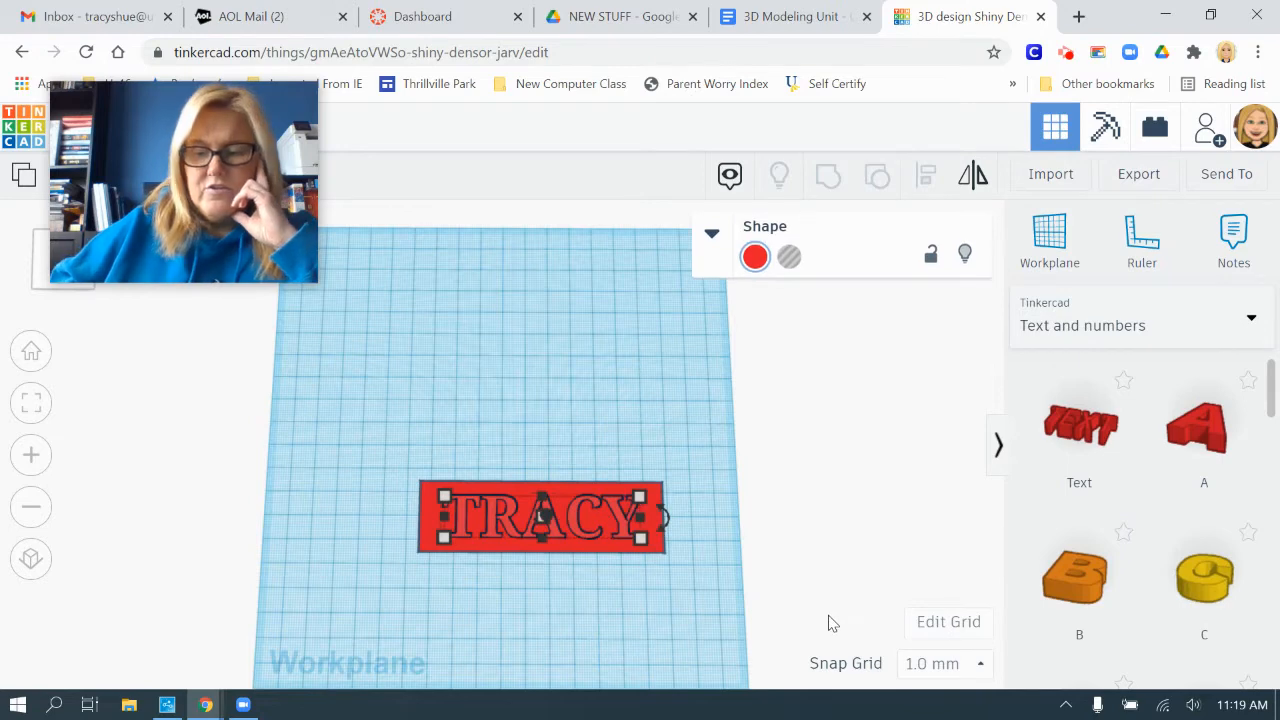
key("Right")
key("Right")
key("Right")
key("Right")
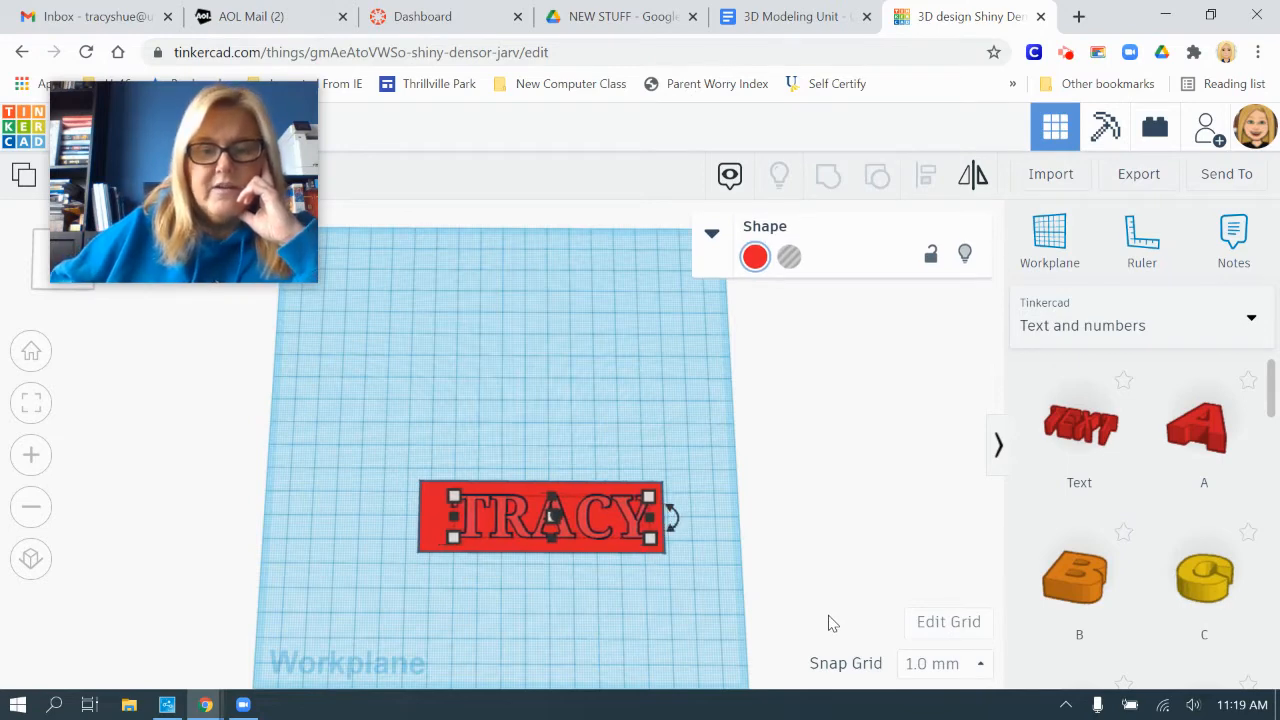
key("Right")
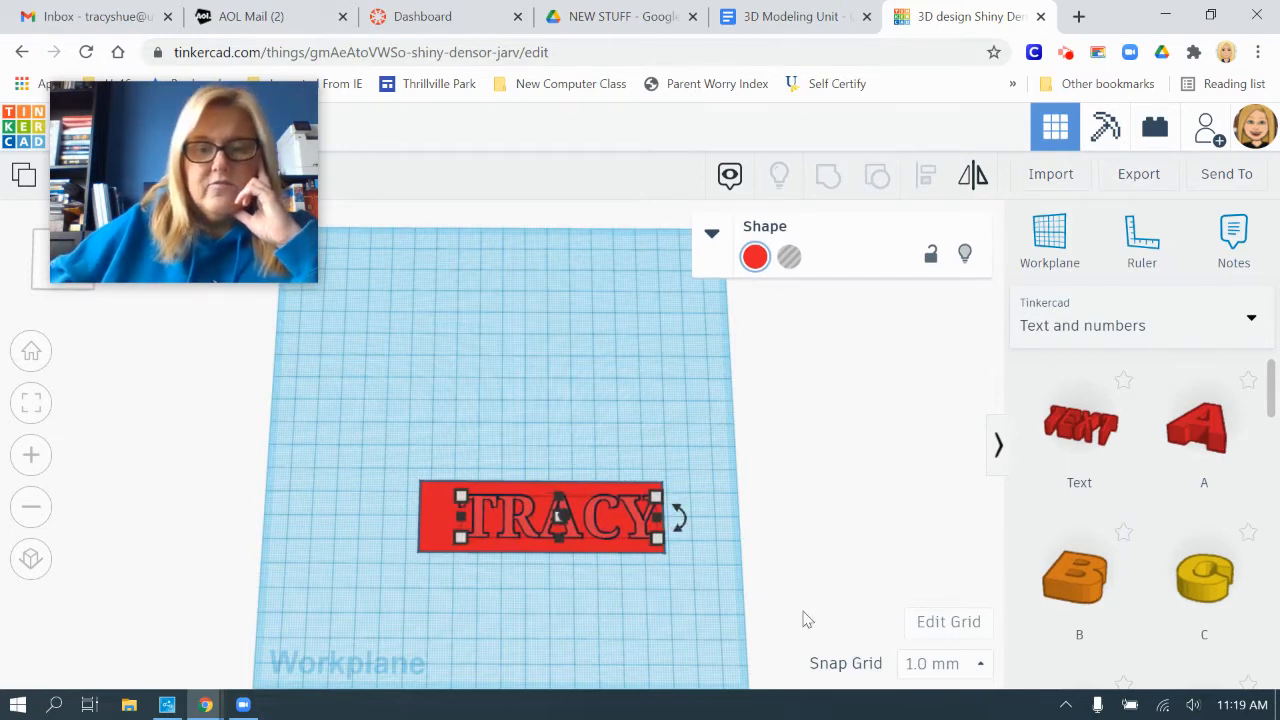
left_click(725, 615)
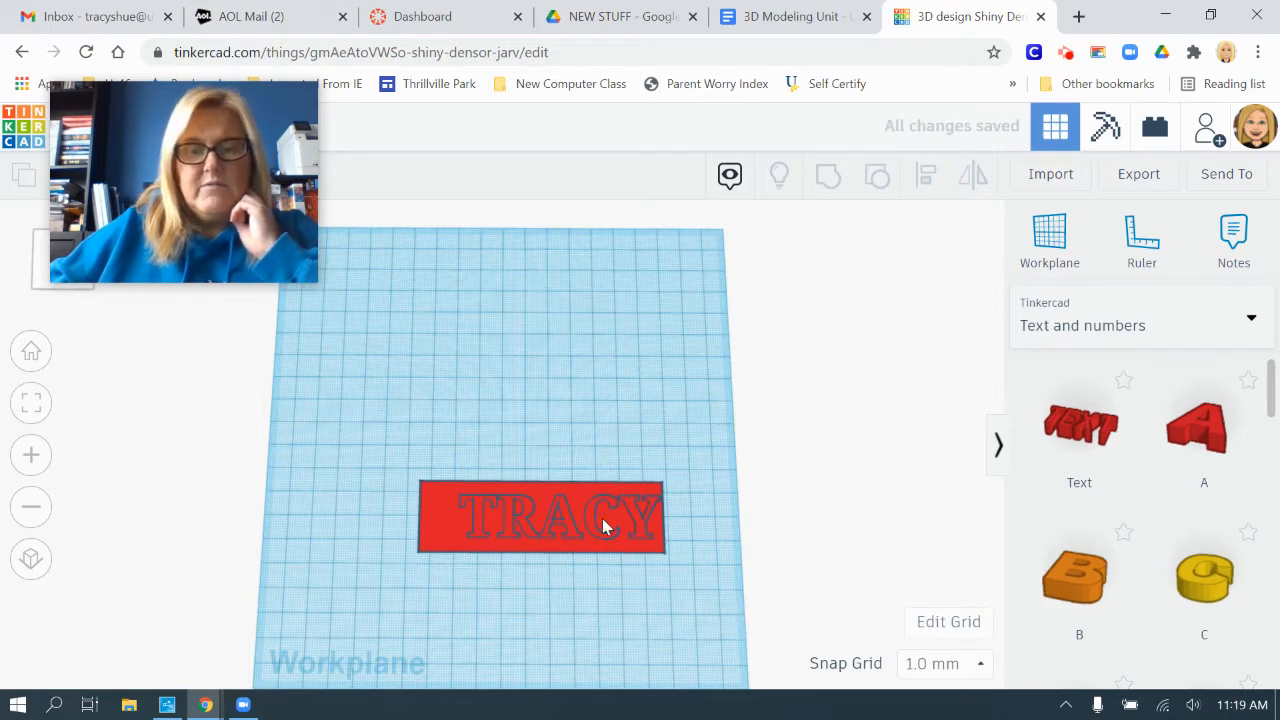
key("ctrl+a")
left_click(558, 523)
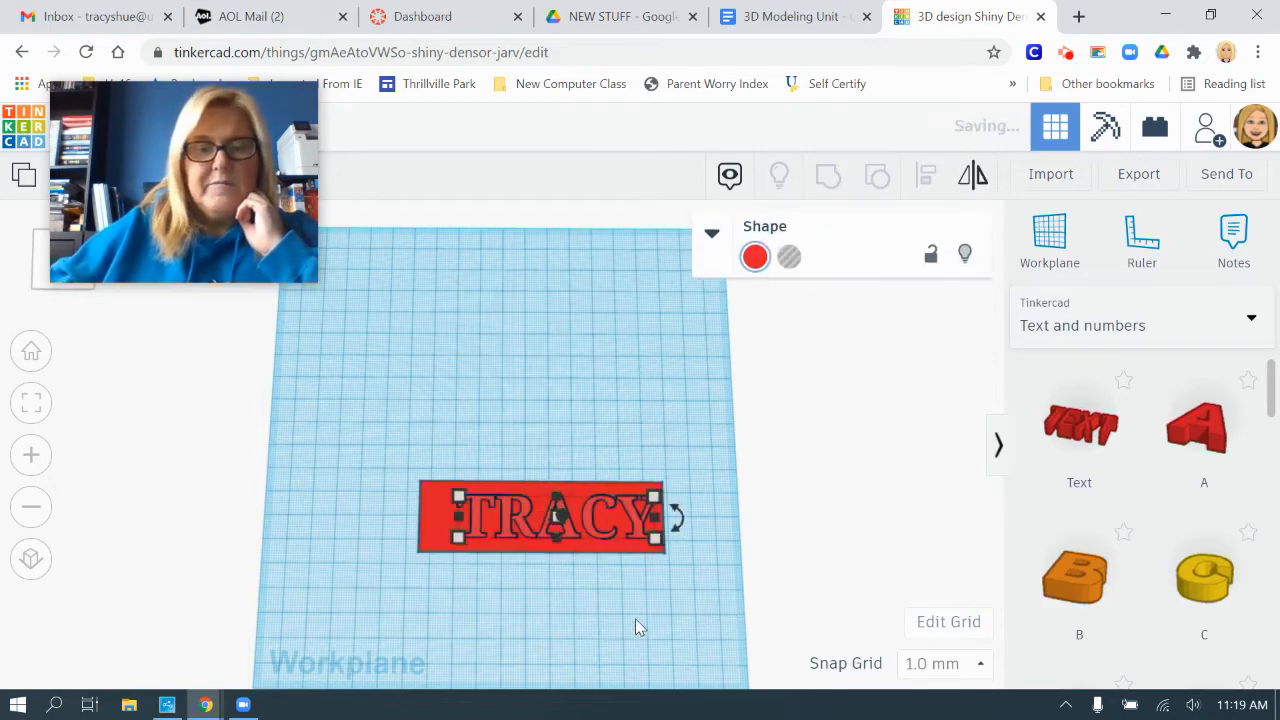
left_click(532, 563)
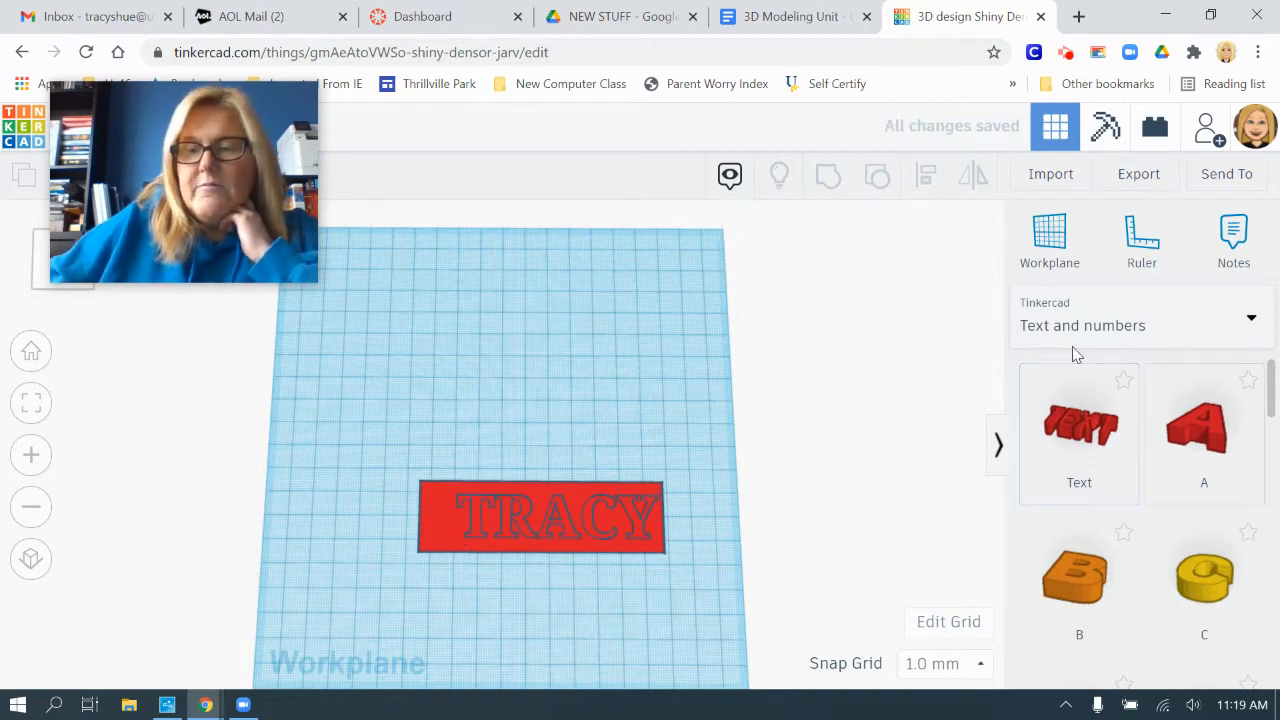
- Add a solid Cylinder from Basic Shapes at the plate's front-left corner and scale its base to 7 by 7 mm
left_click(1115, 325)
left_click(1094, 400)
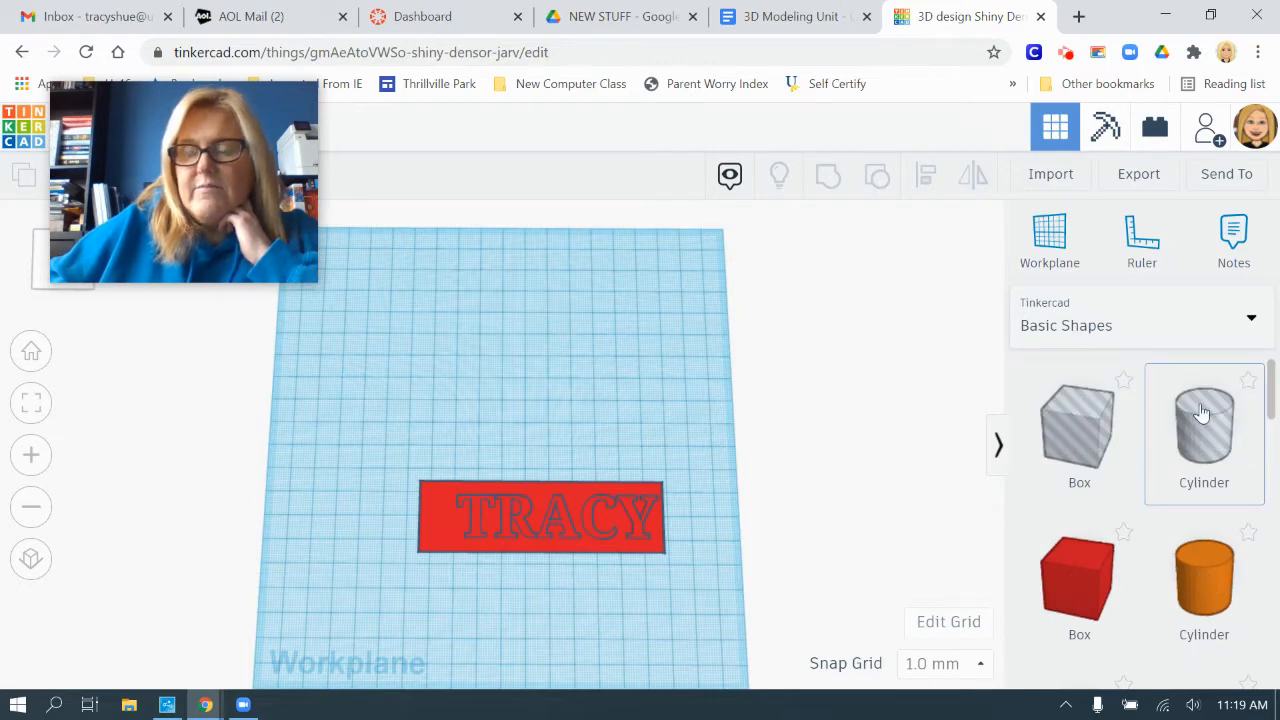
left_click_drag(1208, 577, 440, 576)
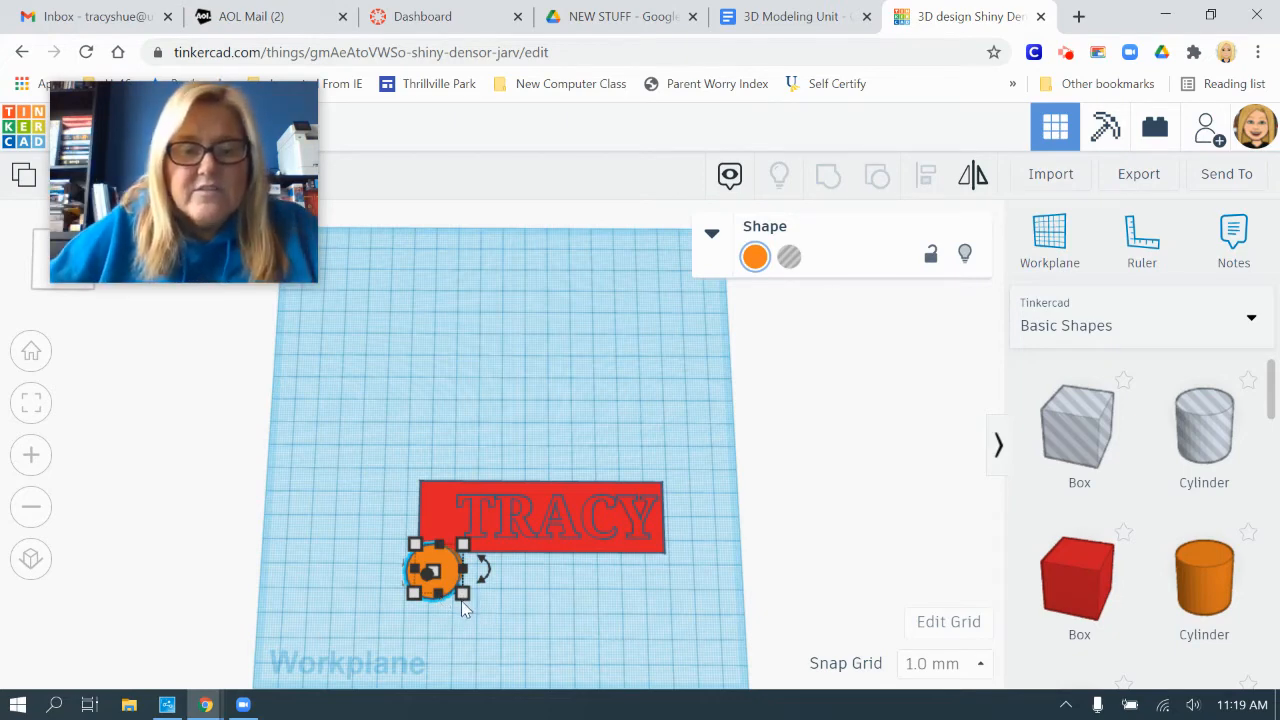
mouse_move(457, 594)
left_click_drag(457, 594, 427, 567)
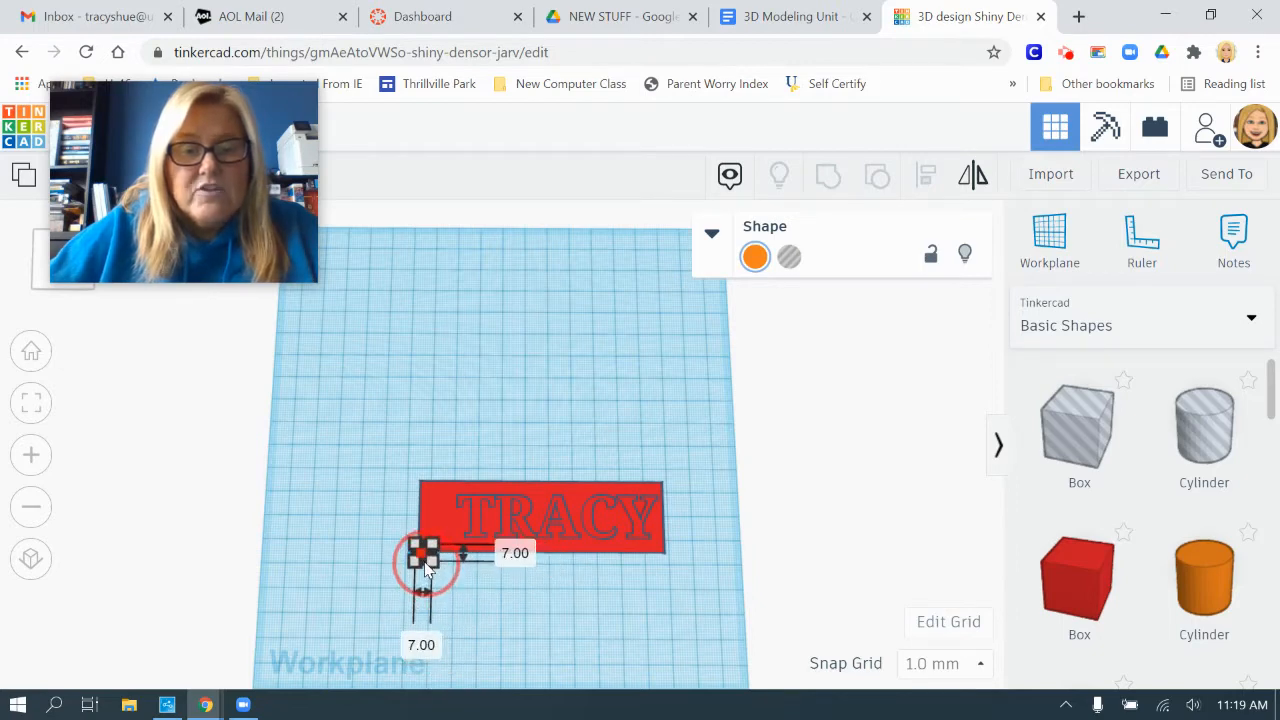
left_click(531, 623)
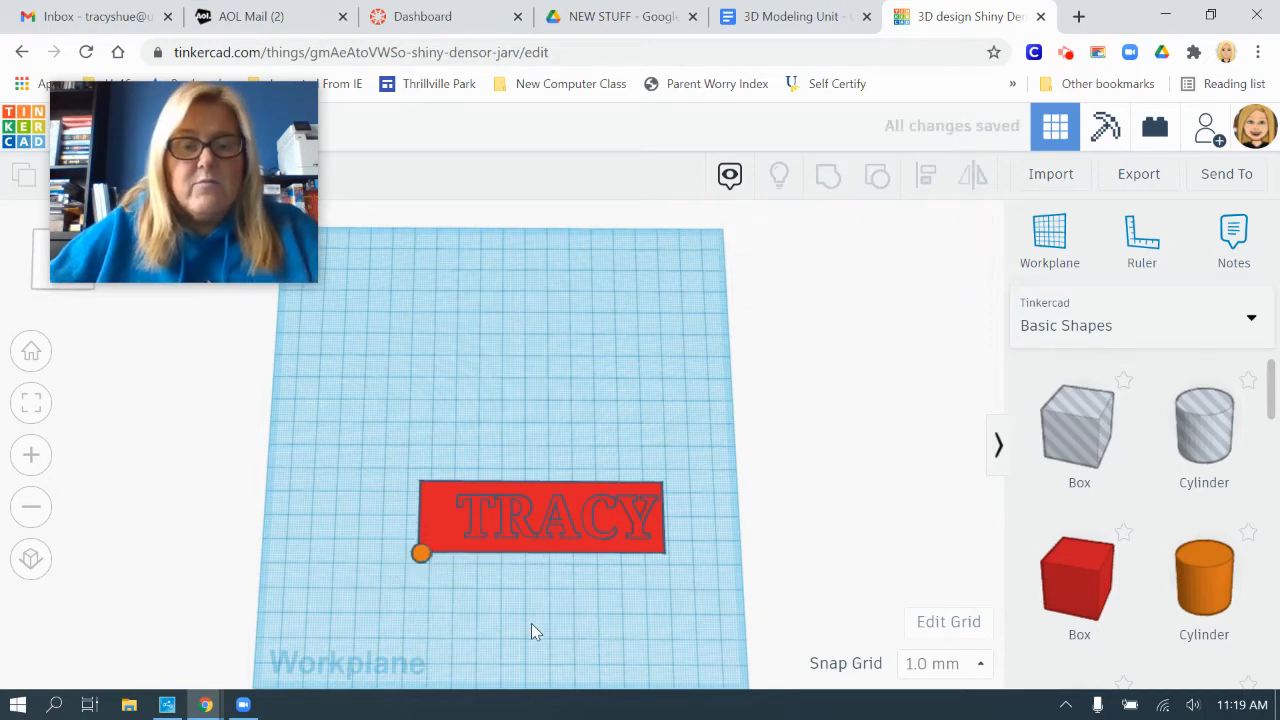
left_click(422, 556)
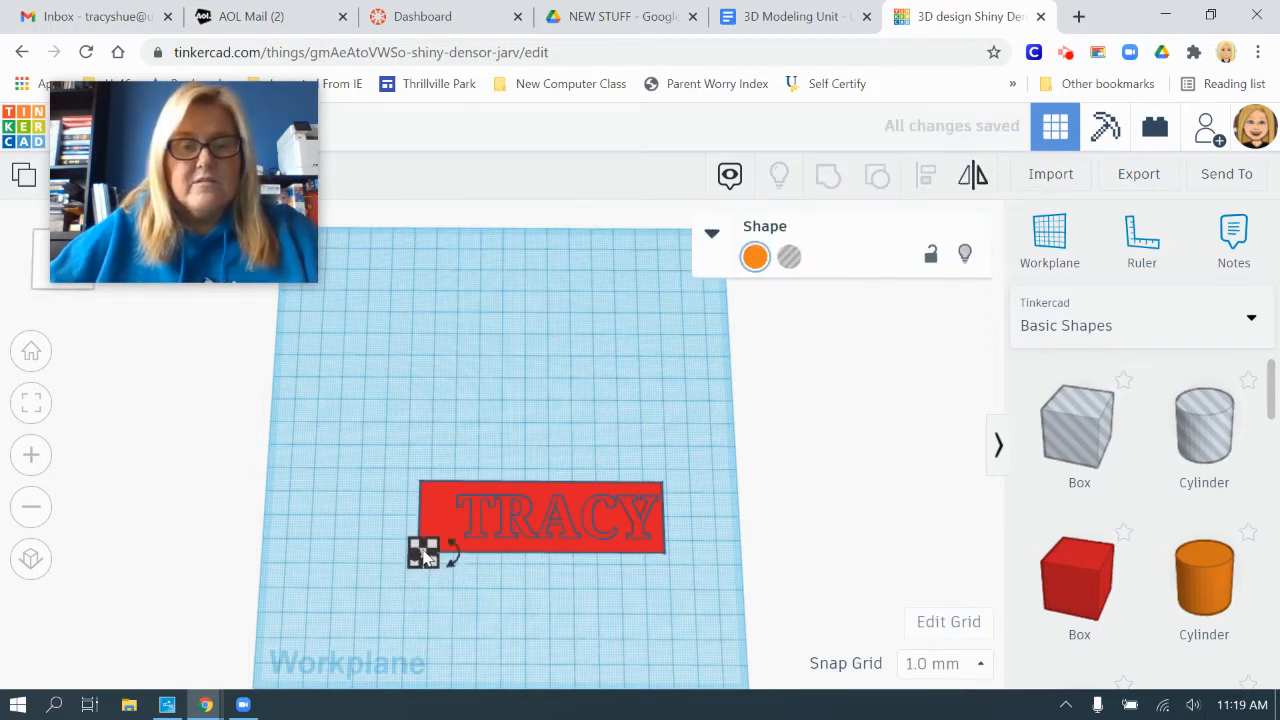
left_click(713, 236)
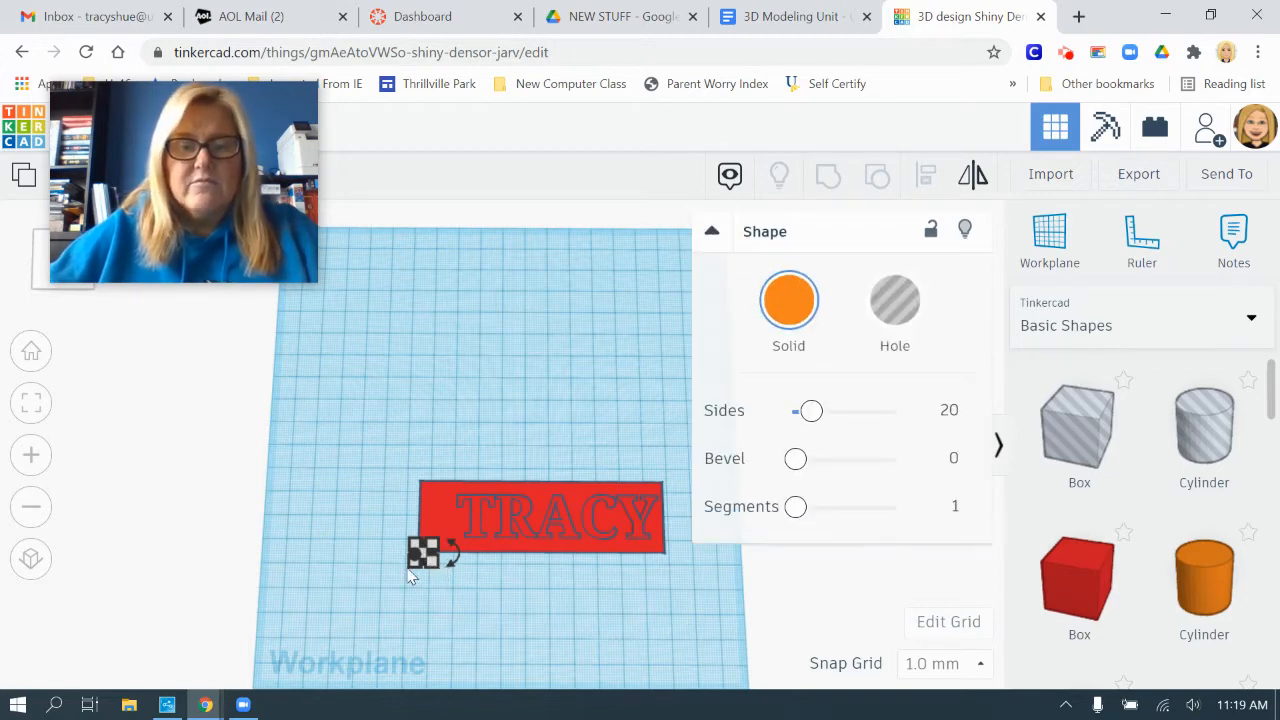
left_click(710, 231)
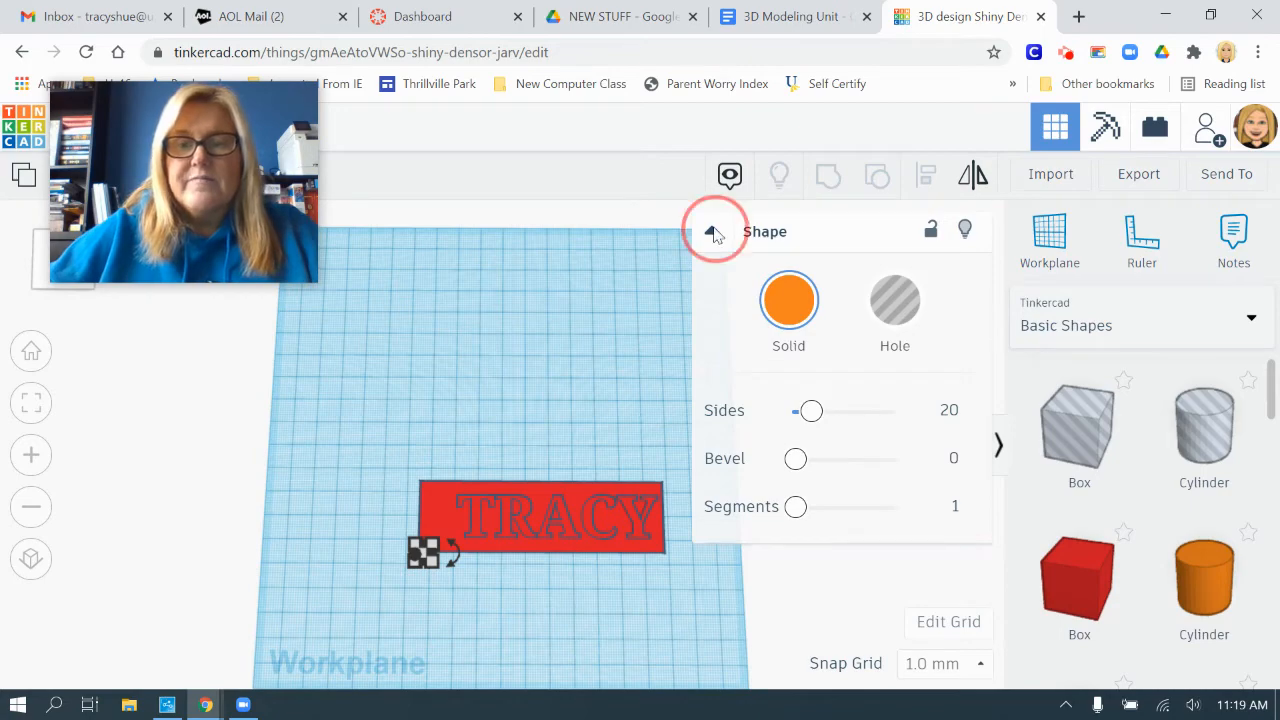
scroll(456, 505, "up", 2)
scroll(461, 513, "up", 3)
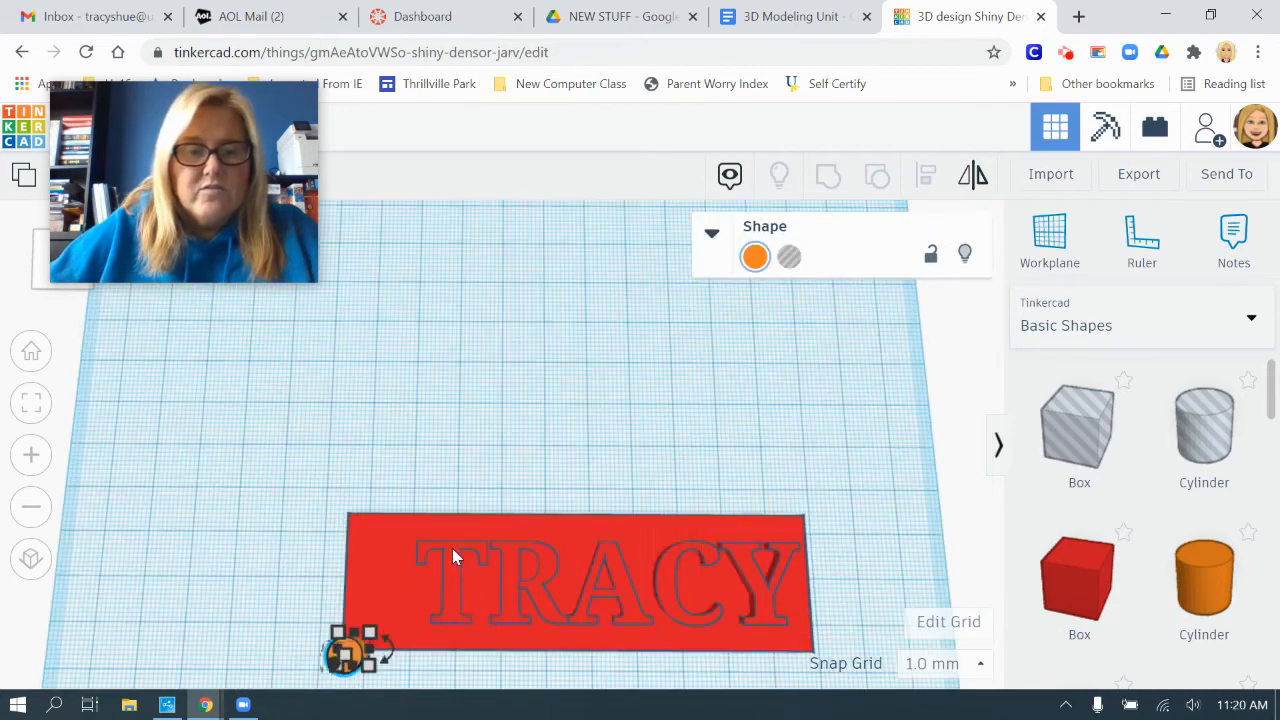
scroll(480, 580, "down", 4)
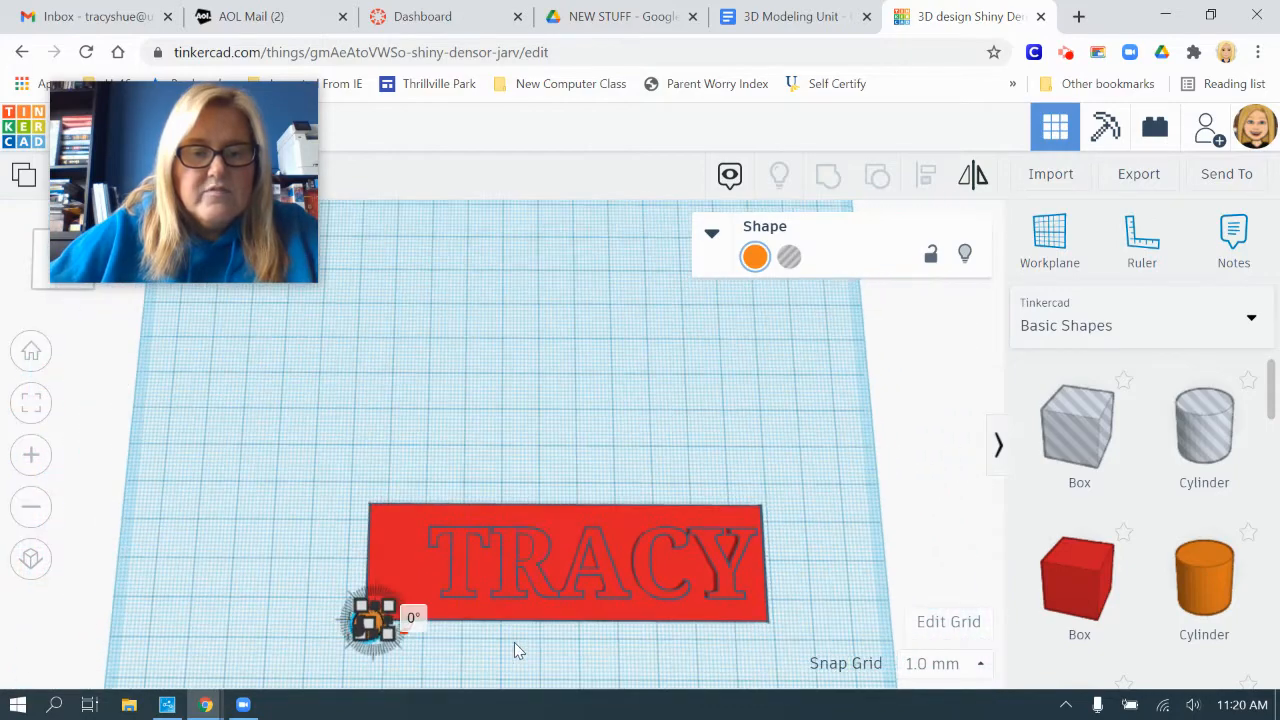
- Move the cylinder onto the empty workplane behind the plate and set its height to 15 mm
left_click(398, 652)
left_click_drag(370, 621, 452, 418)
scroll(576, 465, "up", 4)
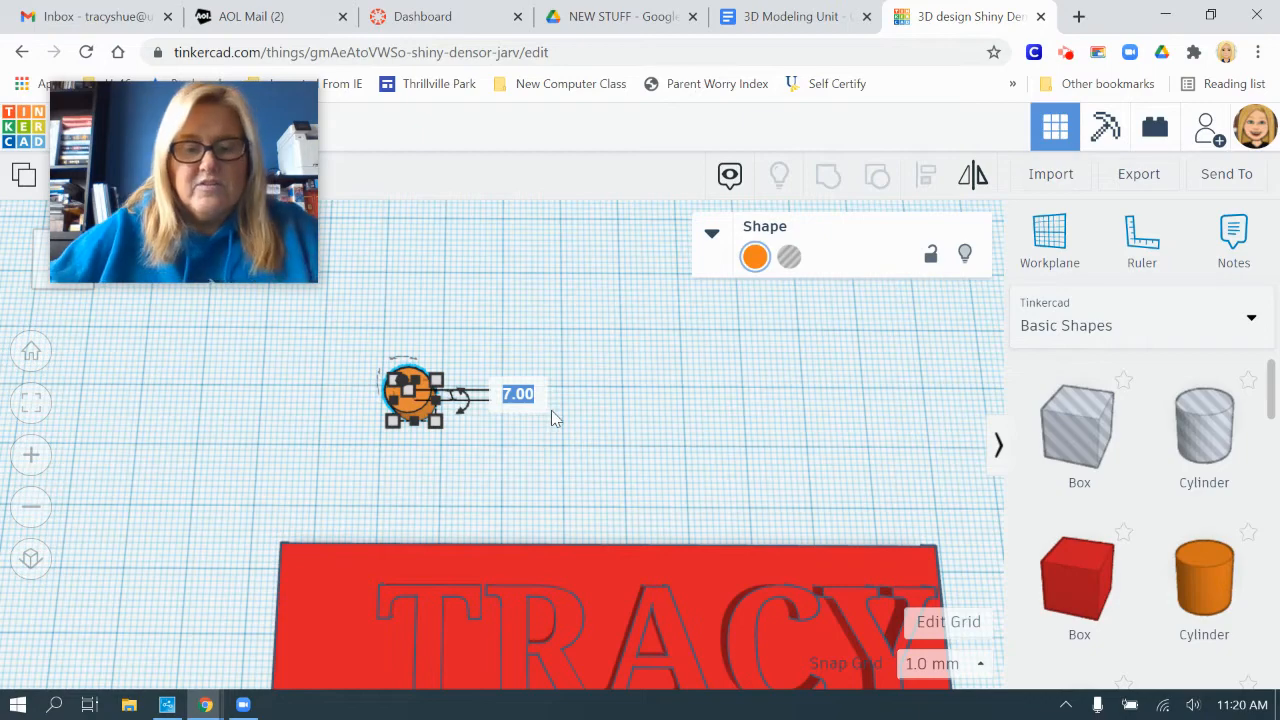
type("15")
key("Return")
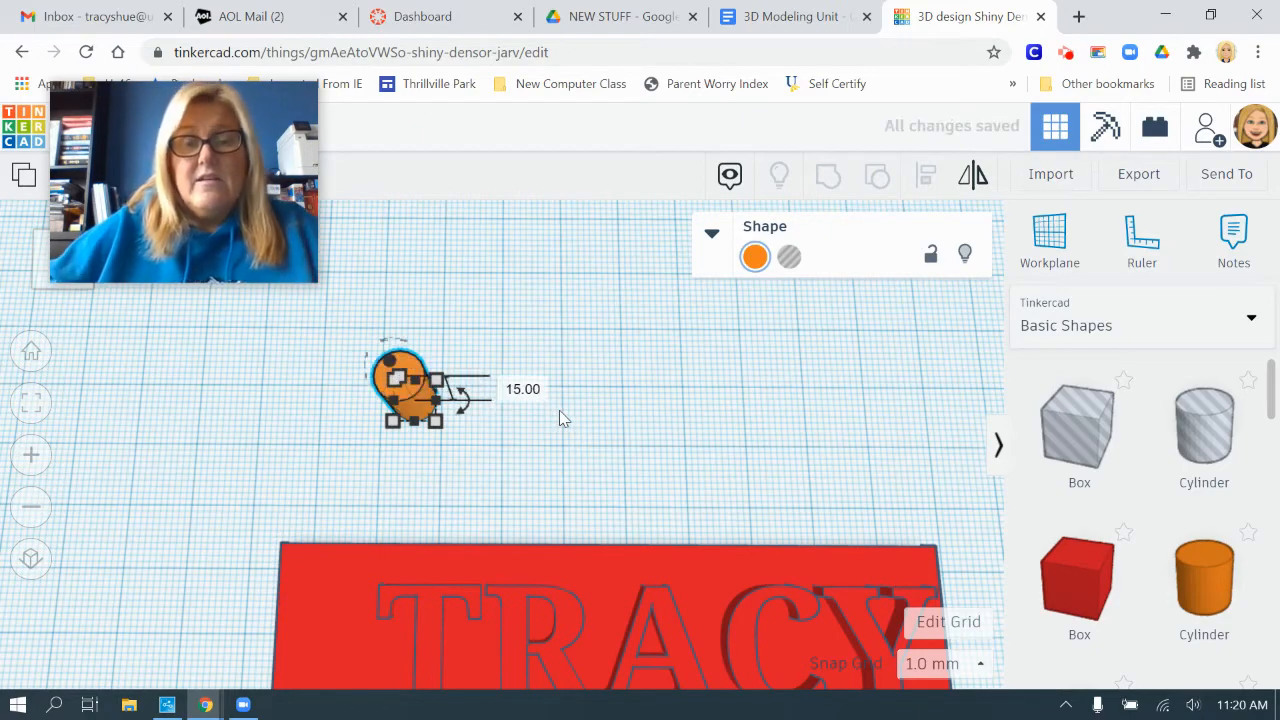
scroll(563, 410, "down", 2)
scroll(567, 417, "down", 2)
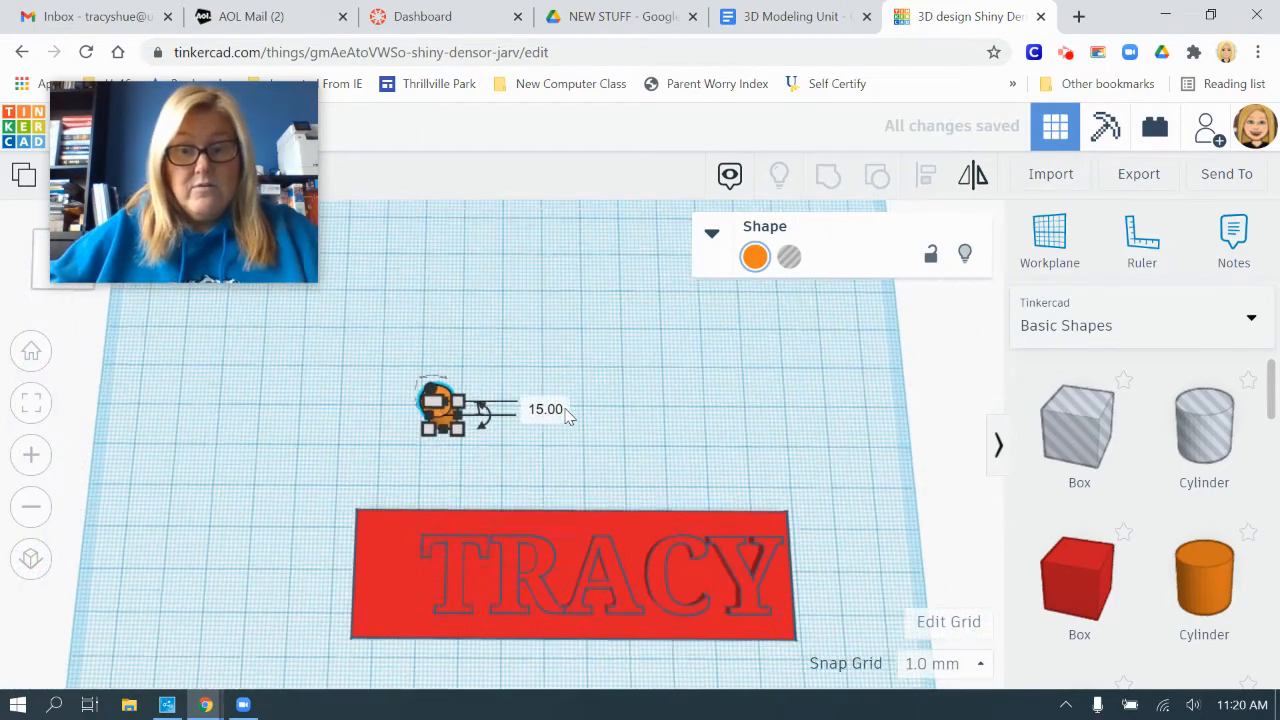
left_click(654, 477)
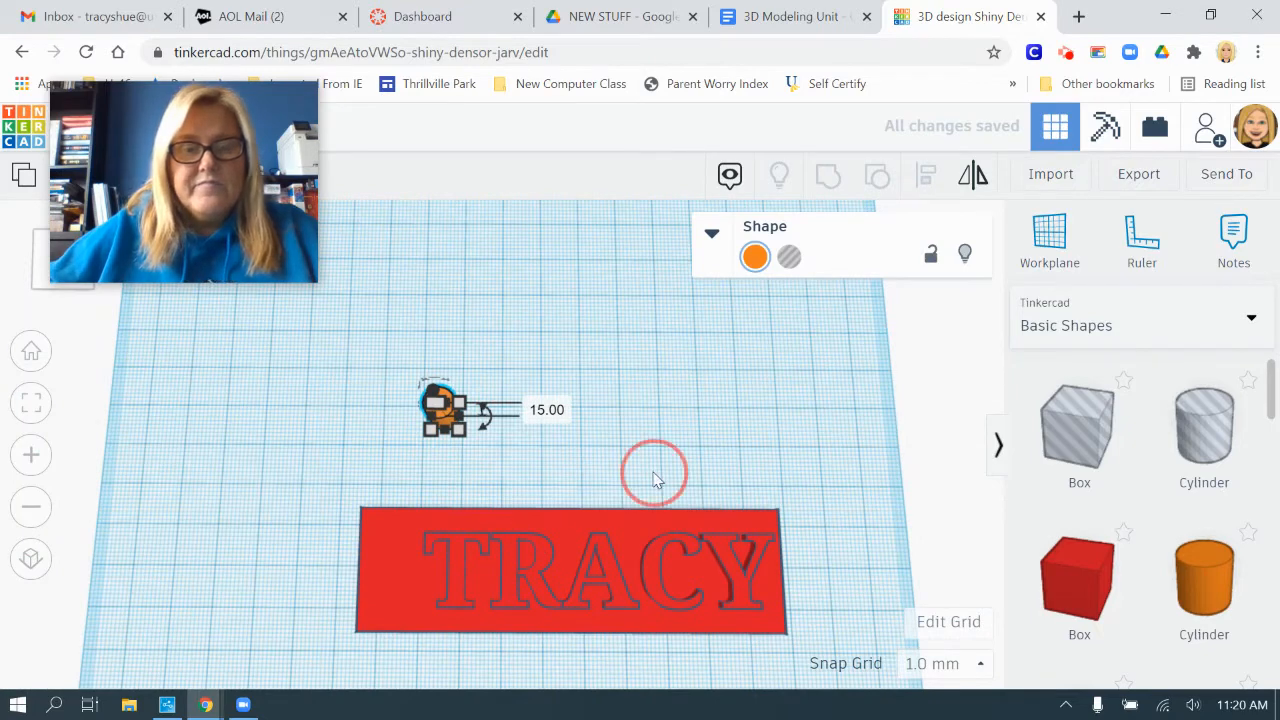
- Place the cylinder at the plate's left end and align it with the plate's centre front to back
left_click(441, 405)
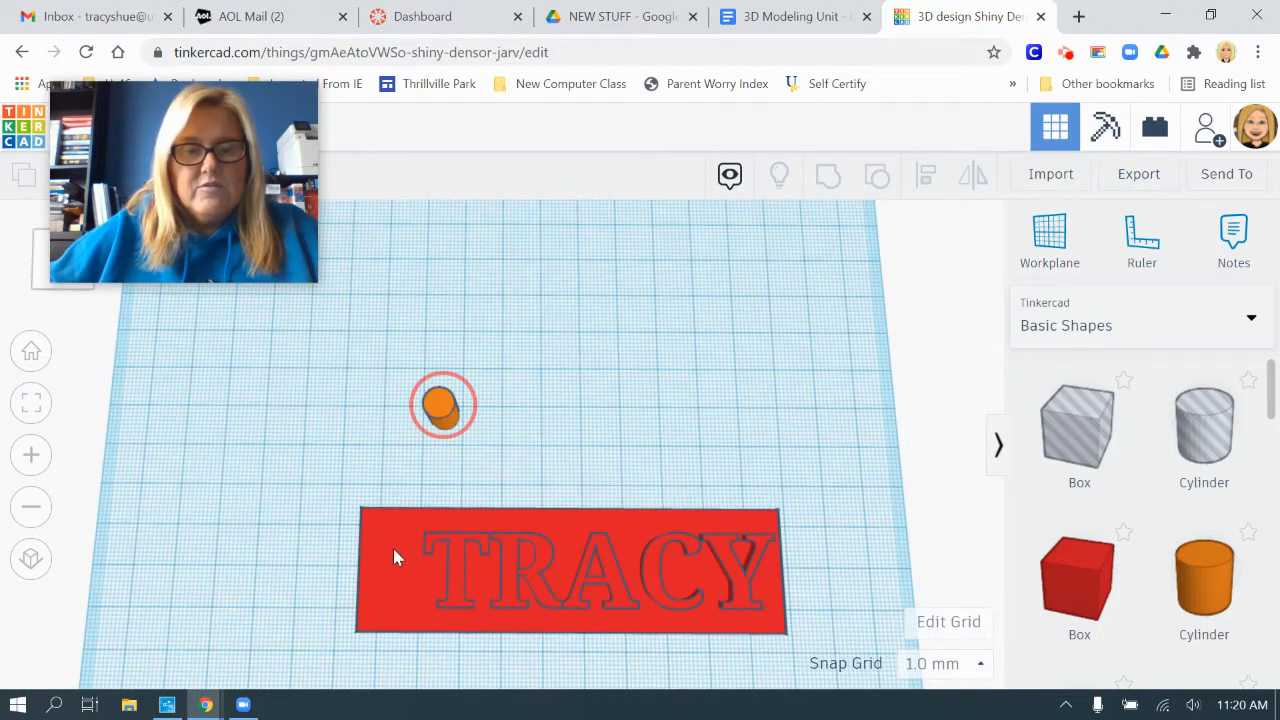
left_click_drag(394, 557, 372, 590)
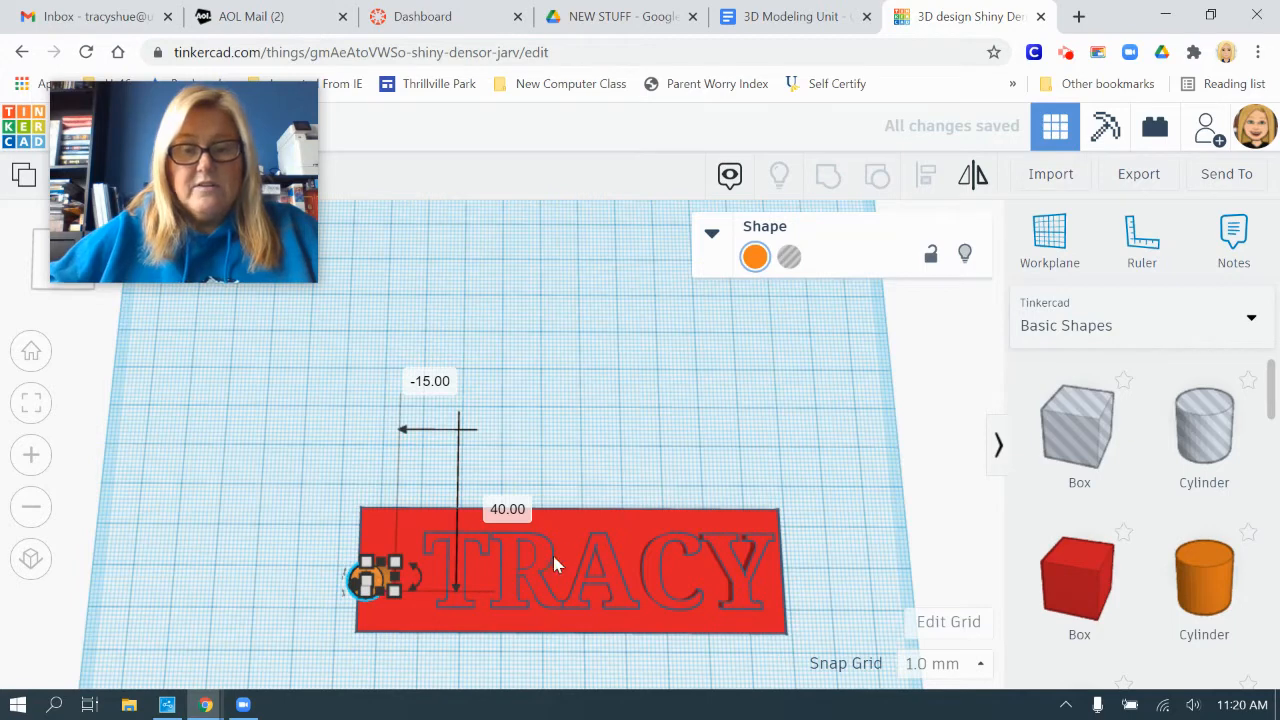
left_click_drag(284, 510, 366, 645)
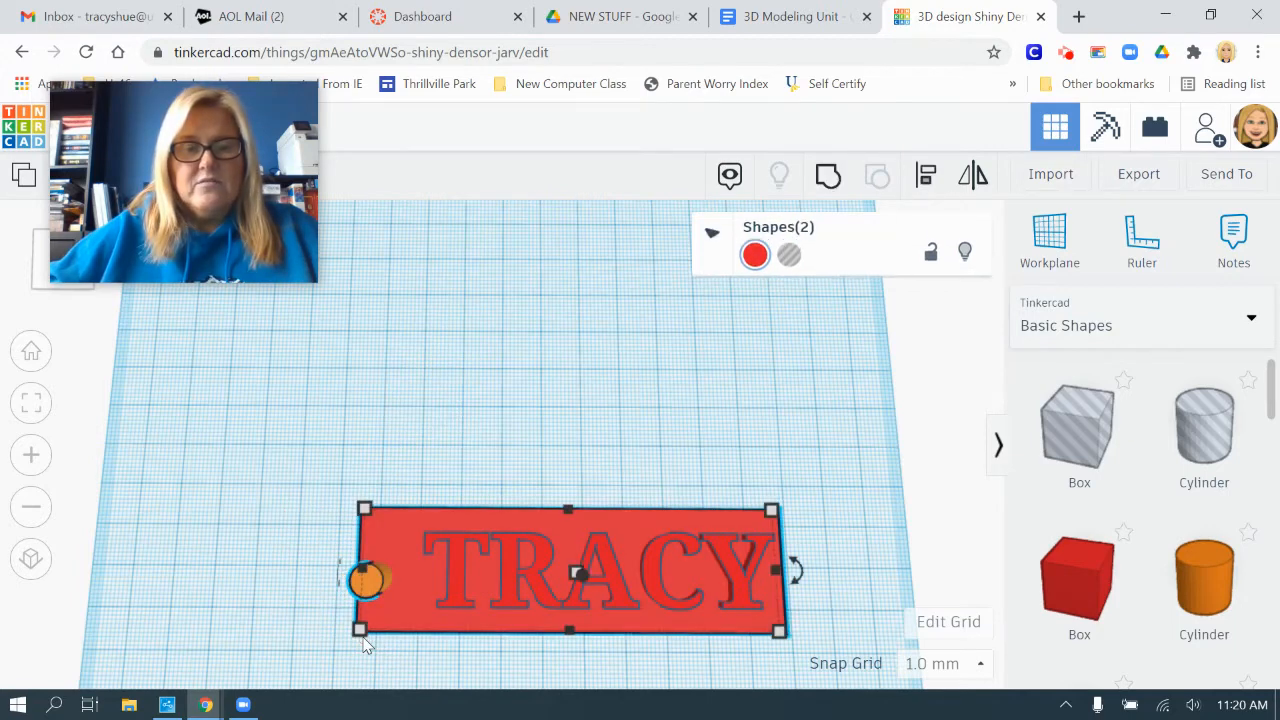
left_click(930, 174)
left_click(340, 570)
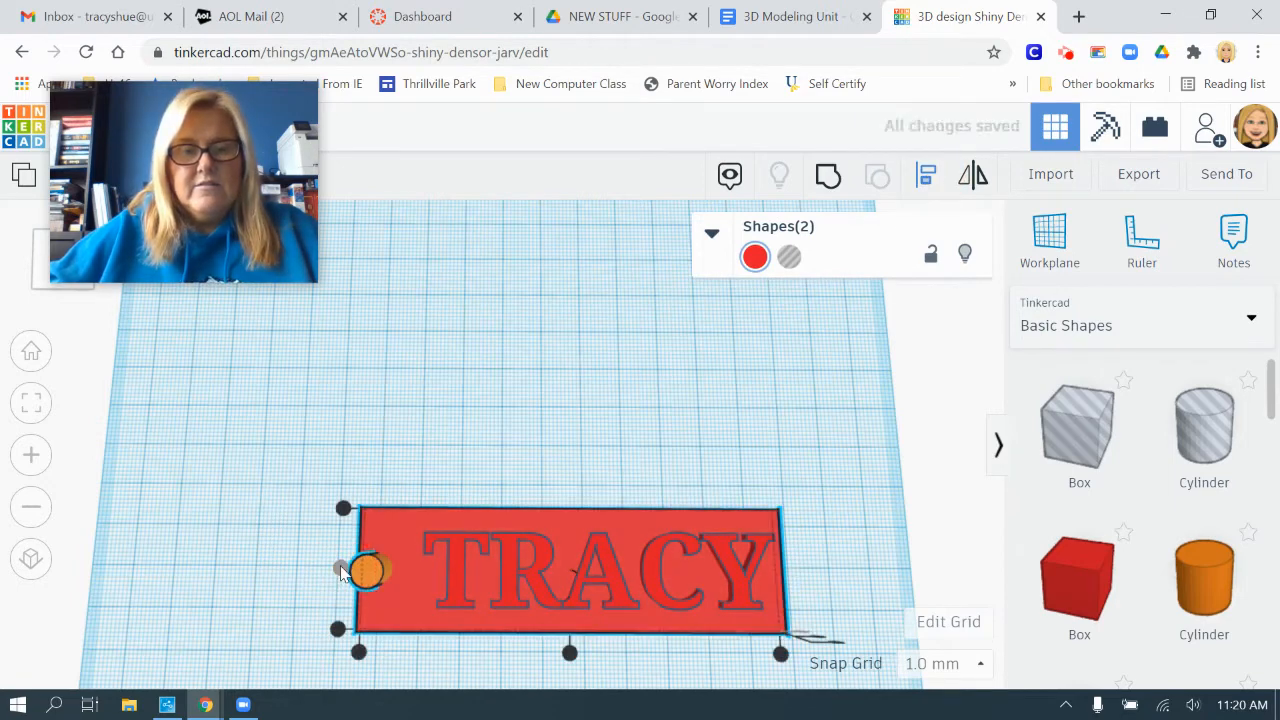
left_click(877, 520)
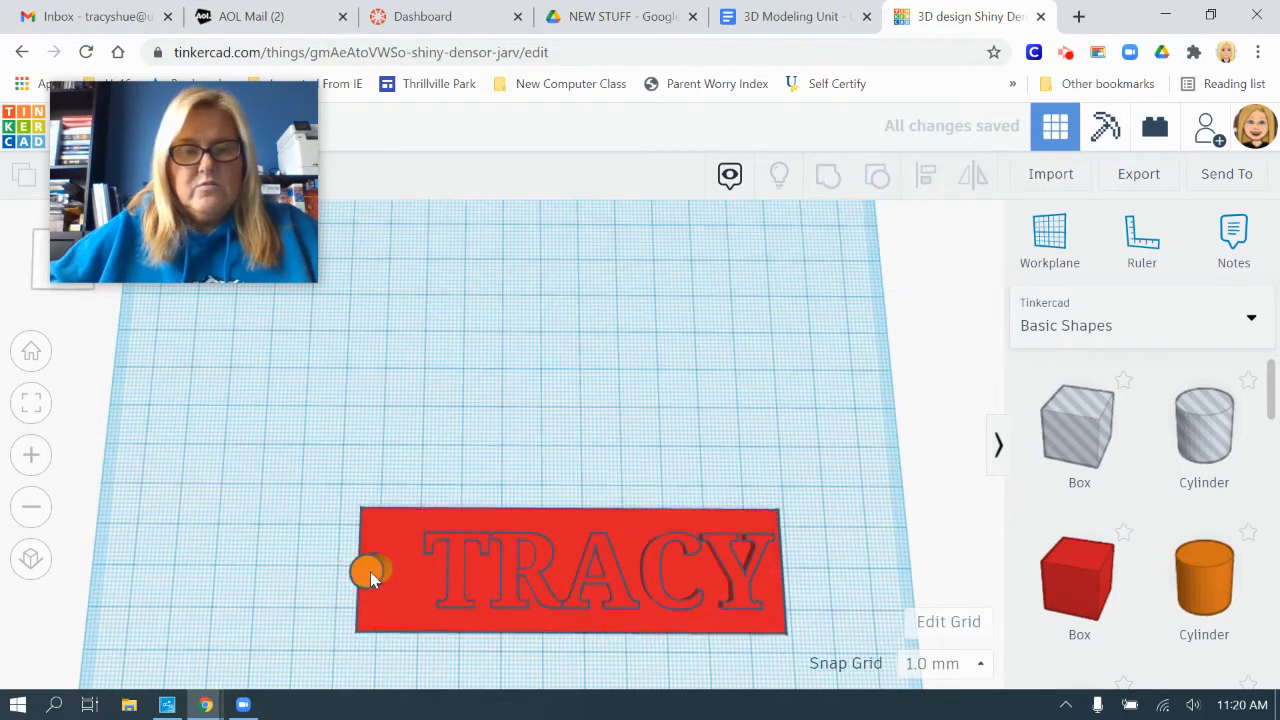
- Nudge the cylinder inward from the plate's left edge toward the name's first letter
key("Right")
key("Right")
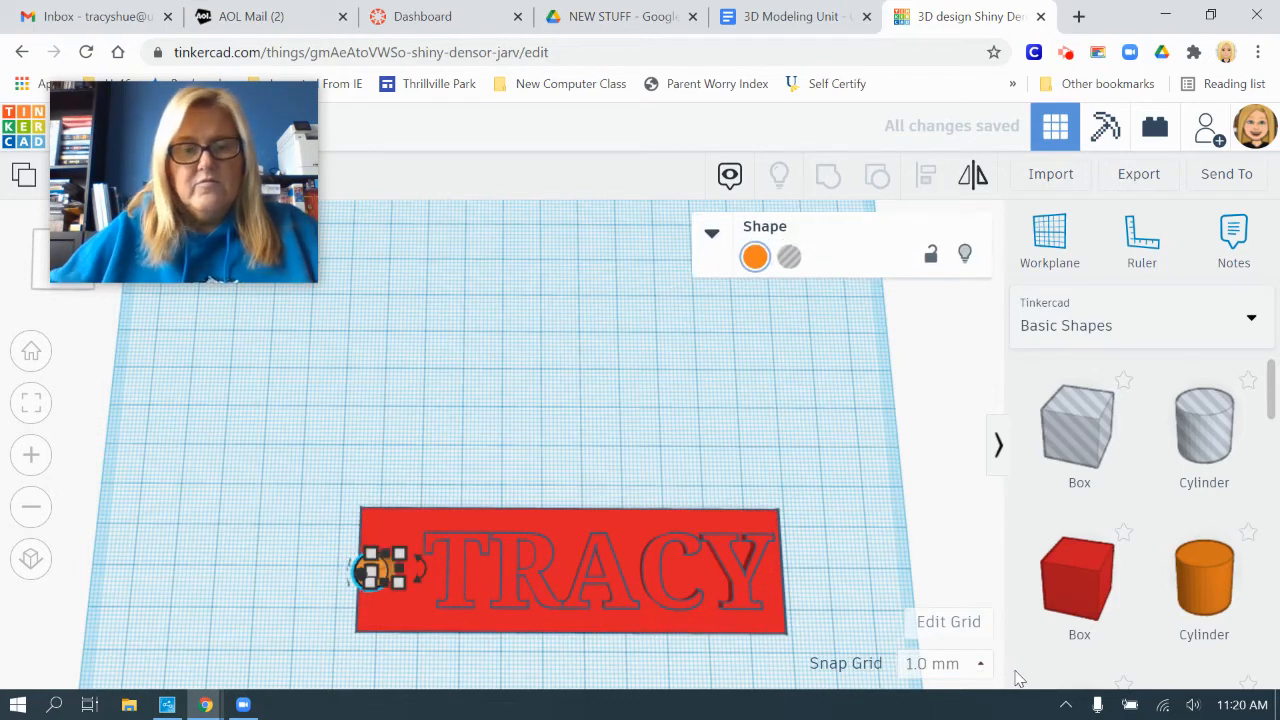
key("Right")
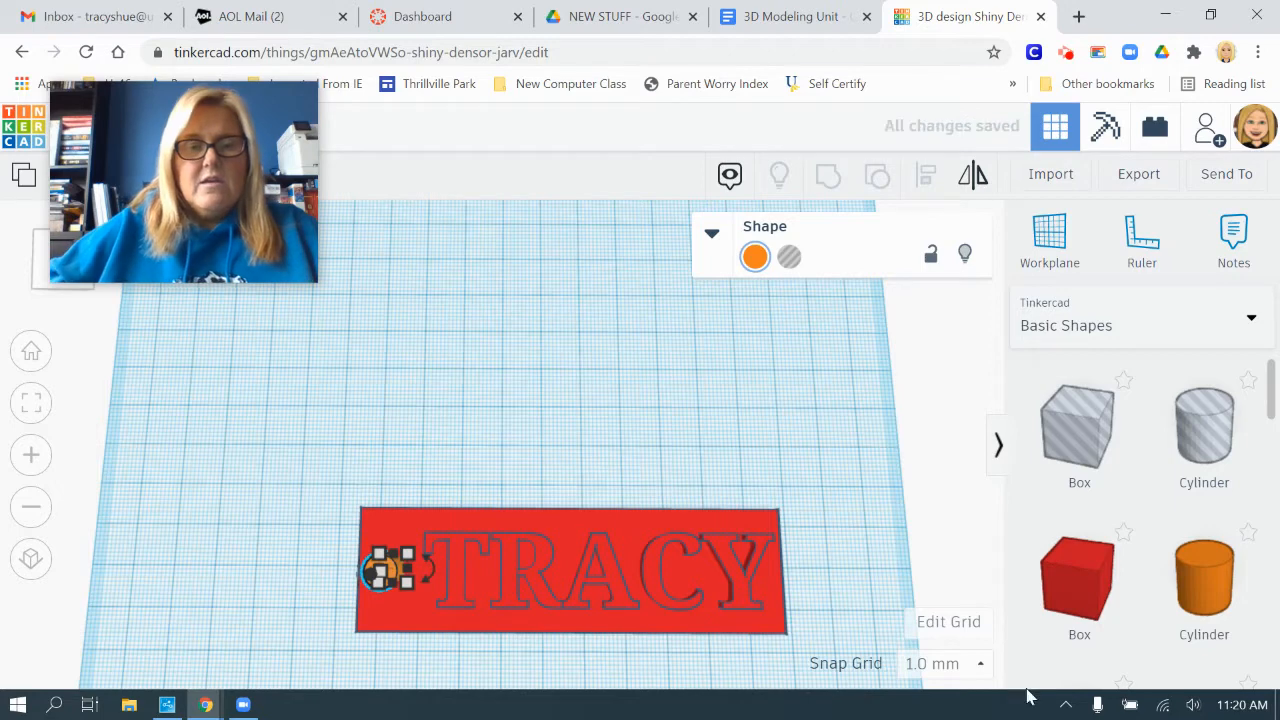
- Turn the cylinder into a hole and lower it 6 mm so it passes through the plate
left_click(789, 258)
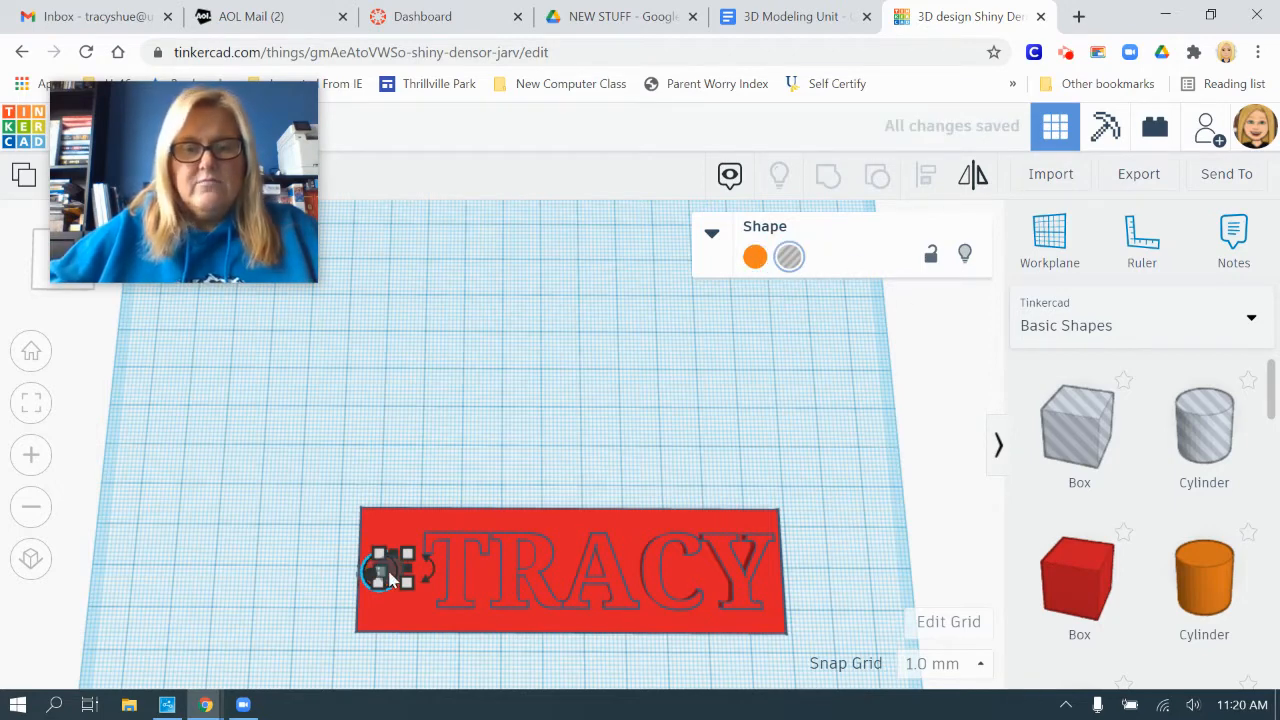
right_click_drag(306, 586, 500, 474)
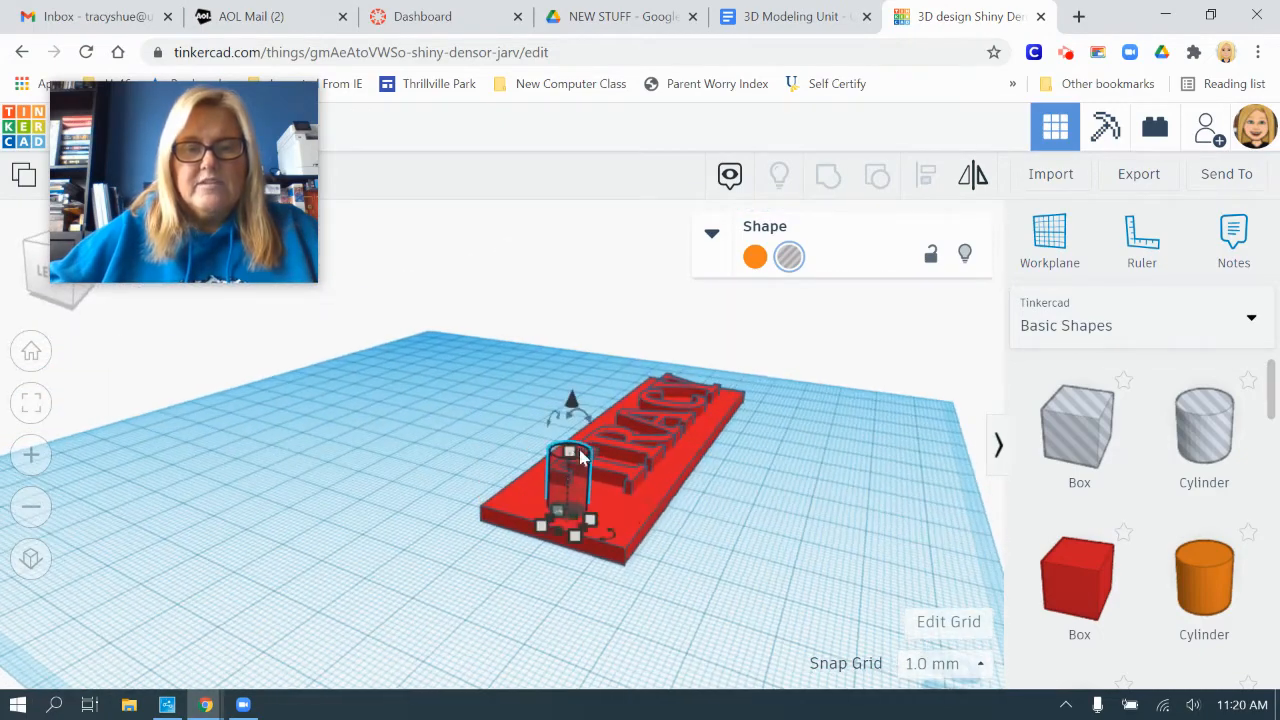
left_click_drag(572, 403, 570, 434)
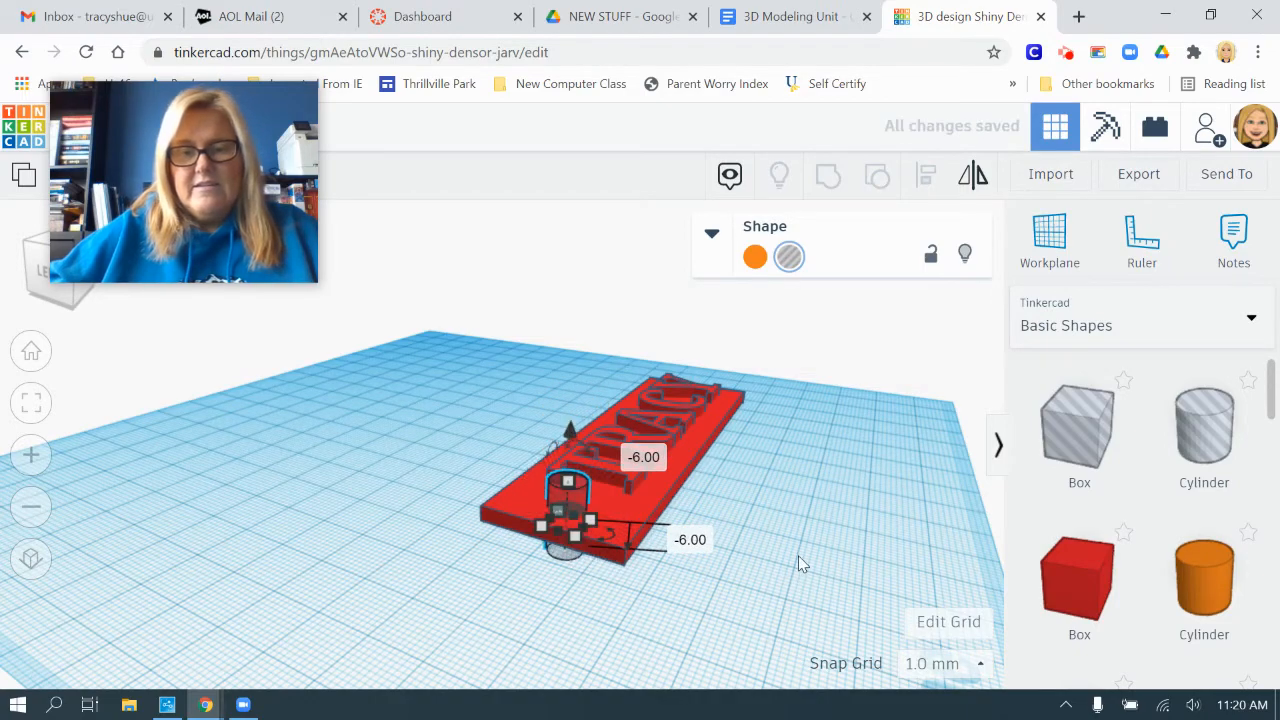
- Group the plate, raised name text and hole cylinder to cut the key-ring hole through the plate
right_click_drag(798, 563, 594, 651)
left_click_drag(548, 558, 277, 426)
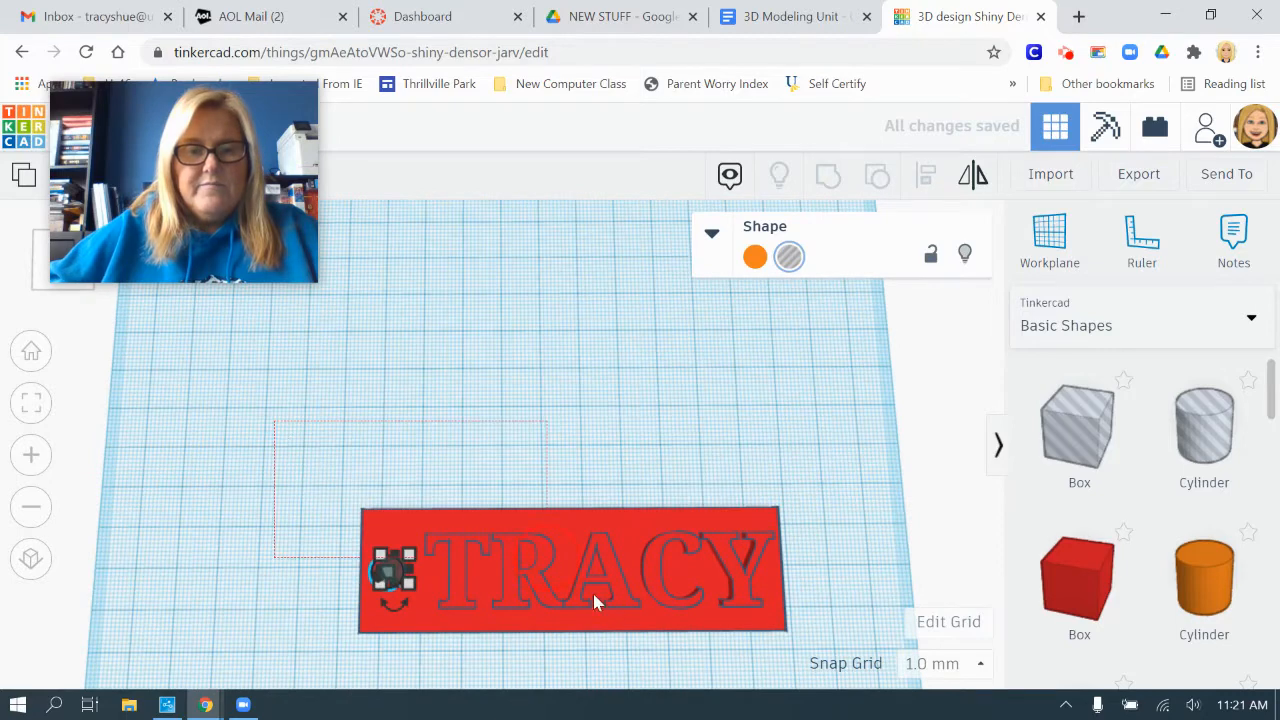
left_click_drag(594, 600, 834, 674)
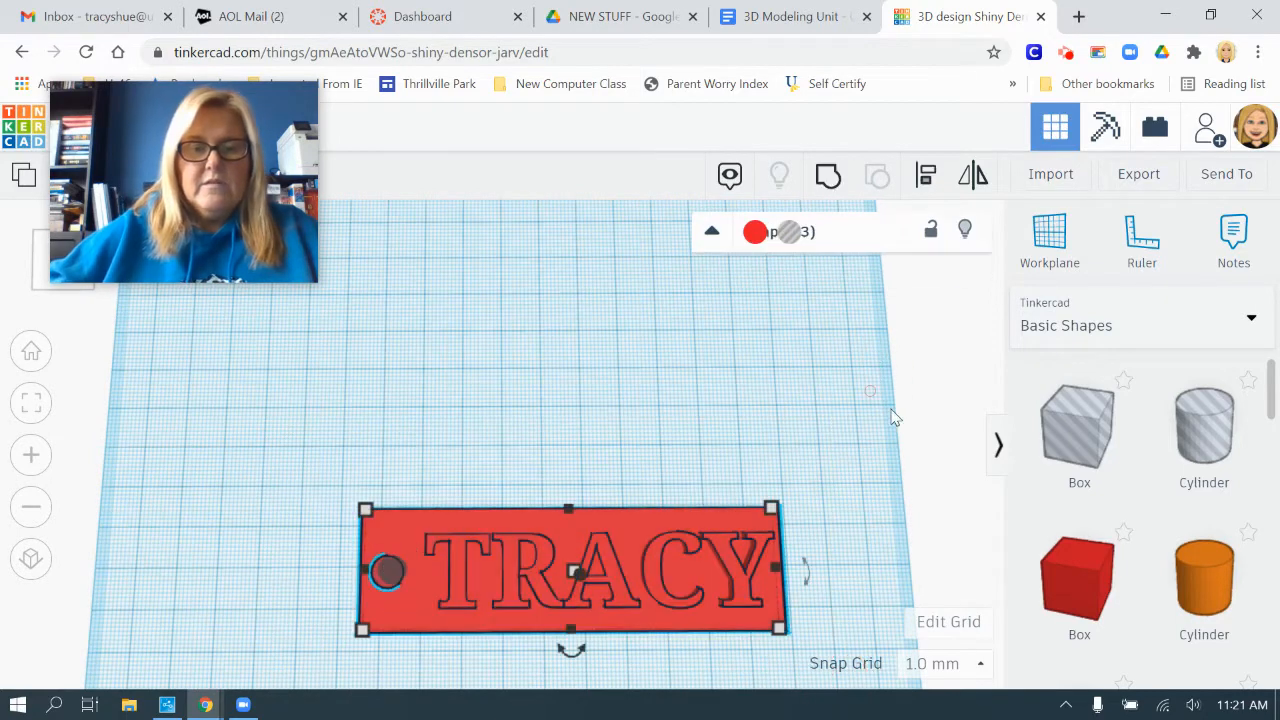
left_click(827, 178)
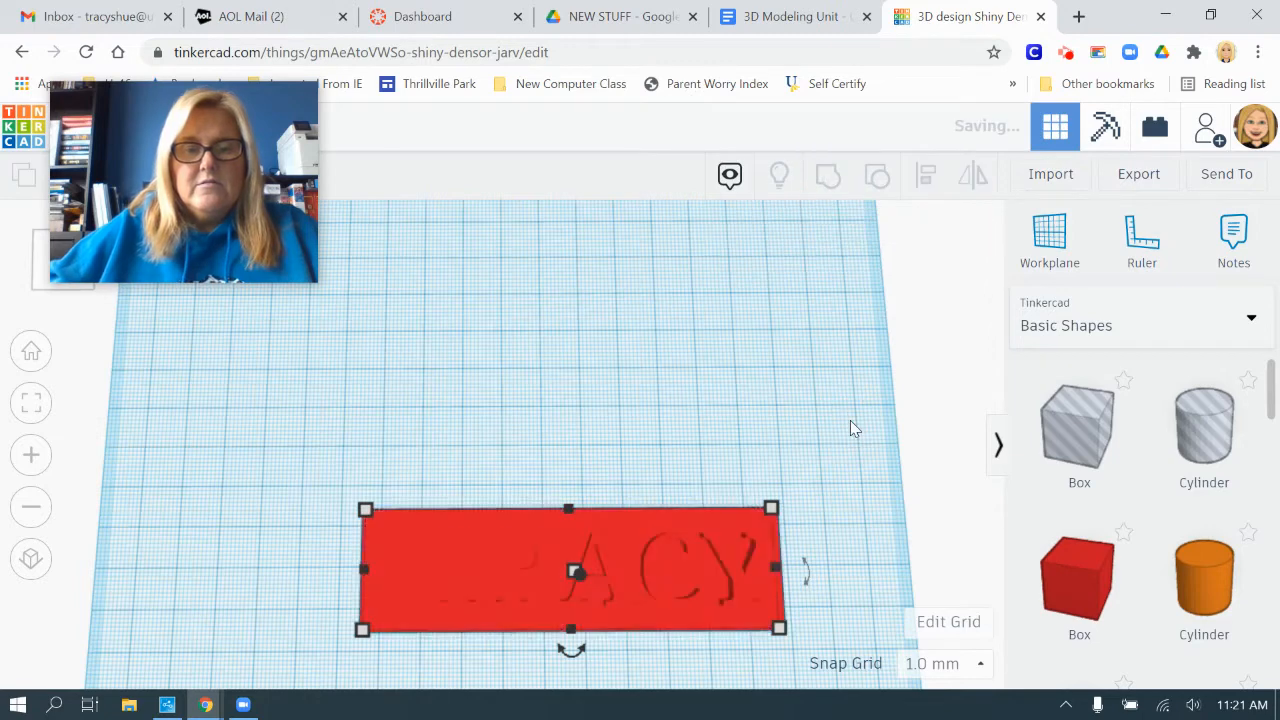
left_click(846, 485)
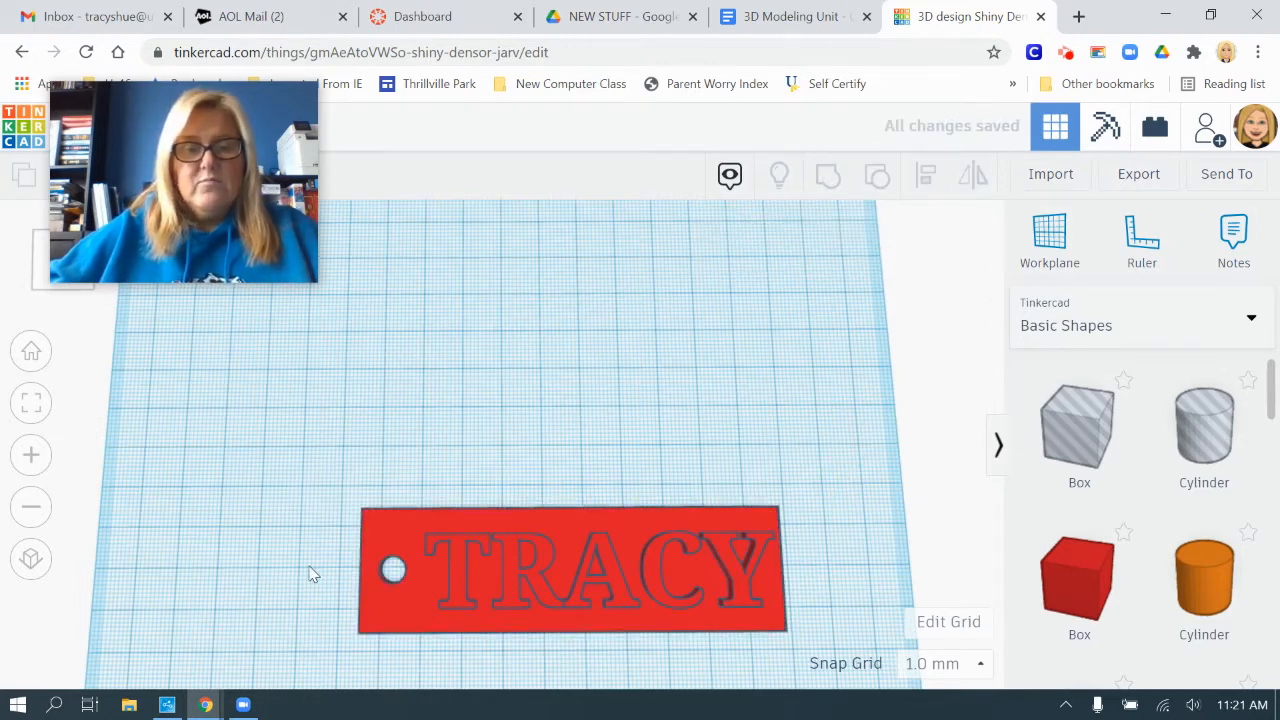
- Select the whole keychain and ungroup it into plate, name text and hole cylinder
right_click_drag(310, 574, 295, 540)
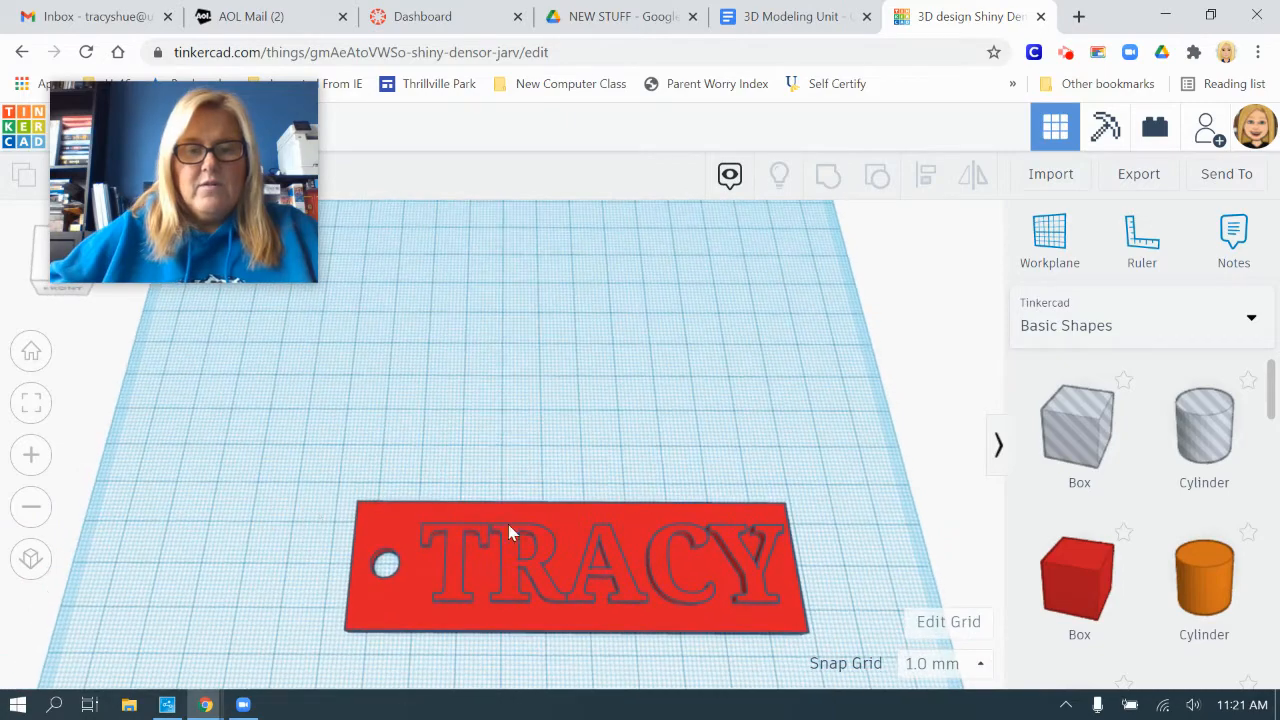
scroll(512, 521, "down", 2)
left_click_drag(288, 416, 806, 628)
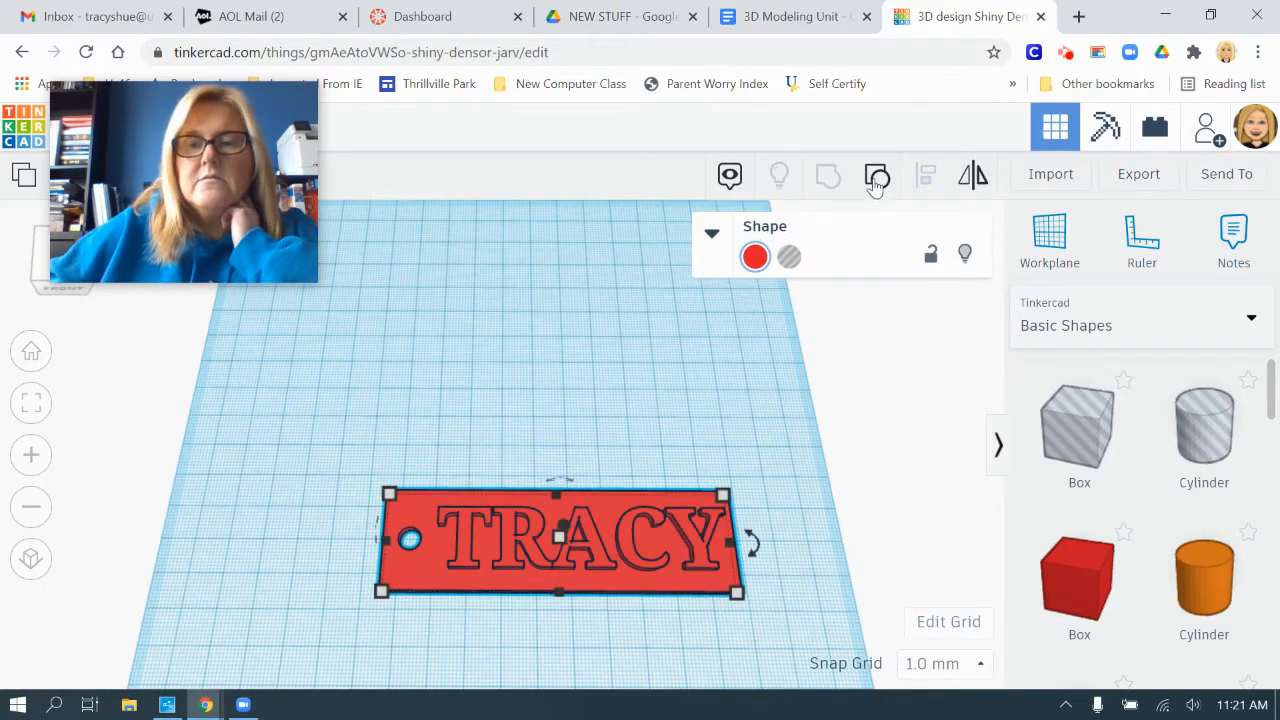
left_click(877, 175)
left_click(731, 337)
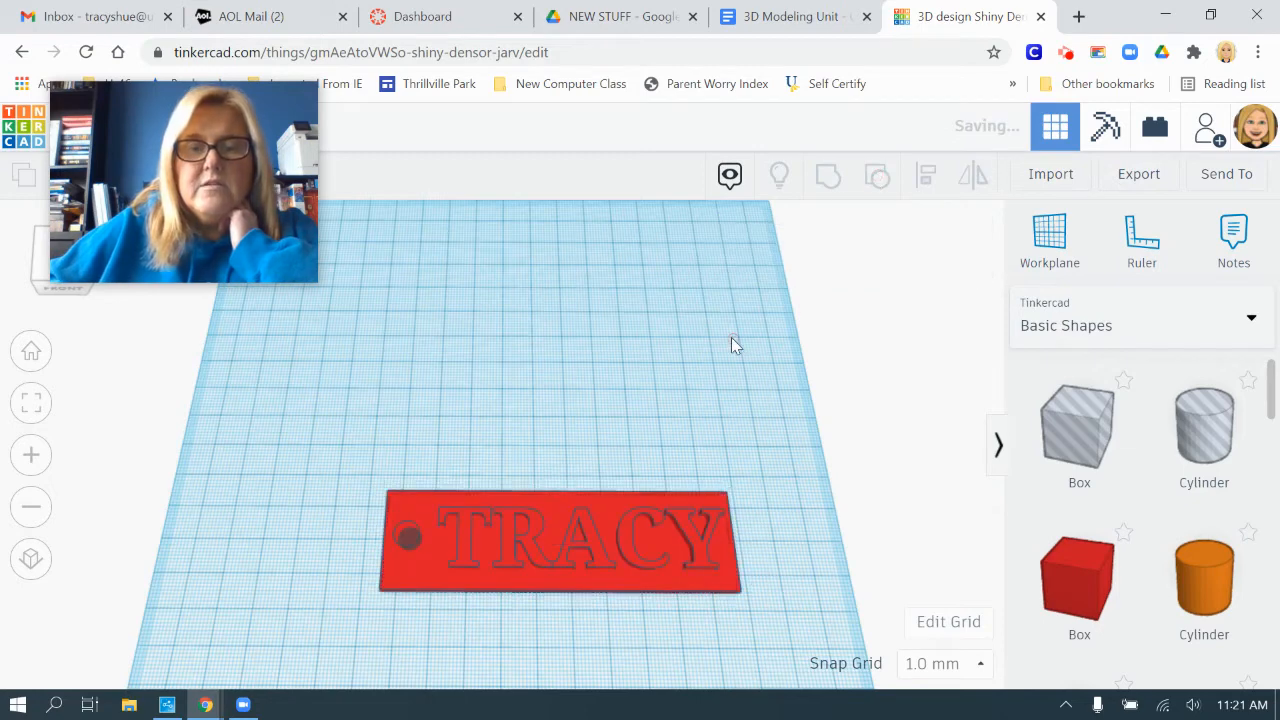
- Turn the name text into a 15 mm tall hole and lower it through the plate
left_click(599, 541)
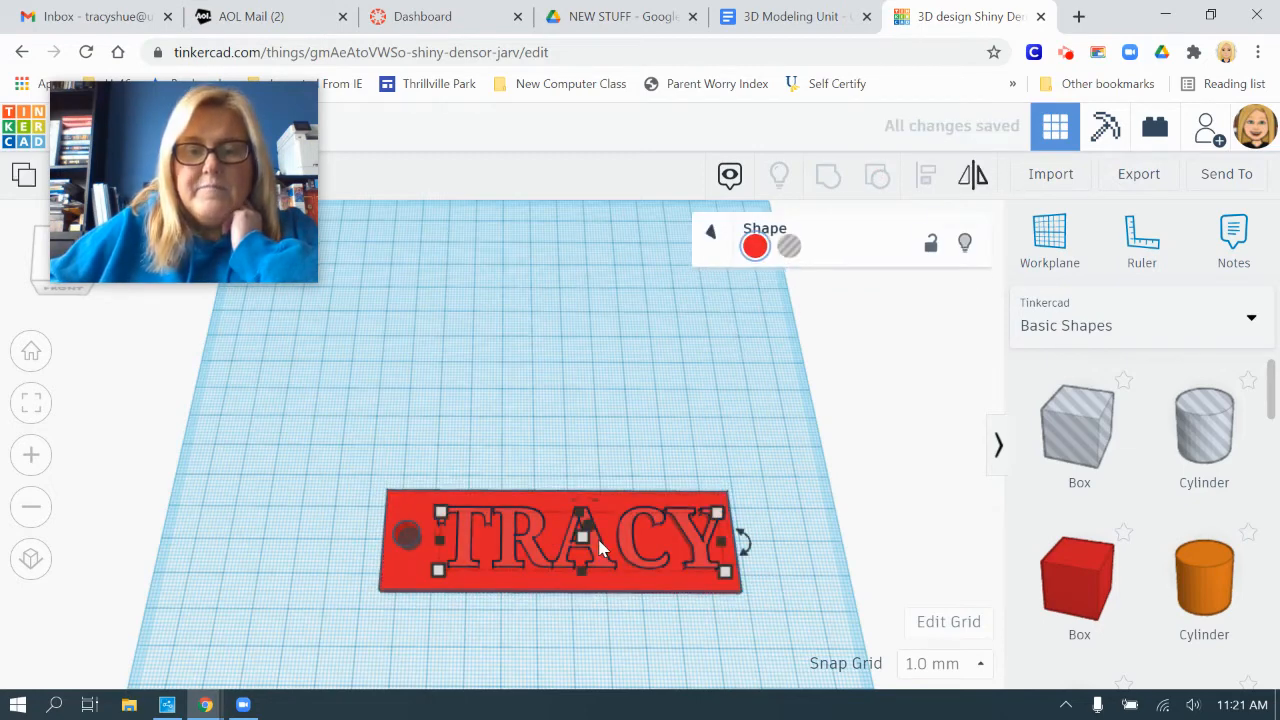
left_click(789, 259)
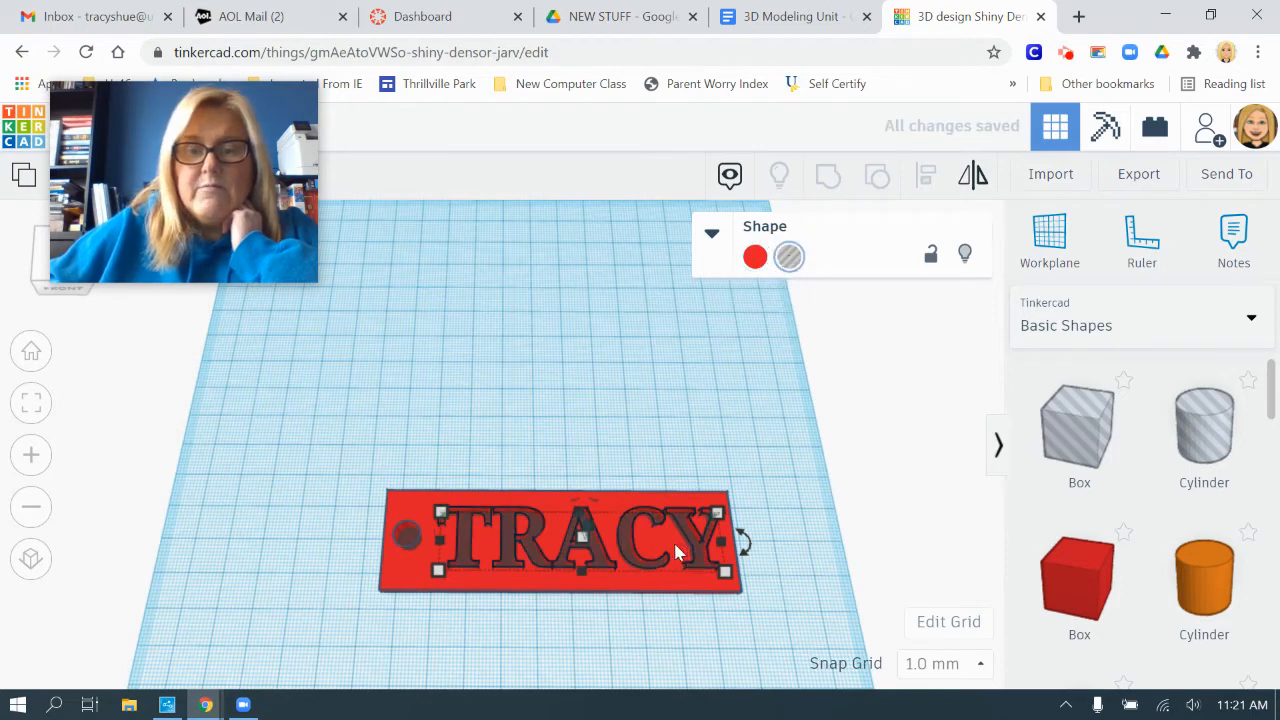
left_click_drag(581, 537, 585, 537)
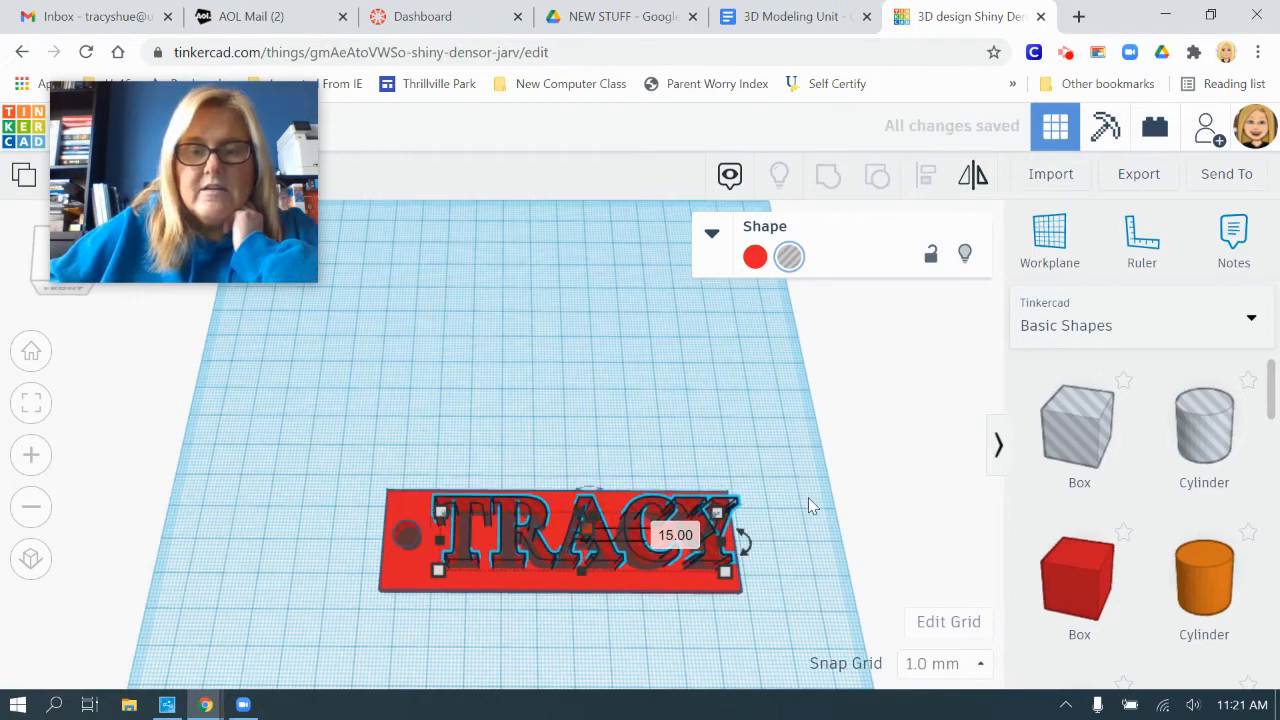
right_click_drag(686, 620, 837, 532)
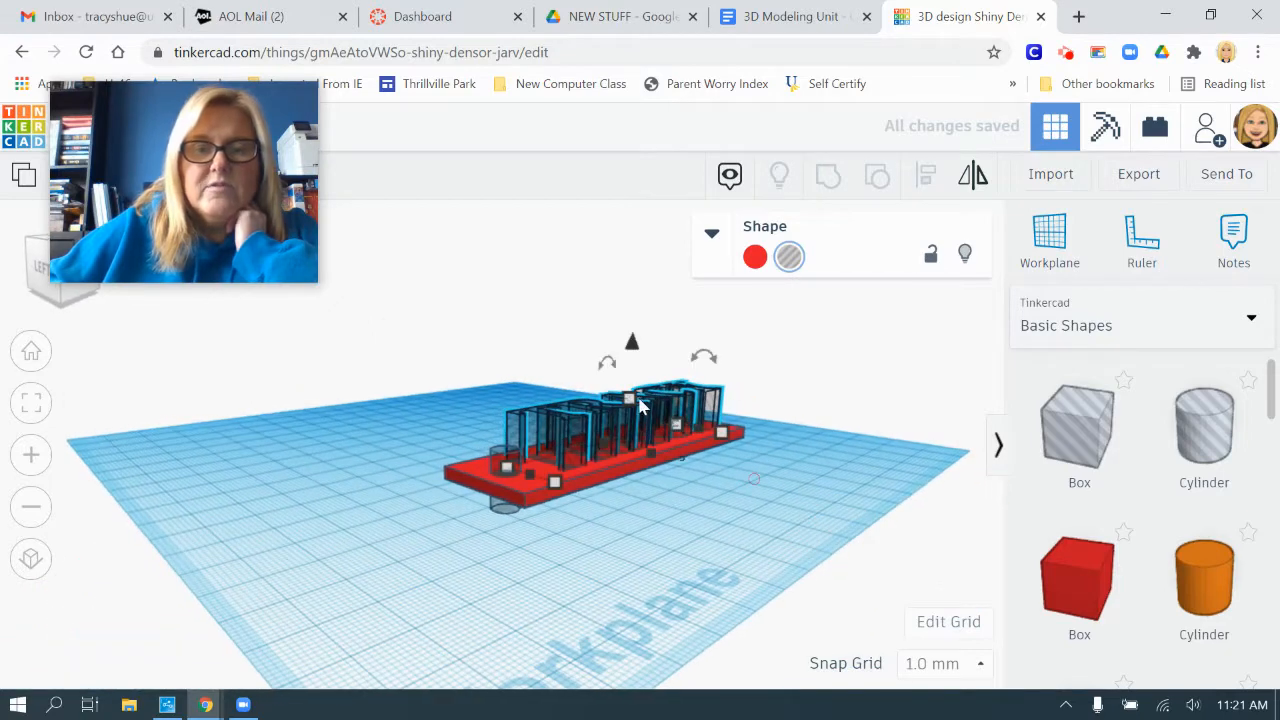
left_click_drag(633, 346, 634, 370)
- Group the plate with the text and cylinder holes, and move the keychain about 84 mm toward the back of the workplane
right_click_drag(868, 481, 709, 609)
left_click_drag(268, 380, 838, 658)
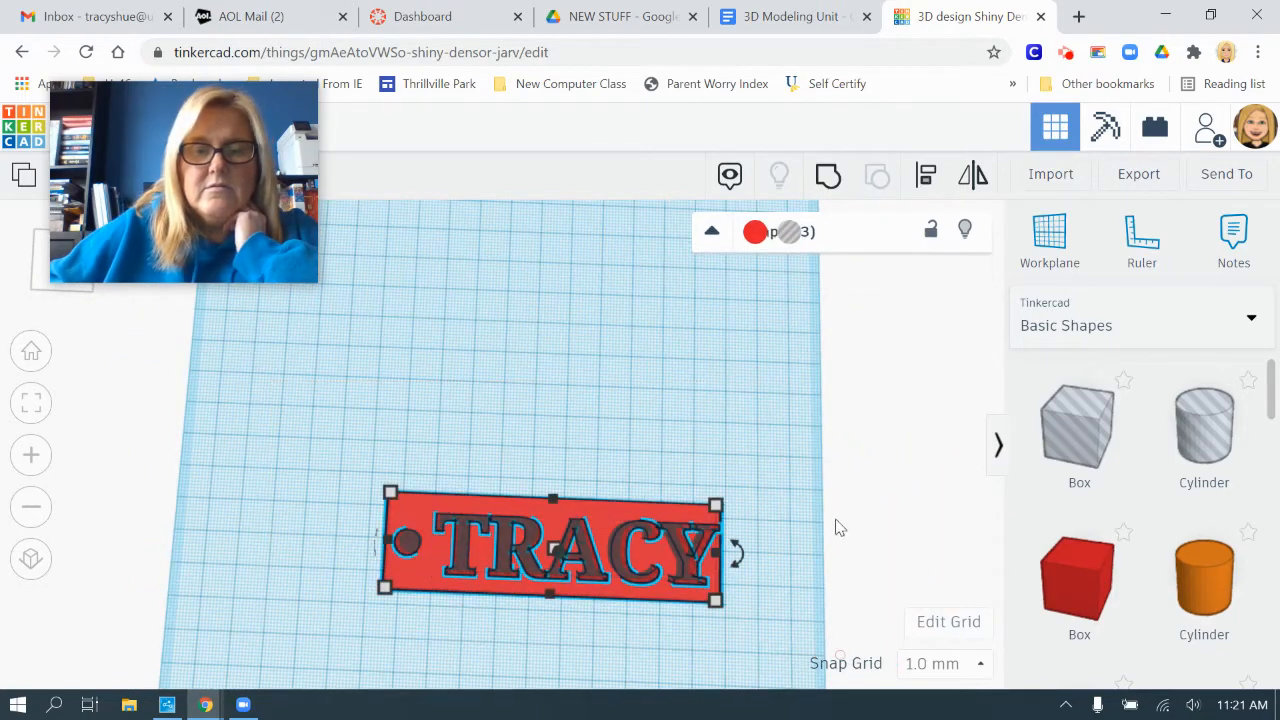
left_click(826, 177)
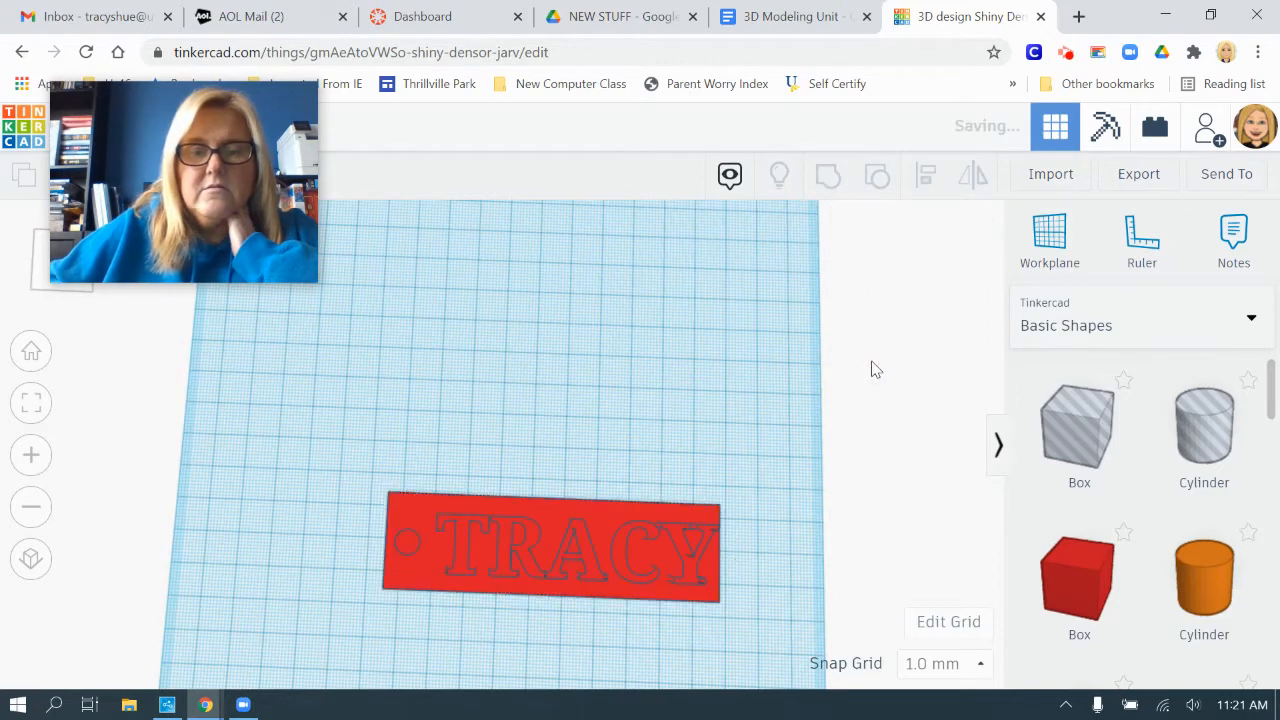
left_click(781, 473)
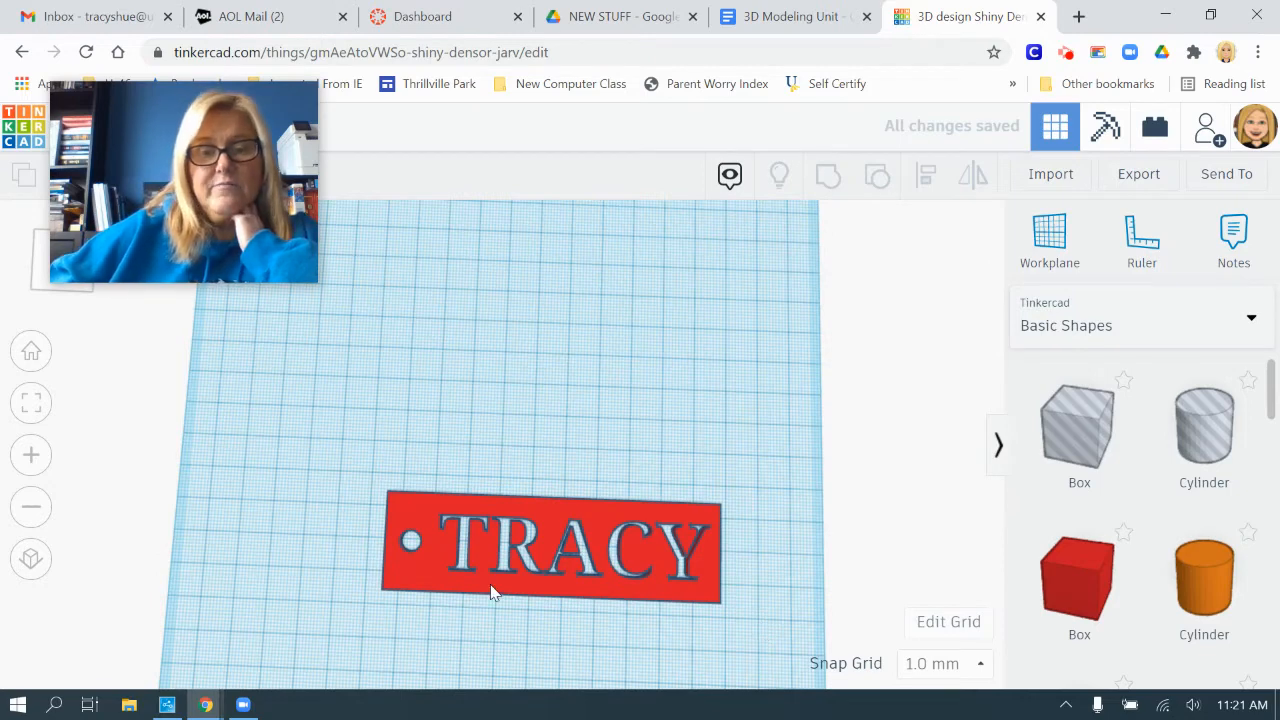
left_click_drag(424, 565, 432, 298)
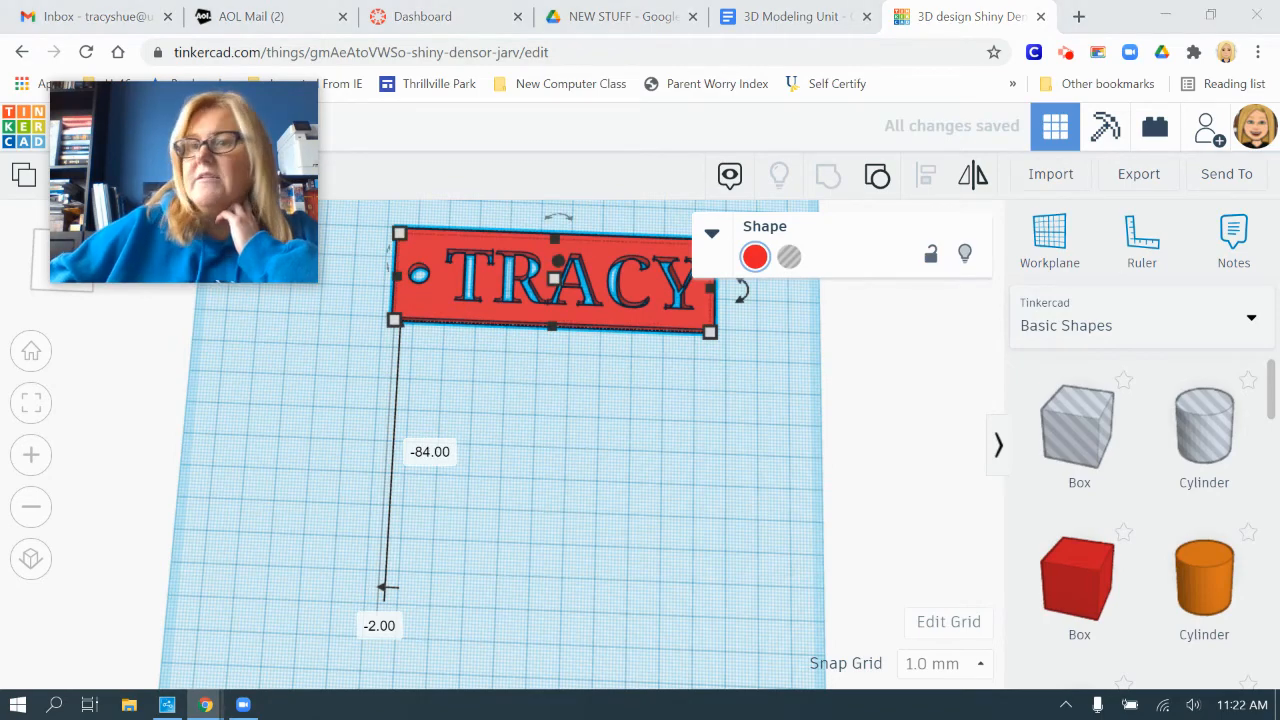
- Switch to the window with the sample Keychains design to examine its finished examples, and return to the working design
left_click_drag(1279, 100, 647, 88)
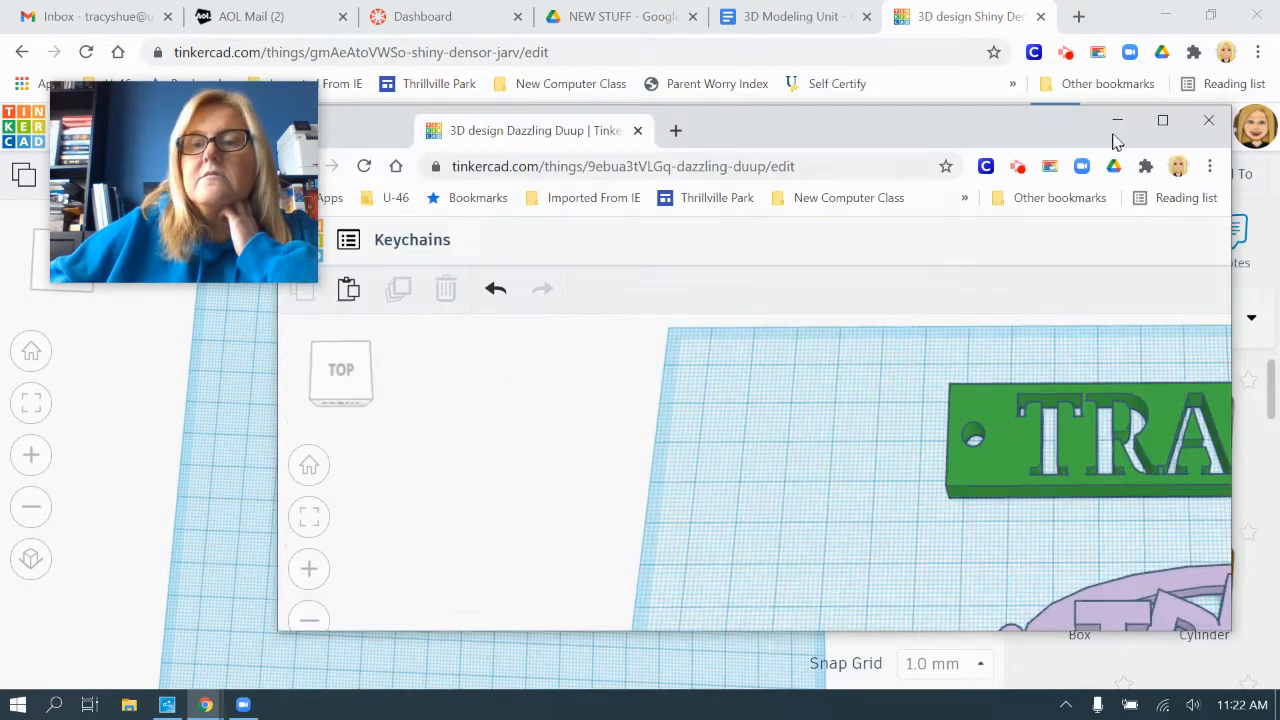
left_click(1158, 121)
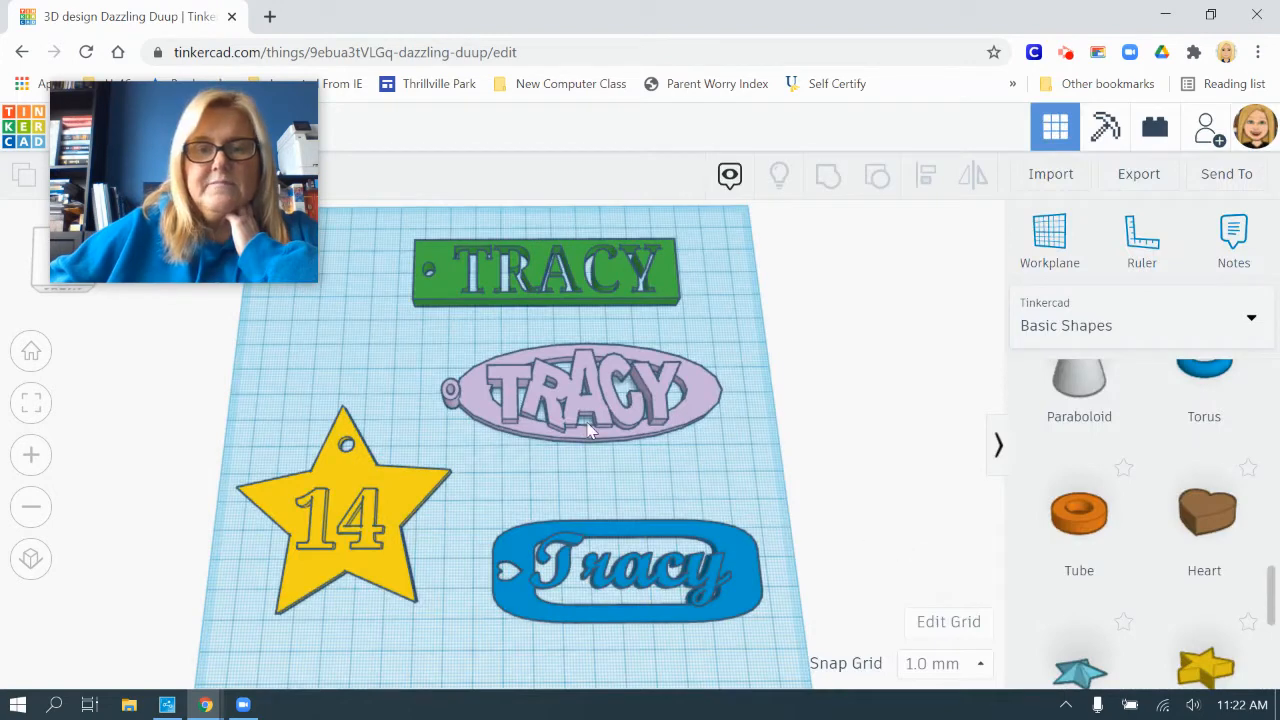
left_click_drag(183, 18, 1279, 154)
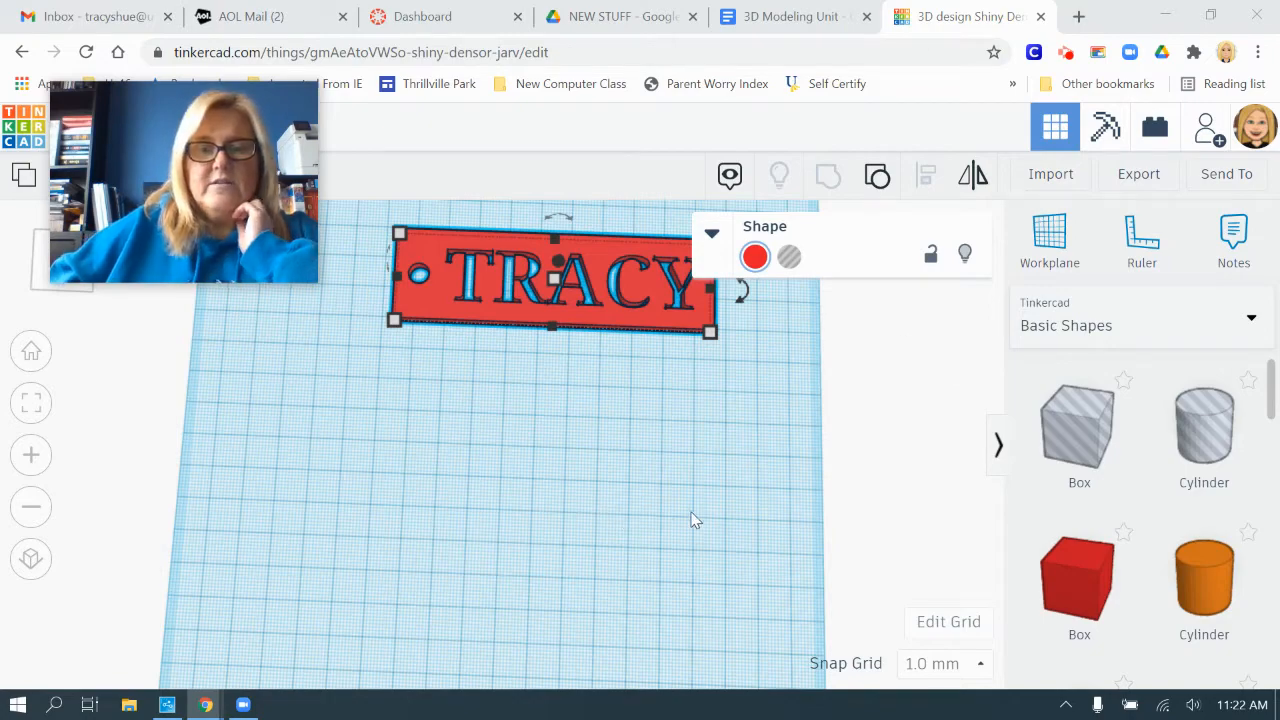
- Add a Tube from the basic shapes to the empty workplane in front of the rectangular keychain
left_click(741, 506)
right_click_drag(755, 503, 736, 505)
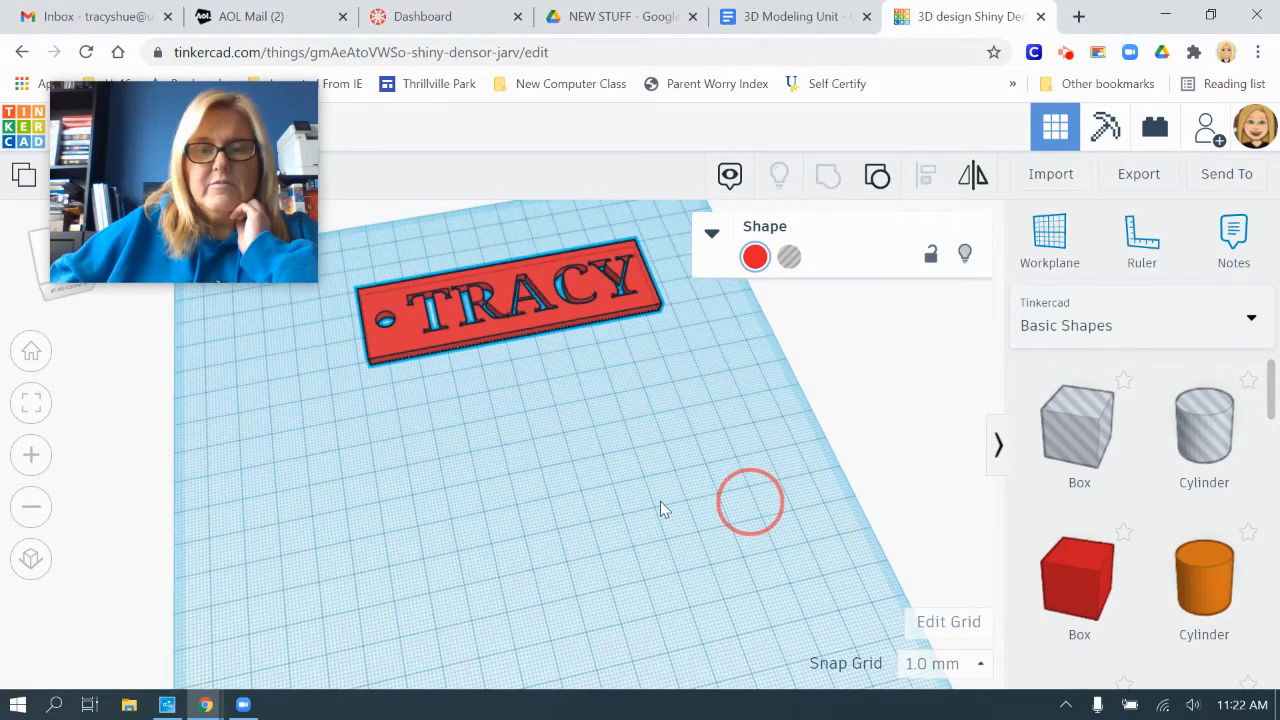
right_click_drag(566, 519, 700, 549)
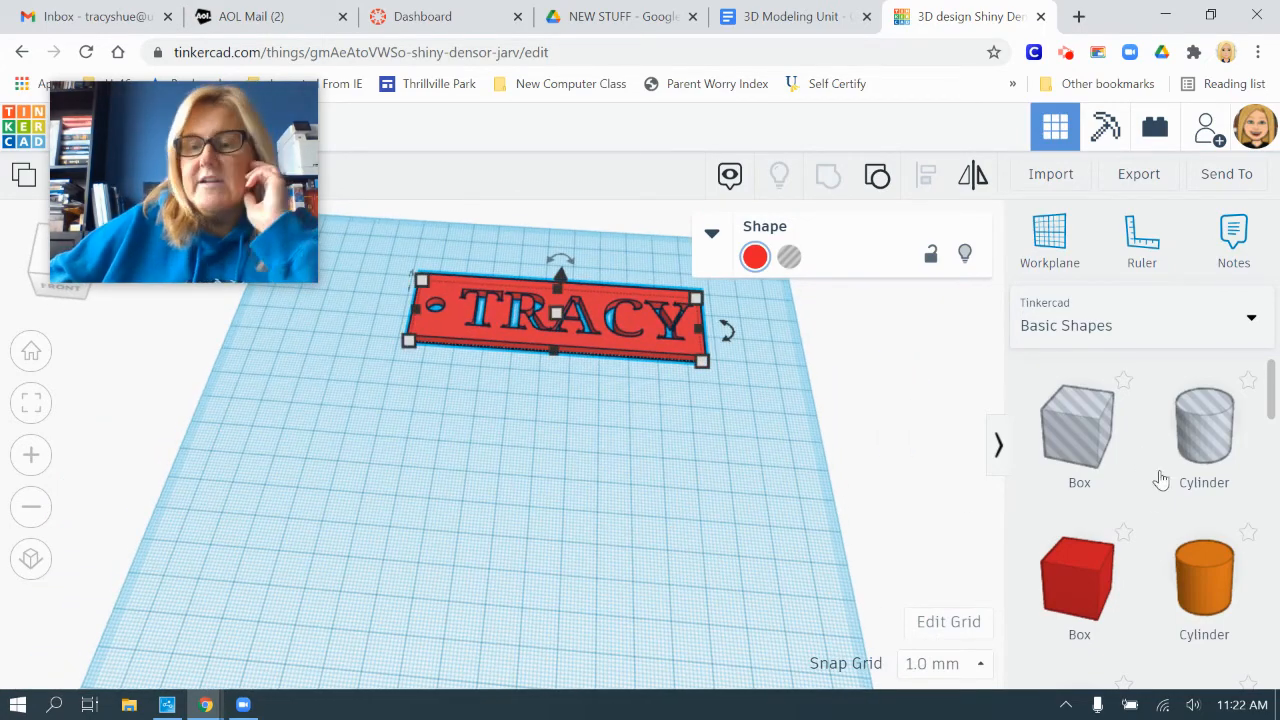
scroll(1137, 514, "down", 3)
scroll(1140, 514, "down", 8)
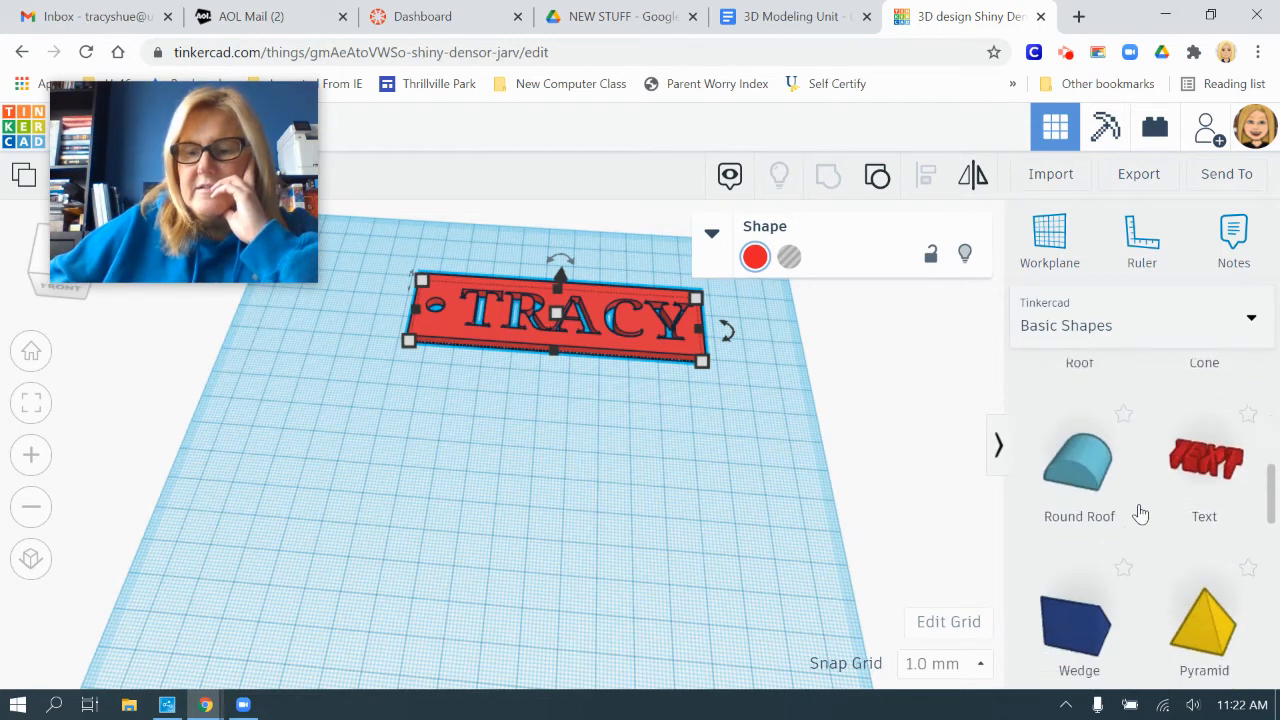
scroll(1137, 514, "down", 1)
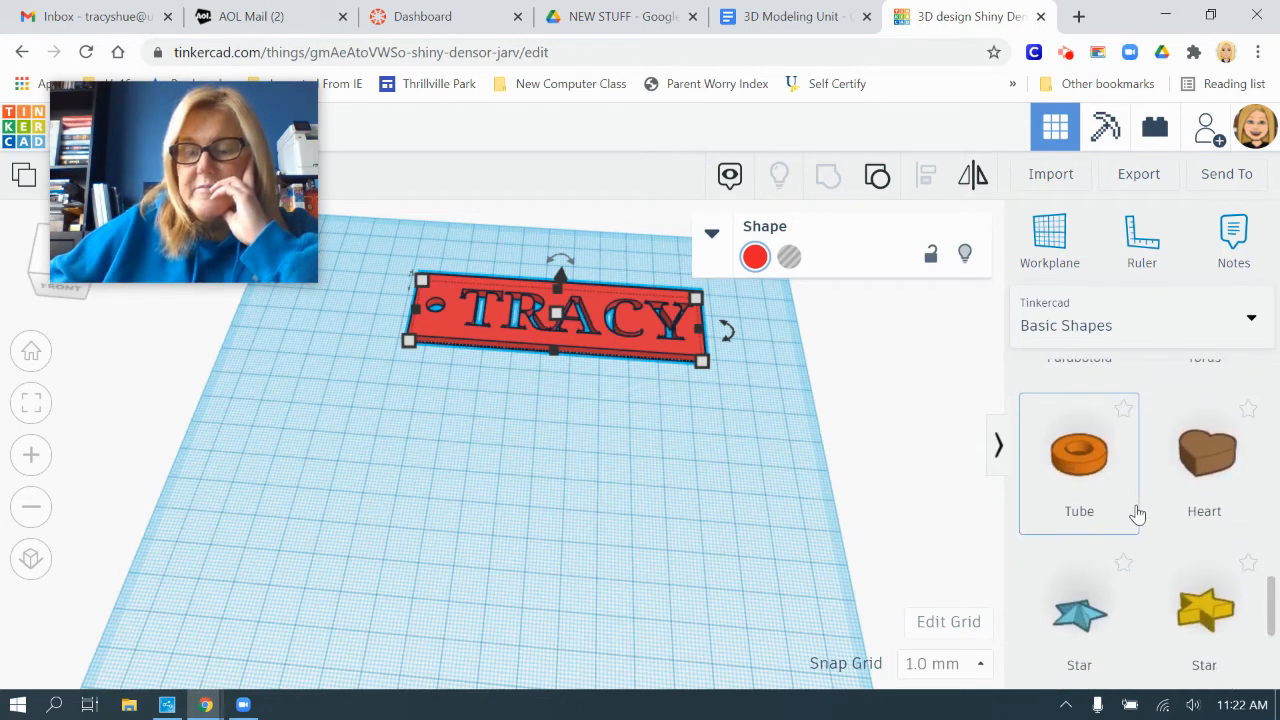
left_click(1092, 455)
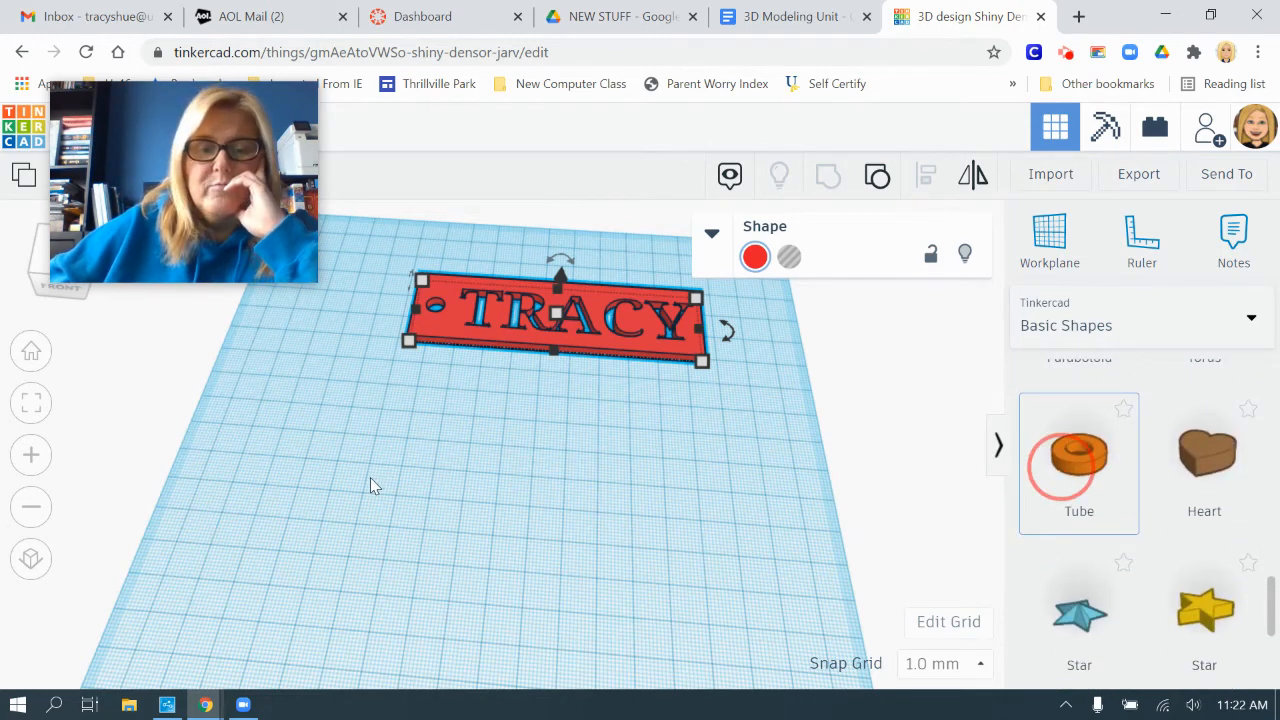
left_click(398, 468)
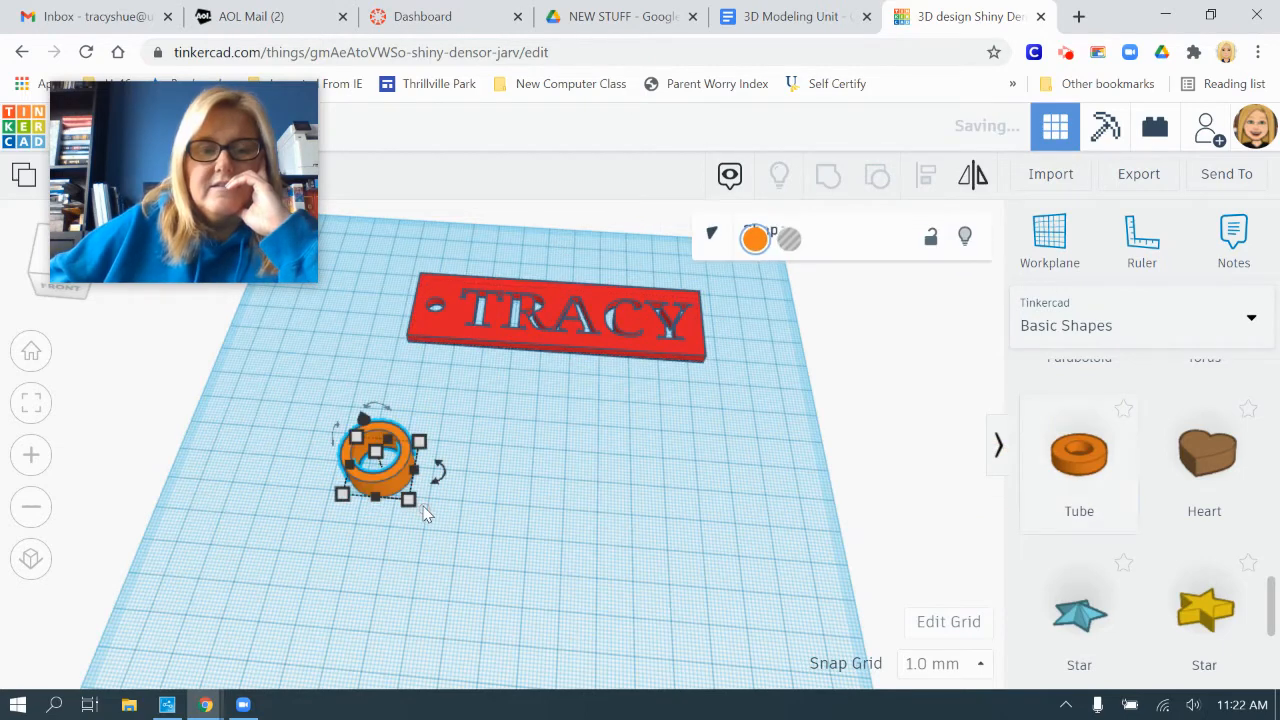
- Stretch the tube into an oval ring about 100 mm long and 32 mm deep
left_click_drag(428, 516, 682, 551)
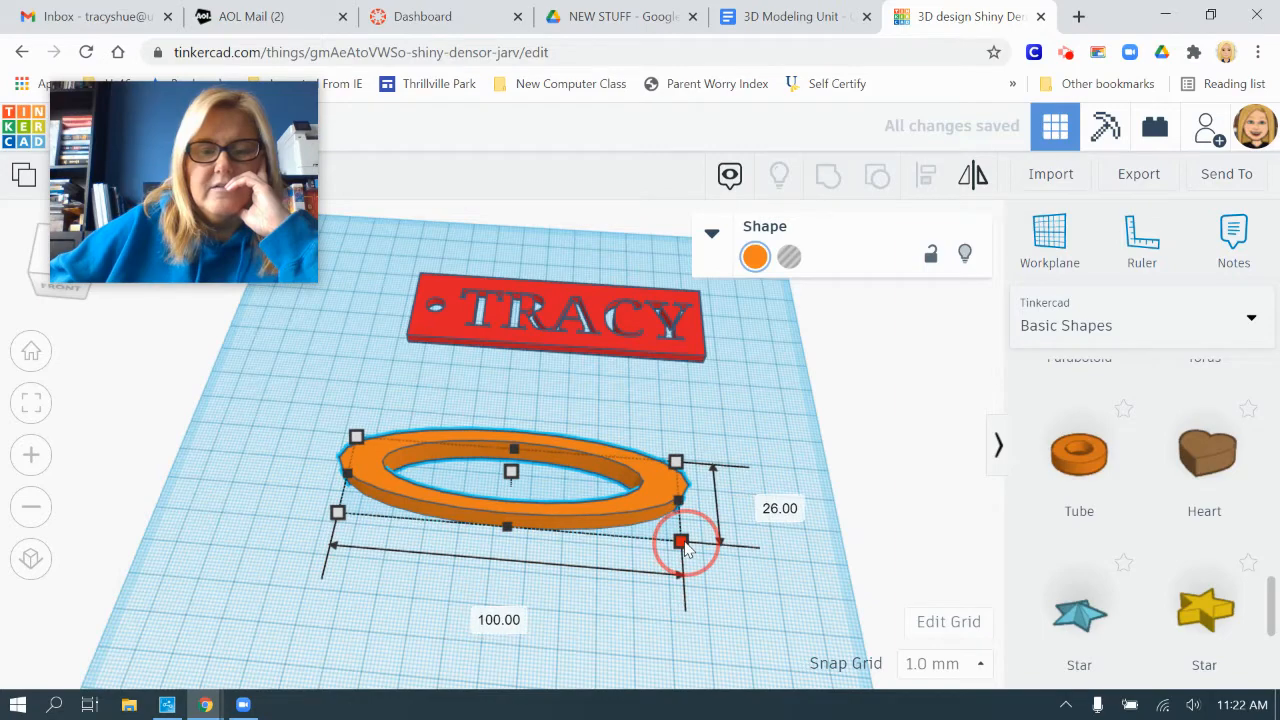
left_click(684, 543)
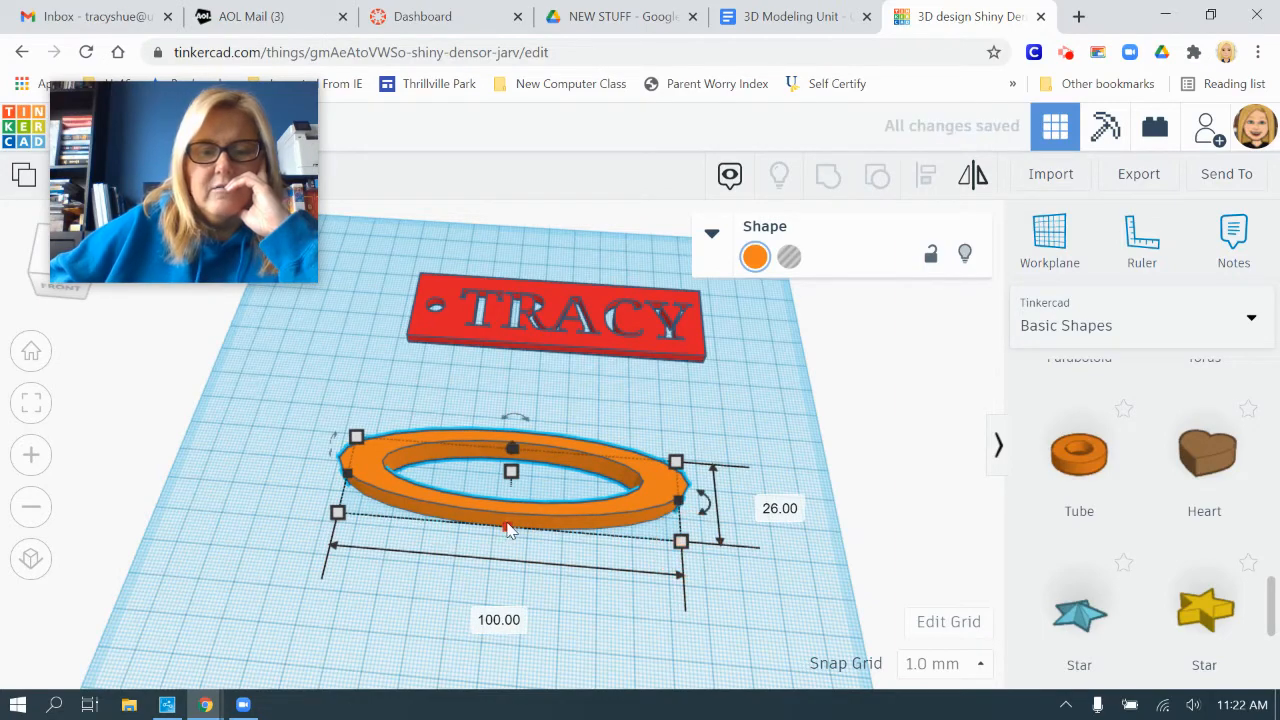
left_click_drag(507, 530, 507, 547)
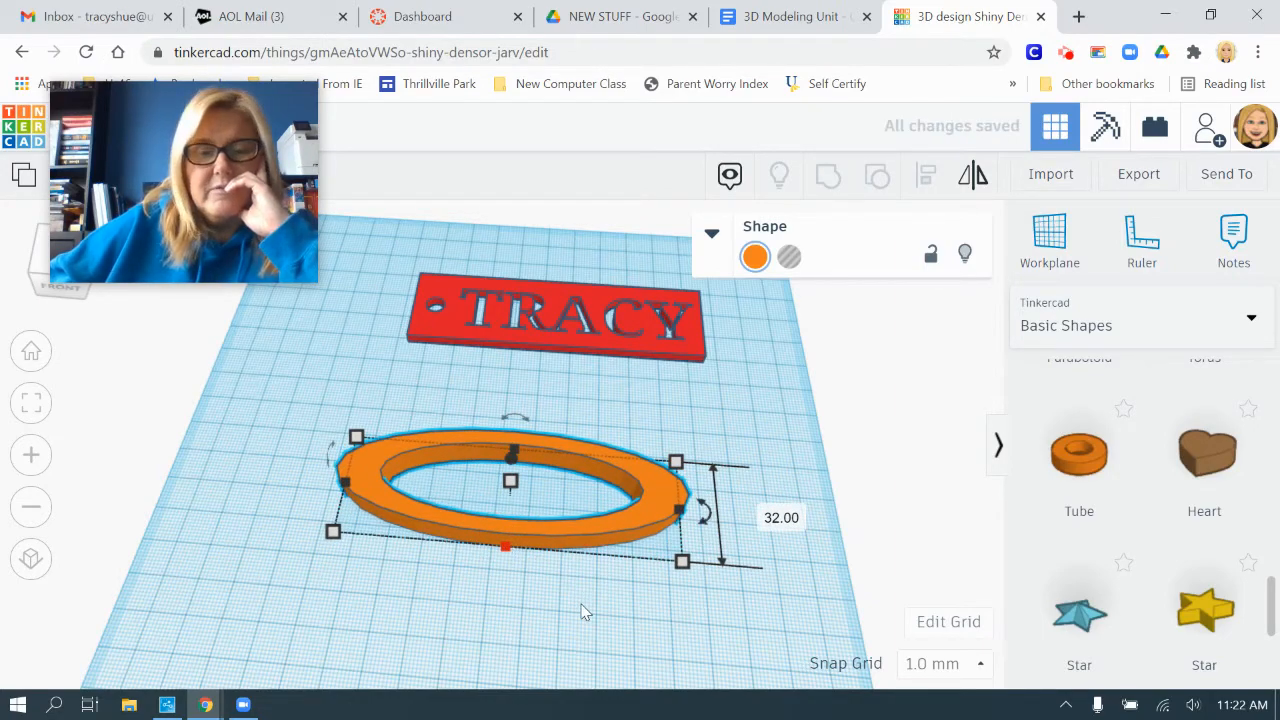
mouse_move(585, 613)
right_mouse_down()
mouse_move(620, 620)
mouse_move(589, 603)
right_mouse_up()
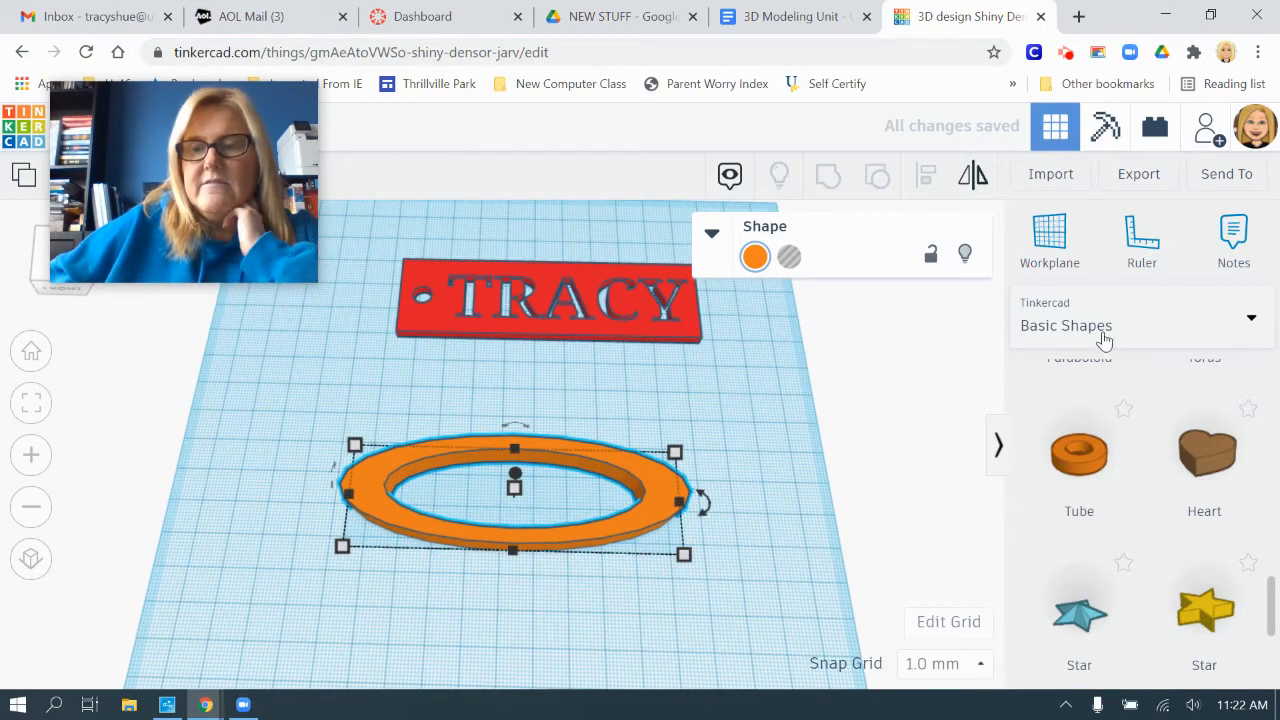
- Add the letter T from the Text and numbers shapes at the oval's left end, sized about 13.19 by 19 mm
left_click(1102, 330)
left_click(1102, 425)
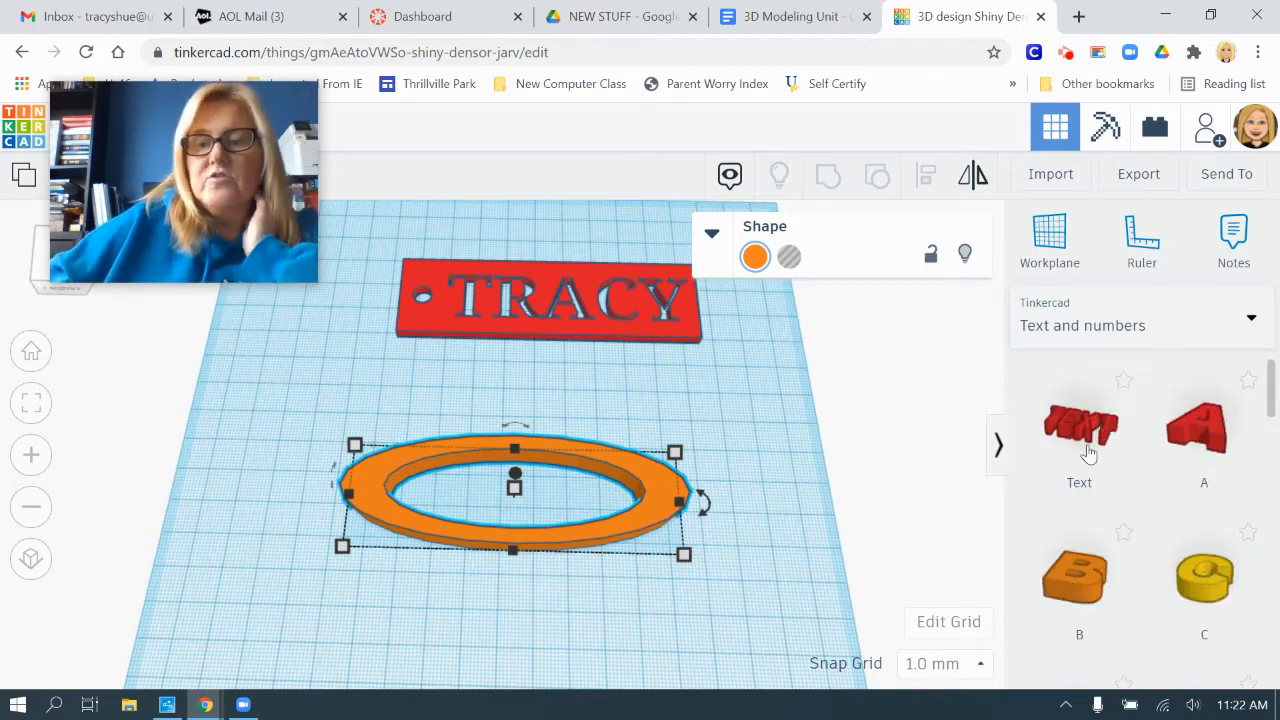
scroll(1115, 462, "down", 15)
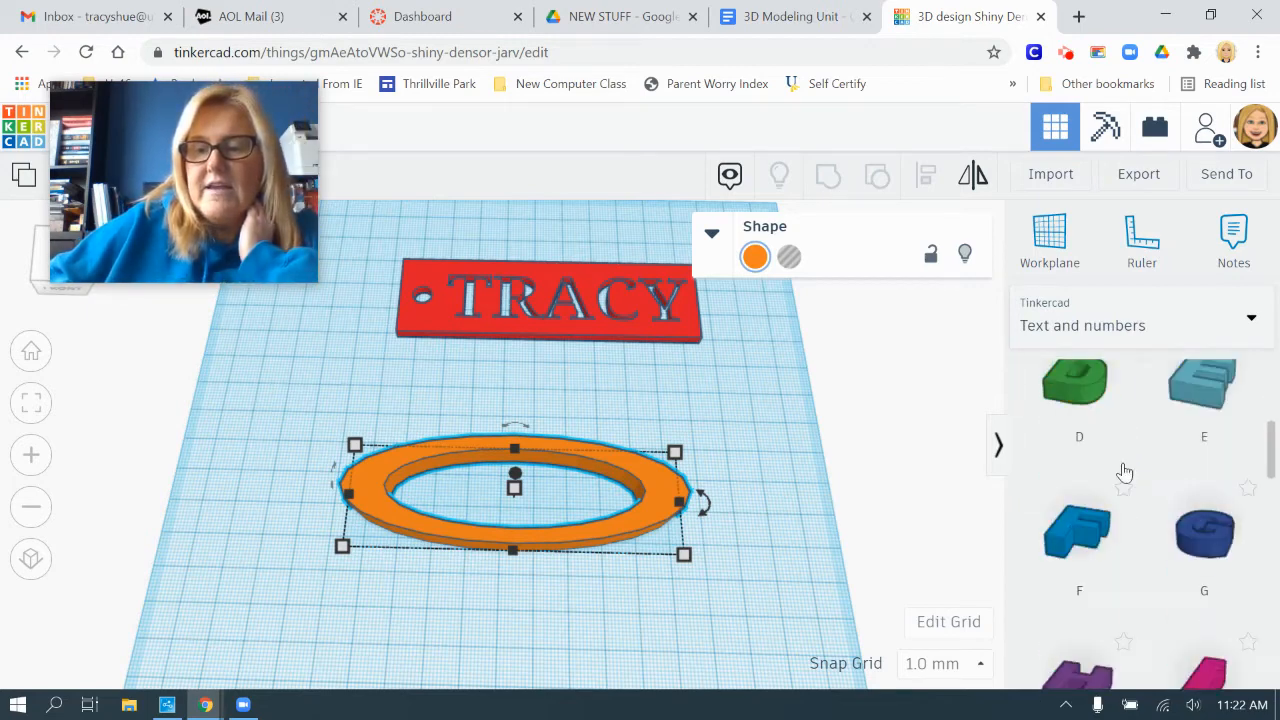
scroll(1124, 470, "down", 2)
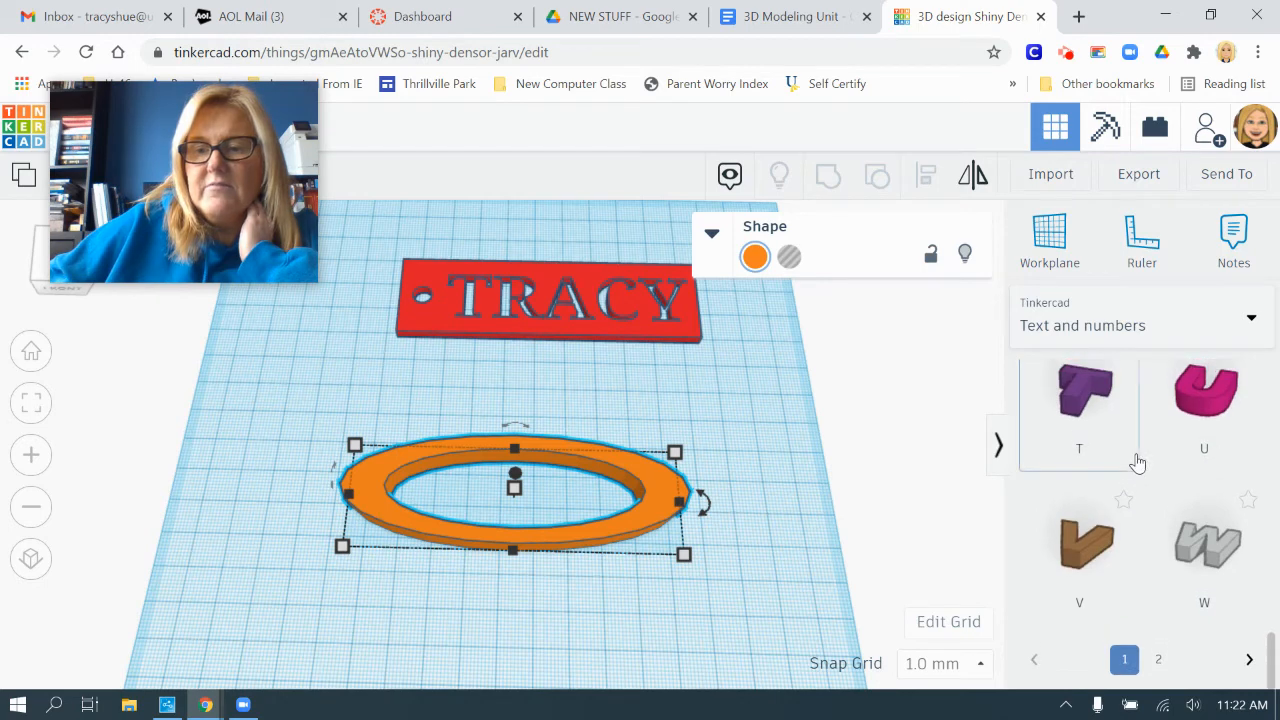
left_click_drag(1080, 400, 477, 540)
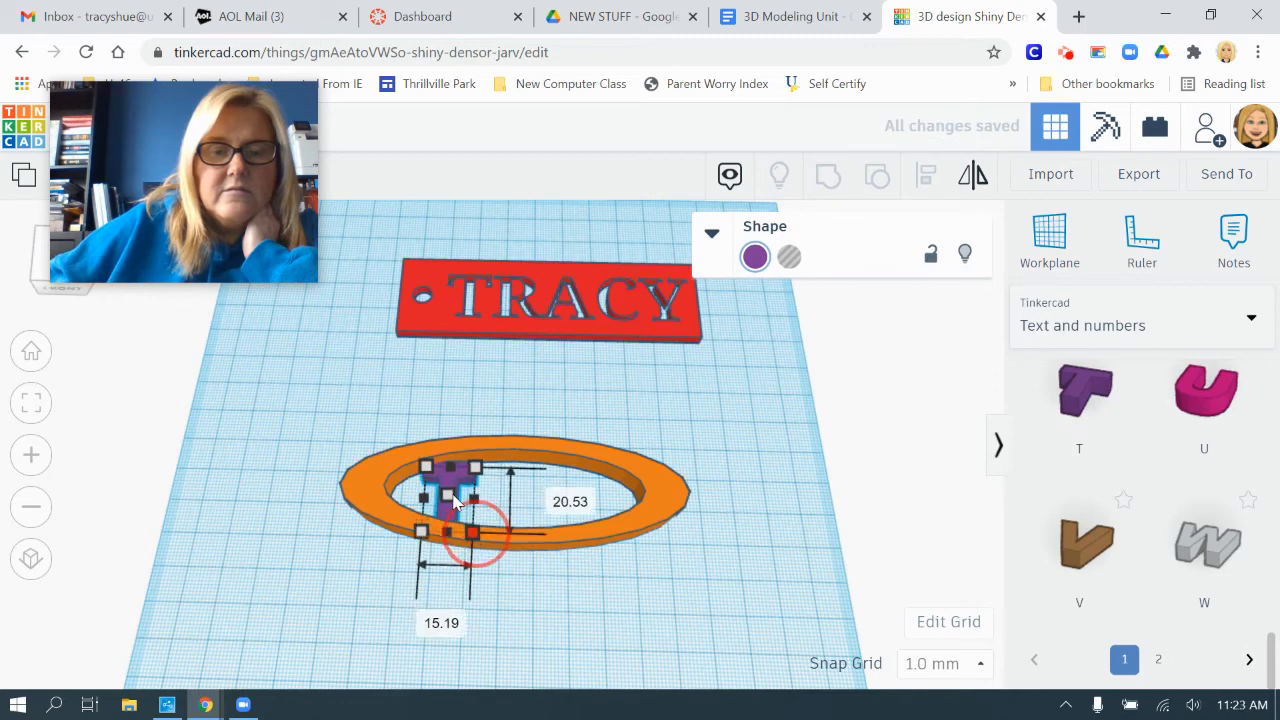
left_click_drag(450, 467, 432, 514)
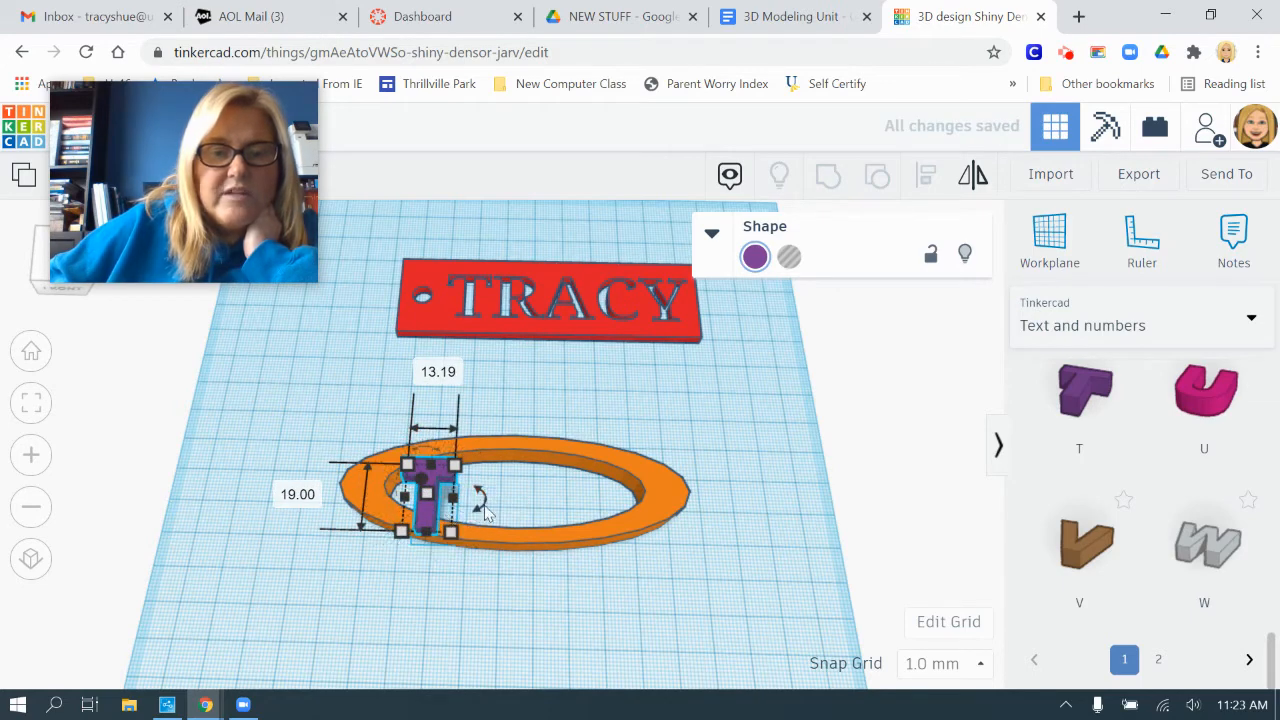
left_click_drag(486, 502, 422, 515)
- Lower the letter T inside the oval ring, and select the ring
right_click_drag(422, 515, 583, 455)
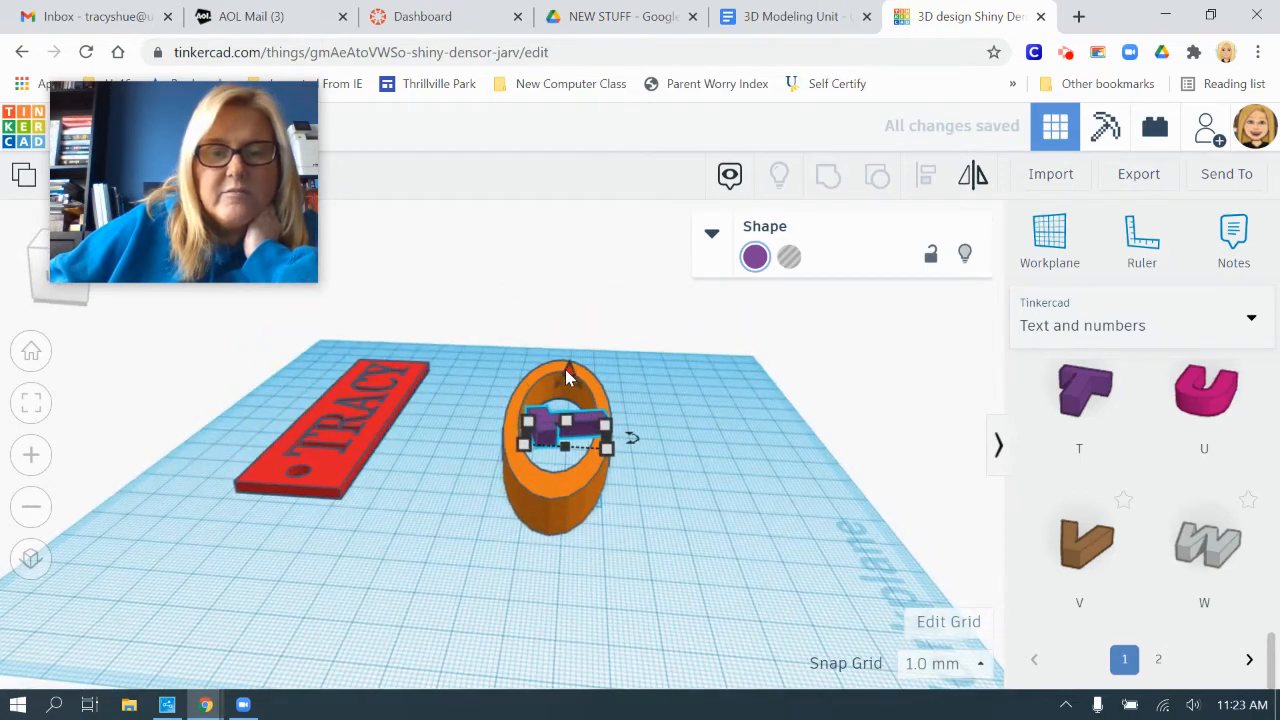
left_click_drag(569, 370, 551, 501)
left_click(551, 501)
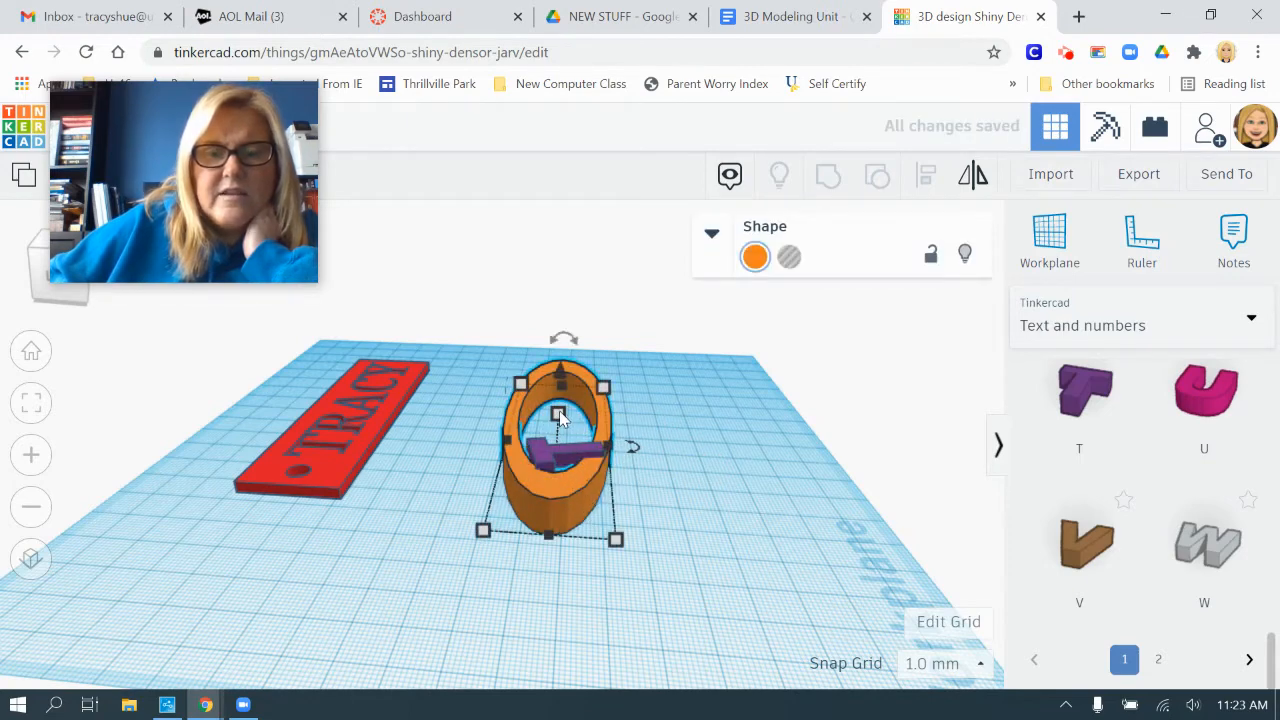
- Flatten the oval ring to a height of 3 mm, and lower the letter T into the ring's left end
left_click_drag(558, 415, 563, 438)
left_click(700, 517)
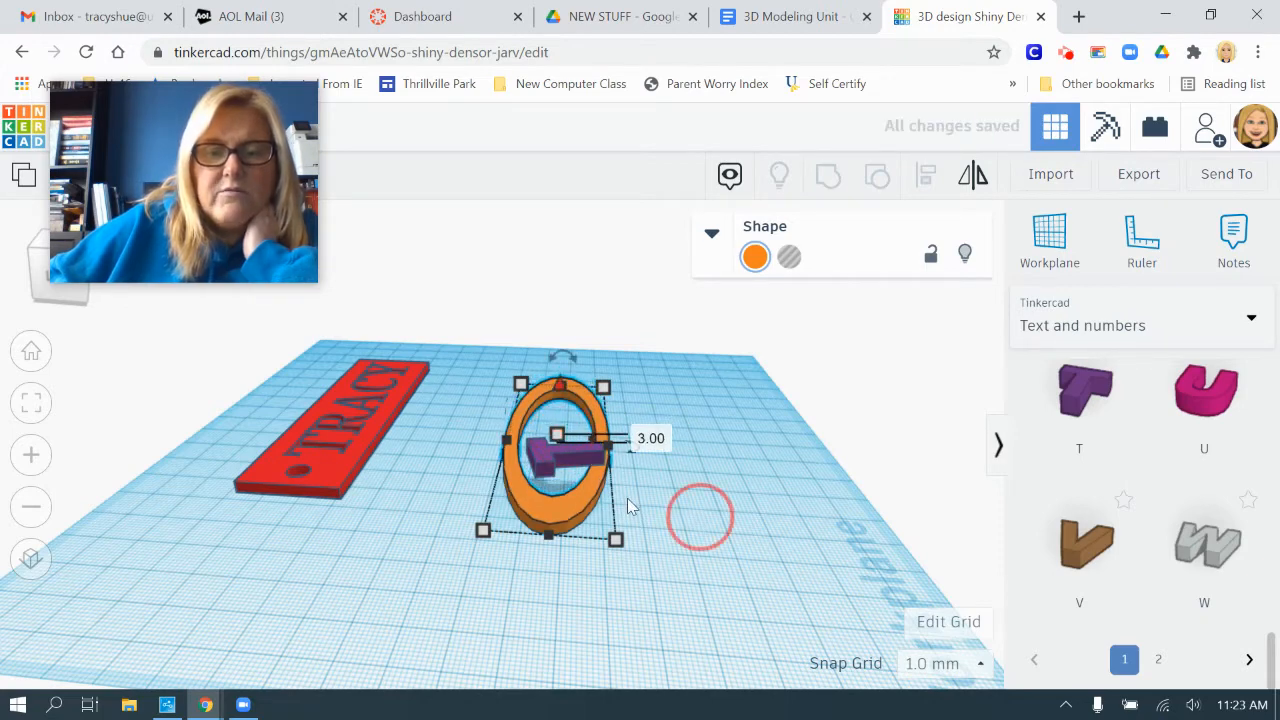
left_click(577, 443)
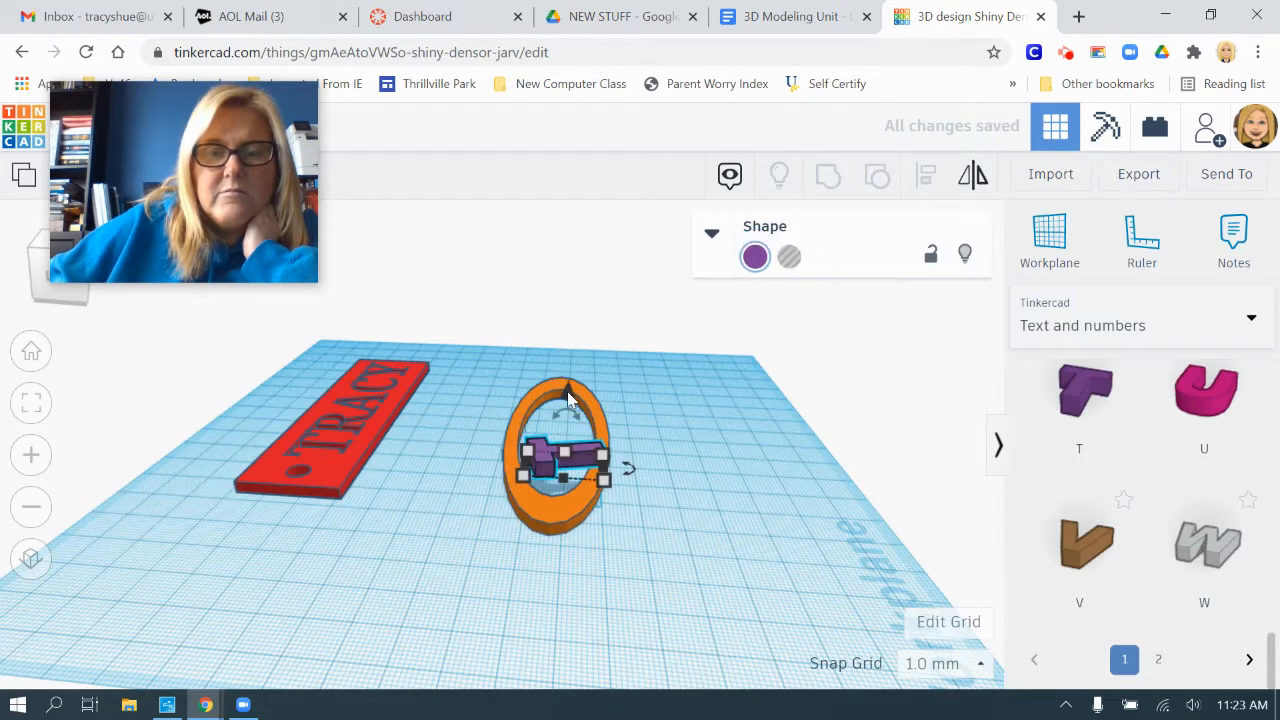
left_click_drag(572, 402, 567, 422)
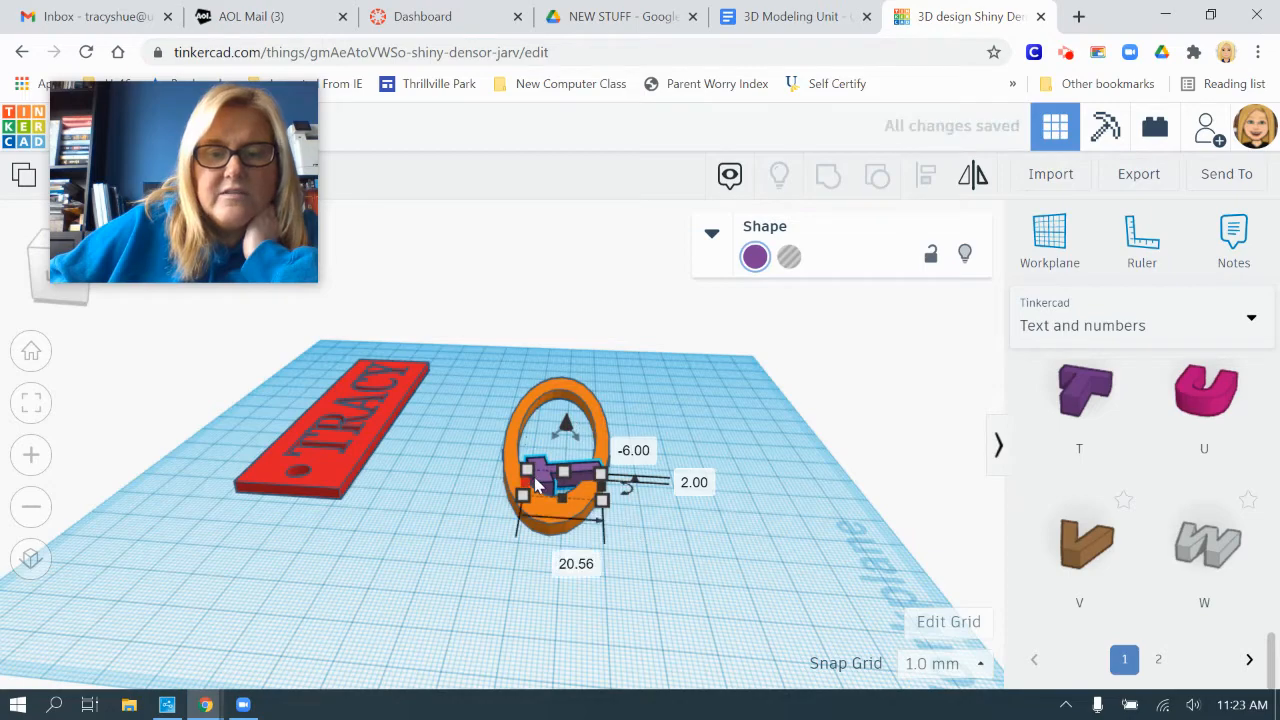
right_click_drag(785, 580, 460, 560)
left_click_drag(430, 530, 416, 512)
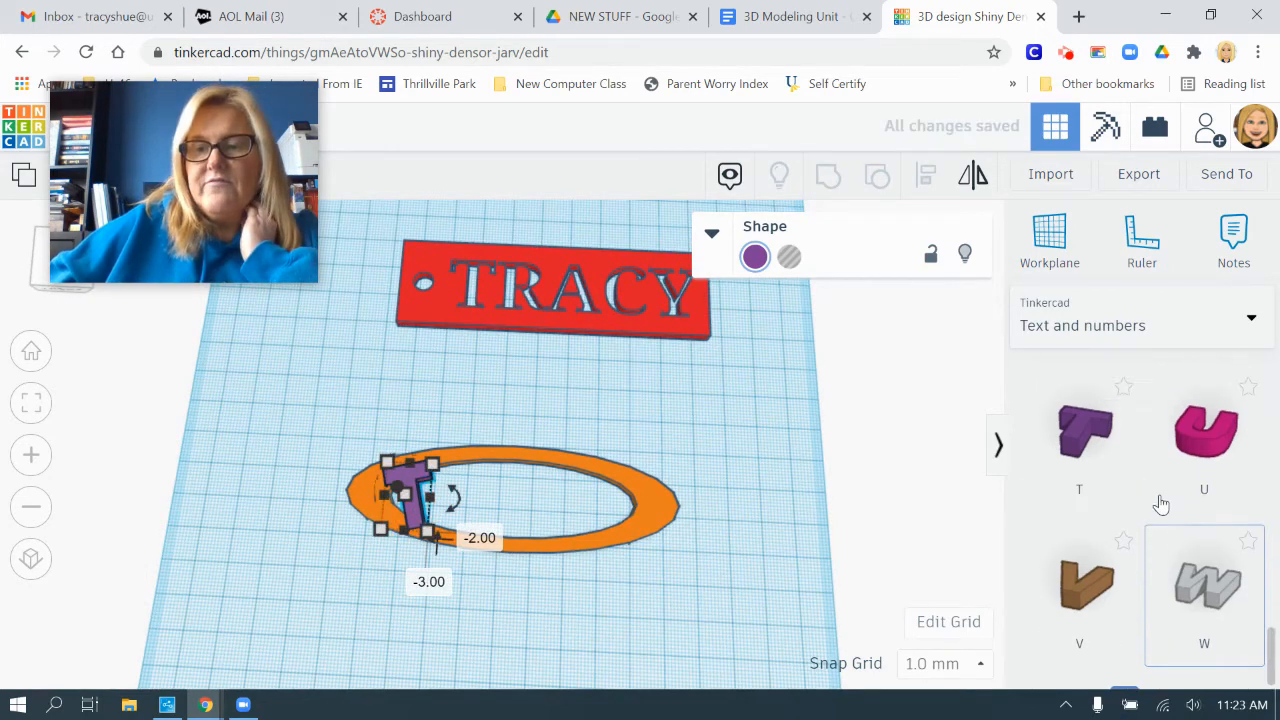
- Add the letter R from the Text and numbers shapes beside the T, sized about 16 by 18 mm
scroll(1152, 470, "up", 2)
left_click_drag(1087, 410, 480, 503)
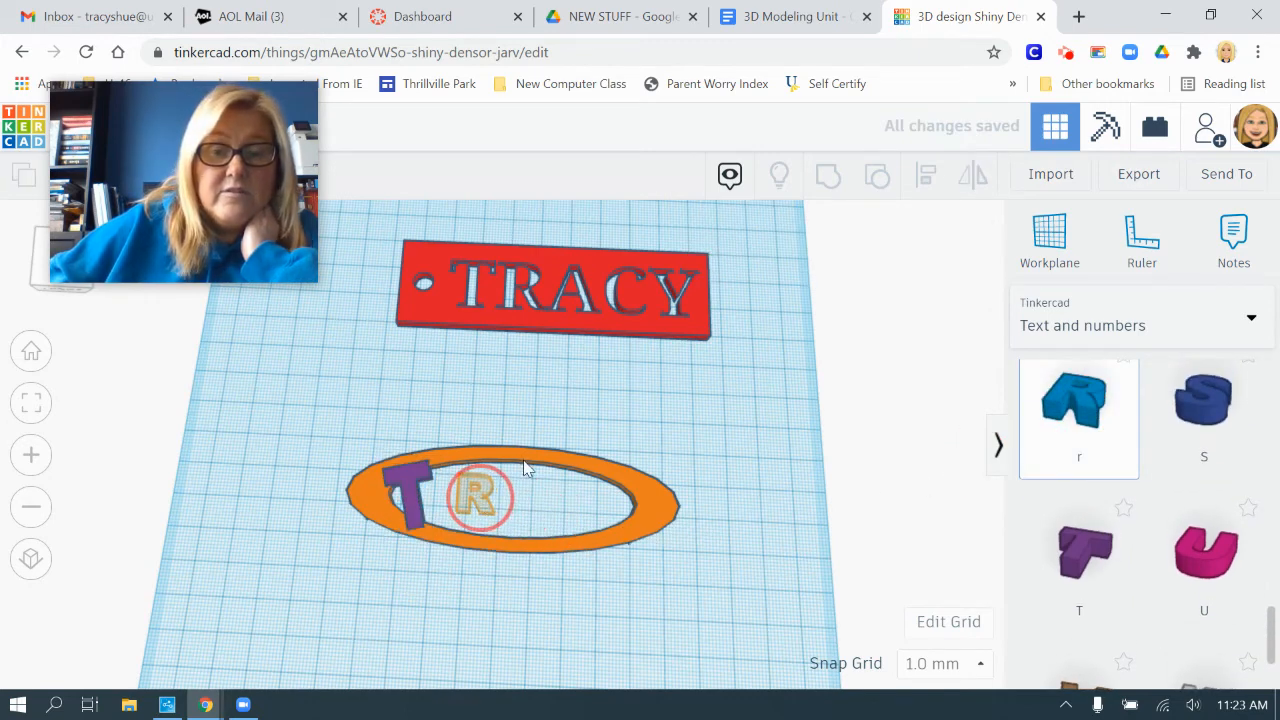
mouse_move(527, 468)
left_mouse_down()
mouse_move(508, 480)
mouse_move(531, 456)
left_mouse_up()
left_click_drag(510, 502, 479, 515)
left_click_drag(436, 463, 452, 474)
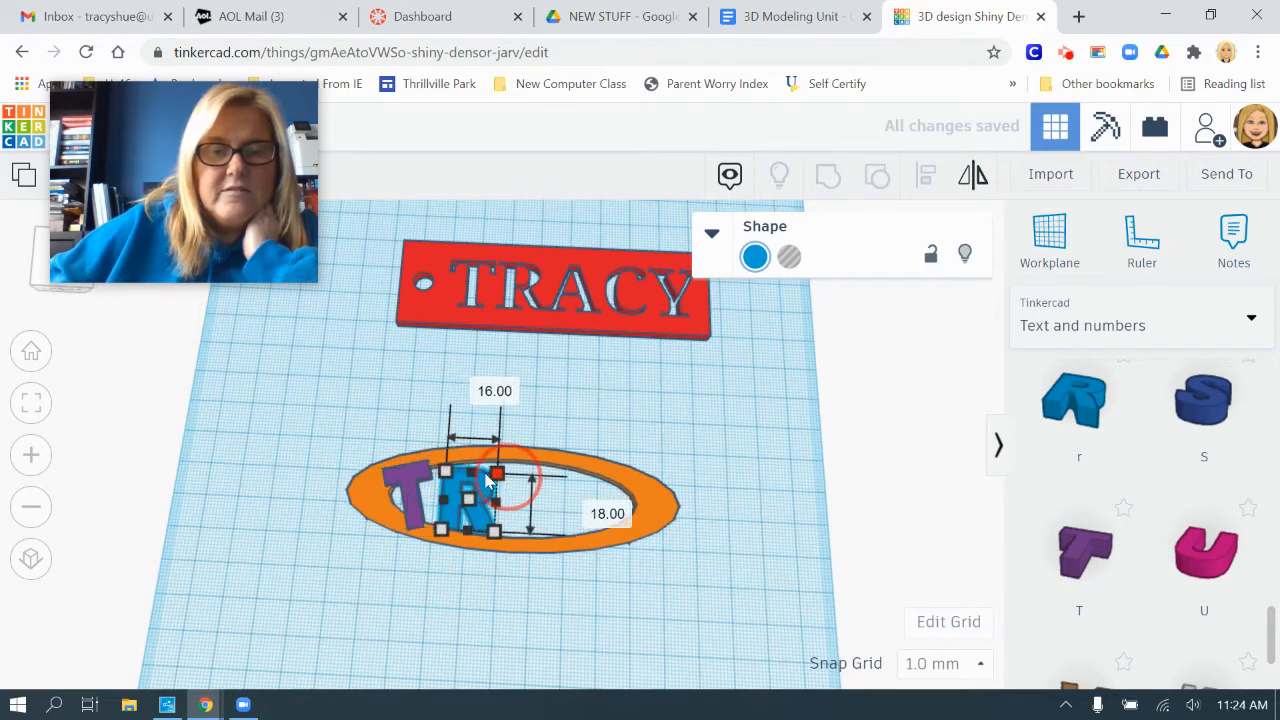
- Widen the letter T slightly toward the R so the two letters meet
left_click(436, 487)
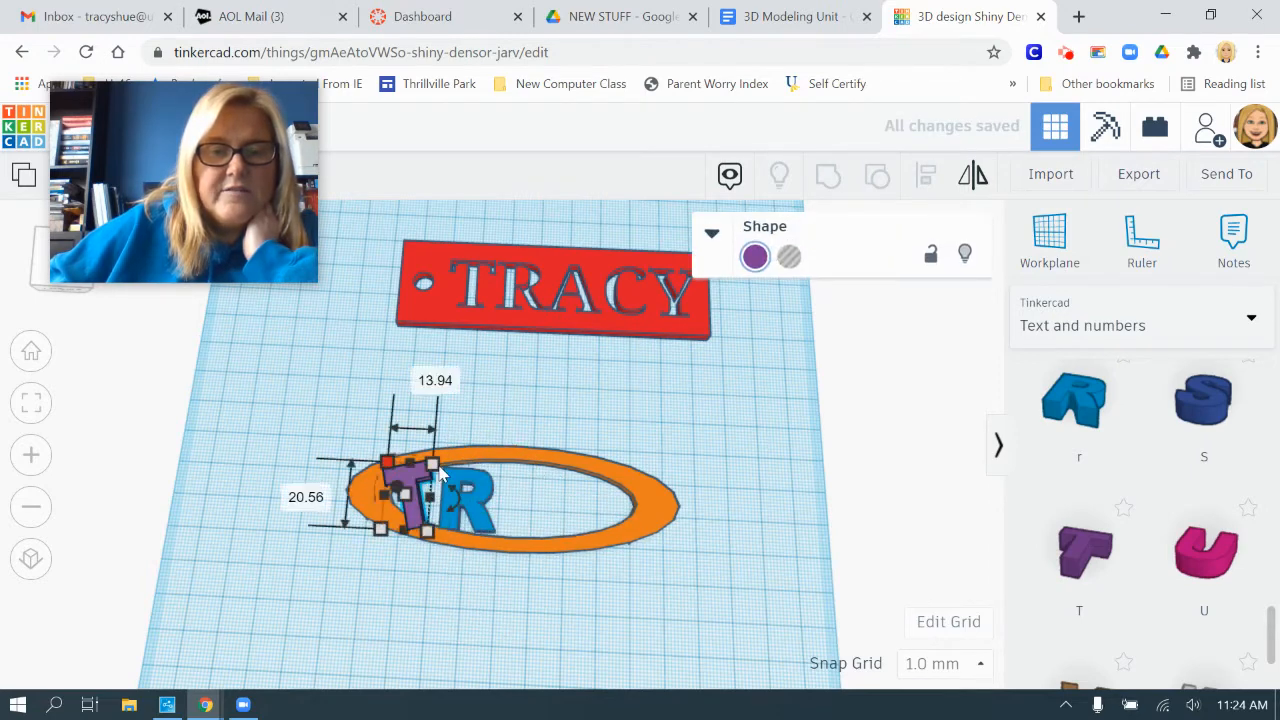
left_click_drag(437, 464, 453, 474)
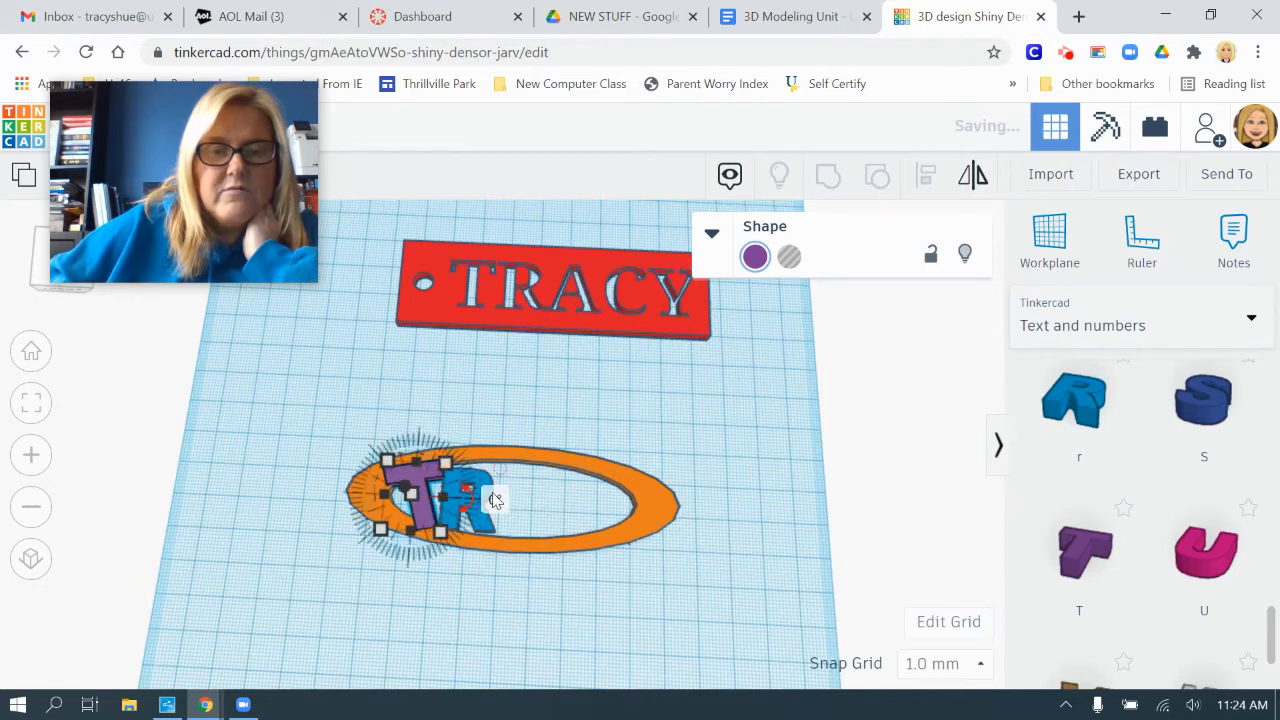
left_click(578, 586)
- Enlarge the letter R to about 18 by 20 mm and settle it against the T inside the oval ring
left_click(491, 531)
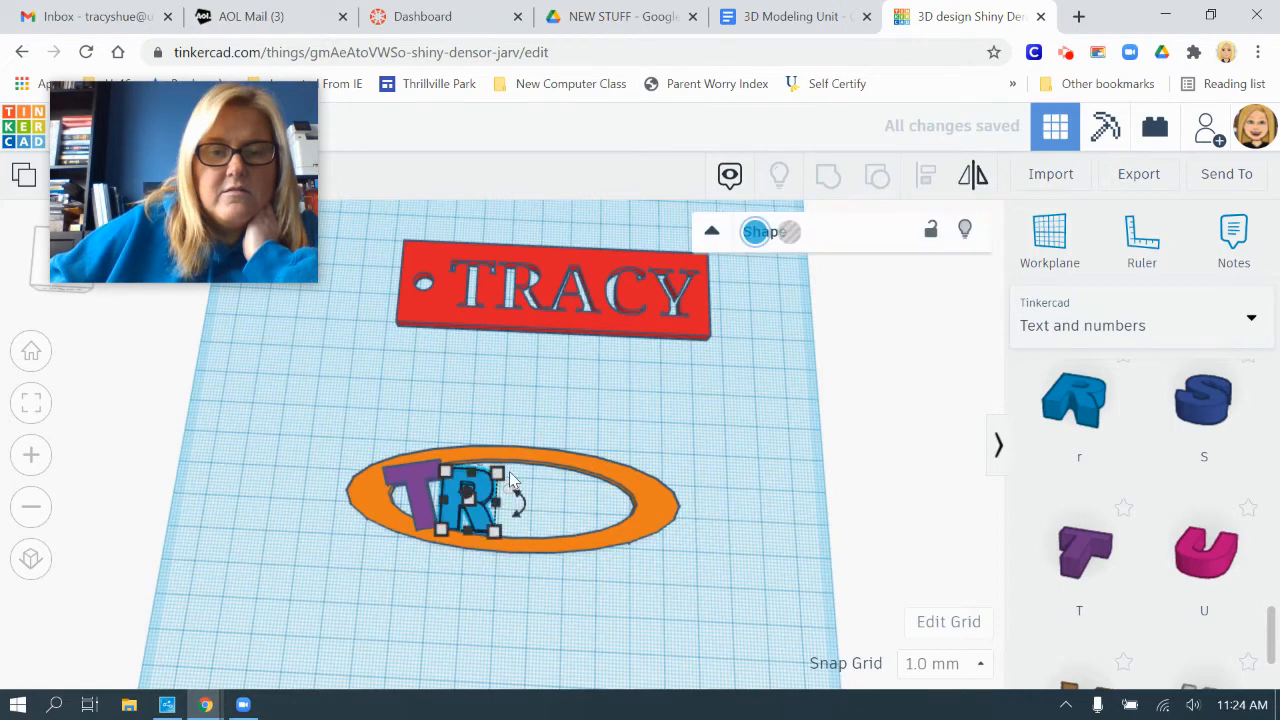
left_click_drag(499, 474, 507, 478)
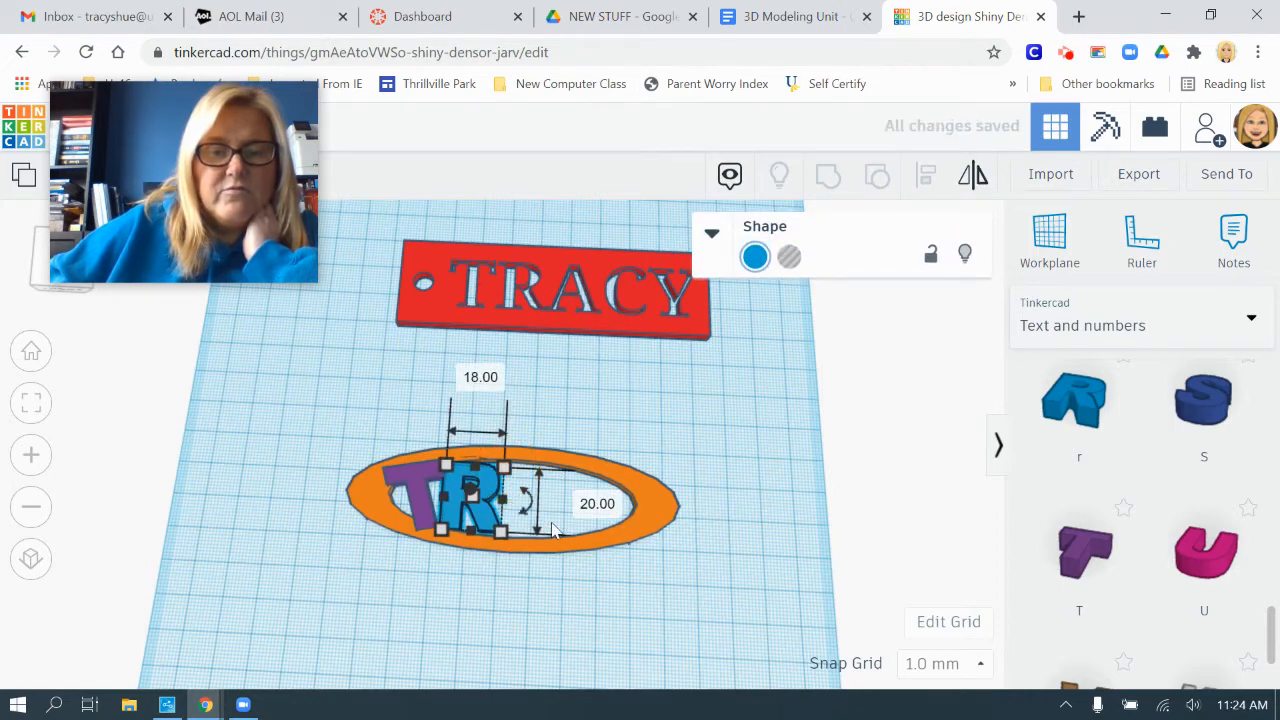
left_click_drag(527, 512, 494, 523)
right_click_drag(419, 594, 578, 468)
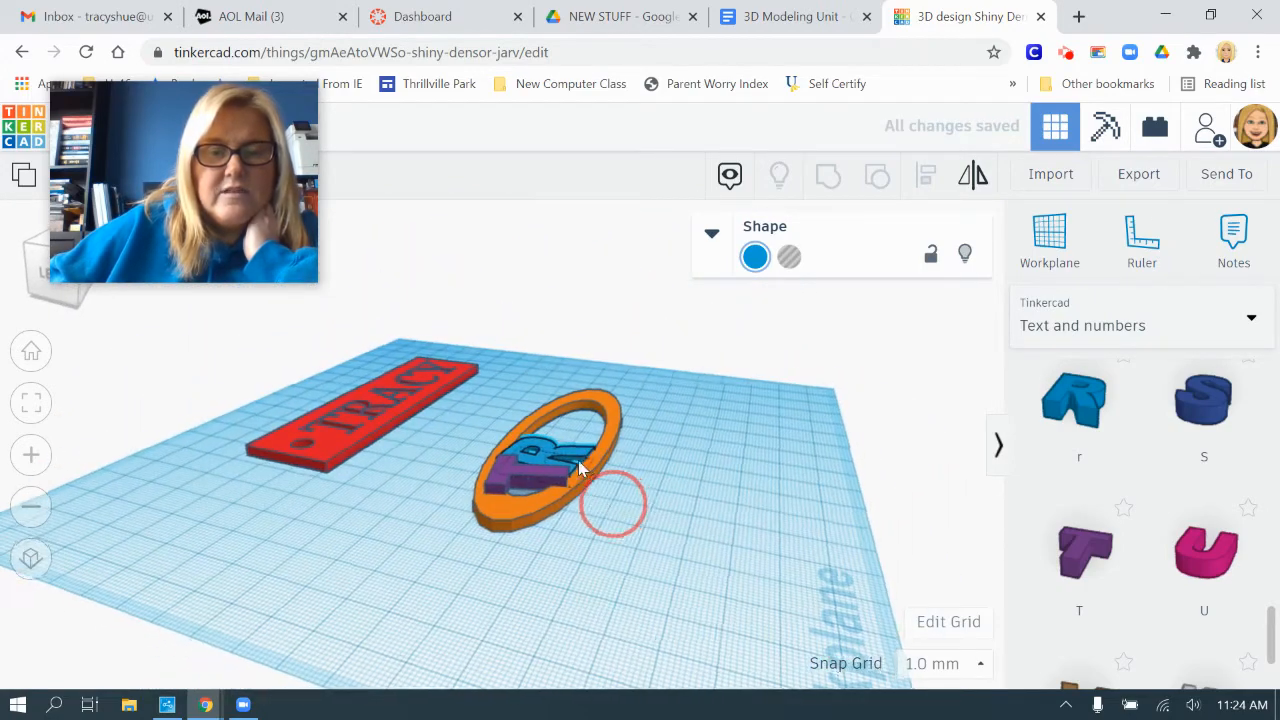
left_click_drag(547, 408, 563, 405)
right_click_drag(631, 556, 444, 650)
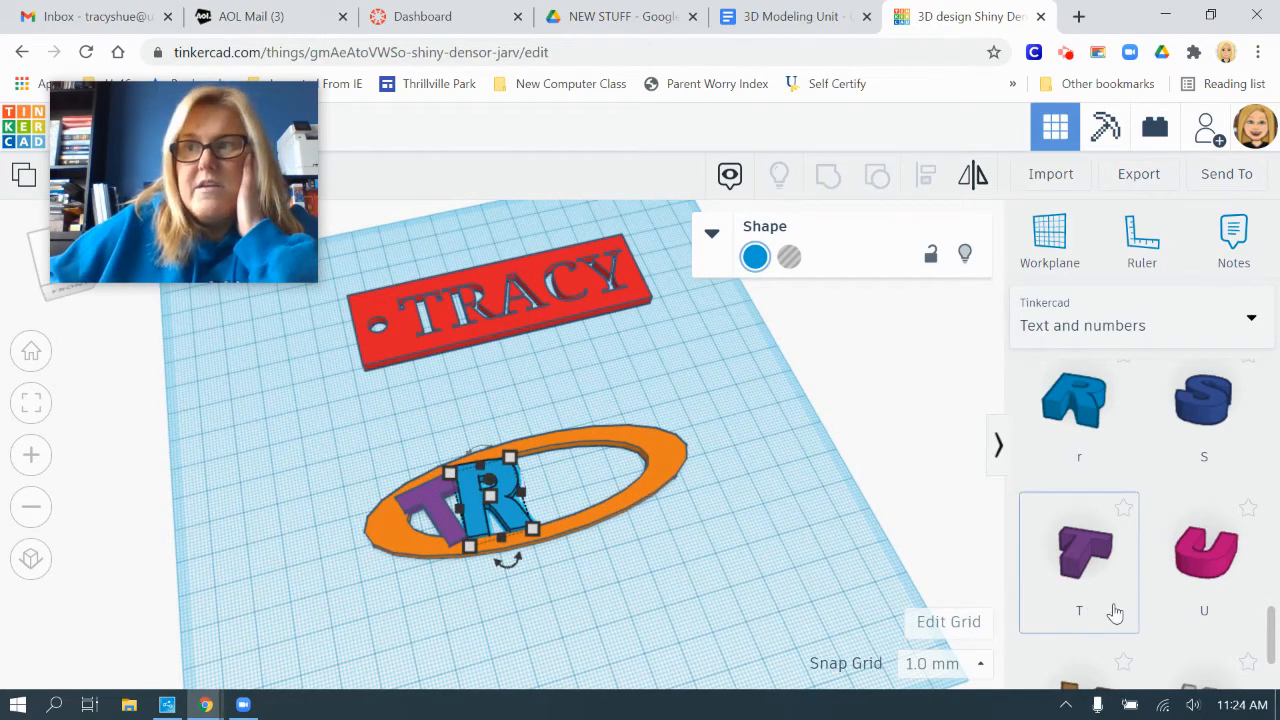
mouse_move(757, 541)
left_mouse_down()
mouse_move(734, 583)
mouse_move(740, 560)
left_mouse_up()
right_click_drag(700, 366, 665, 447)
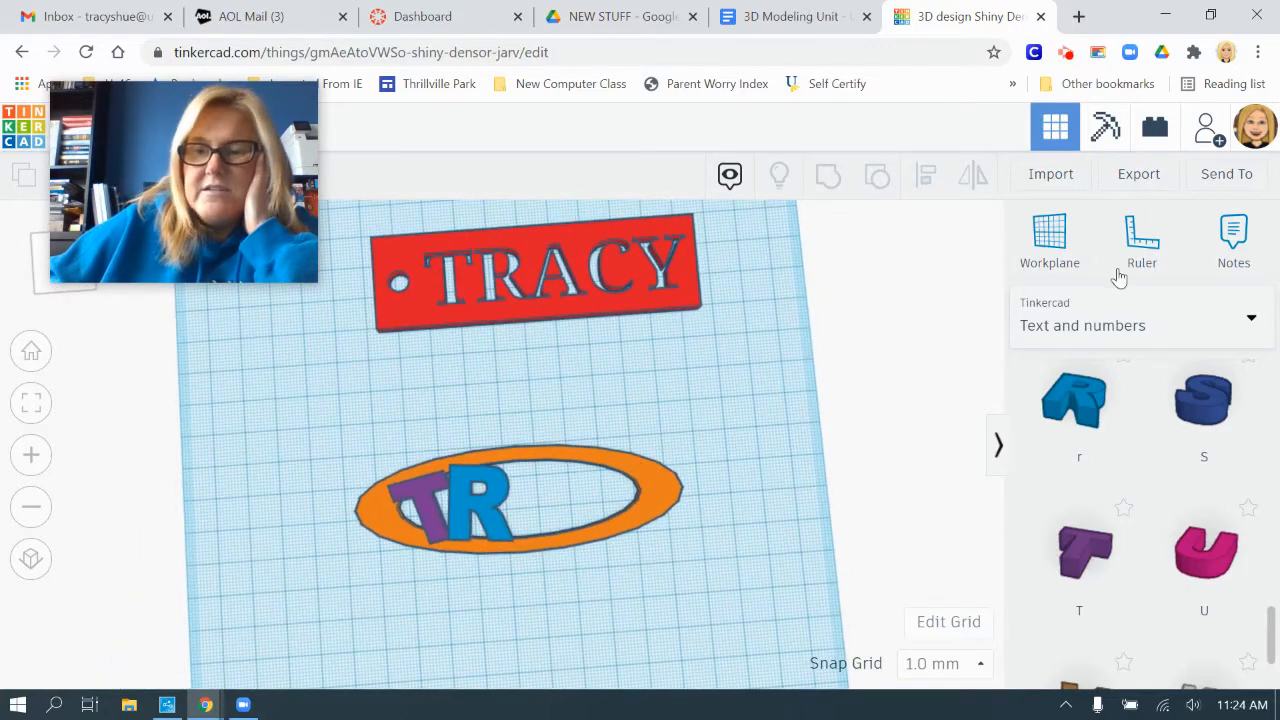
- Add a solid Cylinder from the basic shapes left of the oval ring and shrink its base to about 10 by 10 mm
left_click(1103, 341)
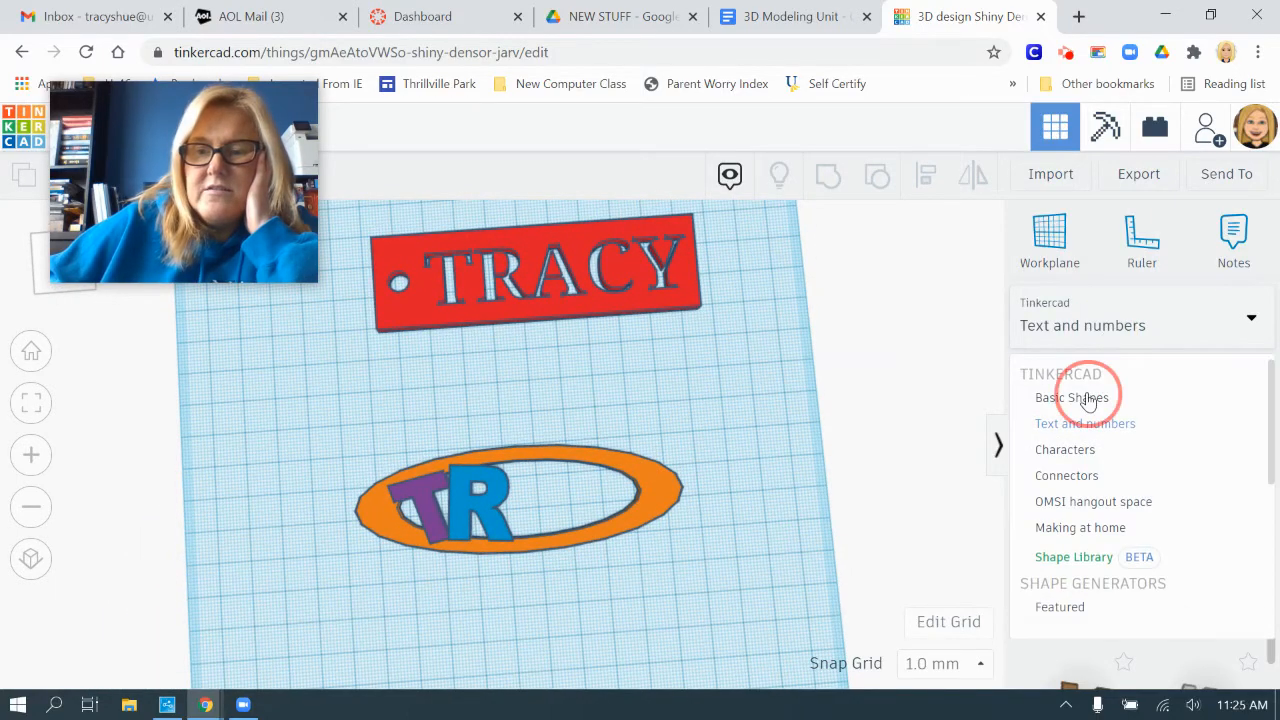
left_click(1090, 398)
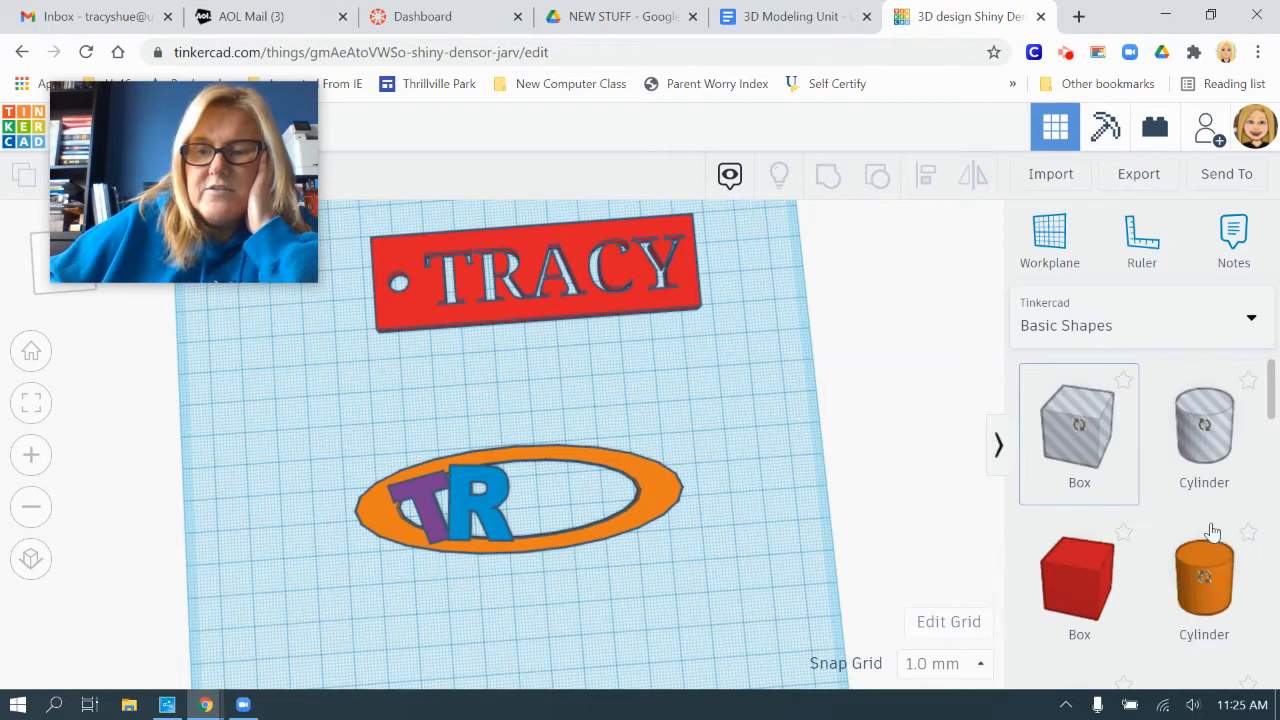
left_click(1210, 577)
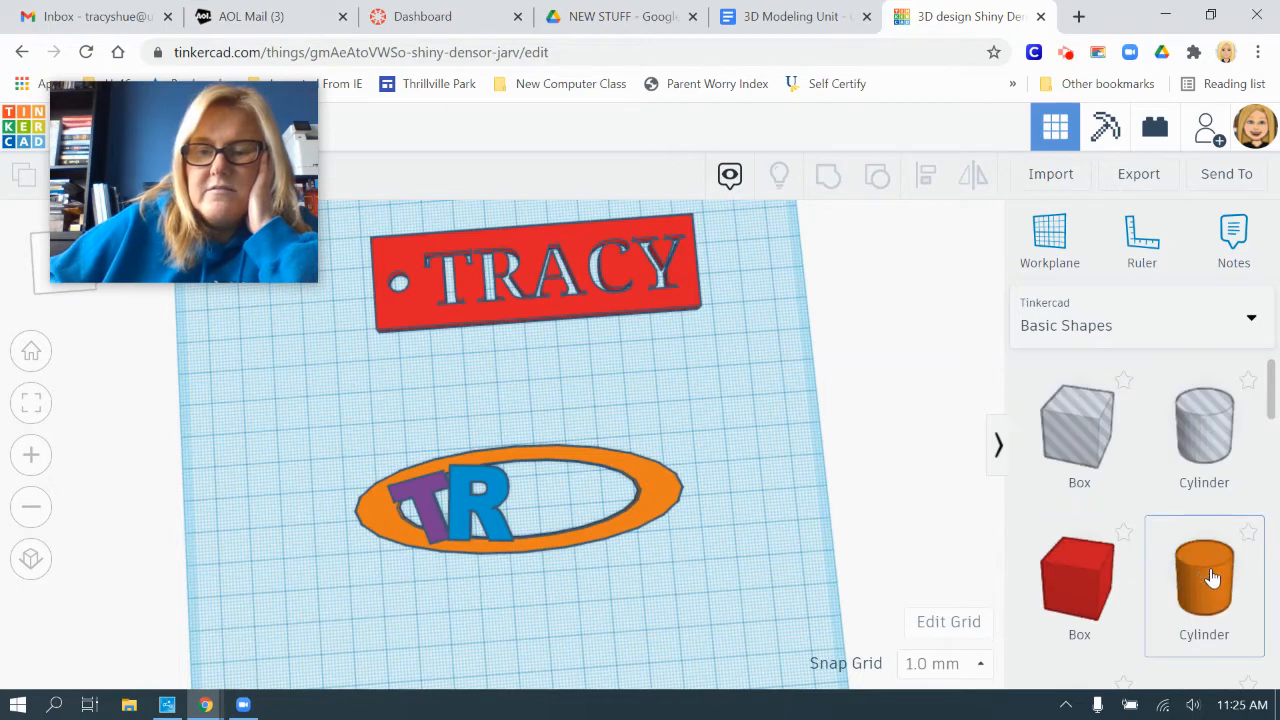
left_click(279, 492)
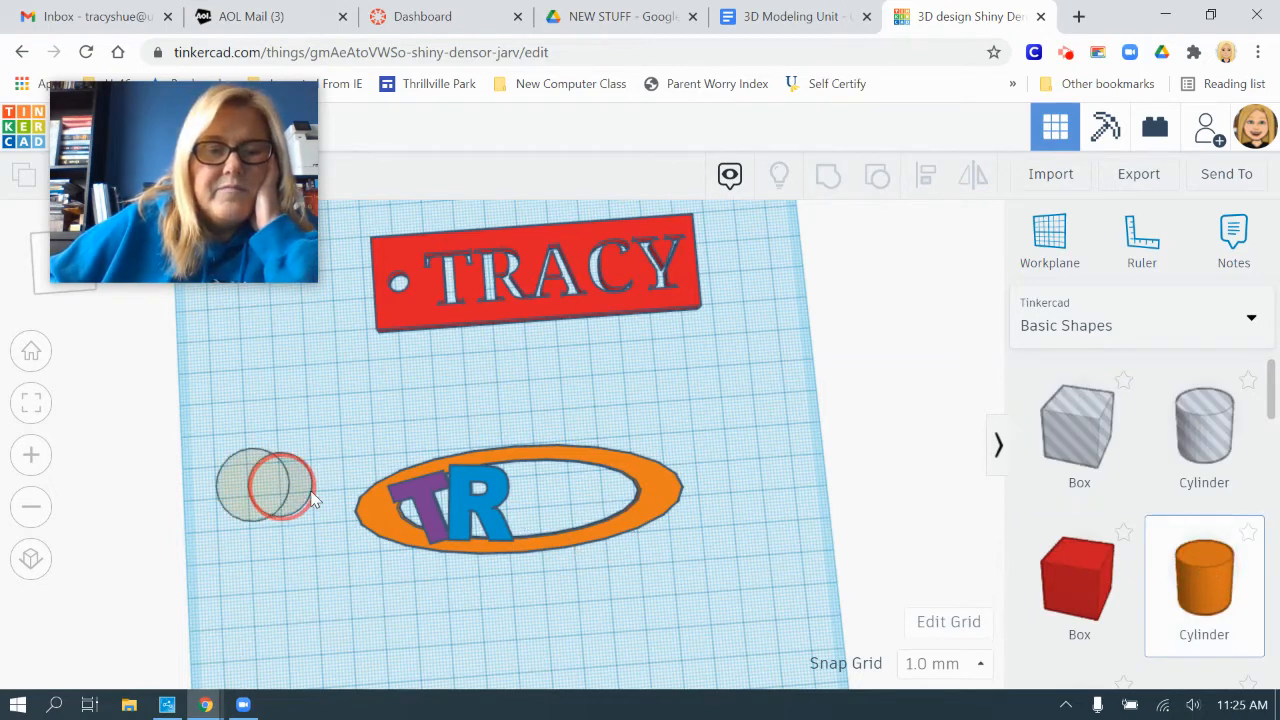
left_click(311, 500)
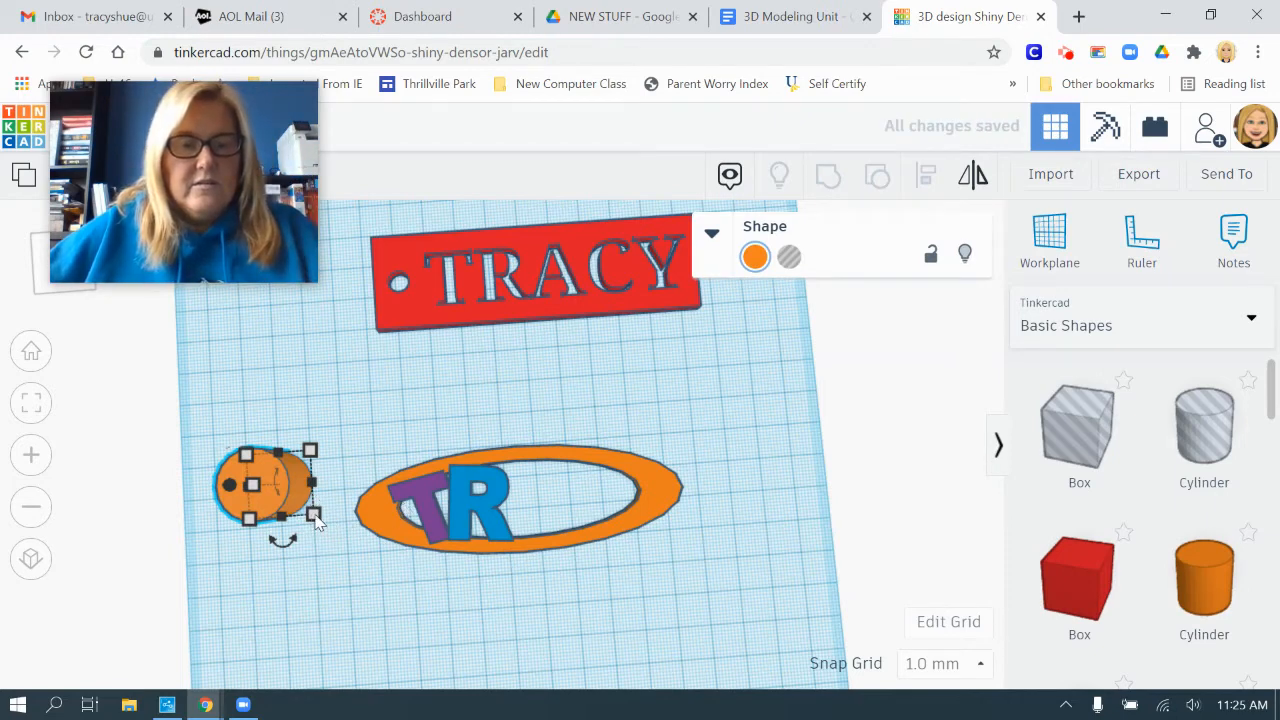
left_click_drag(315, 520, 265, 490)
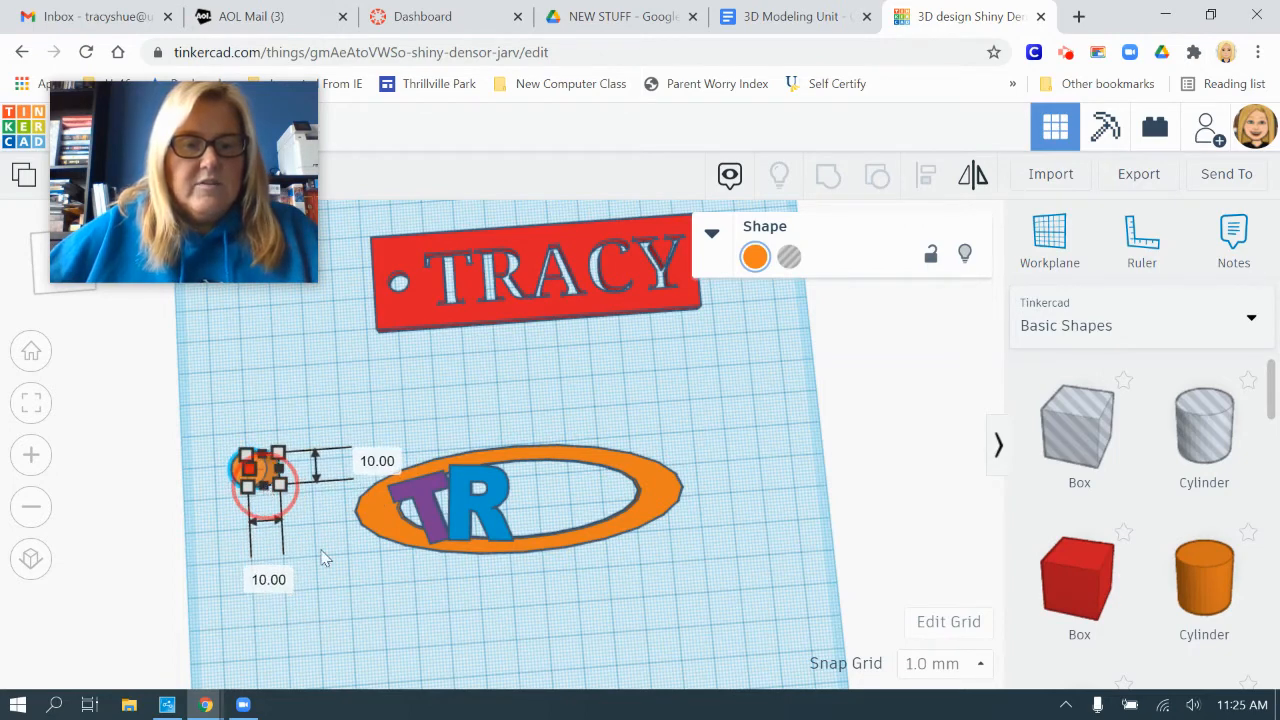
left_click(286, 500)
left_click(262, 485)
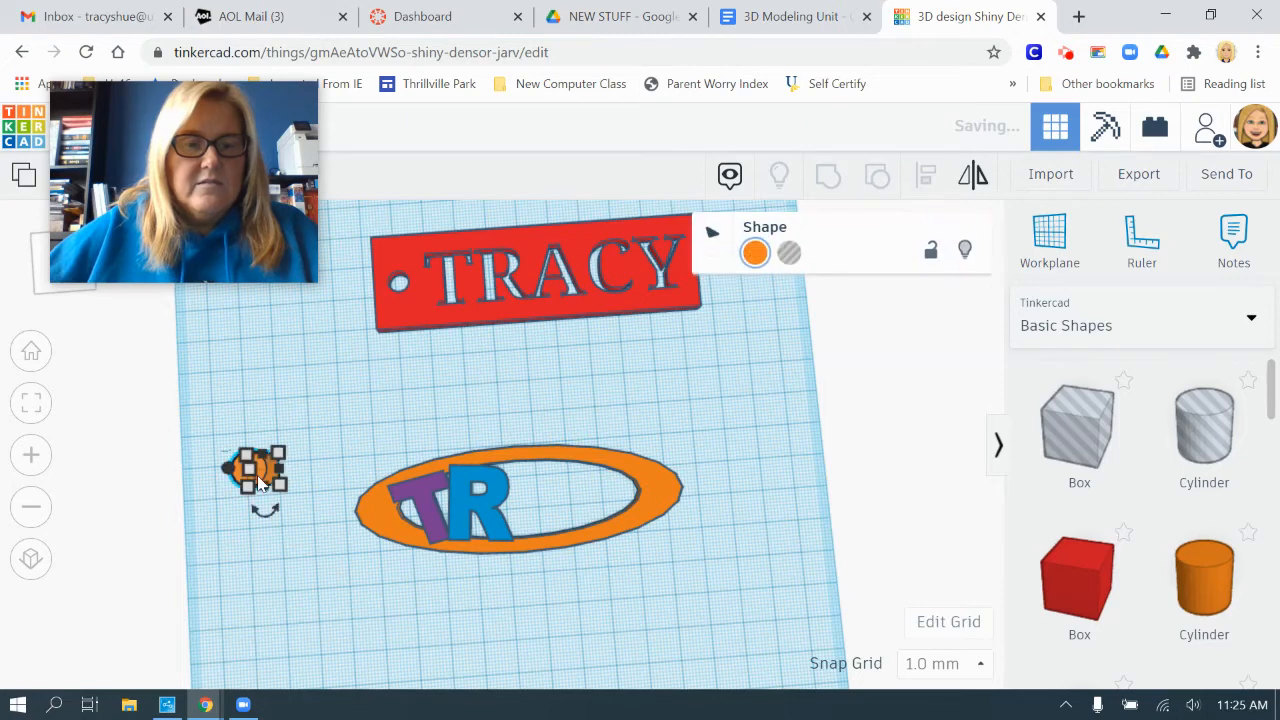
left_click_drag(256, 488, 208, 487)
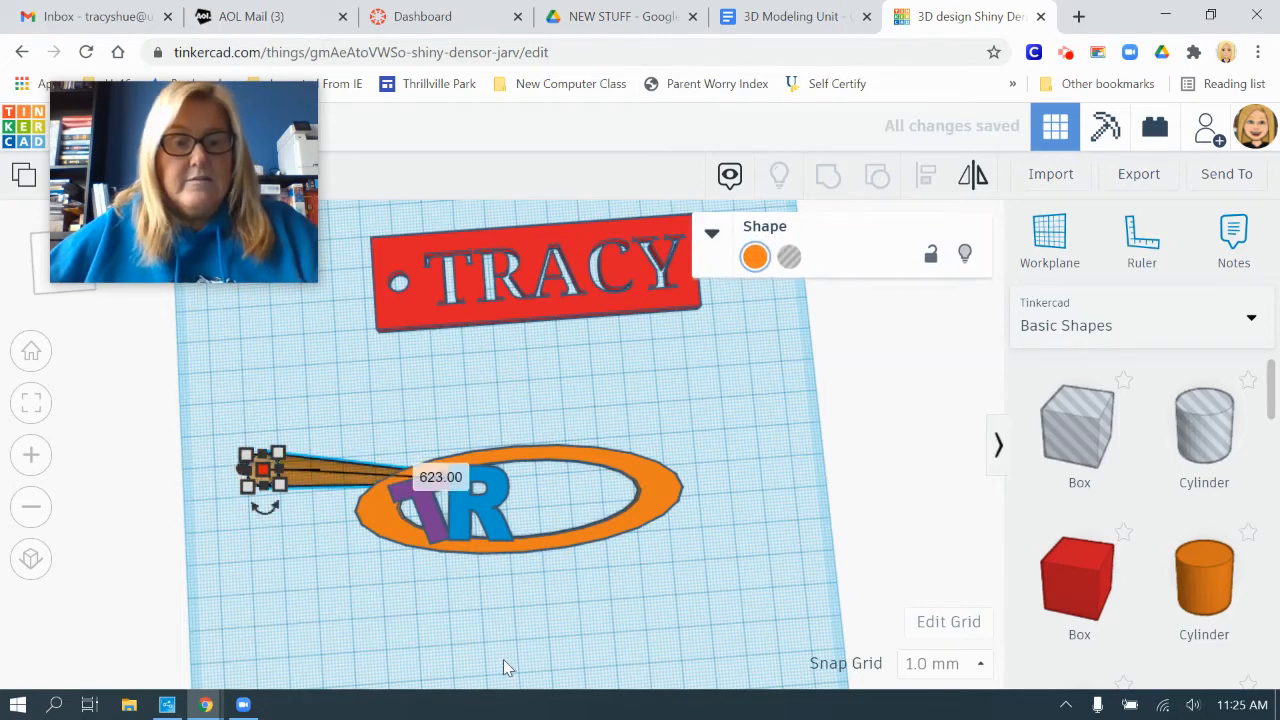
key("ctrl+z")
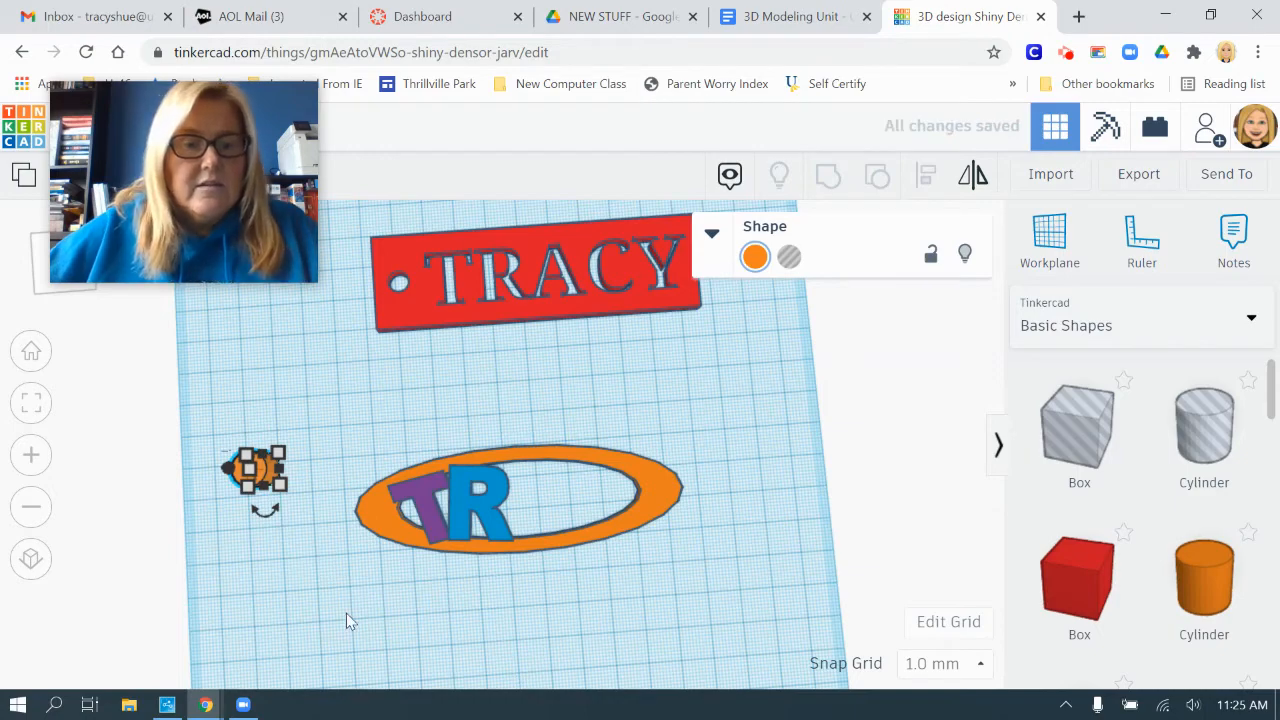
- Raise the cylinder's height to about 22 mm
left_click(305, 553)
right_click_drag(305, 553, 306, 458)
left_click(247, 456)
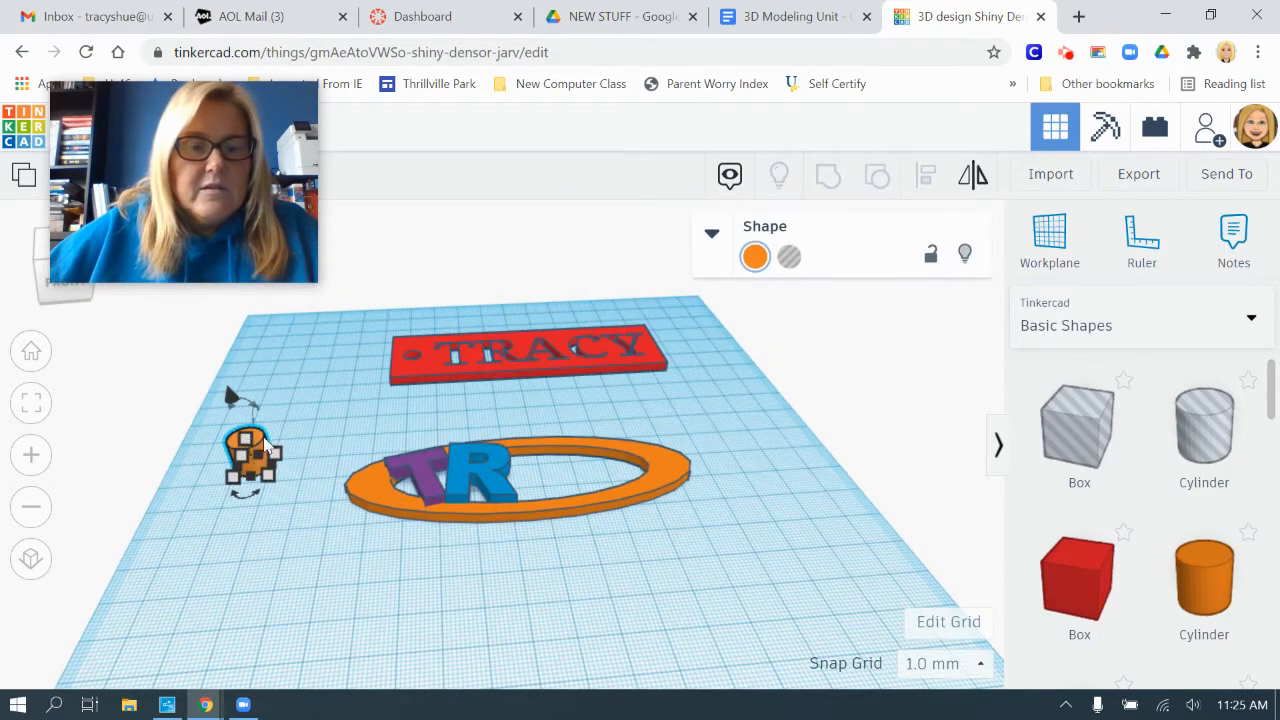
mouse_move(245, 442)
left_click_drag(245, 442, 244, 403)
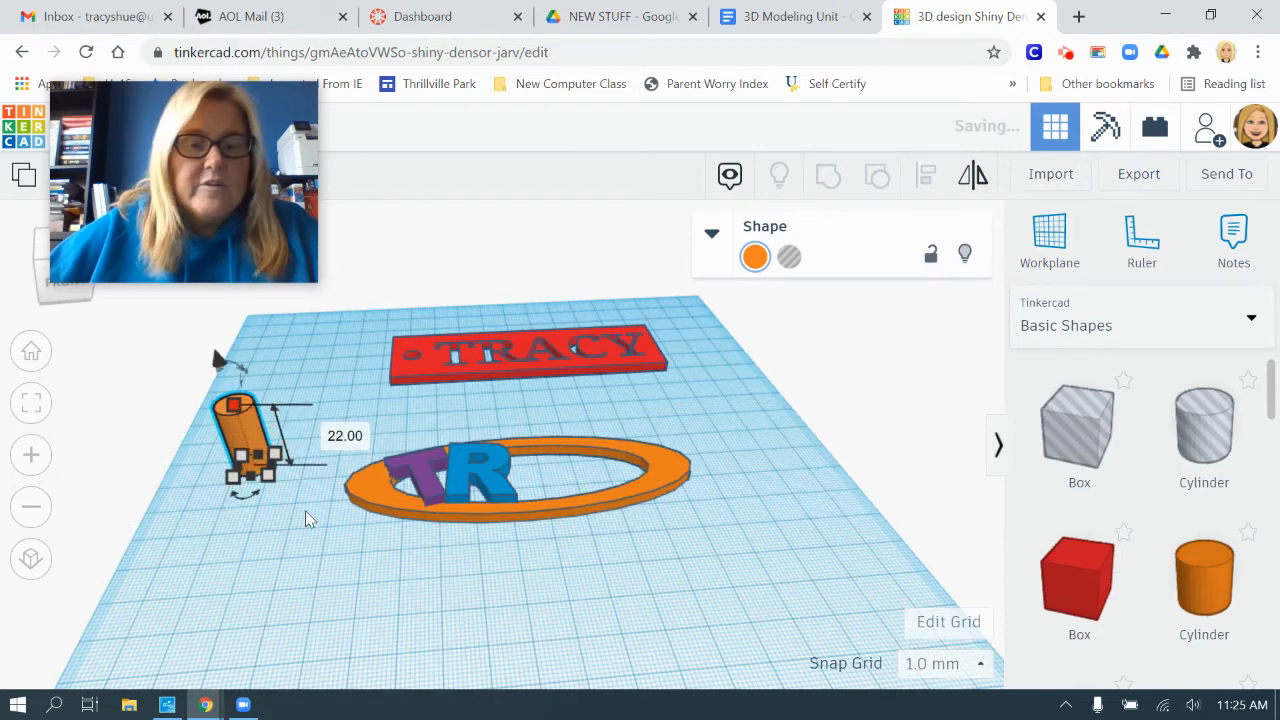
left_click(310, 510)
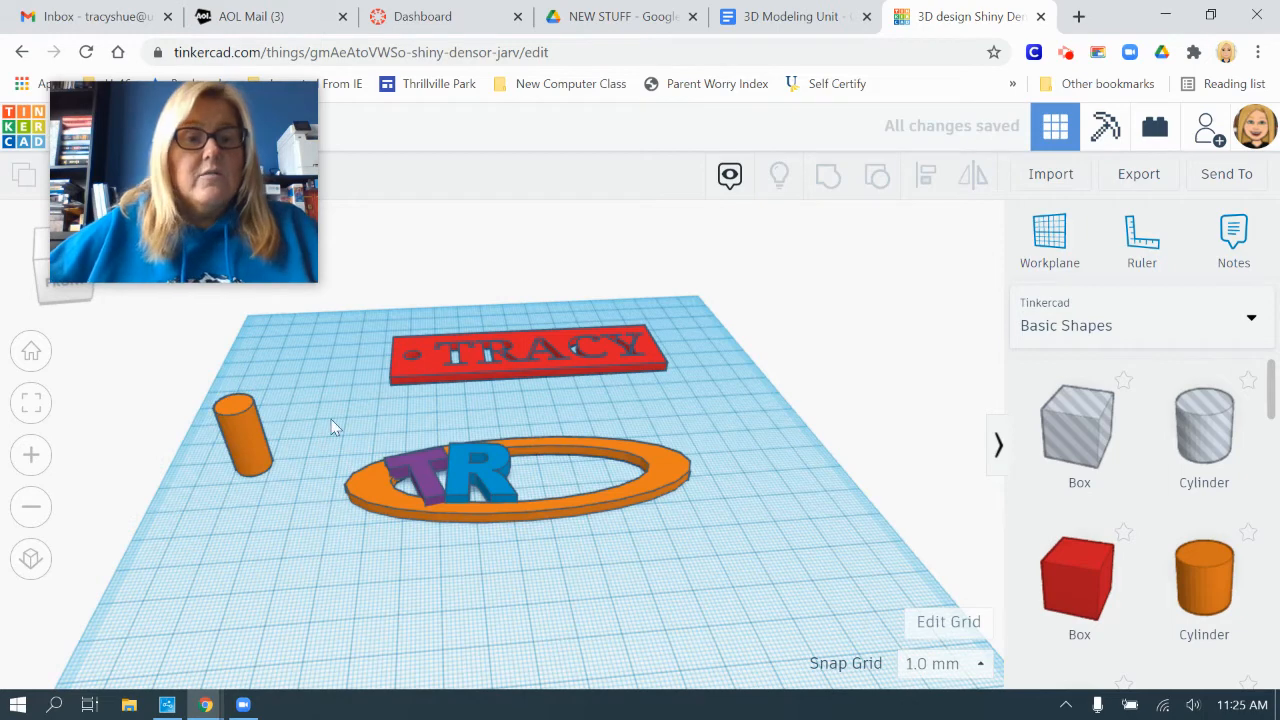
- Duplicate the cylinder and move the copy about 45 mm forward and 17 mm across, clear of the original
left_click_drag(221, 195, 480, 205)
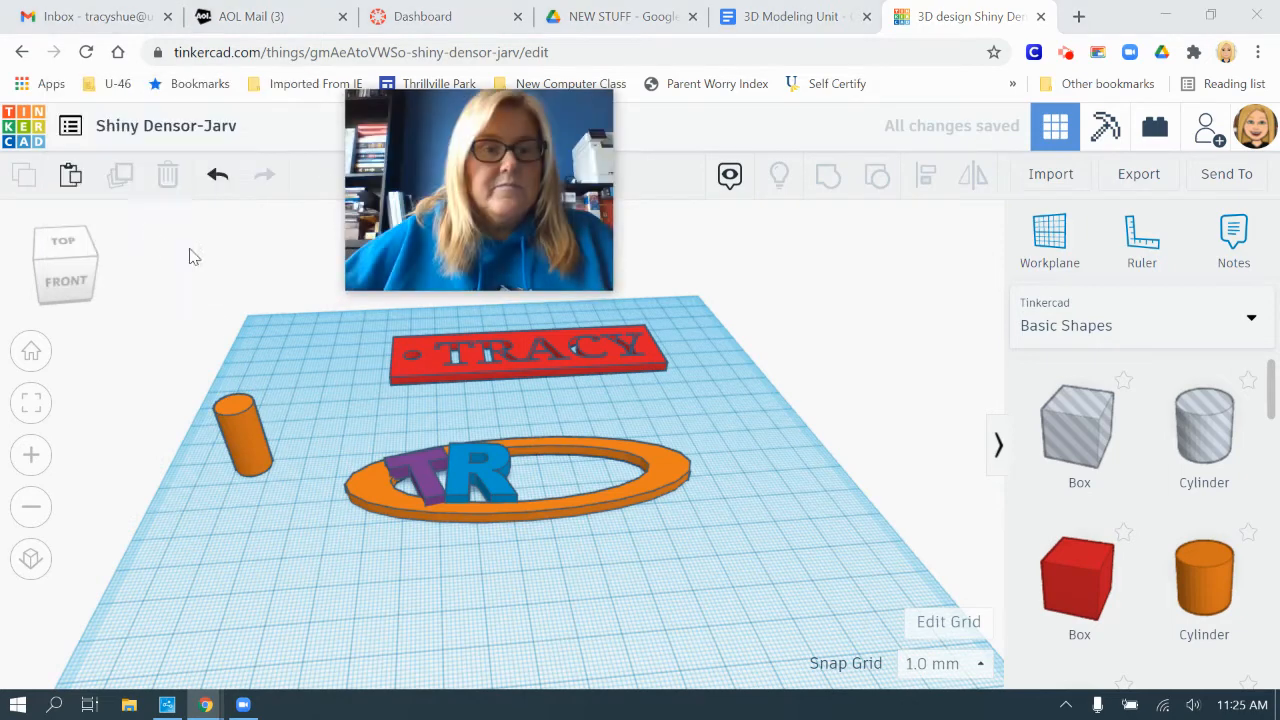
left_click(263, 438)
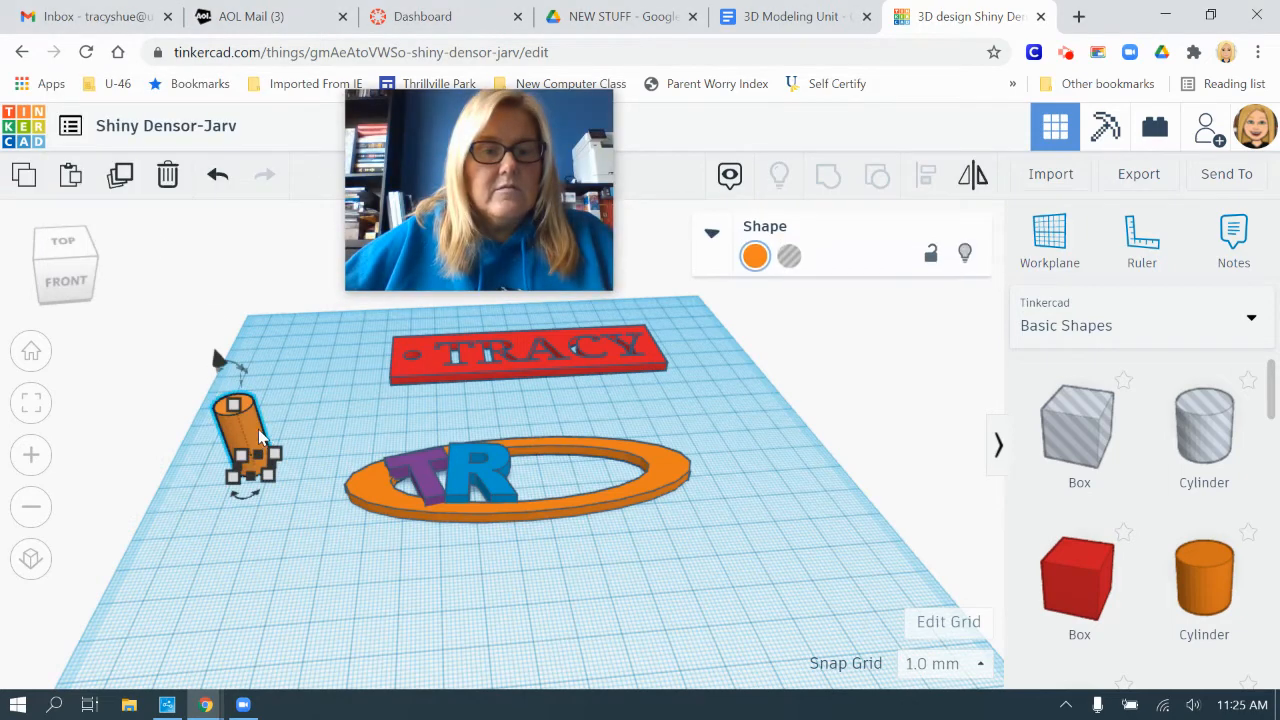
left_click(116, 178)
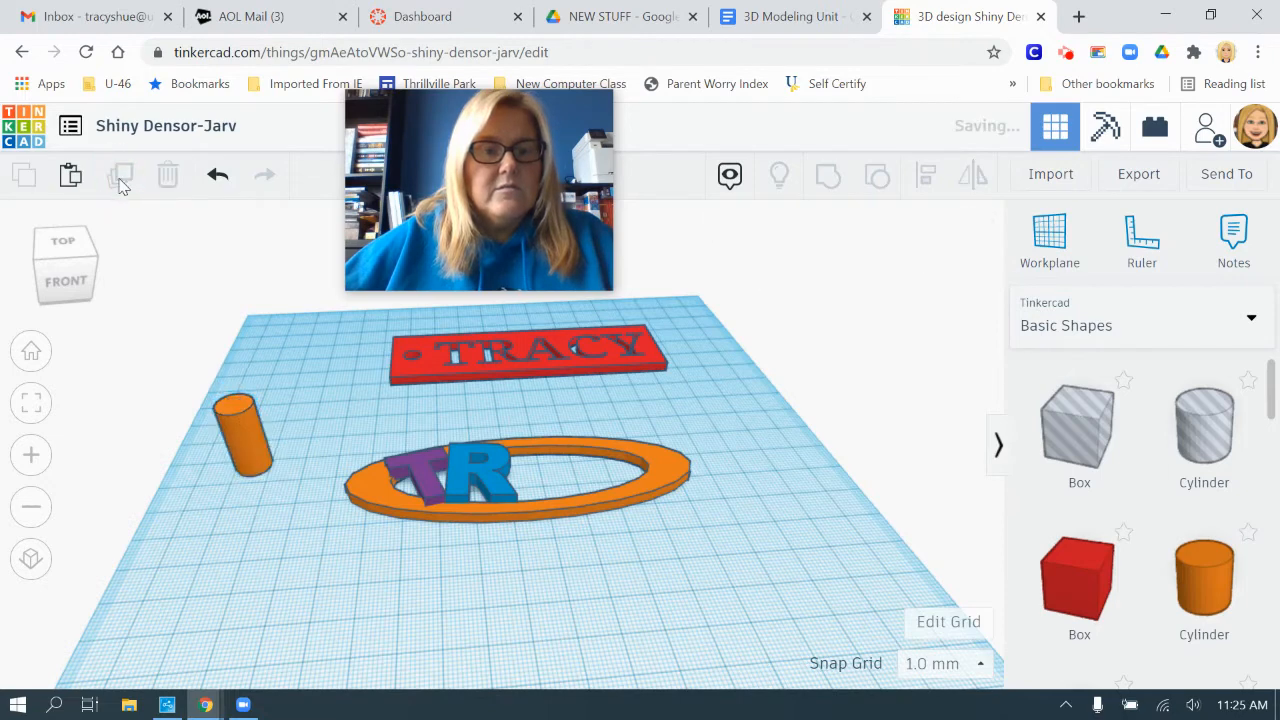
left_click_drag(250, 430, 282, 541)
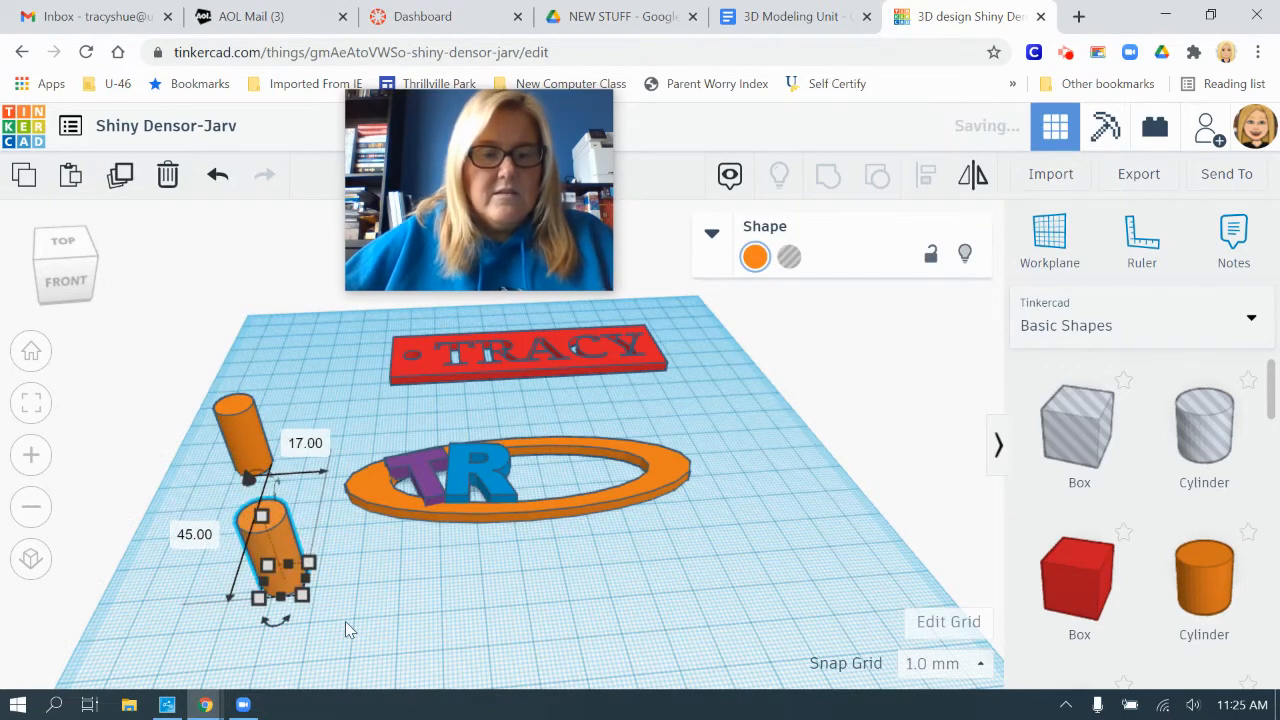
left_click(300, 607)
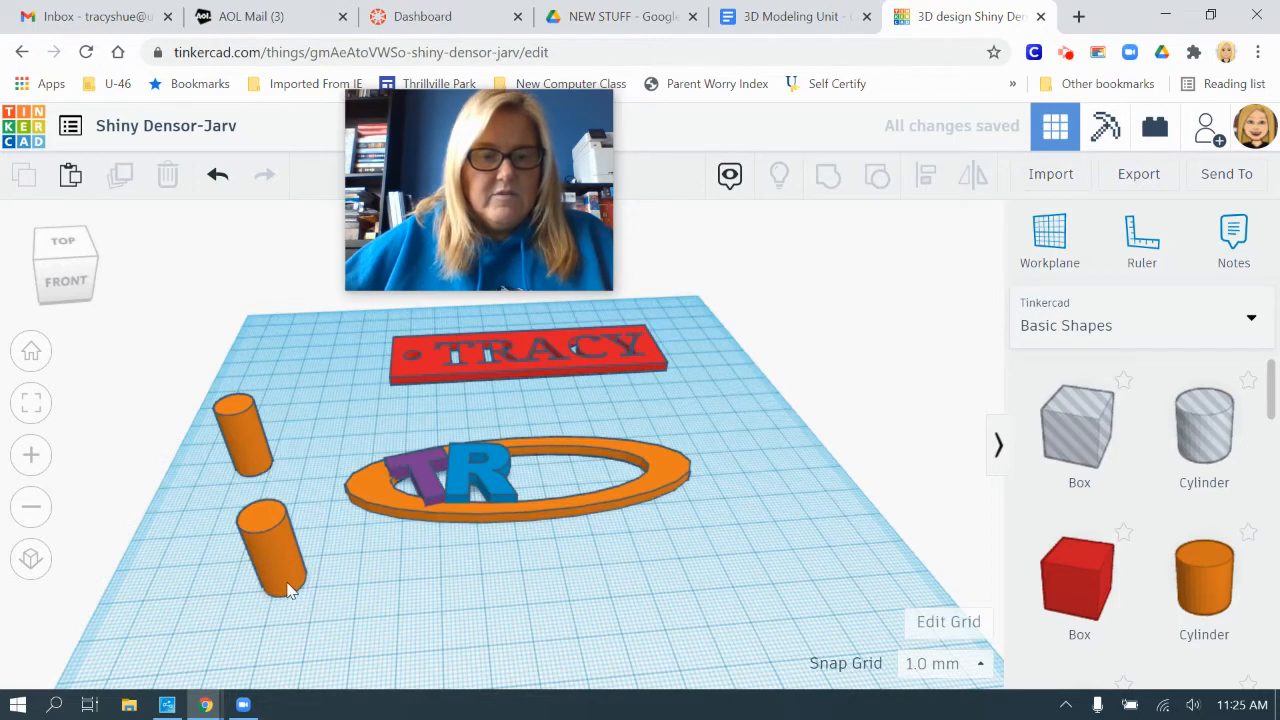
- Set the duplicated cylinder's base to 6 by 6 mm
left_click(287, 590)
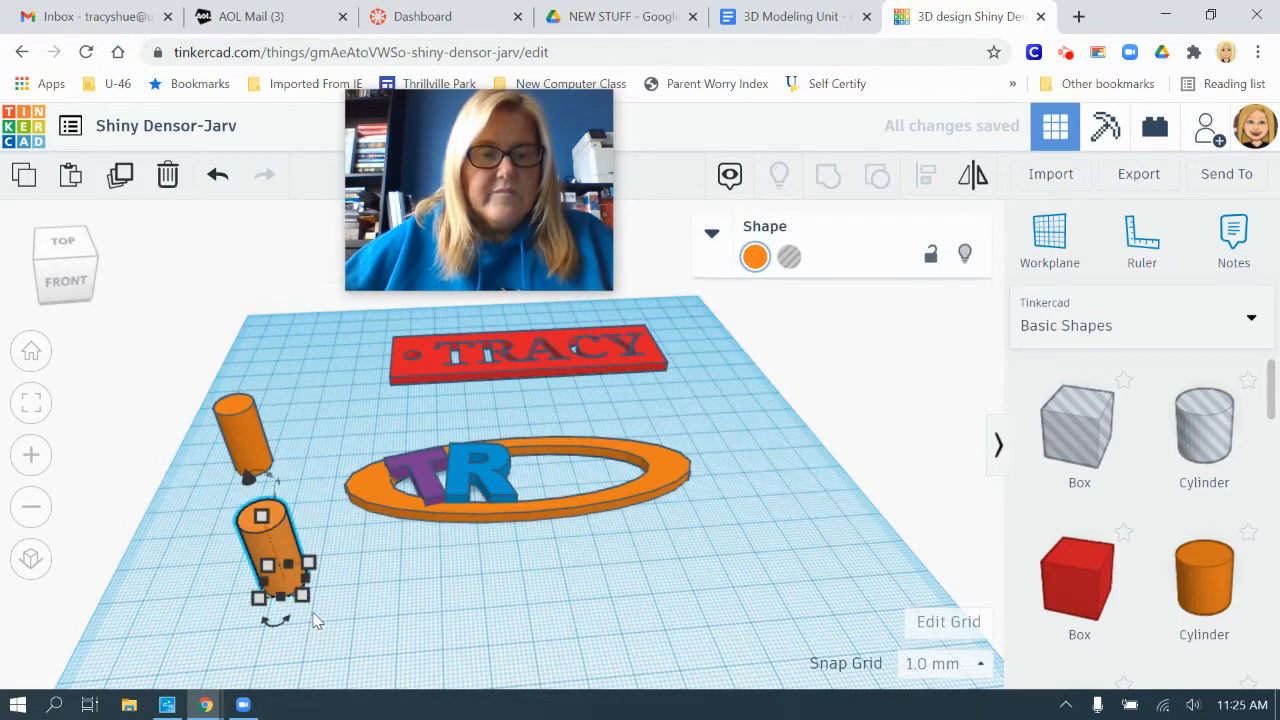
left_click(305, 598)
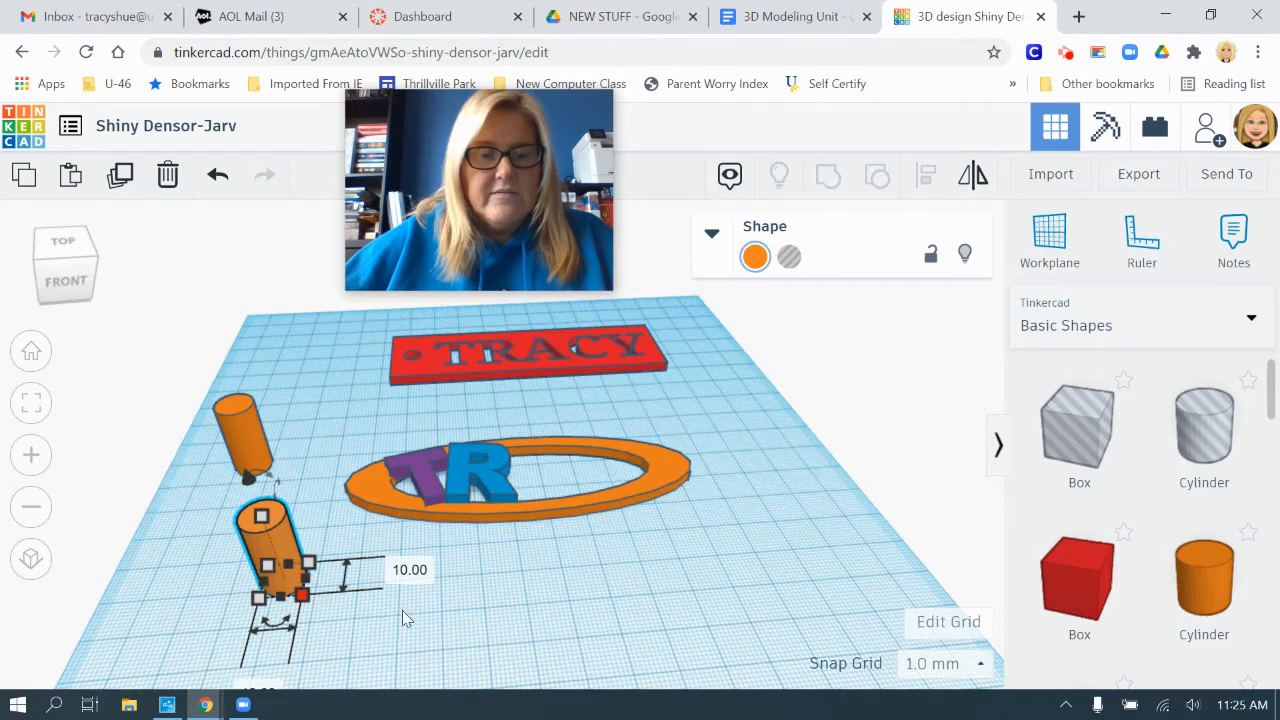
left_click(423, 571)
type("6")
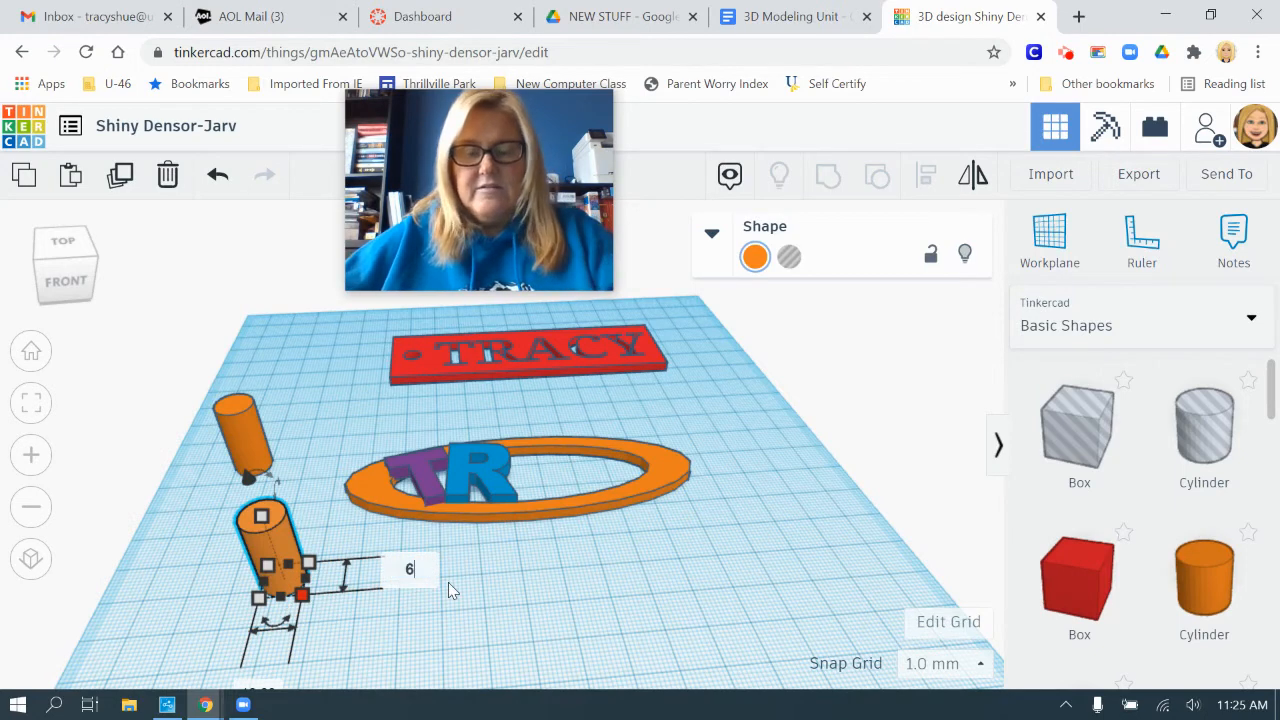
key("Return")
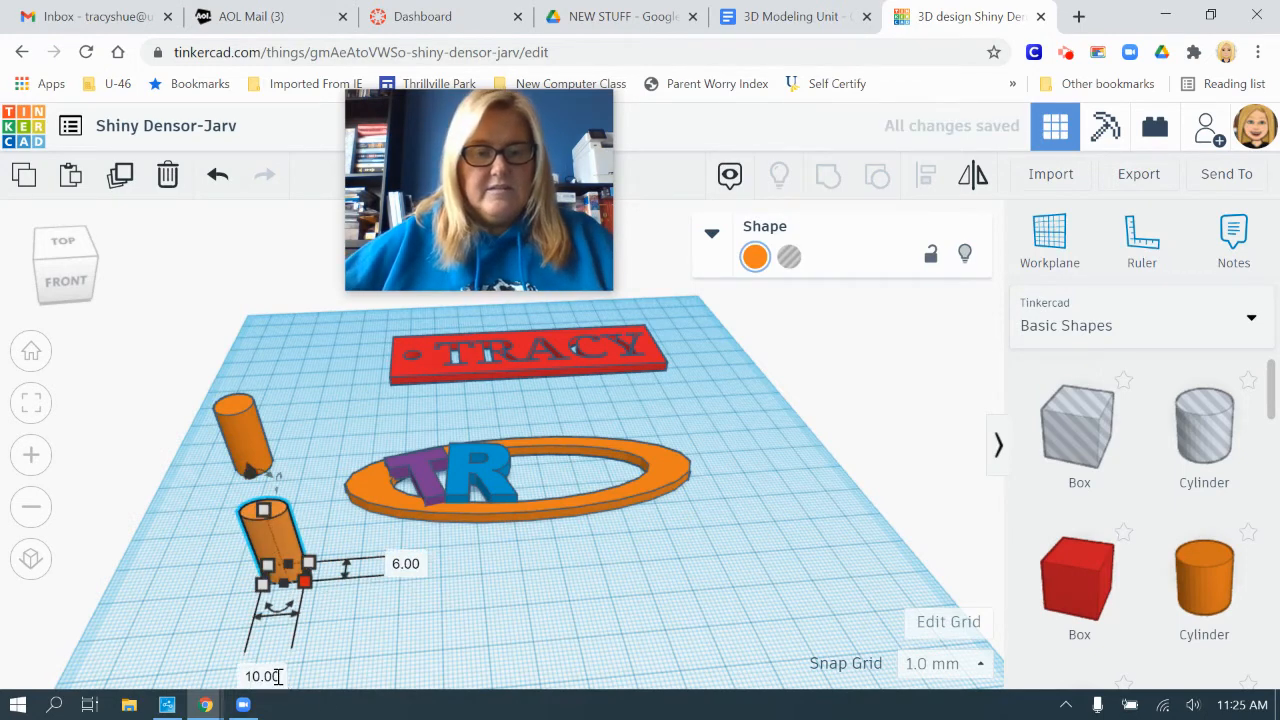
left_click(278, 676)
type("6")
key("Return")
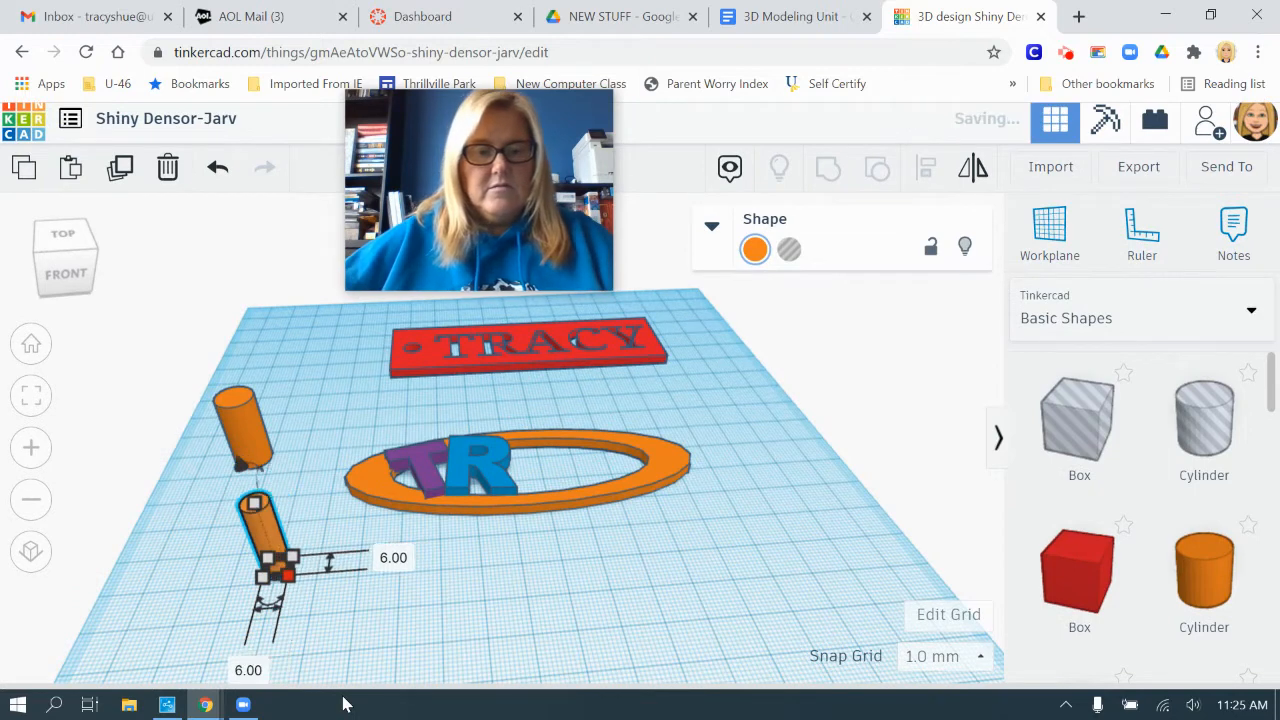
- Shorten the wider cylinder to about 13 mm tall and turn the 6 mm cylinder into a hole
left_click(249, 415)
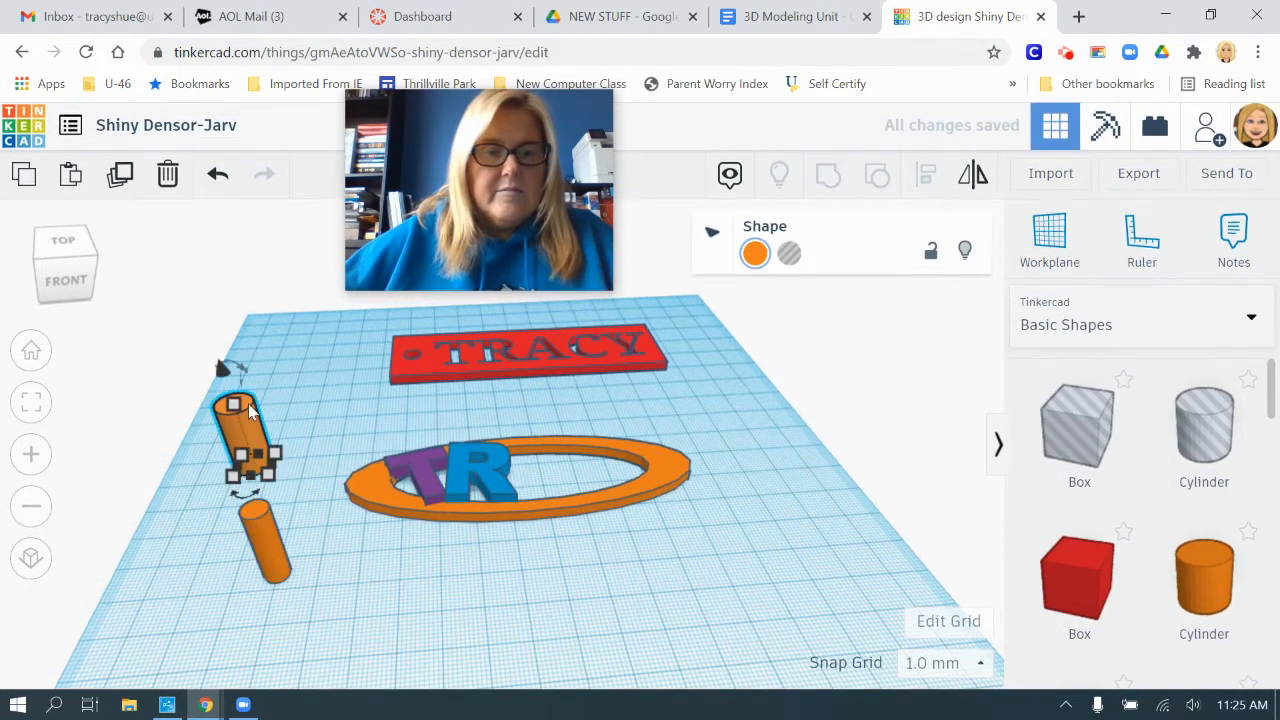
left_click_drag(235, 399, 241, 431)
left_click(273, 555)
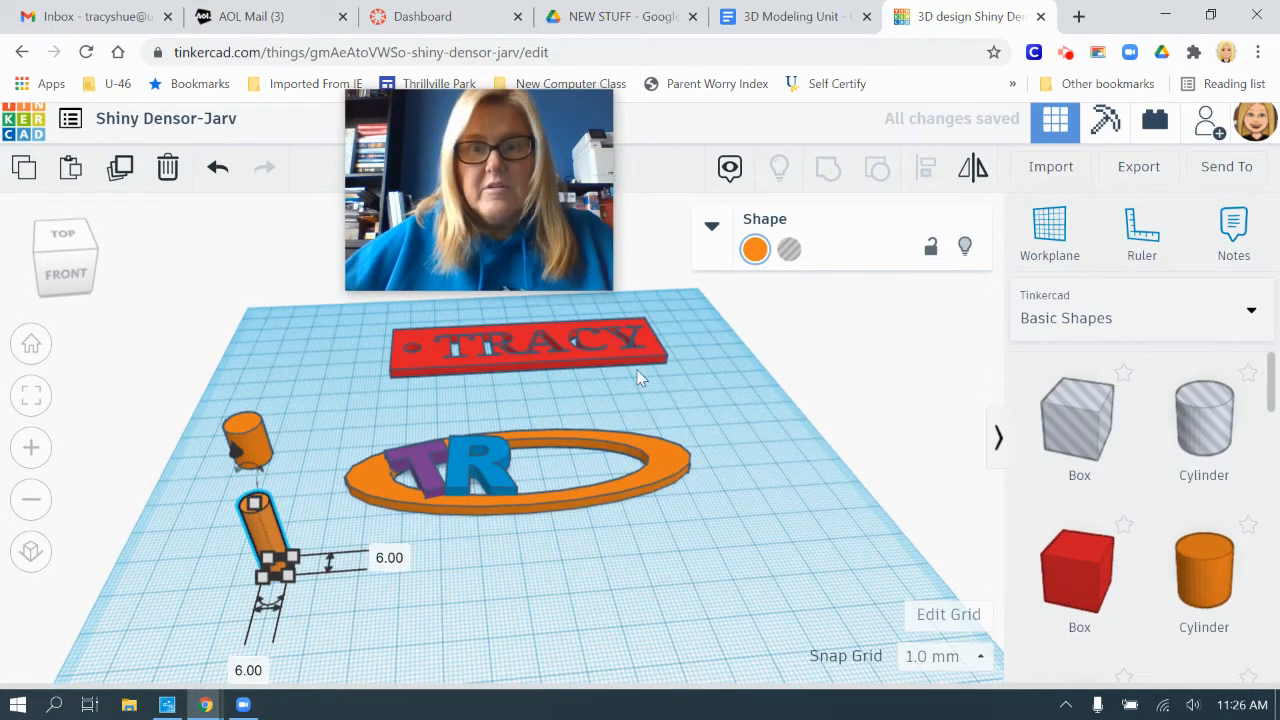
left_click(789, 253)
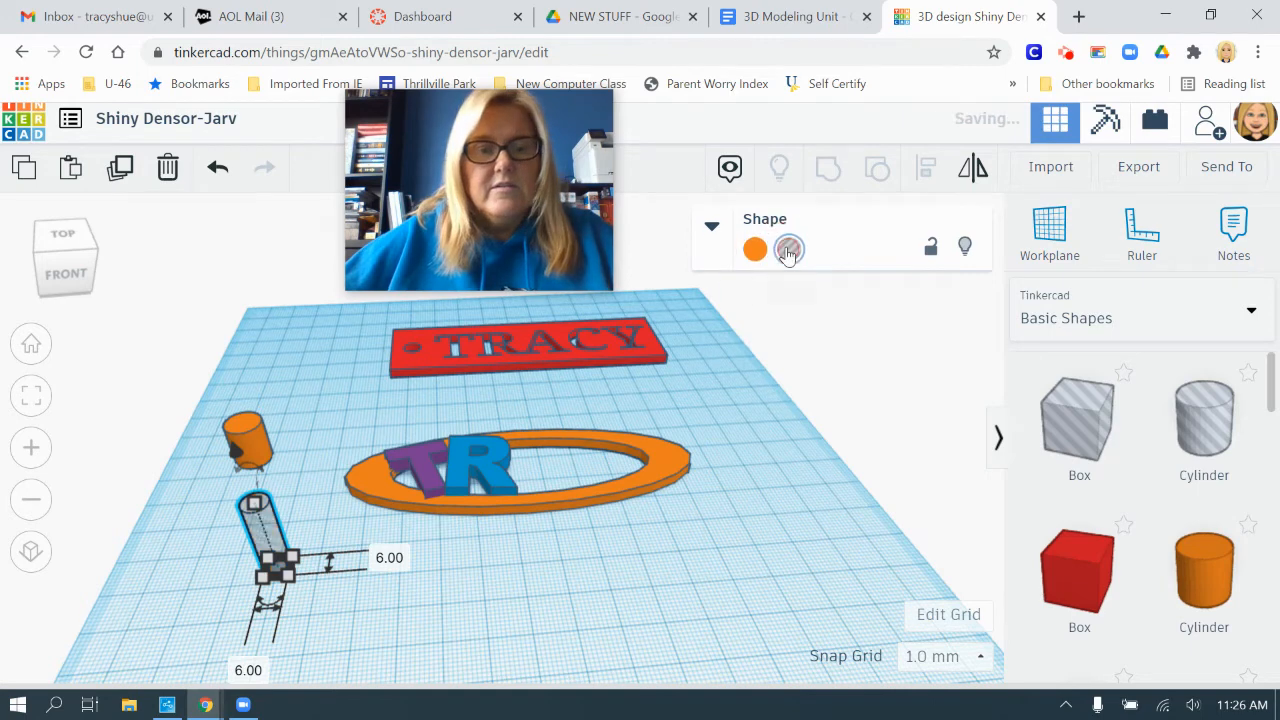
- Align the solid cylinder and the hole cylinder by their centers along width, depth and height
left_click_drag(205, 400, 312, 648)
left_click(927, 173)
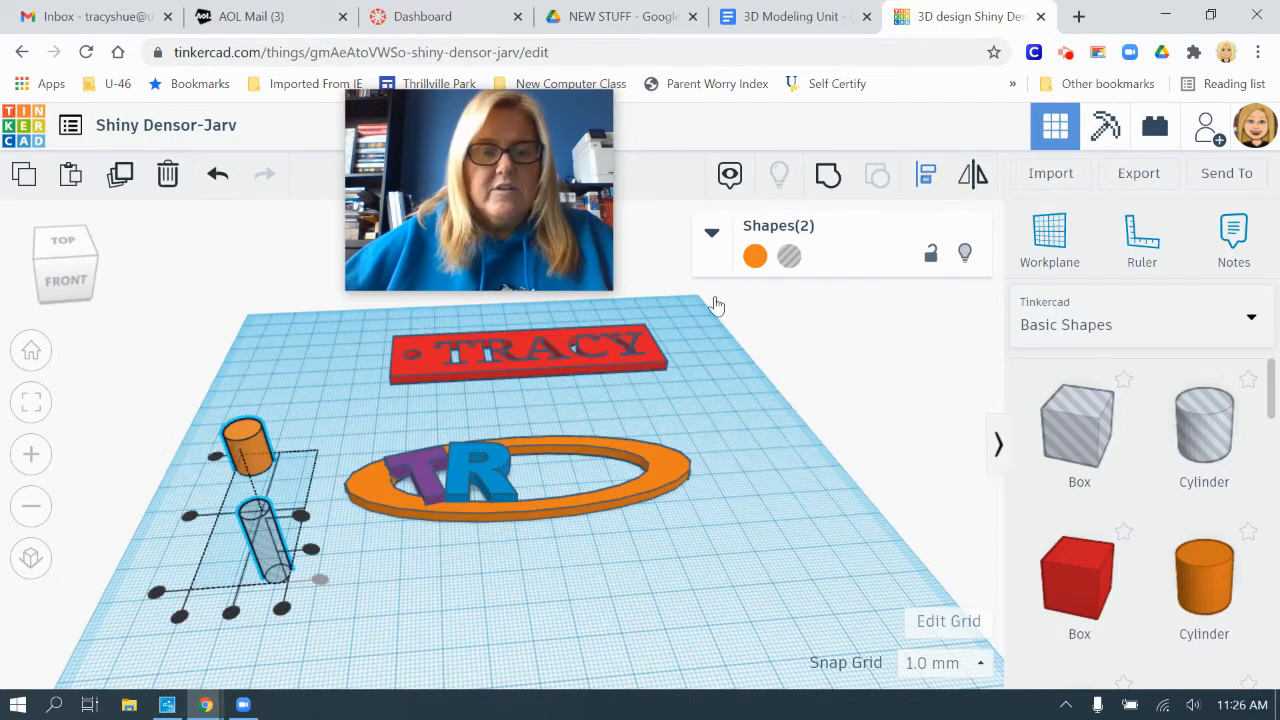
left_click(230, 614)
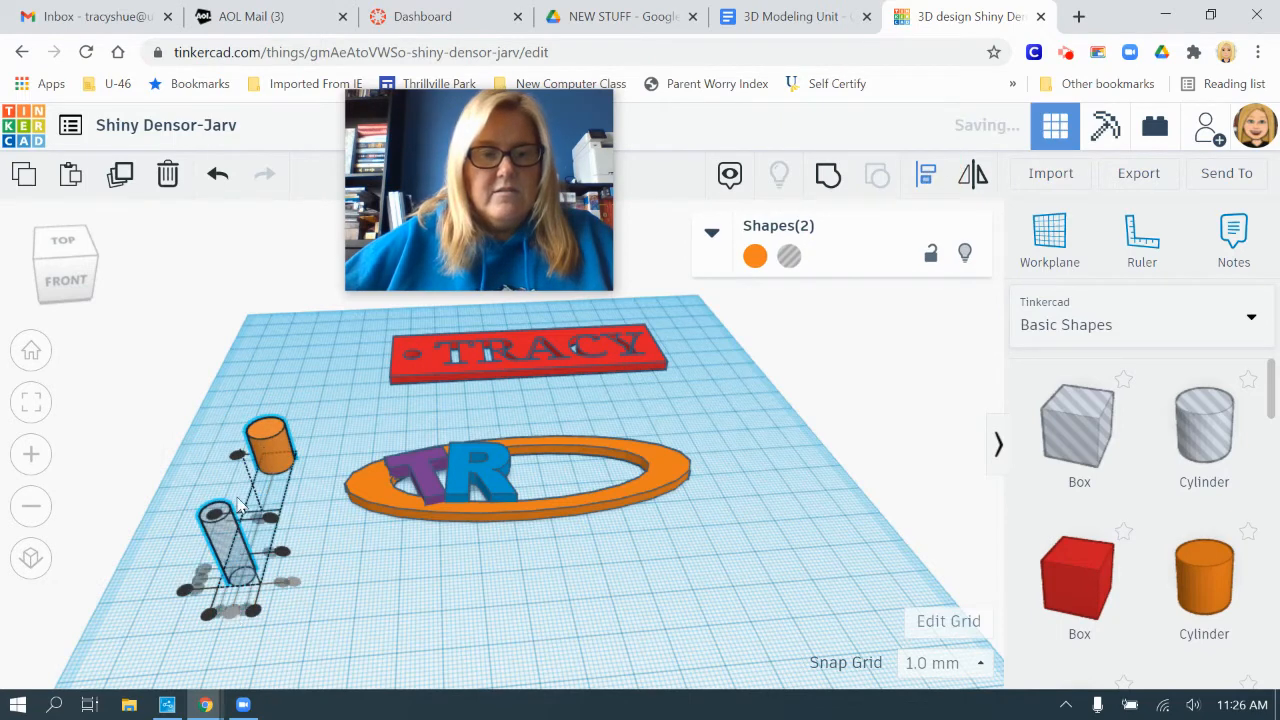
left_click(284, 552)
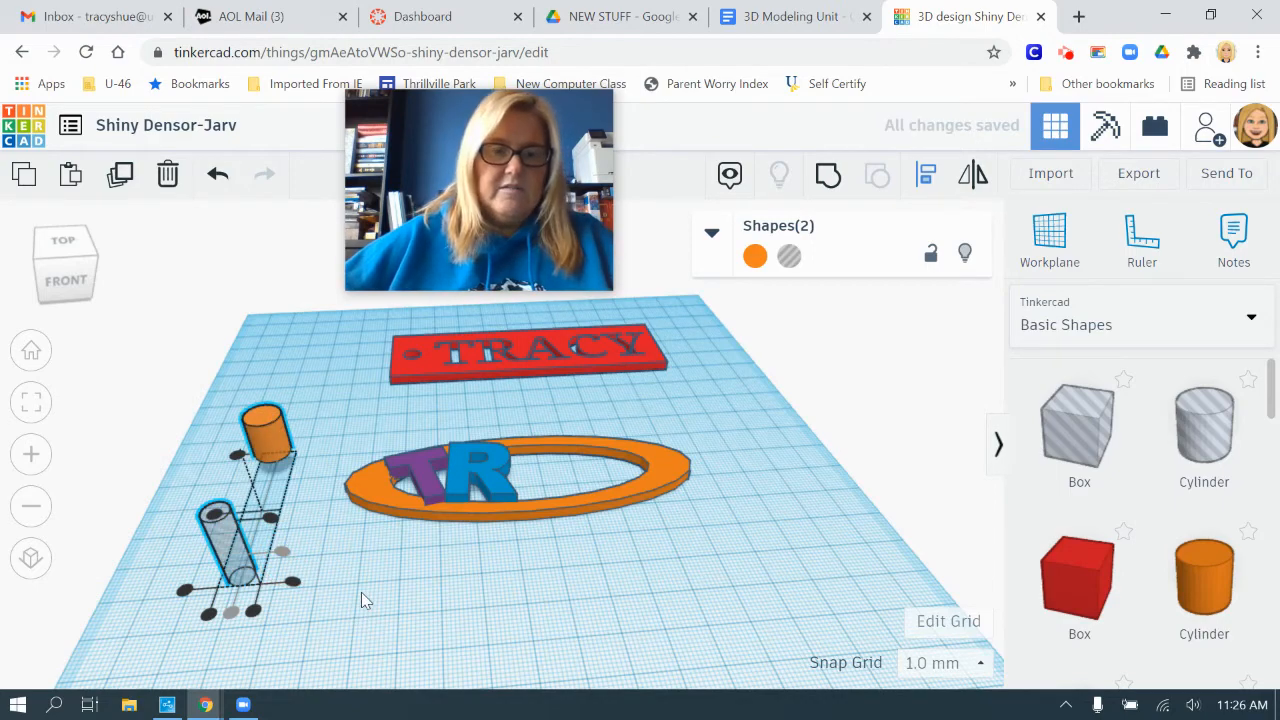
right_click_drag(363, 598, 420, 588)
left_click(252, 588)
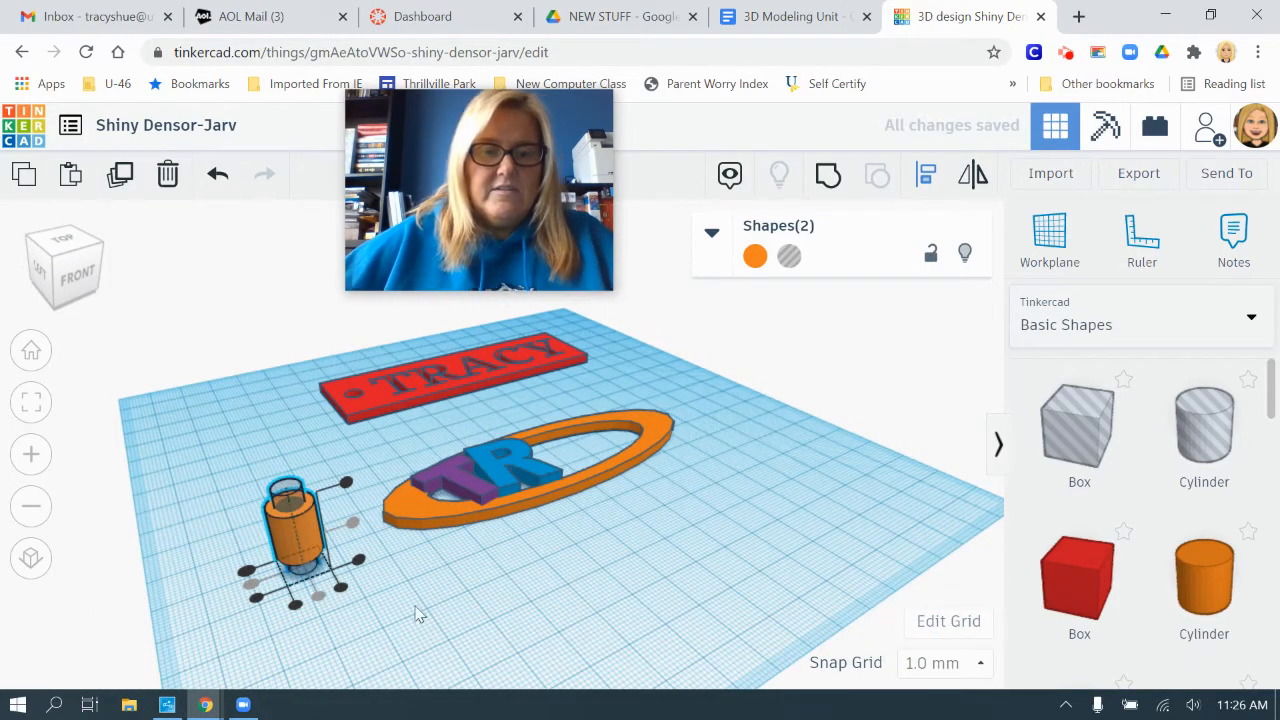
- Group the two aligned cylinders so the hole cuts through the solid, and check the resulting tube from above
left_click_drag(195, 455, 358, 595)
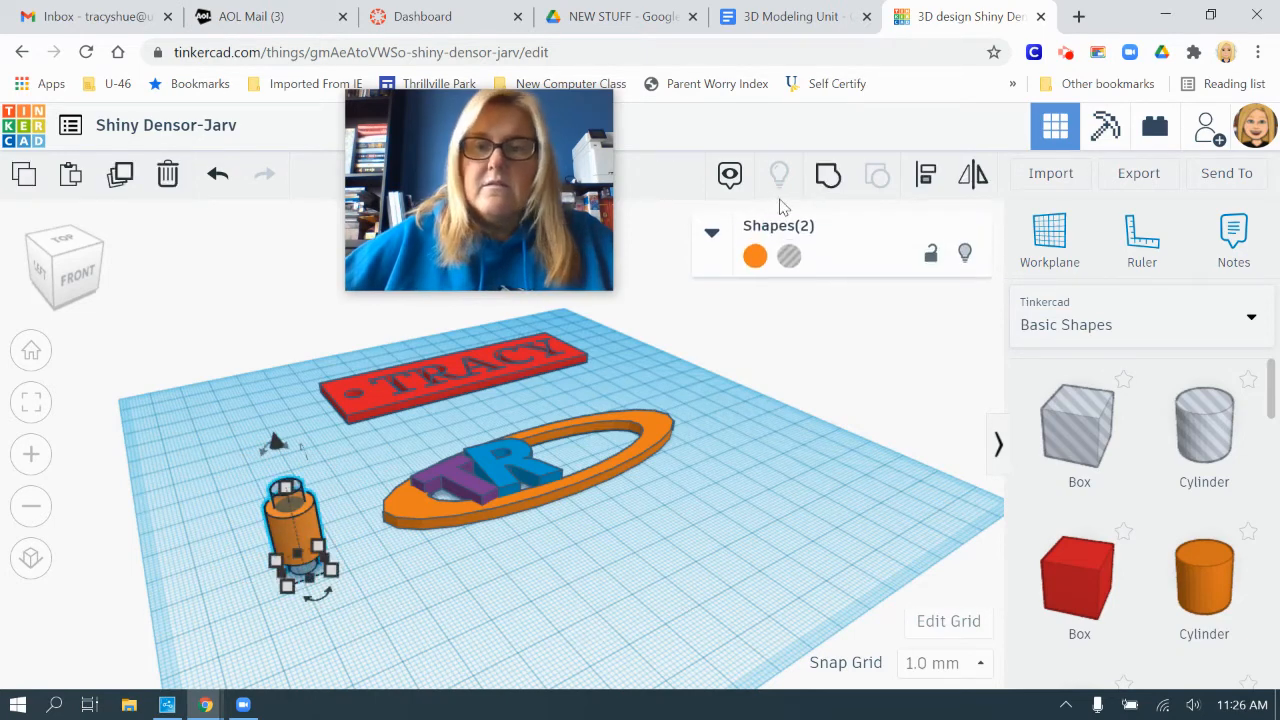
left_click(828, 175)
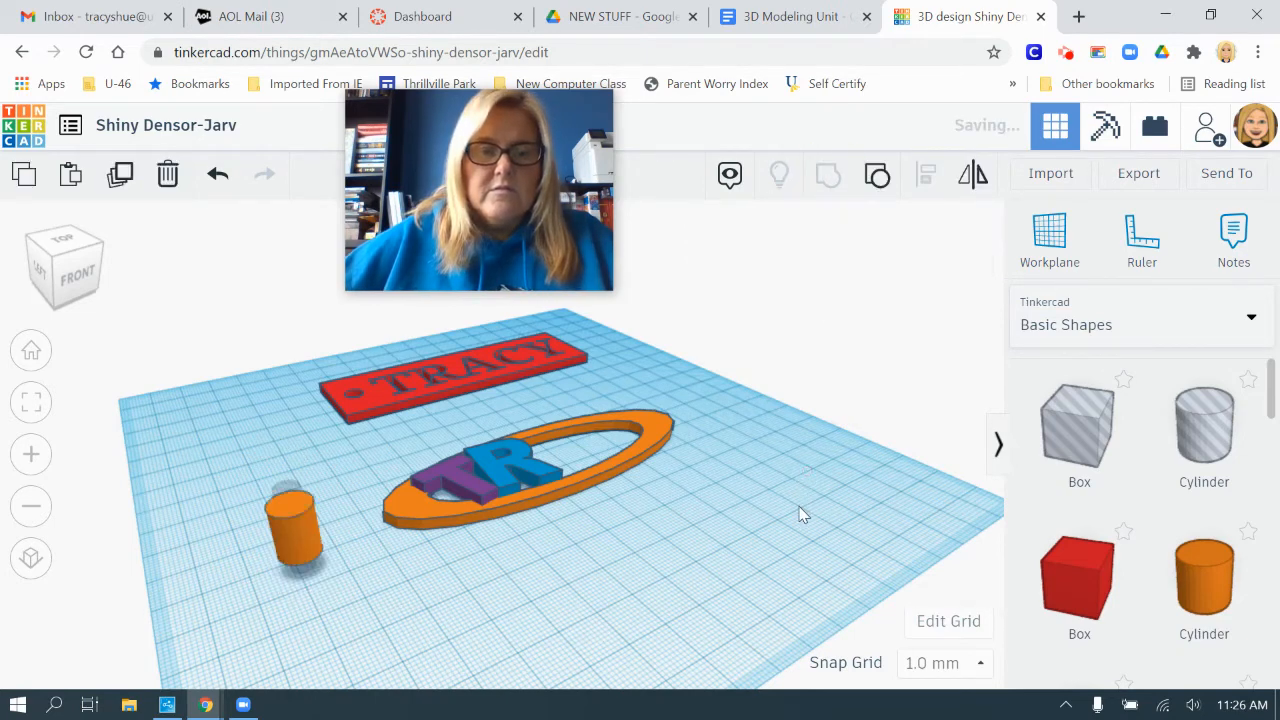
right_click_drag(714, 517, 551, 571)
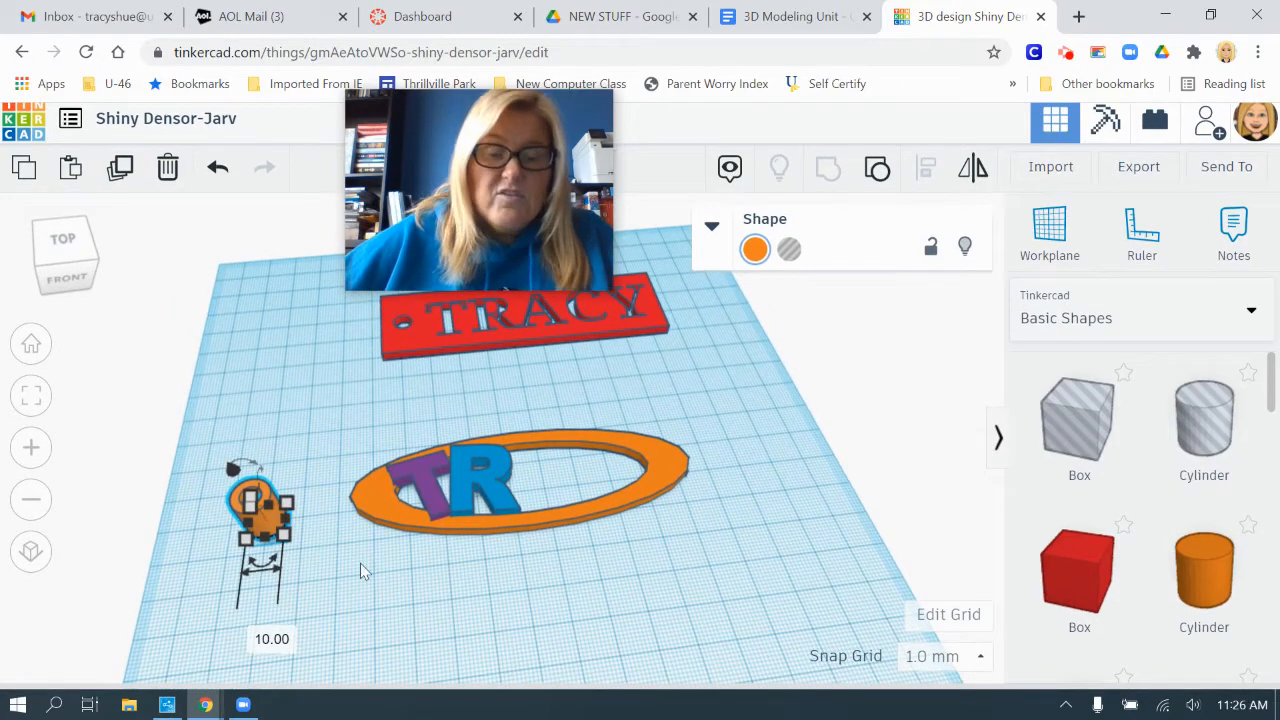
left_click(335, 564)
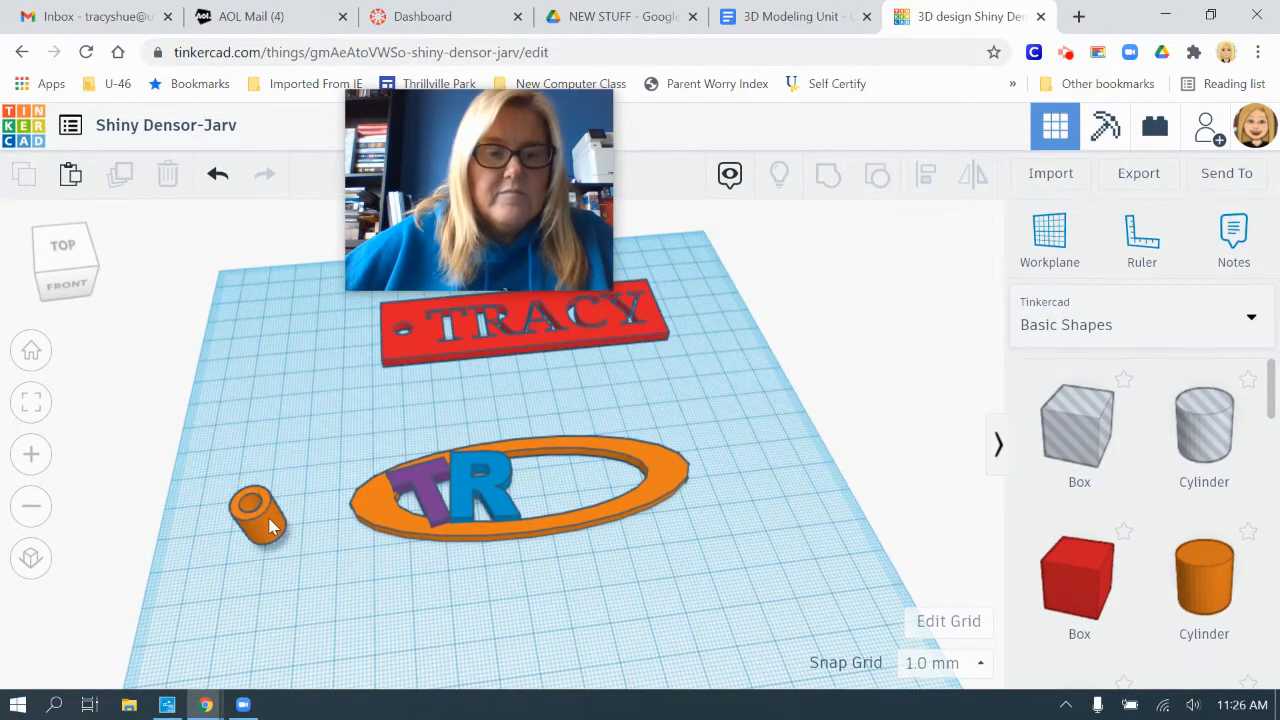
- Move the tube against the near end of the oval ring beside the letter T and set its height to 4 mm
left_click_drag(273, 533, 350, 514)
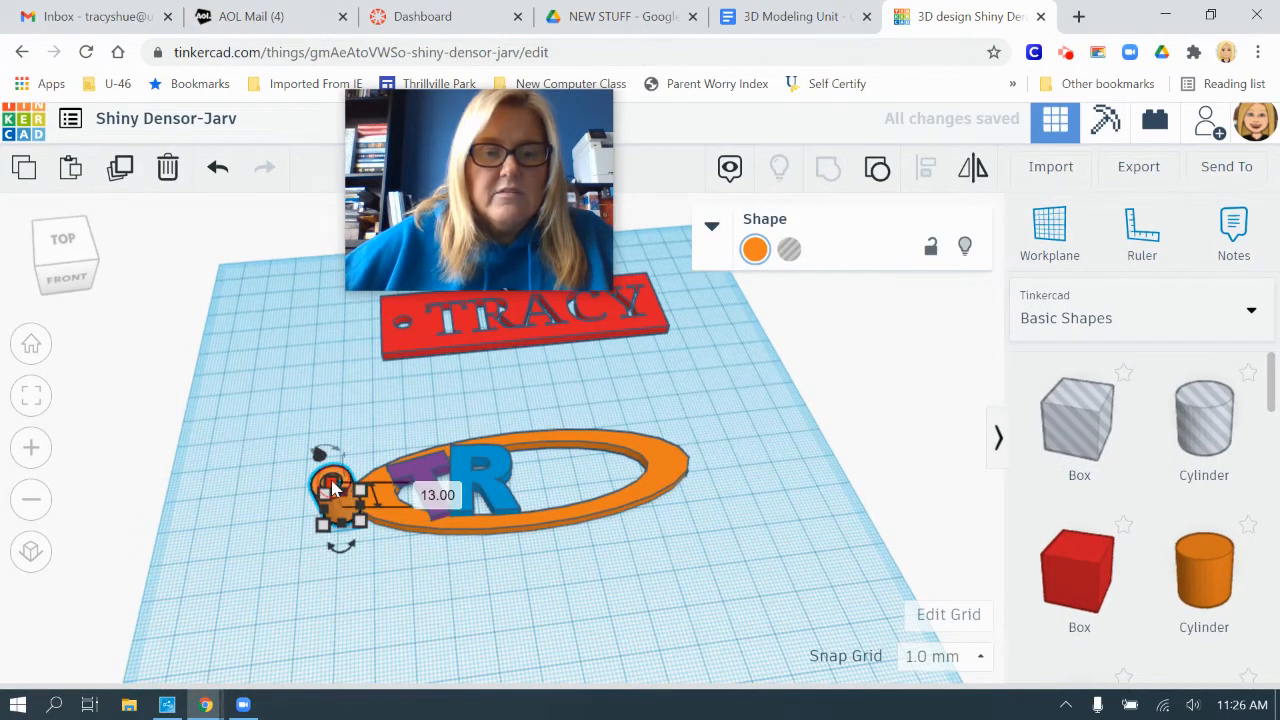
left_click(450, 503)
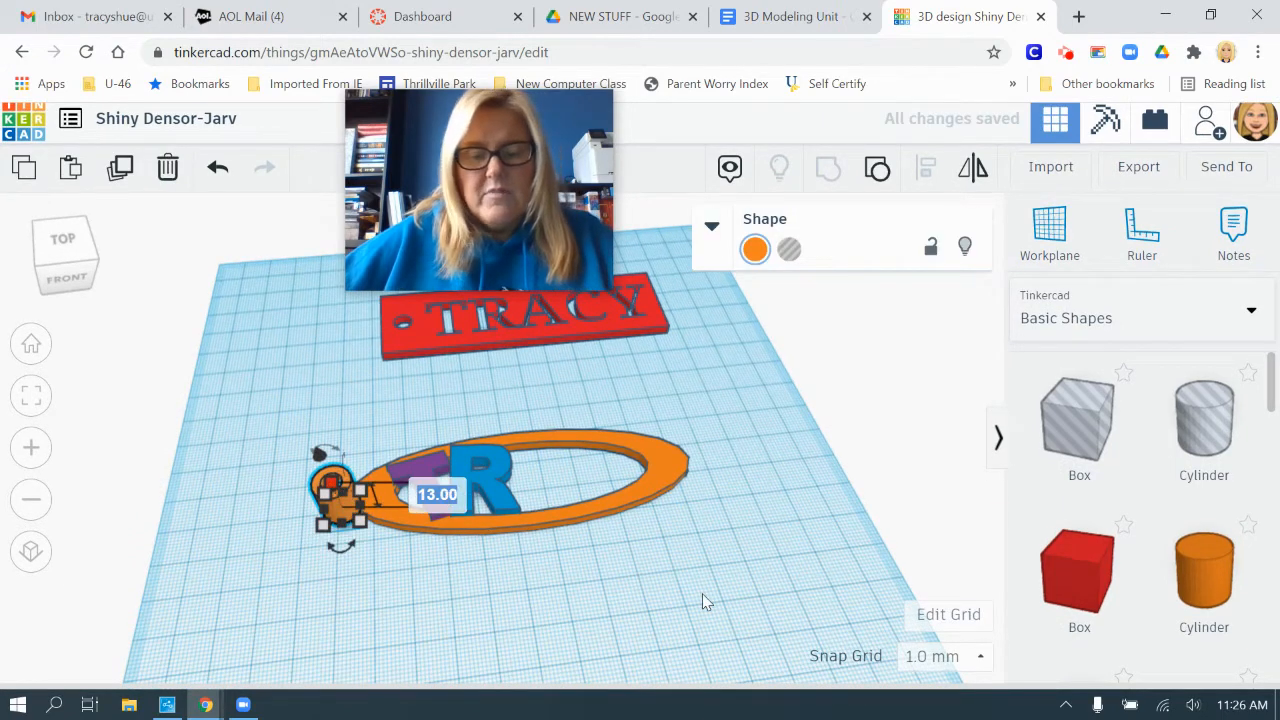
type("4")
key("Return")
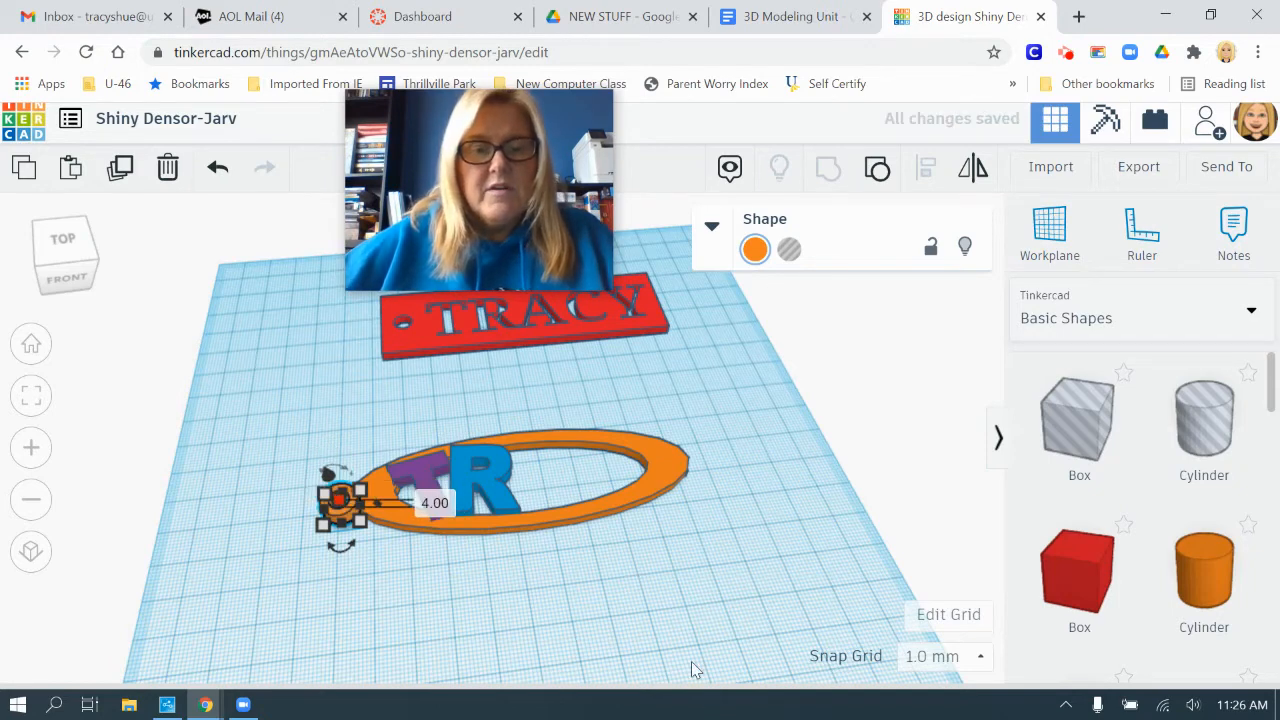
left_click(693, 662)
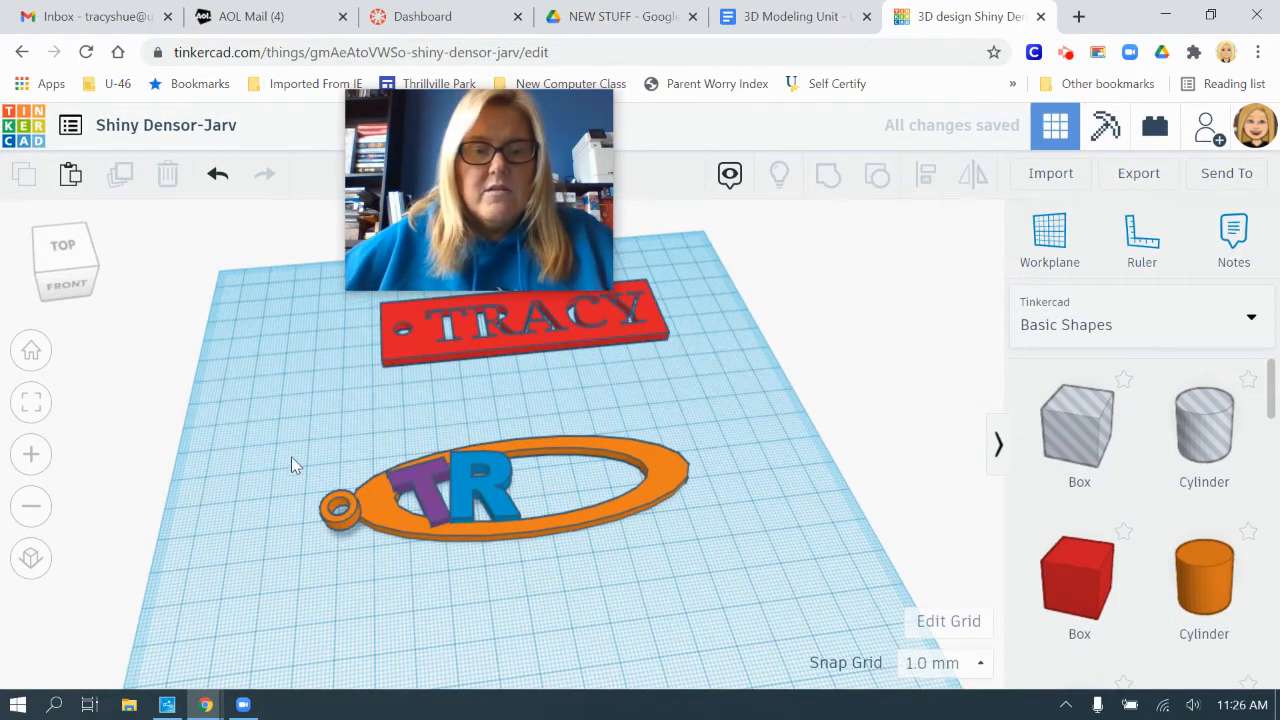
- Lower the small loop ring onto the workplane by setting its elevation to 0 mm
left_click_drag(288, 446, 534, 604)
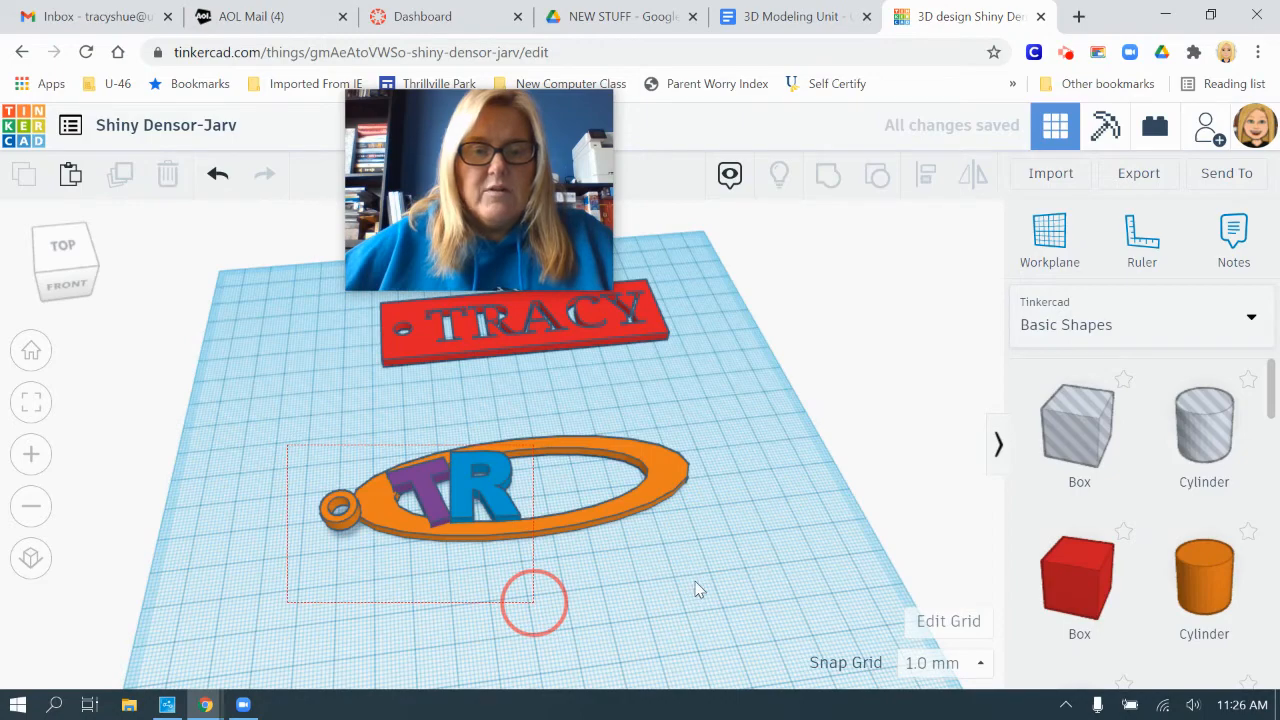
left_click(268, 604)
right_click_drag(350, 616, 591, 535)
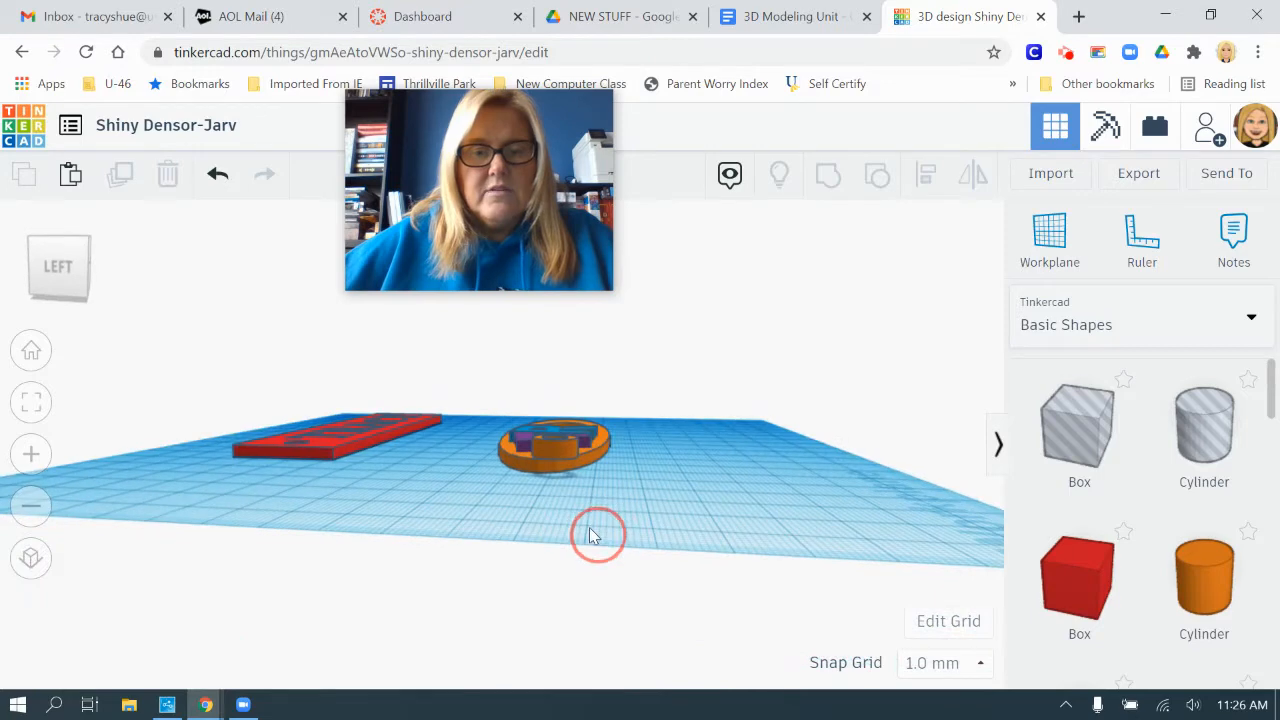
left_click(549, 458)
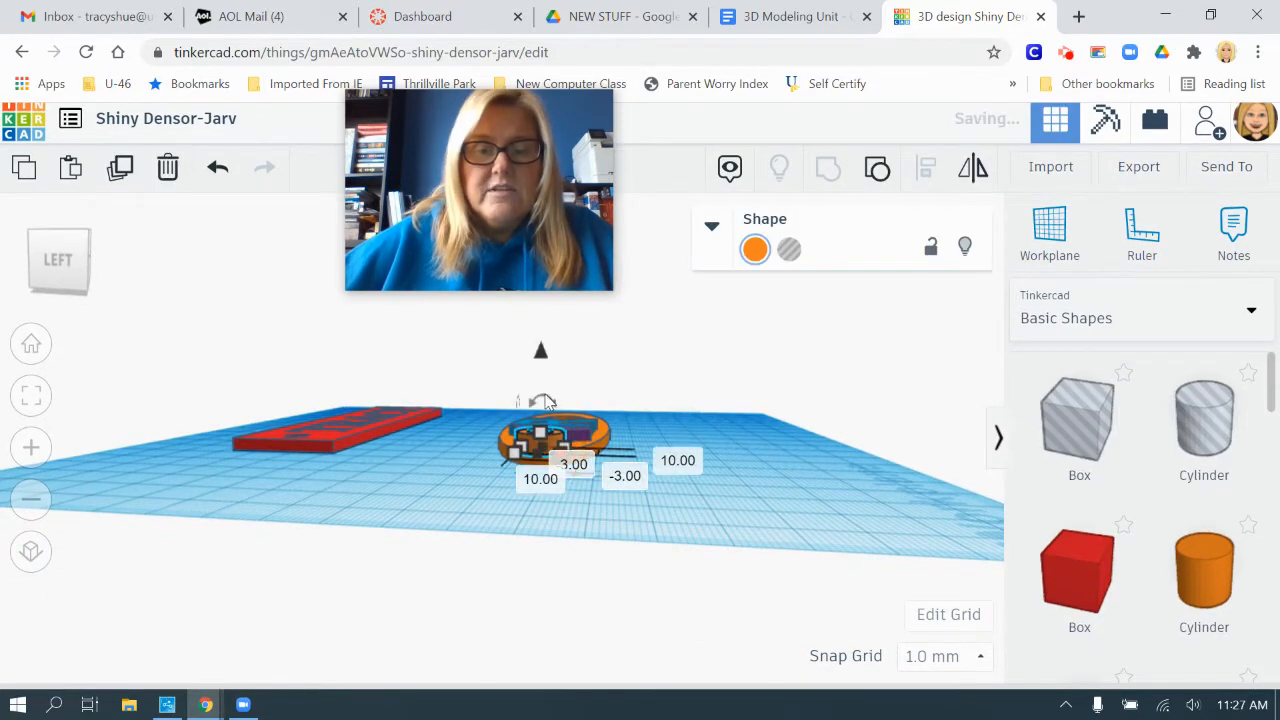
left_click_drag(546, 352, 547, 378)
left_click(663, 466)
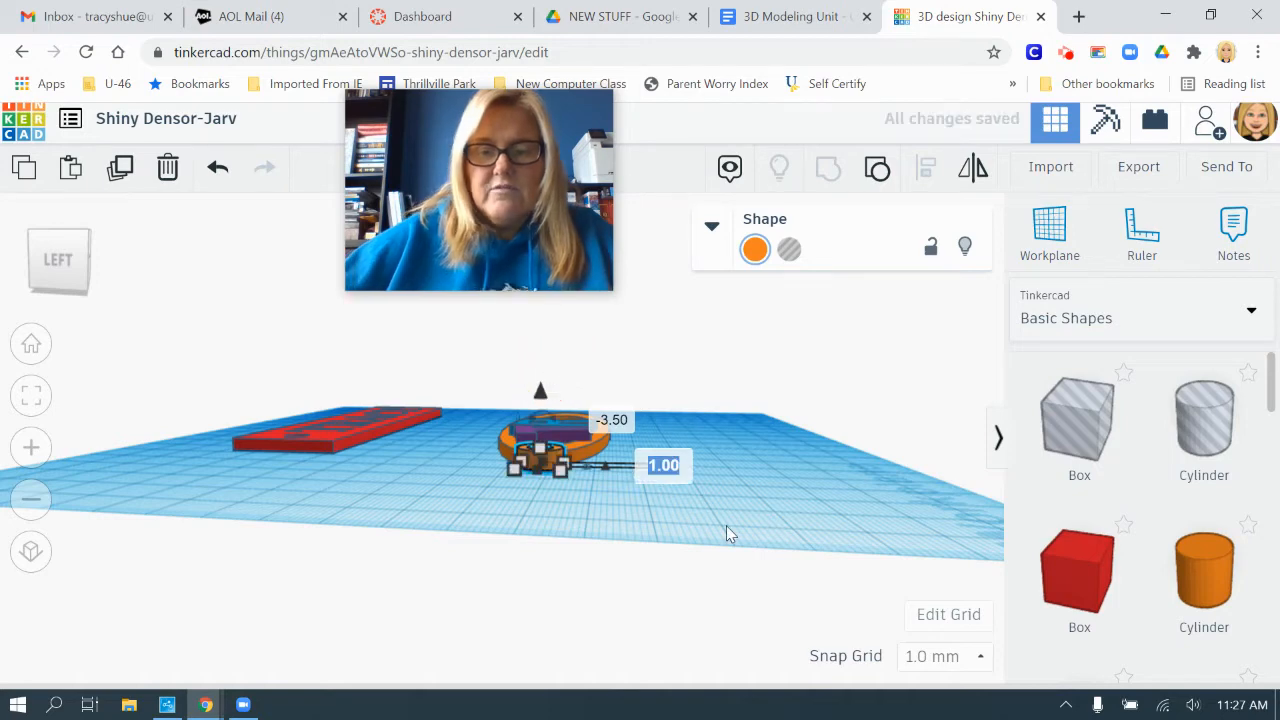
type("0")
key("Return")
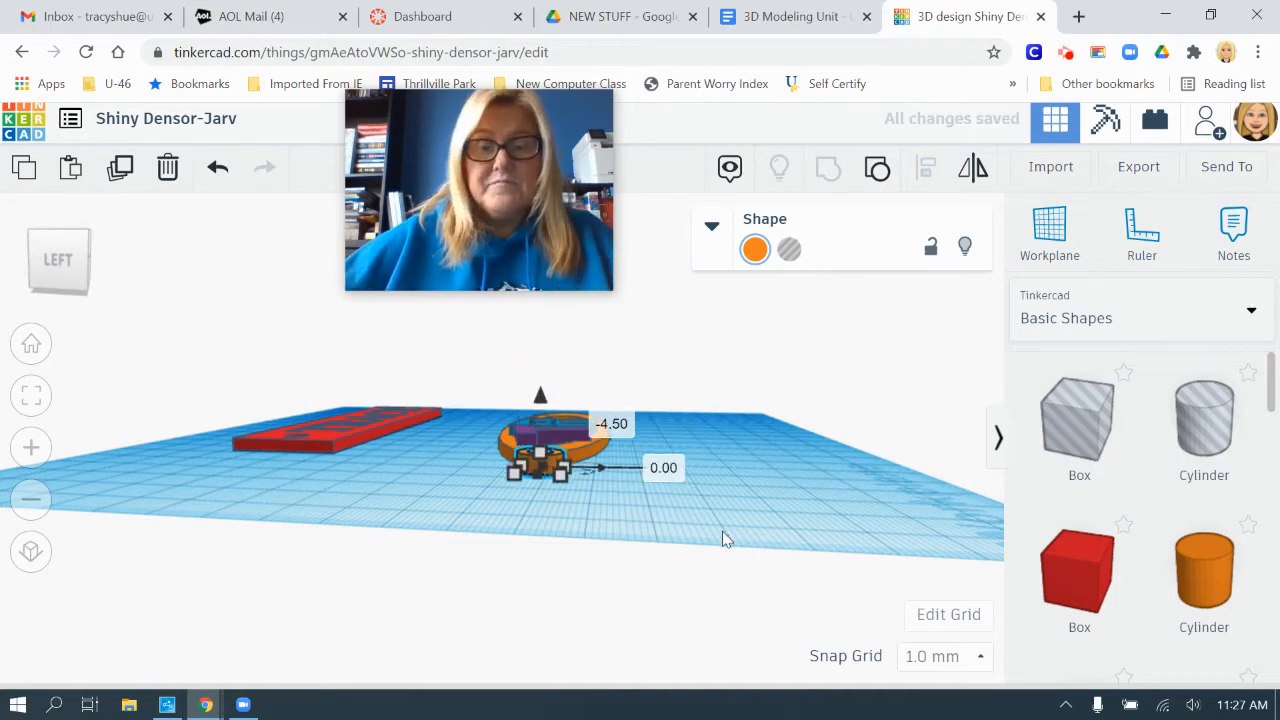
left_click(787, 507)
- Nudge the loop ring toward the oval ring until it overlaps the oval's end
right_click_drag(756, 477, 337, 517)
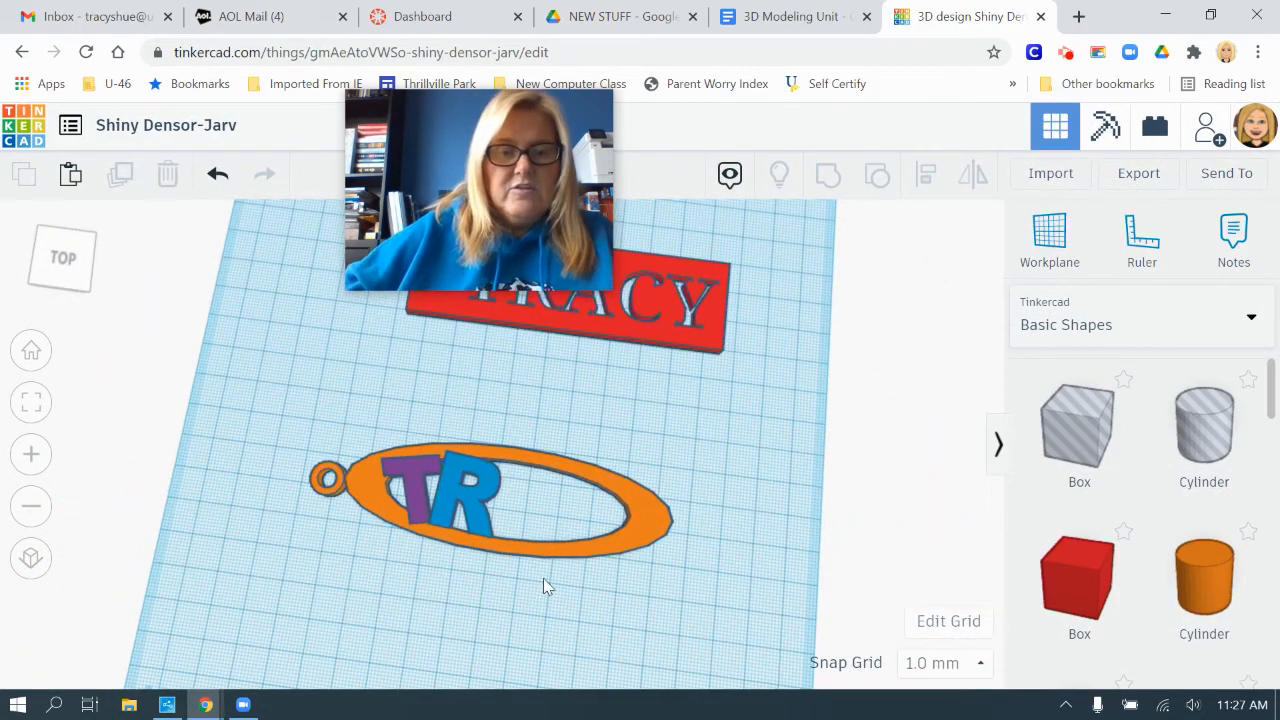
left_click(327, 476)
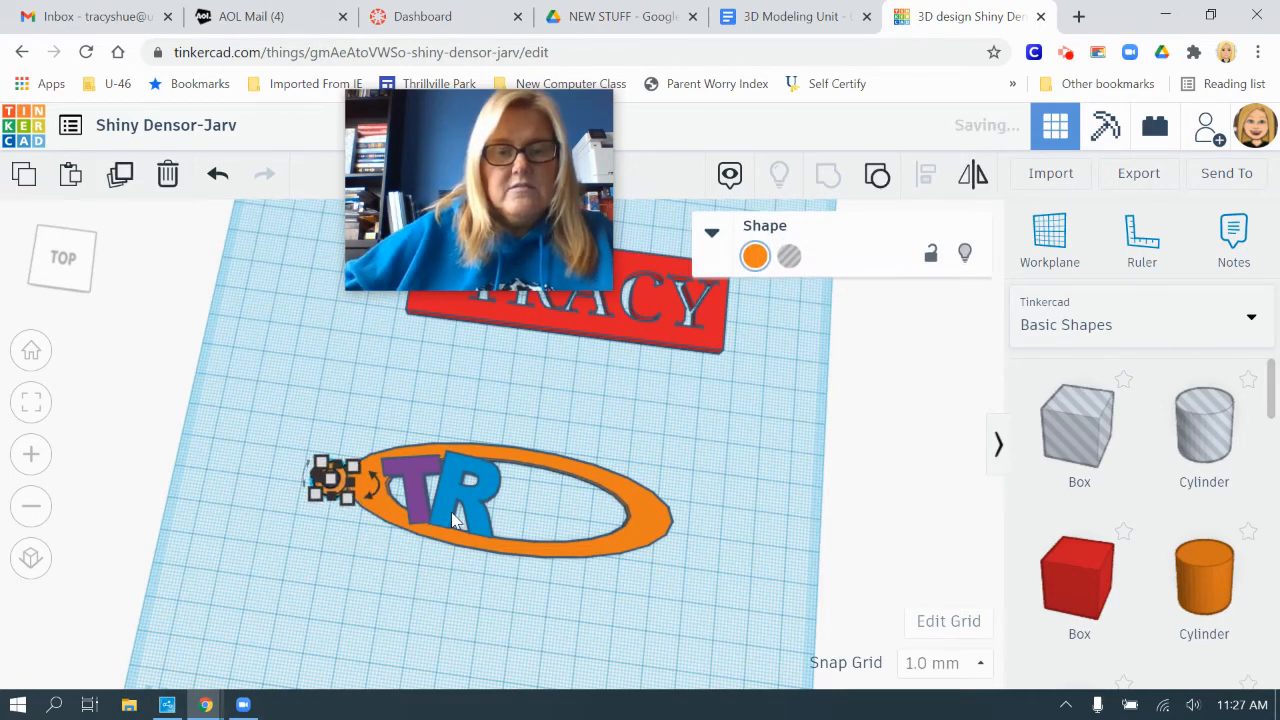
left_click(599, 601)
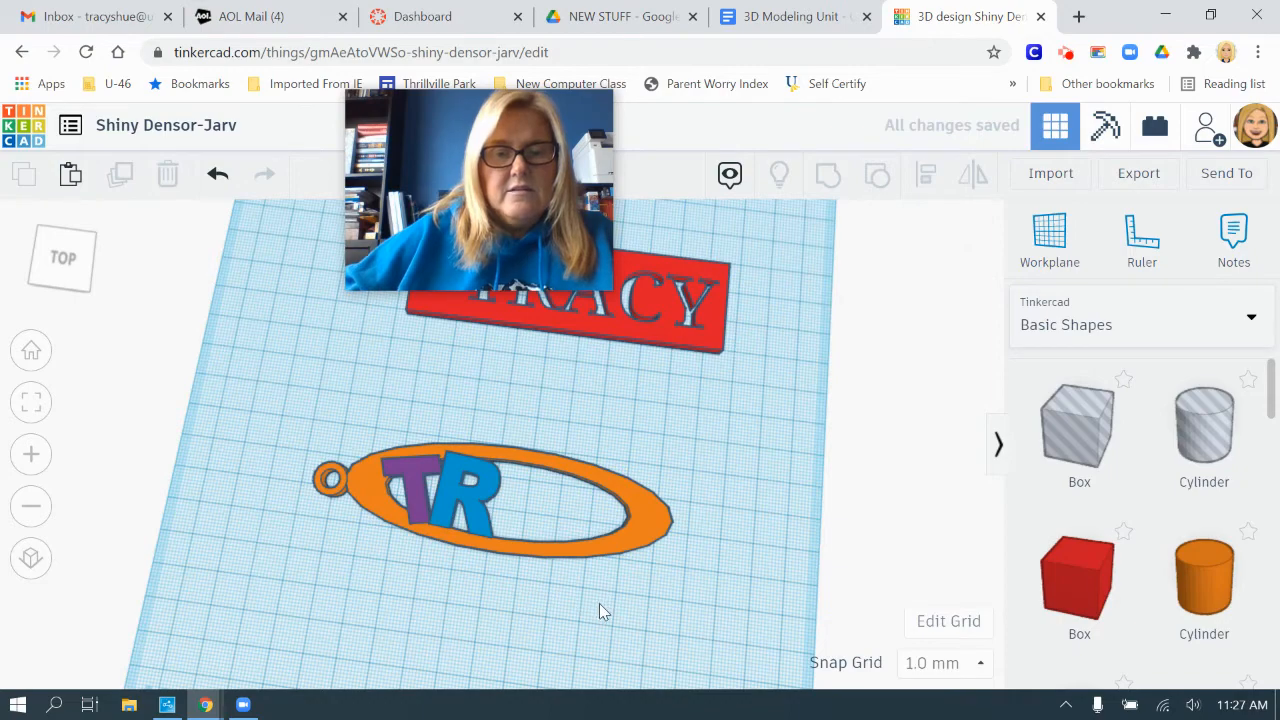
right_click_drag(600, 605, 642, 564)
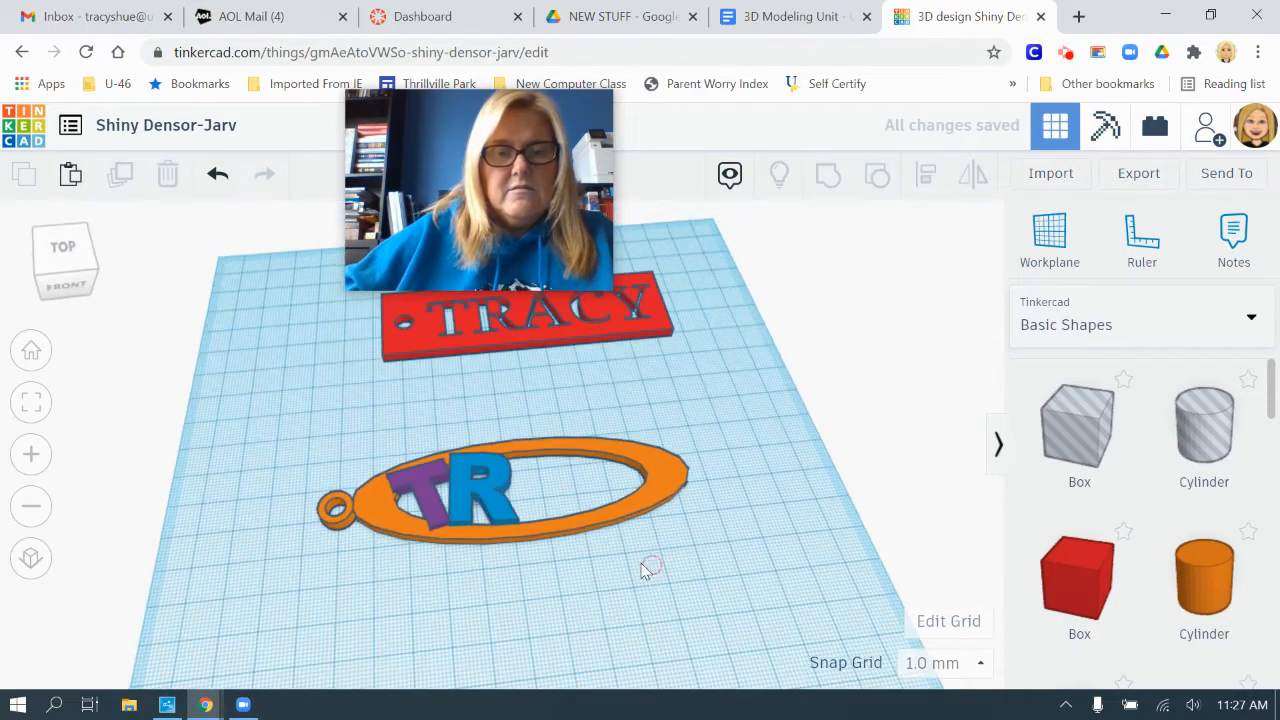
left_click(338, 525)
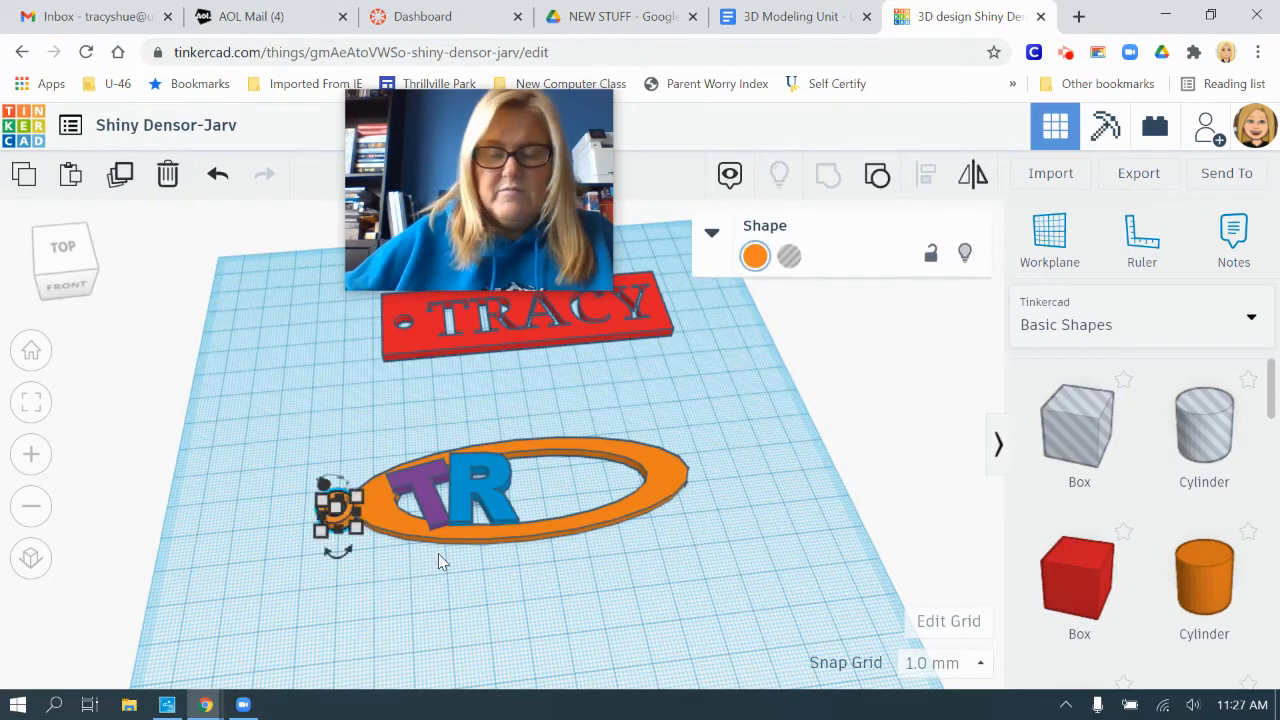
left_click(536, 560)
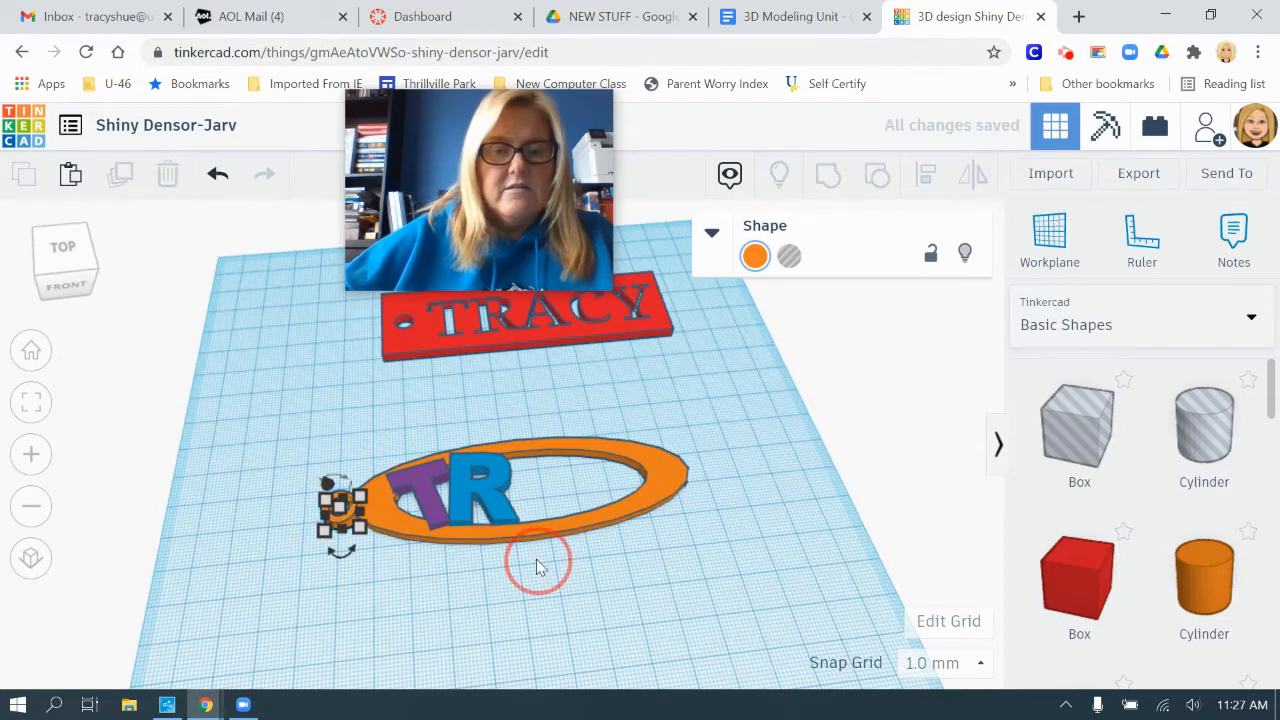
- Group the loop, oval ring and letters into one shape and color it light purple
left_click_drag(279, 445, 750, 600)
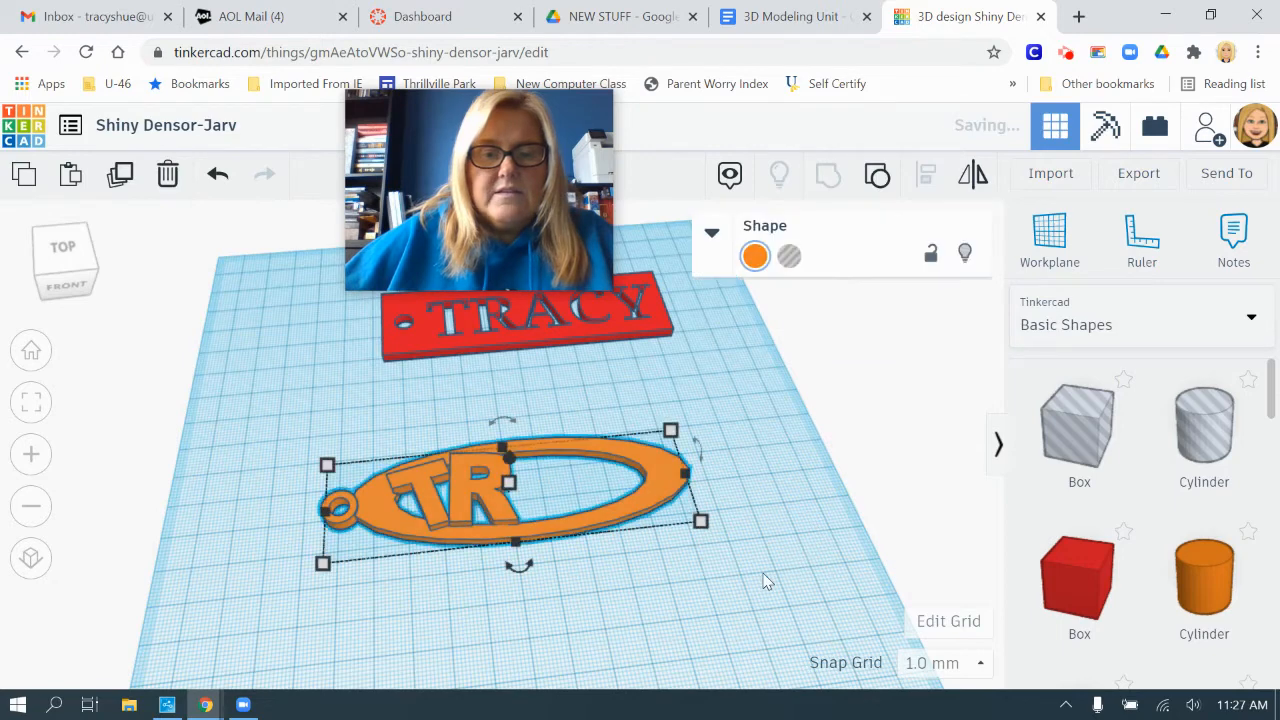
left_click(755, 256)
left_click(1017, 339)
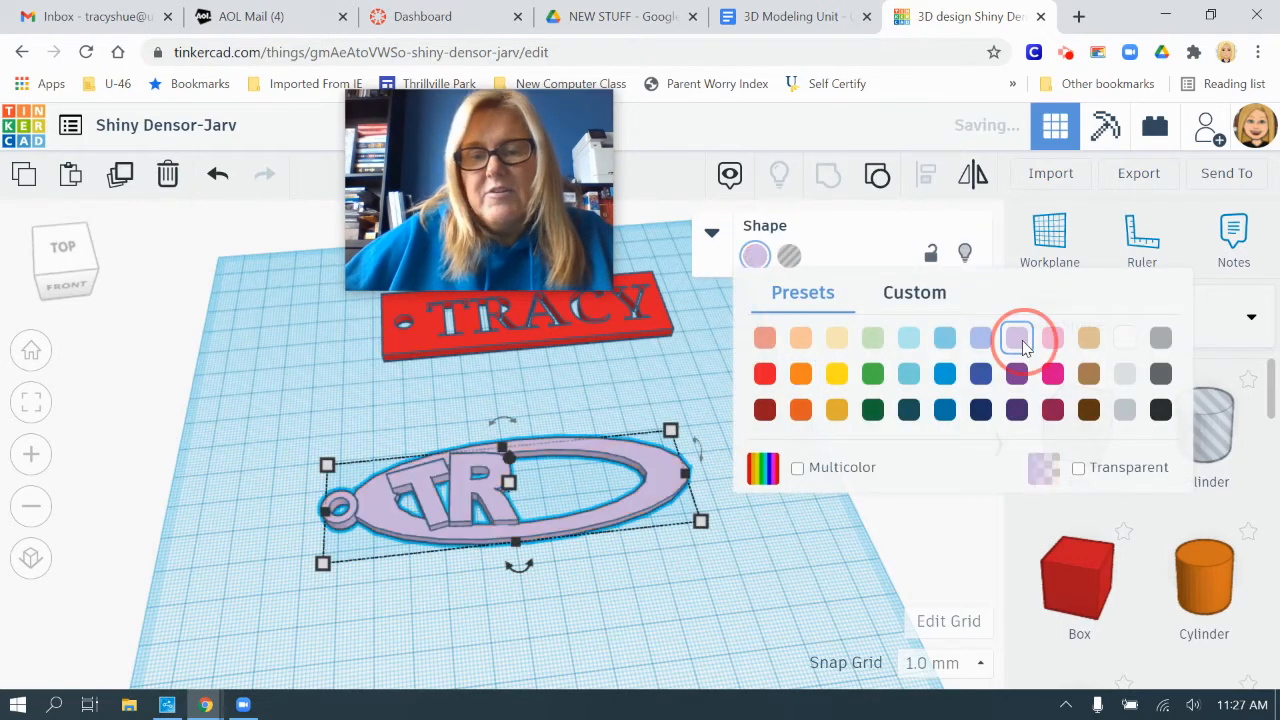
- Move the grouped oval keychain 30 mm across and 31 mm back, close to the red name plate
left_click_drag(474, 506, 445, 429)
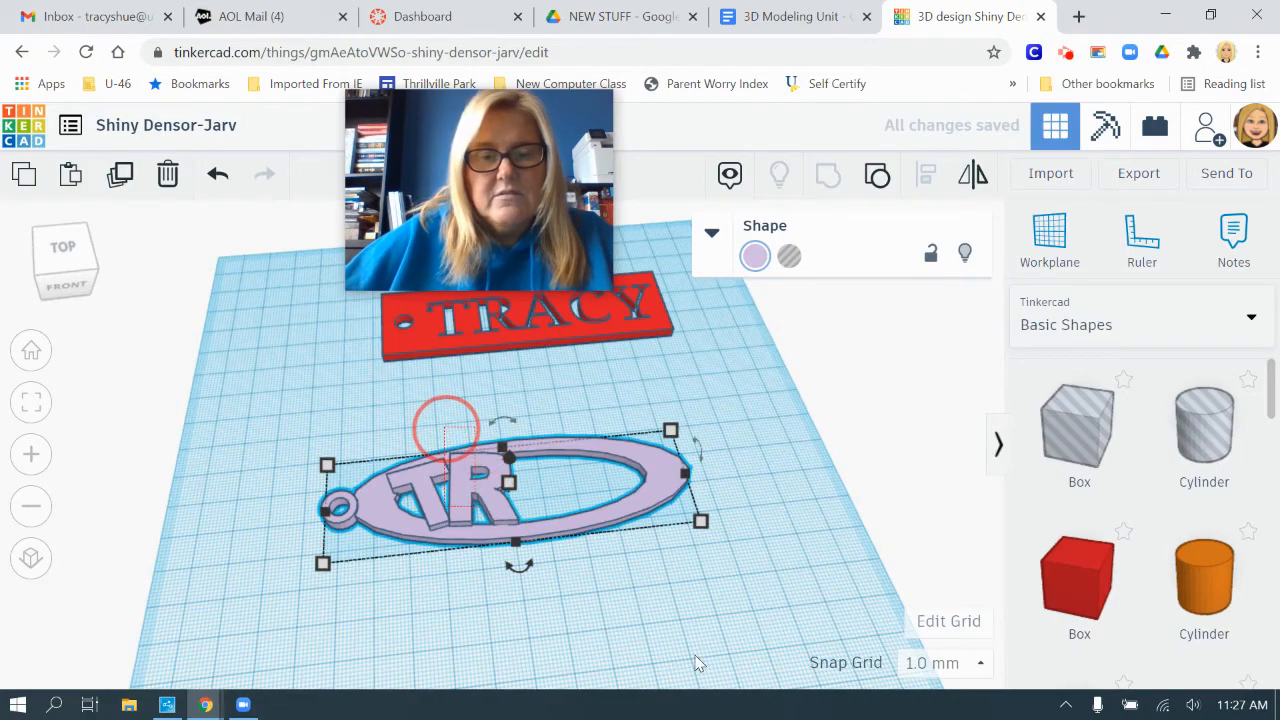
left_click_drag(382, 513, 493, 376)
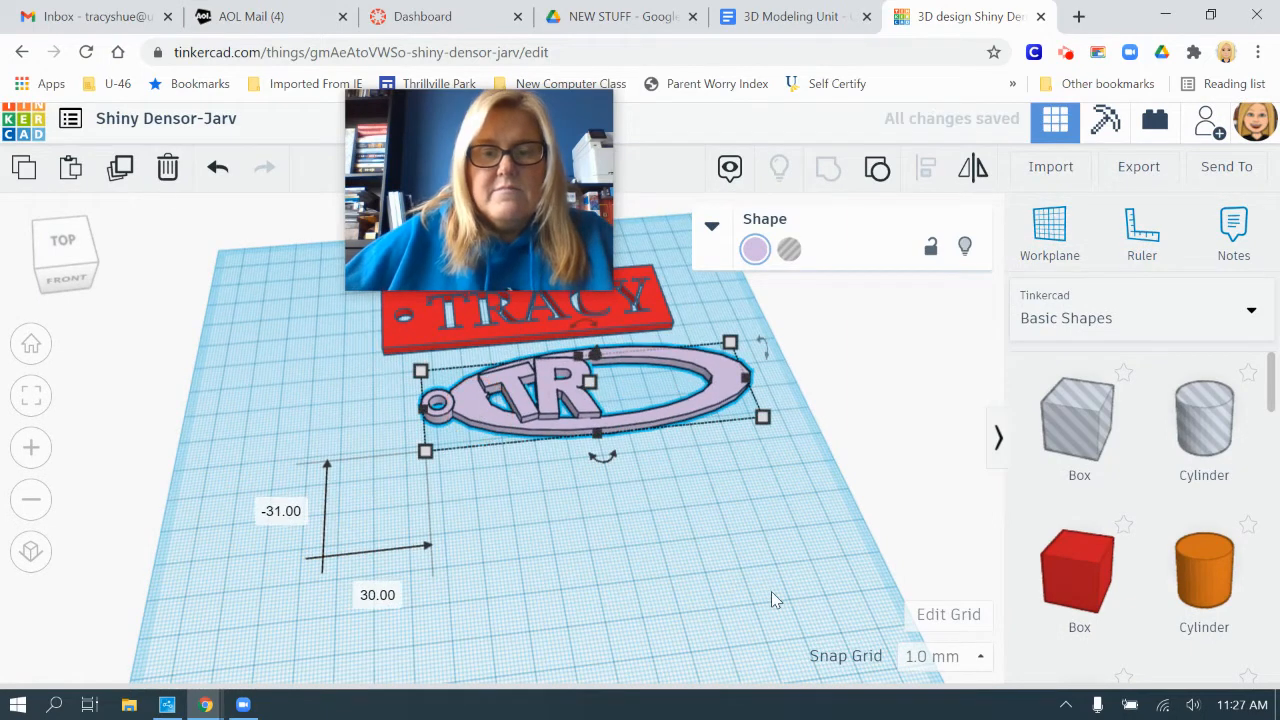
left_click(772, 598)
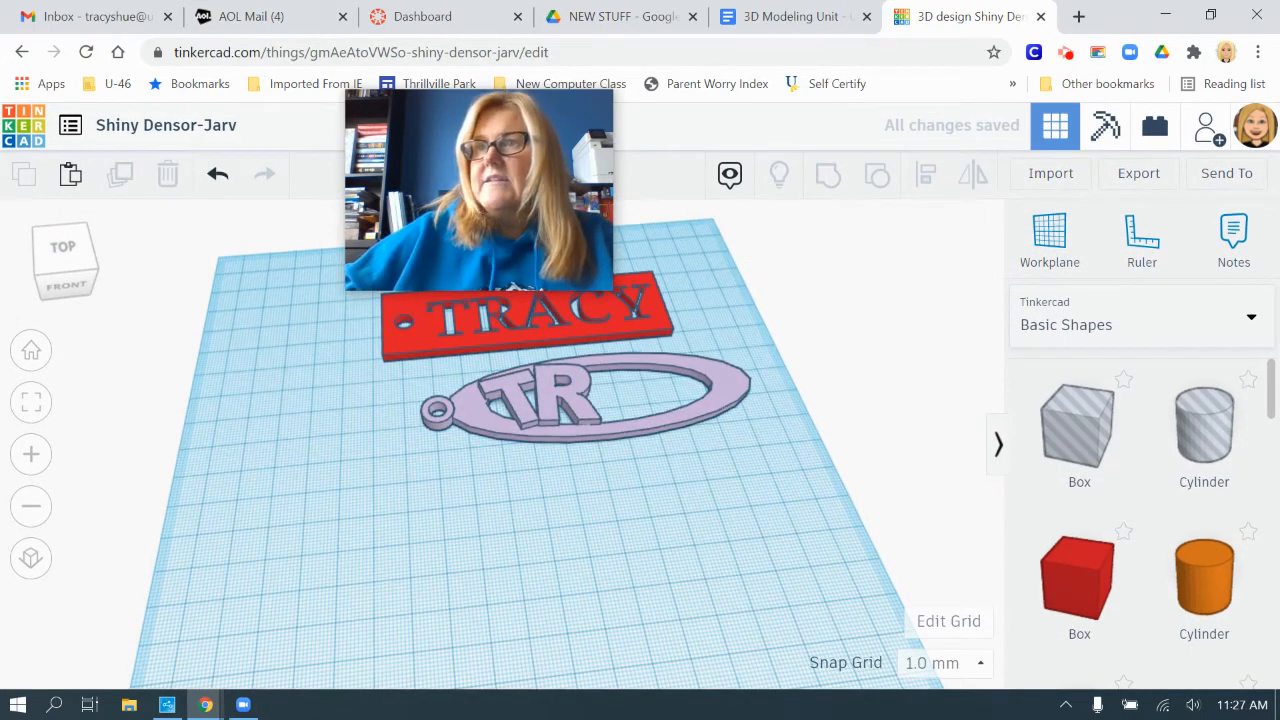
- Switch to the window with the Keychains design, examine all its sample keychains, and return to the working design
left_click_drag(1279, 105, 123, 69)
double_click(123, 69)
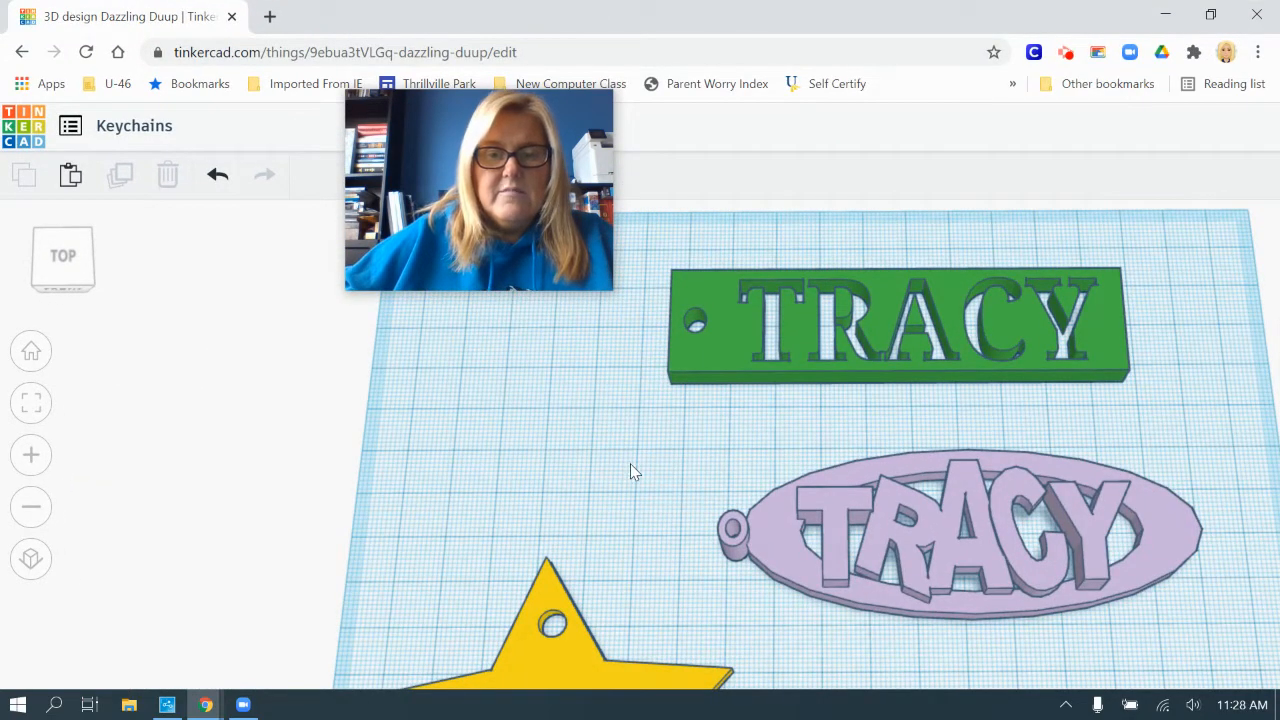
scroll(423, 491, "down", 3)
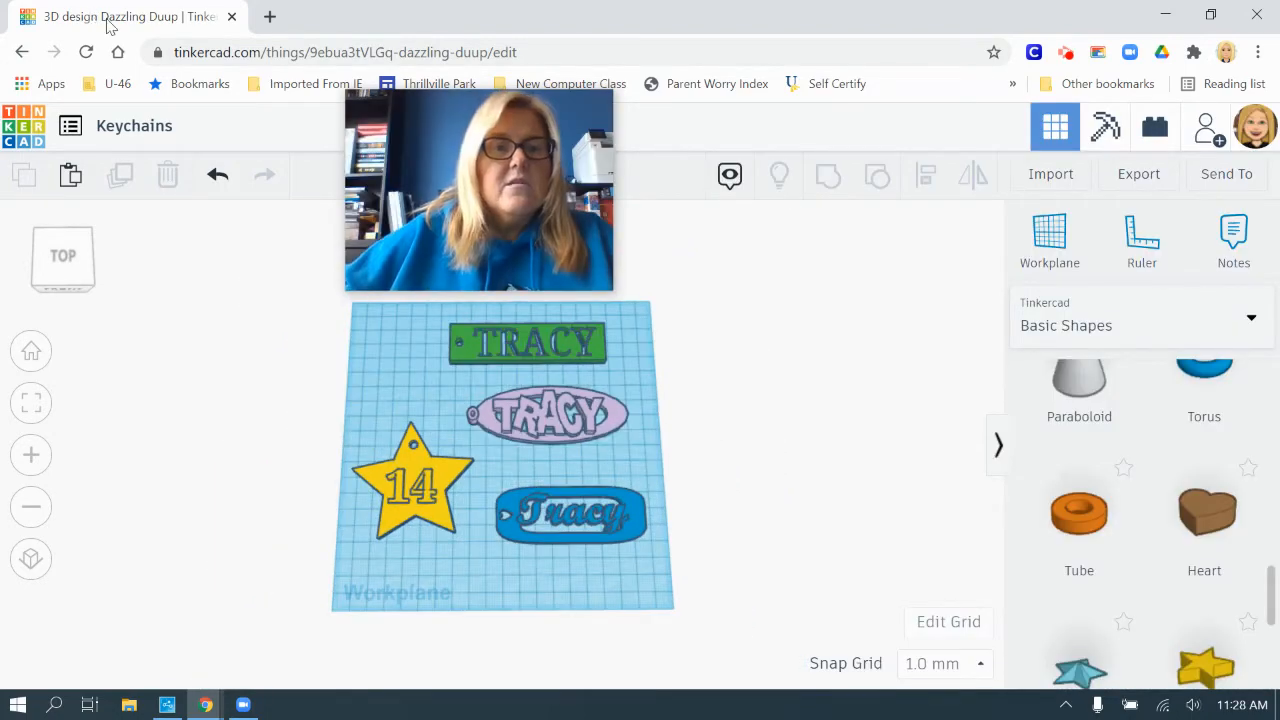
left_click_drag(109, 26, 1279, 160)
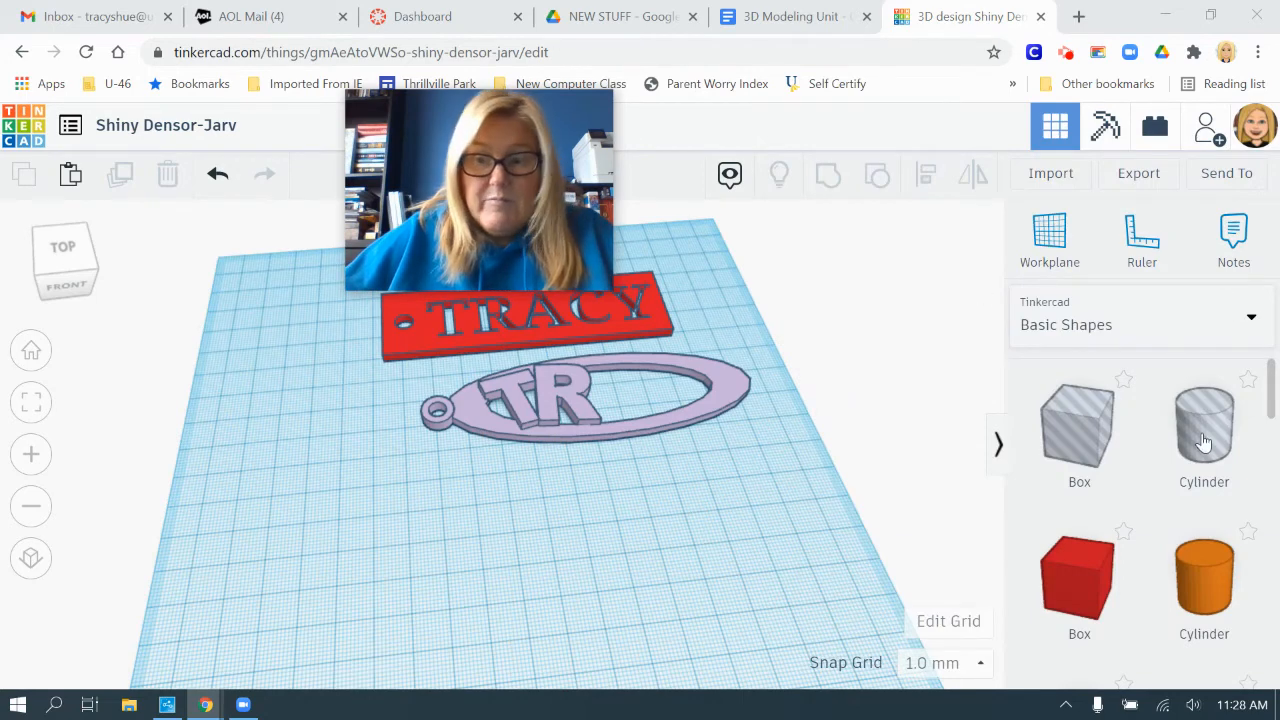
- Place the yellow five-pointed star from the basic shapes on the empty front area of the workplane
scroll(1185, 455, "down", 3)
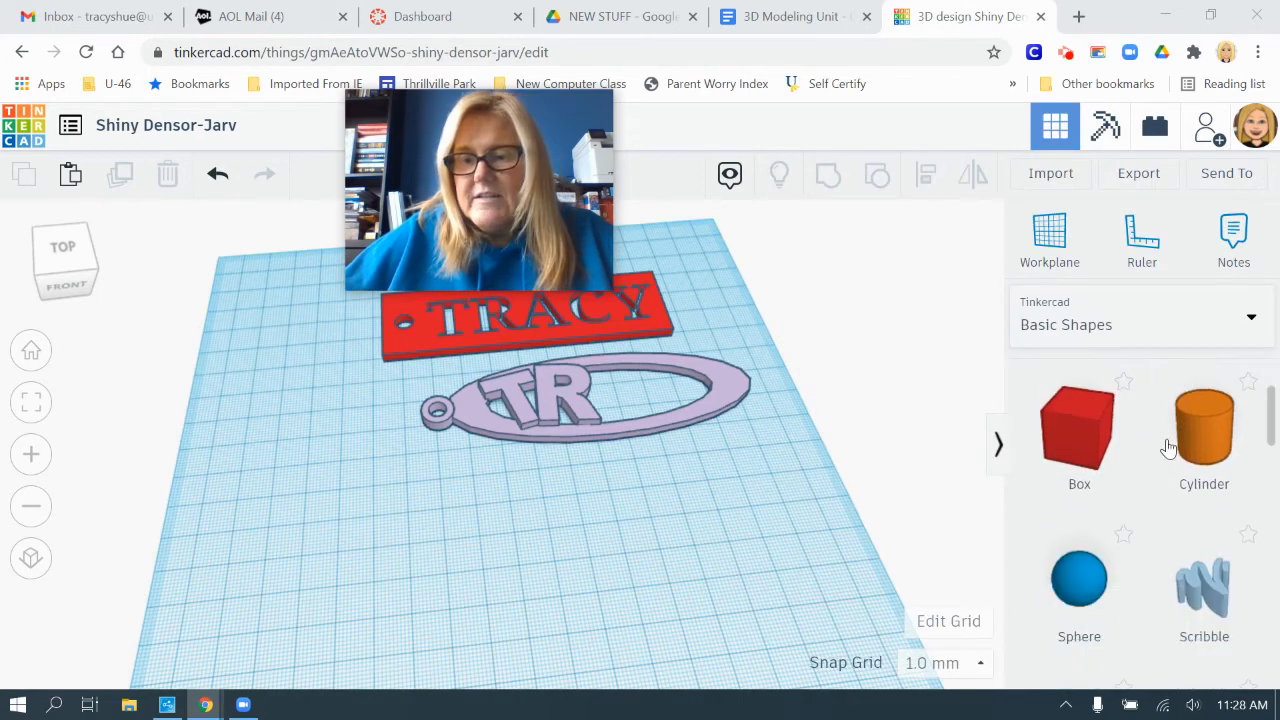
scroll(1168, 446, "down", 8)
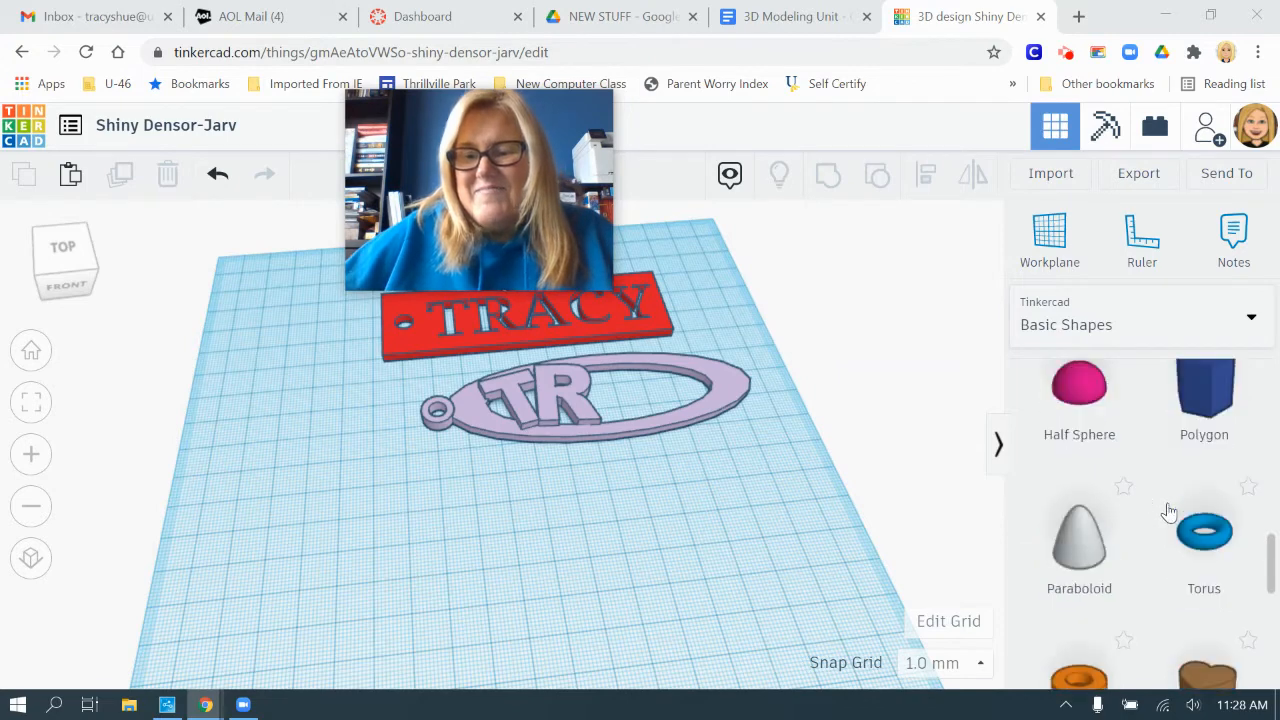
scroll(1168, 512, "down", 5)
scroll(1166, 557, "up", 1)
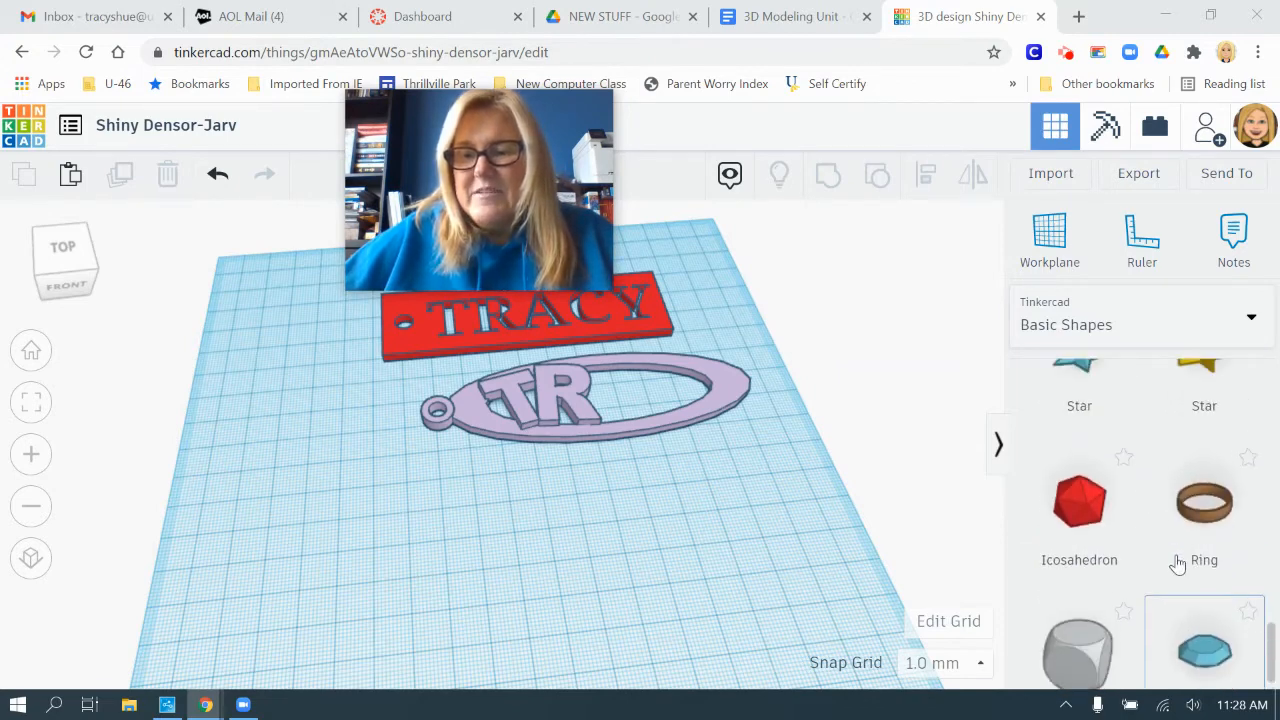
scroll(1177, 565, "up", 5)
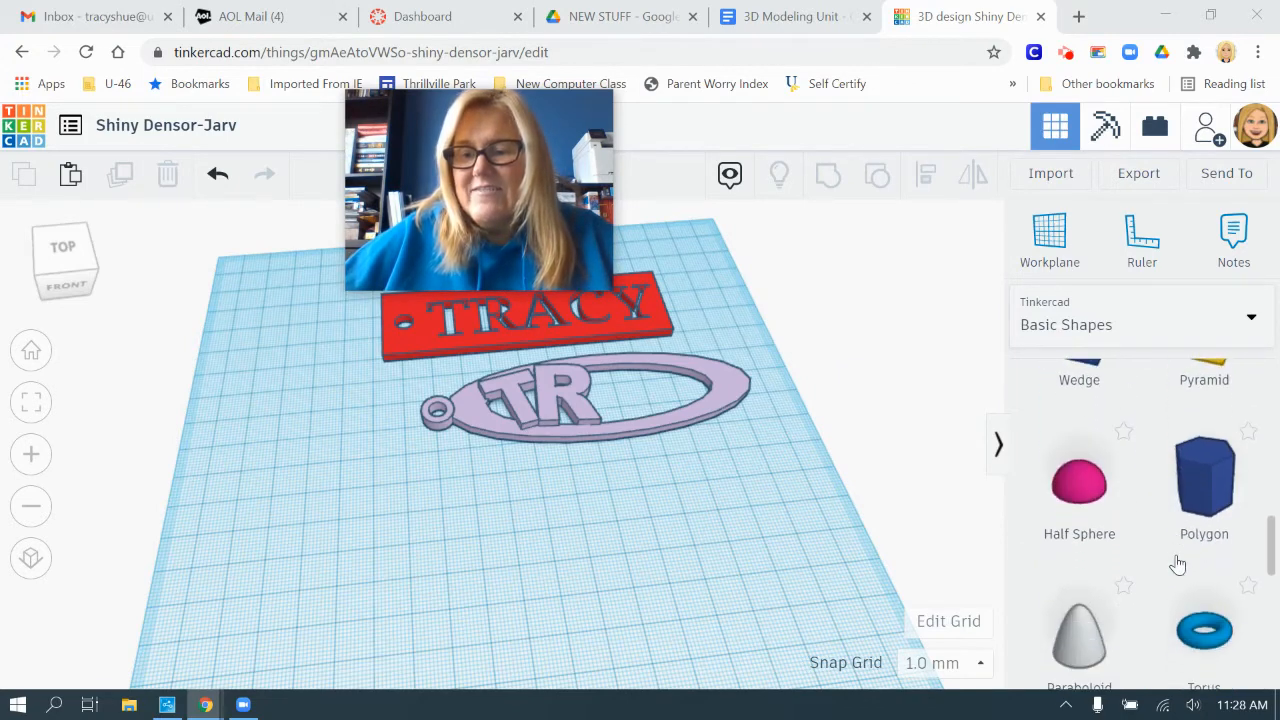
scroll(1177, 565, "down", 3)
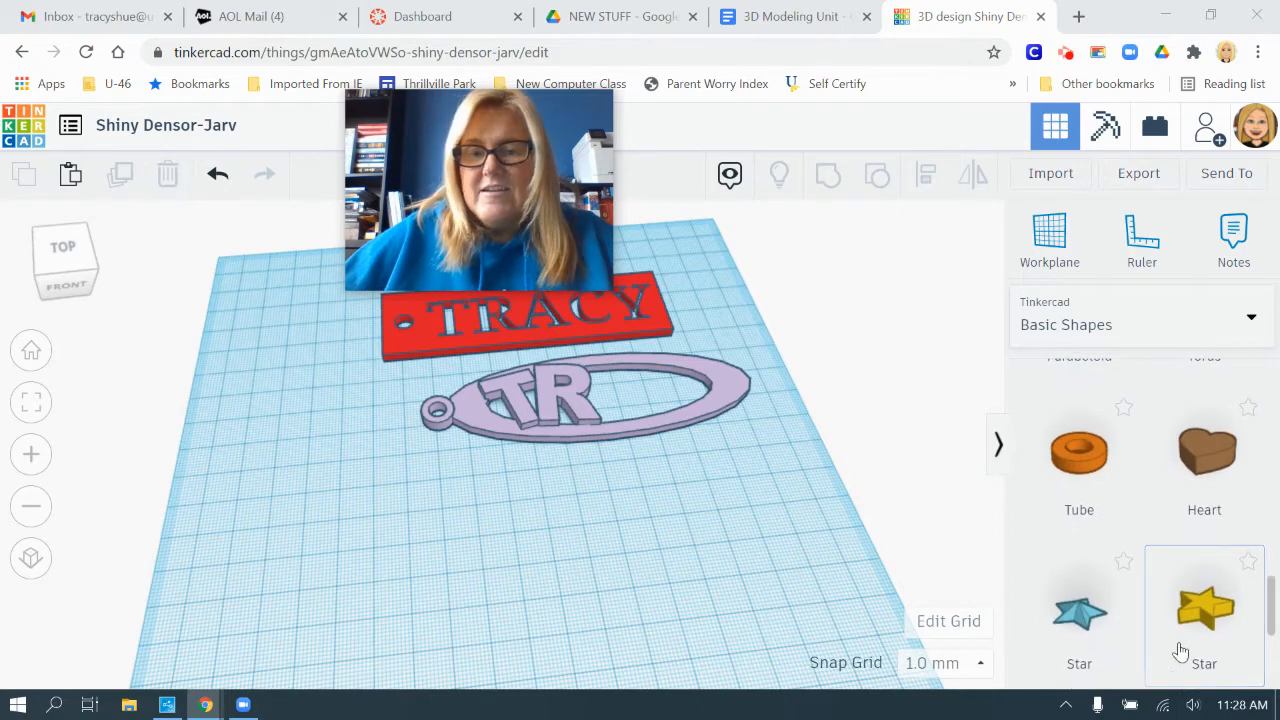
left_click_drag(1208, 612, 425, 587)
- Enlarge the star to about 81 mm deep and position it near the front-left corner of the workplane
left_click_drag(599, 580, 601, 572)
scroll(601, 572, "down", 2)
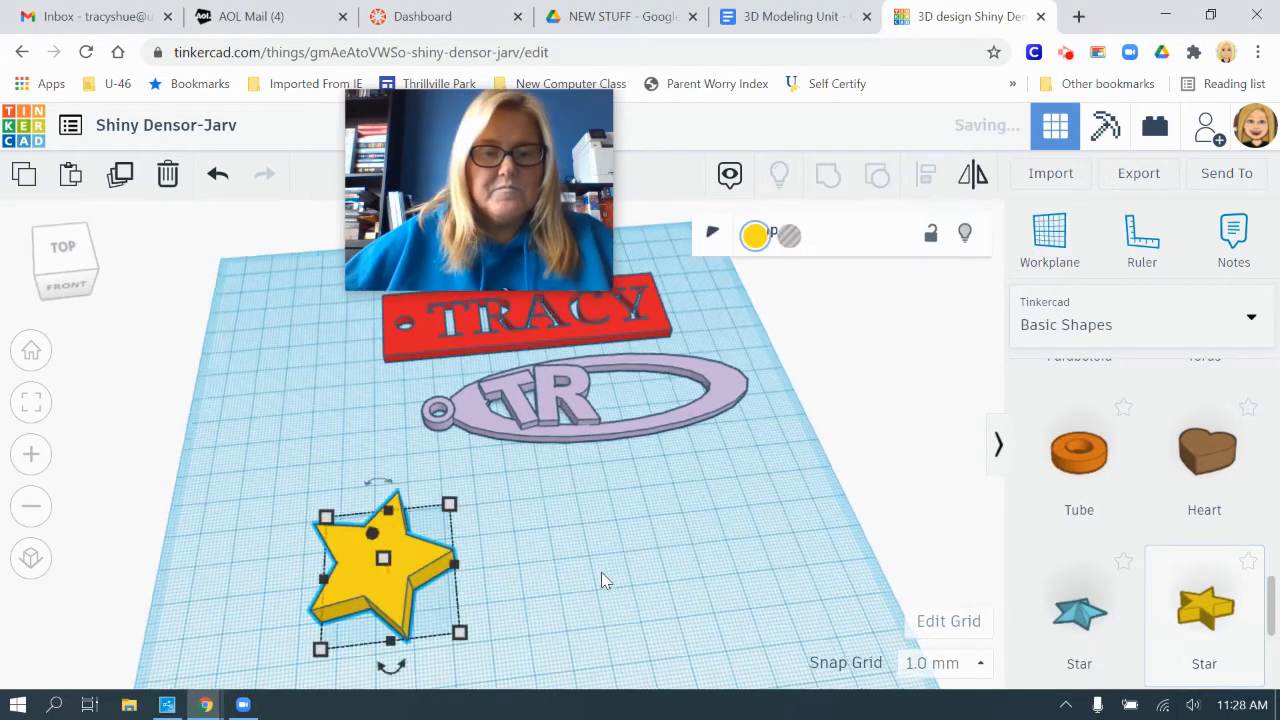
left_click_drag(469, 593, 544, 674)
scroll(716, 635, "down", 3)
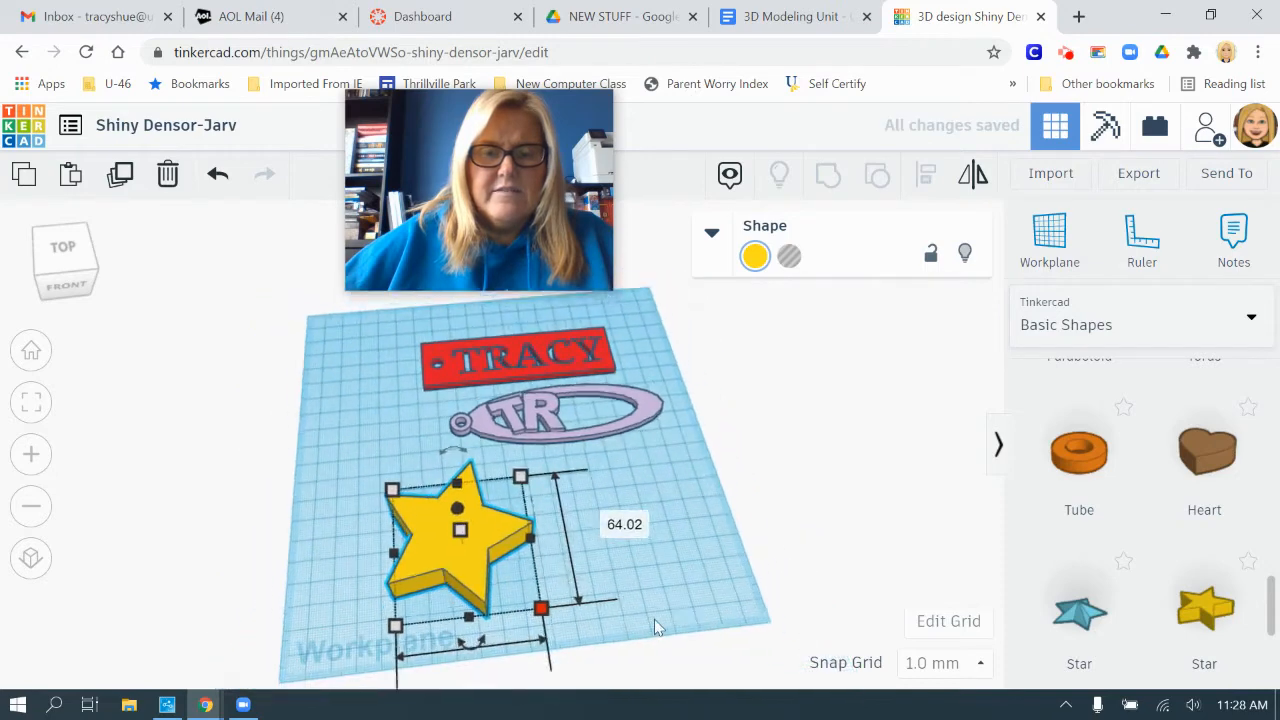
left_click_drag(399, 621, 358, 664)
left_click_drag(481, 529, 424, 545)
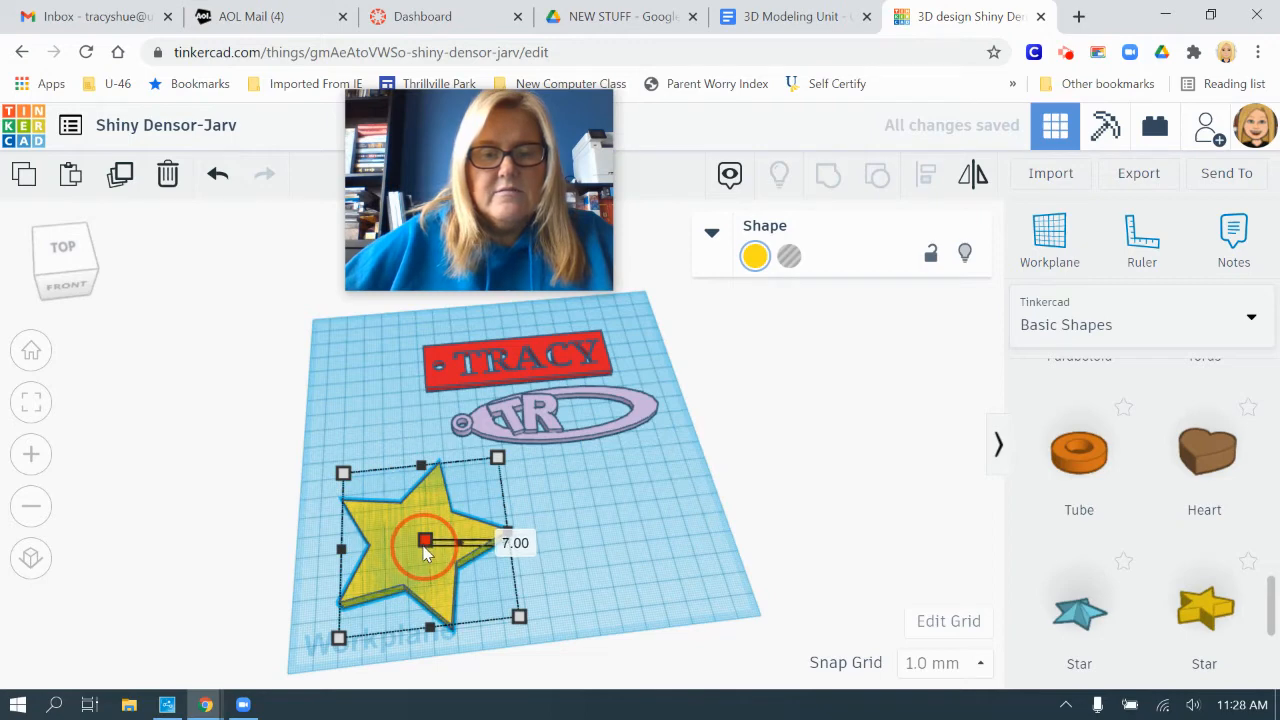
- Set the star's height to 3 mm and deselect it
left_click(515, 543)
type("3")
key("Return")
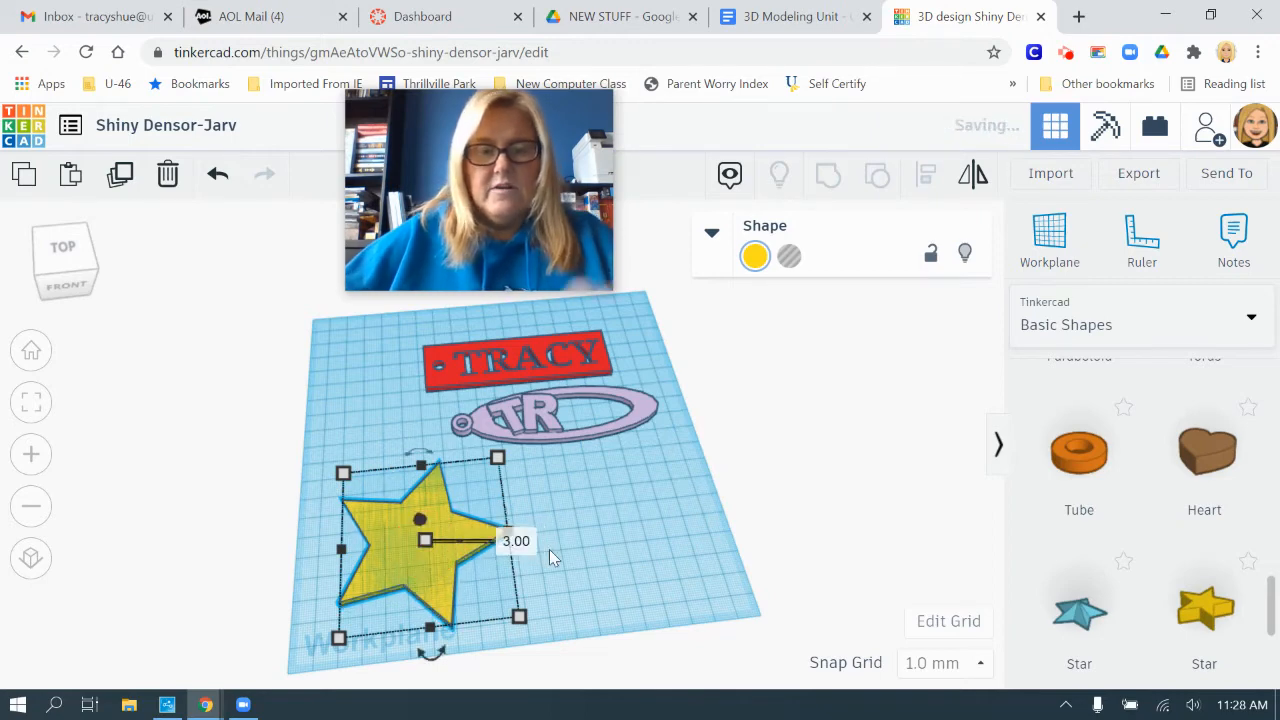
left_click(564, 590)
- Rotate the star flat on the workplane by -22.5° so one point faces the back
right_click_drag(564, 590, 566, 531)
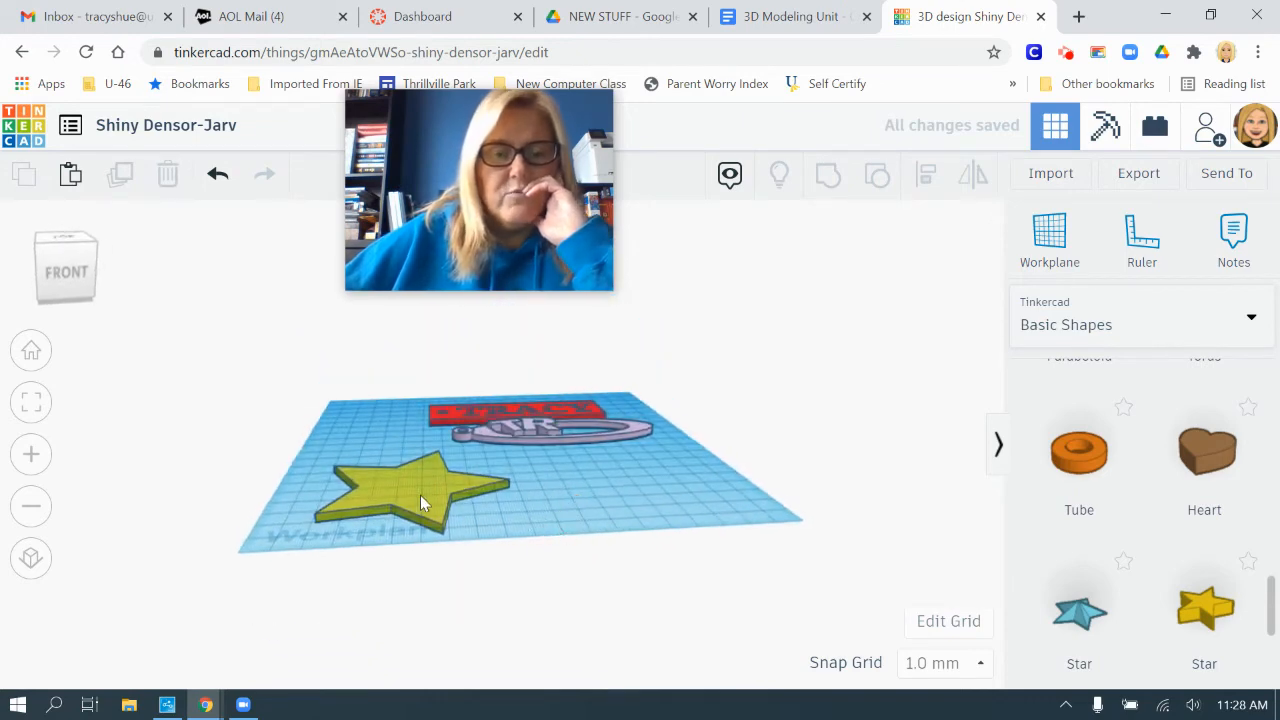
left_click(423, 502)
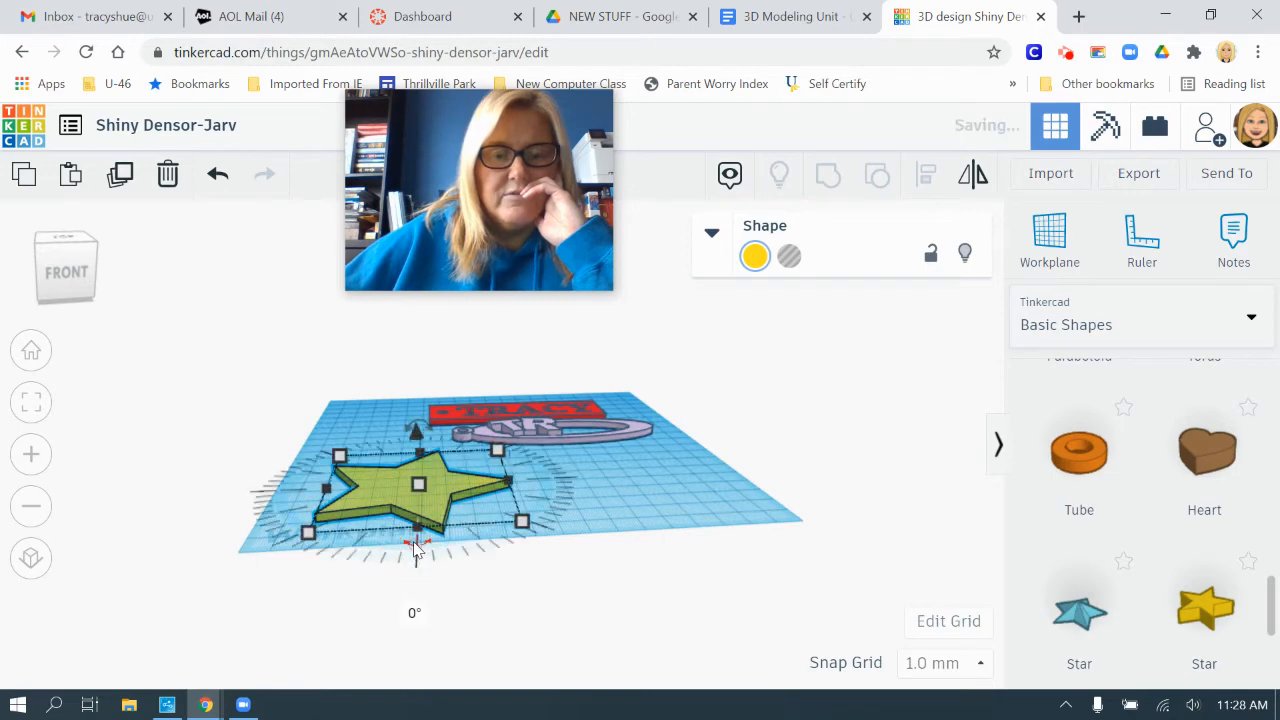
left_click_drag(418, 551, 420, 540)
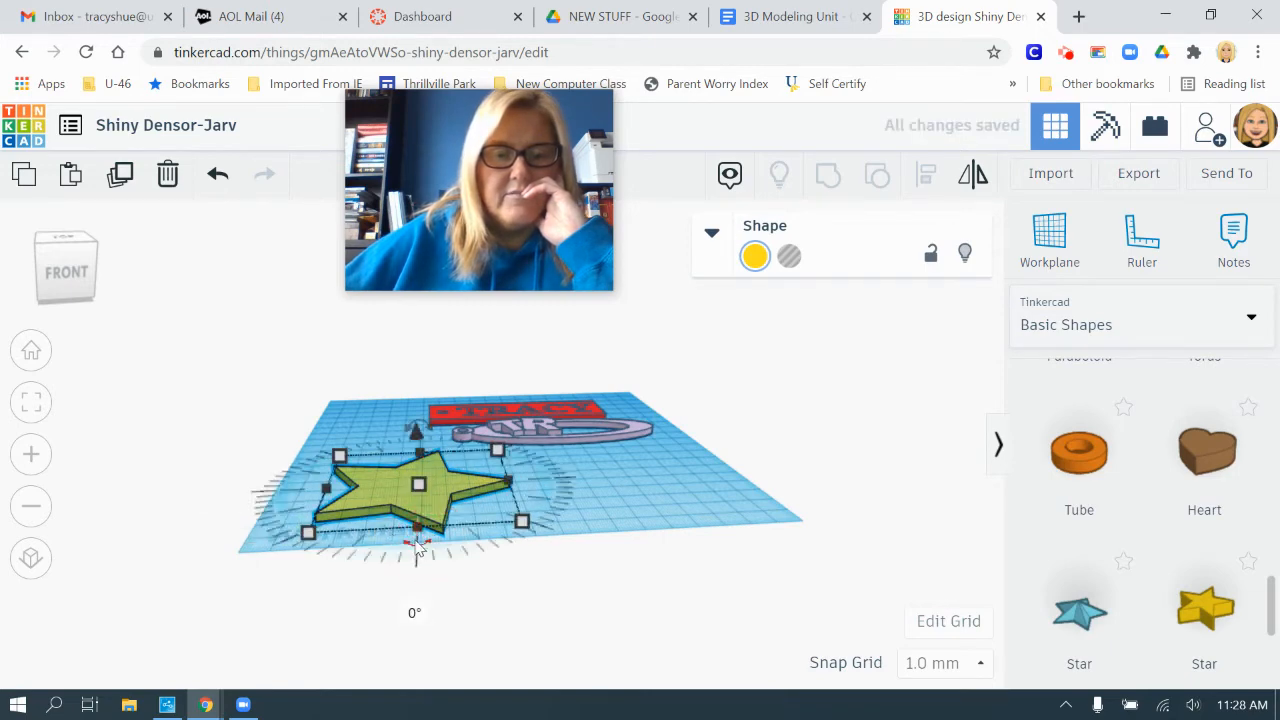
left_click(418, 535)
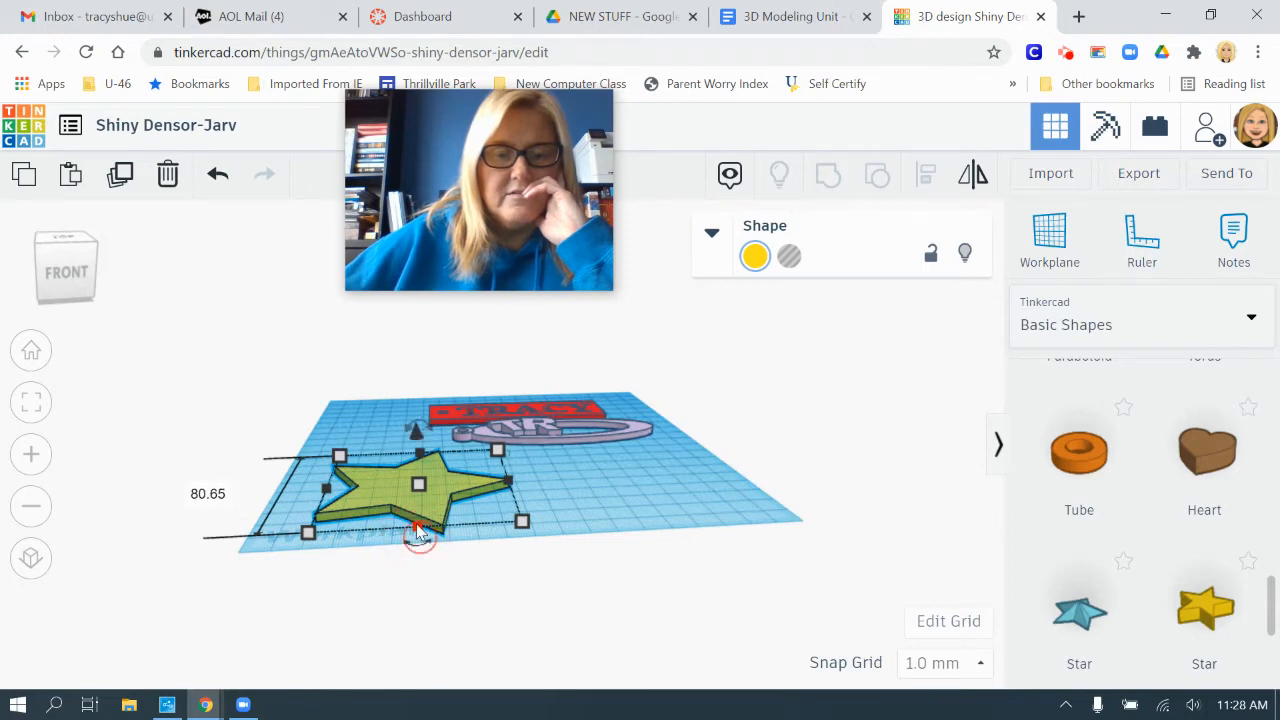
left_click_drag(413, 552, 510, 553)
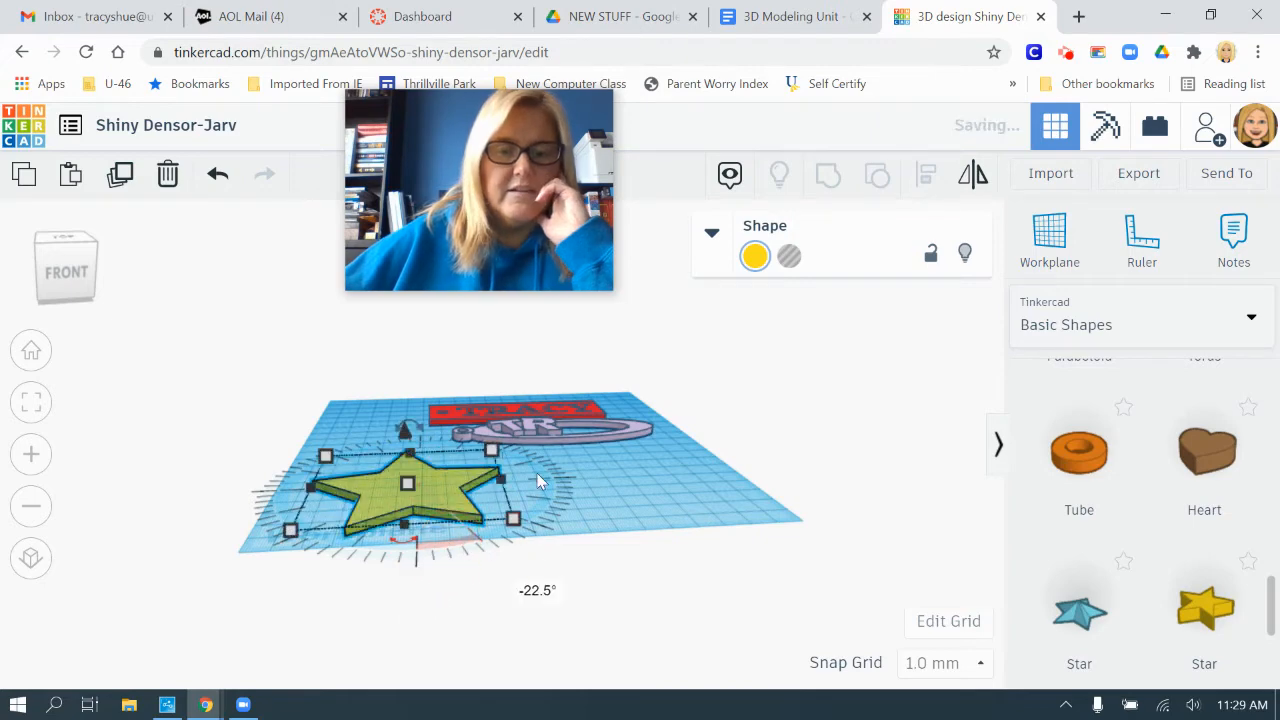
right_click_drag(628, 557, 596, 592)
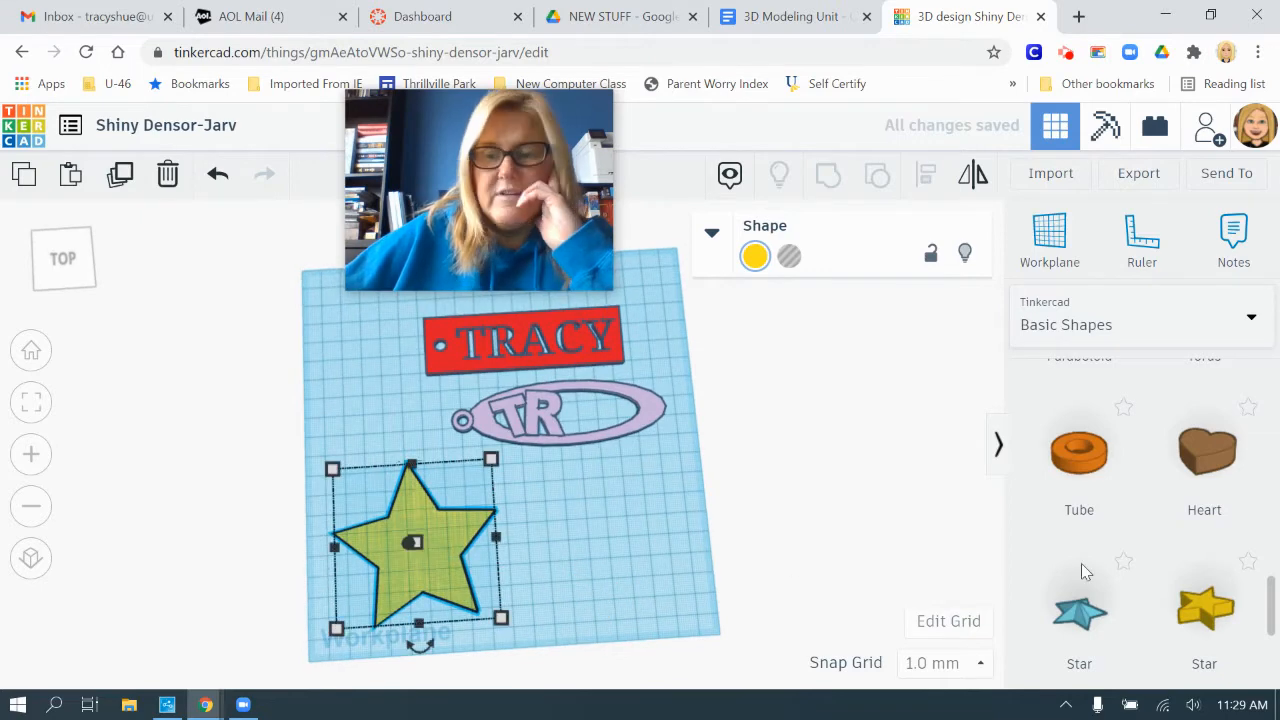
- Place the number 1 from the Text and numbers shapes on the workplane beside the star
left_click(1050, 339)
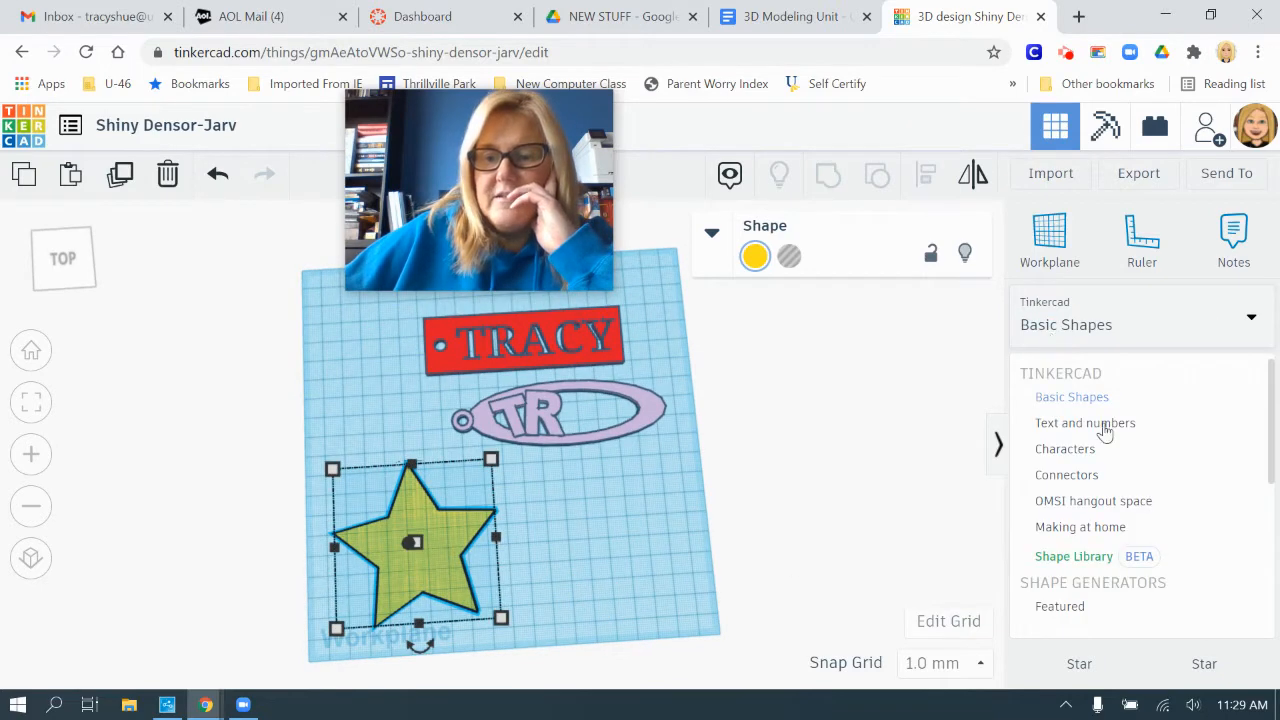
left_click(1094, 425)
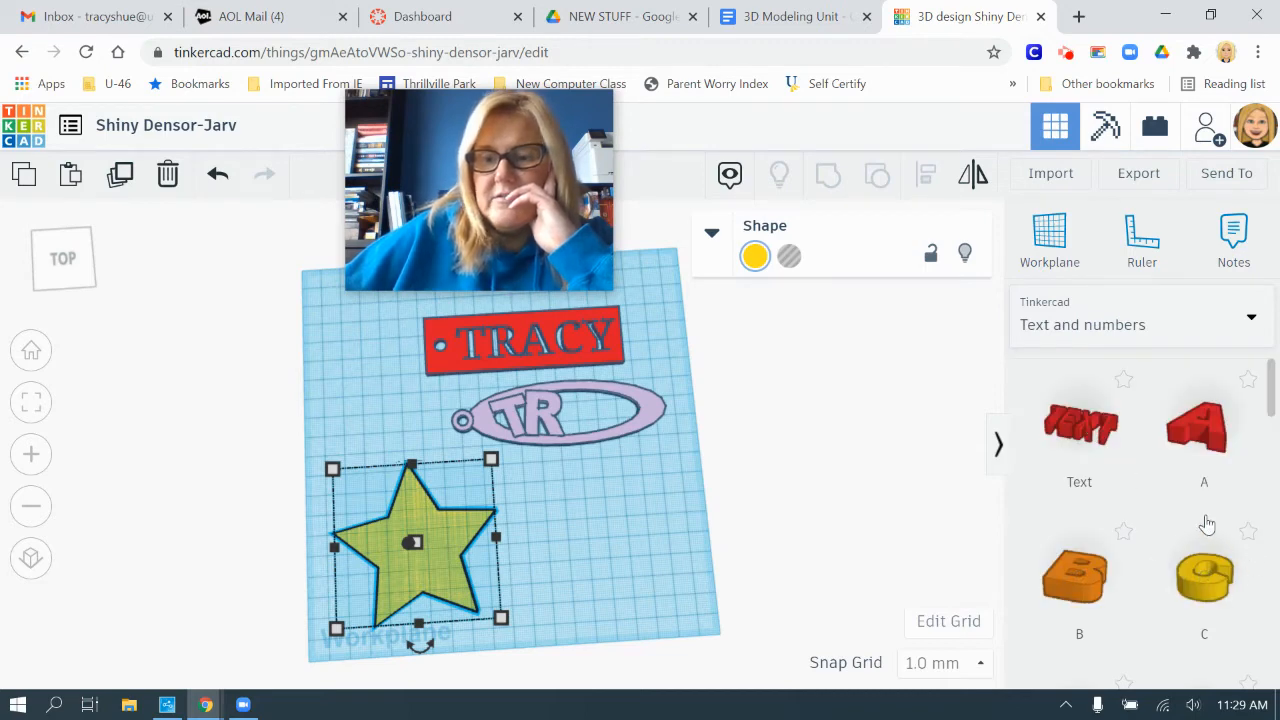
scroll(1207, 524, "down", 15)
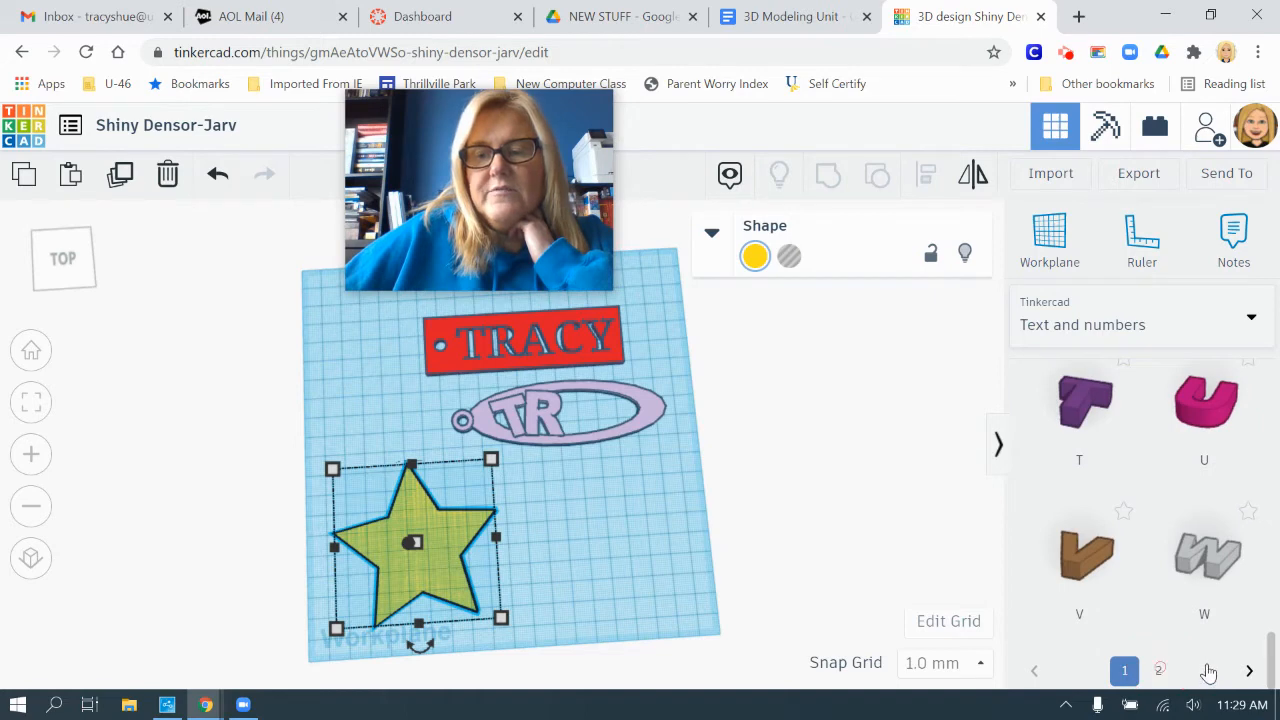
scroll(1157, 557, "down", 3)
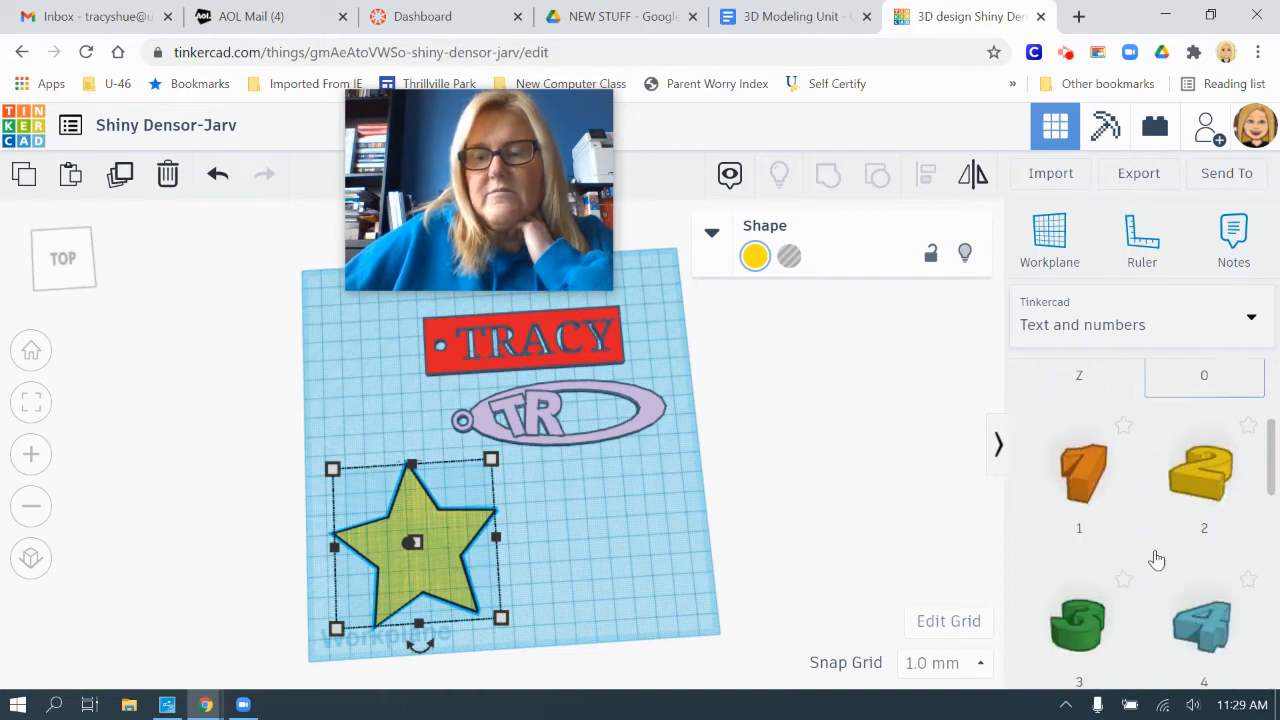
scroll(1154, 552, "down", 1)
scroll(1129, 506, "up", 1)
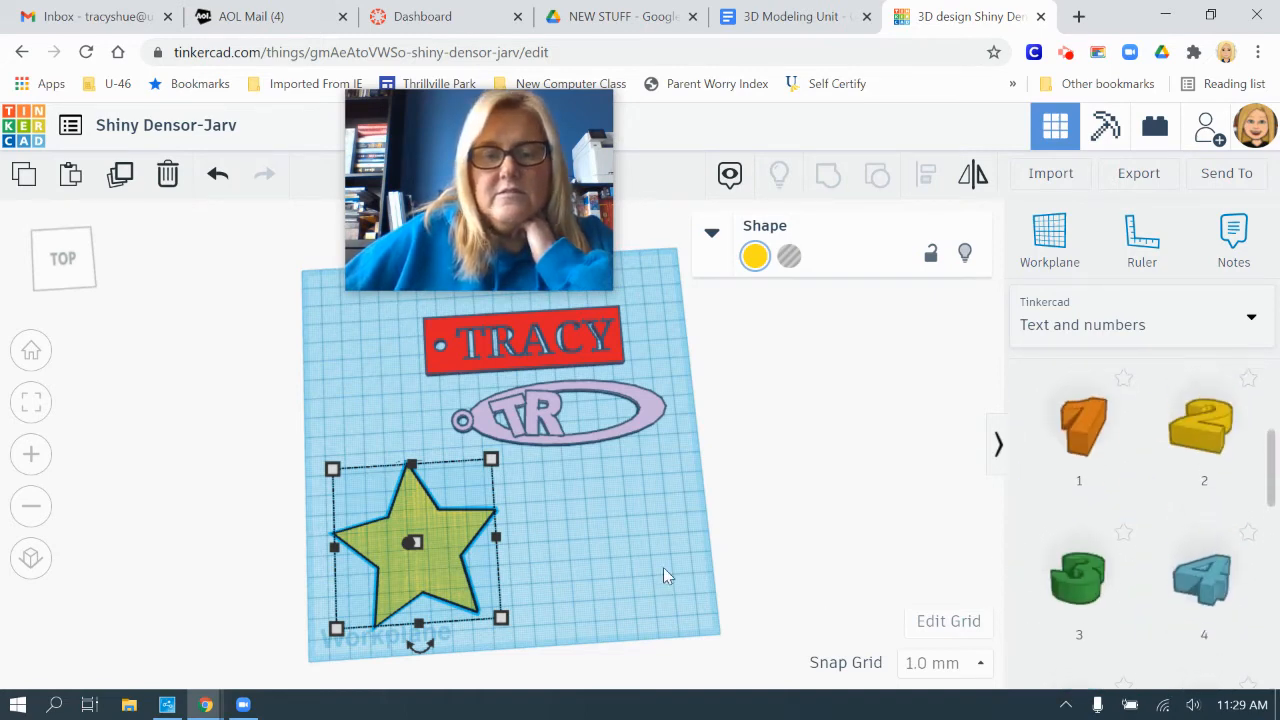
right_click_drag(663, 567, 652, 528)
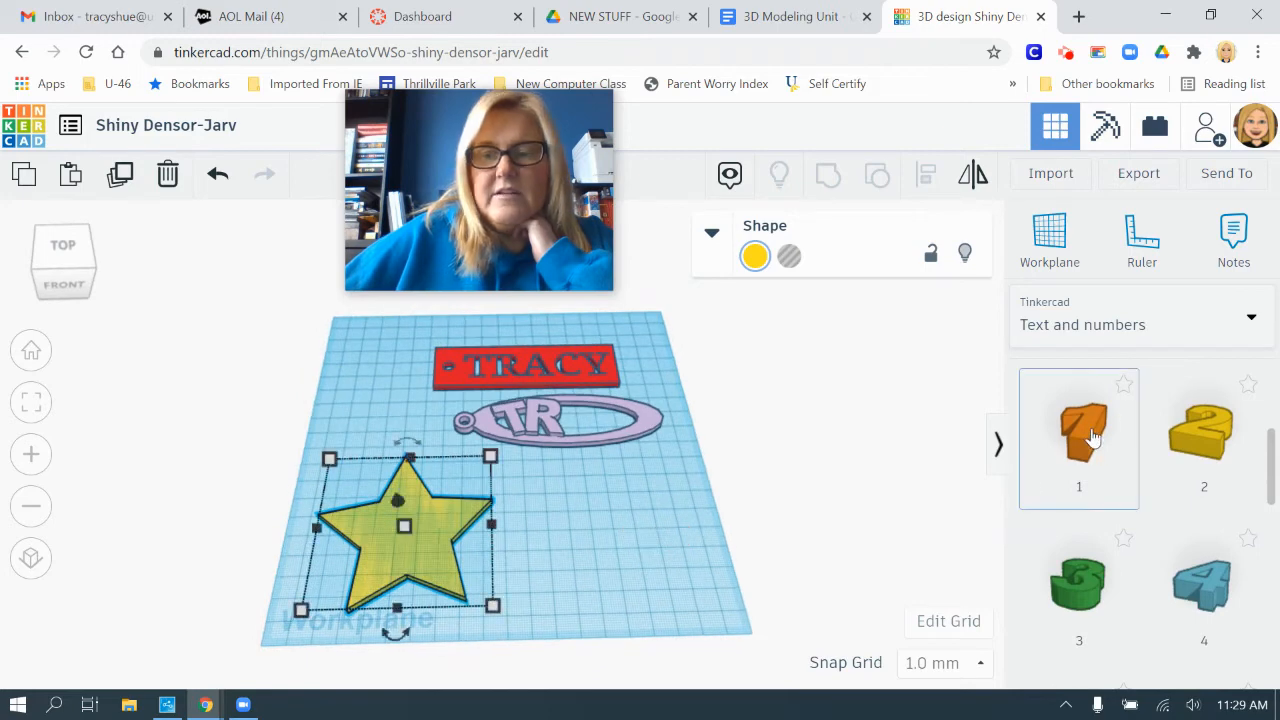
left_click_drag(1093, 437, 497, 566)
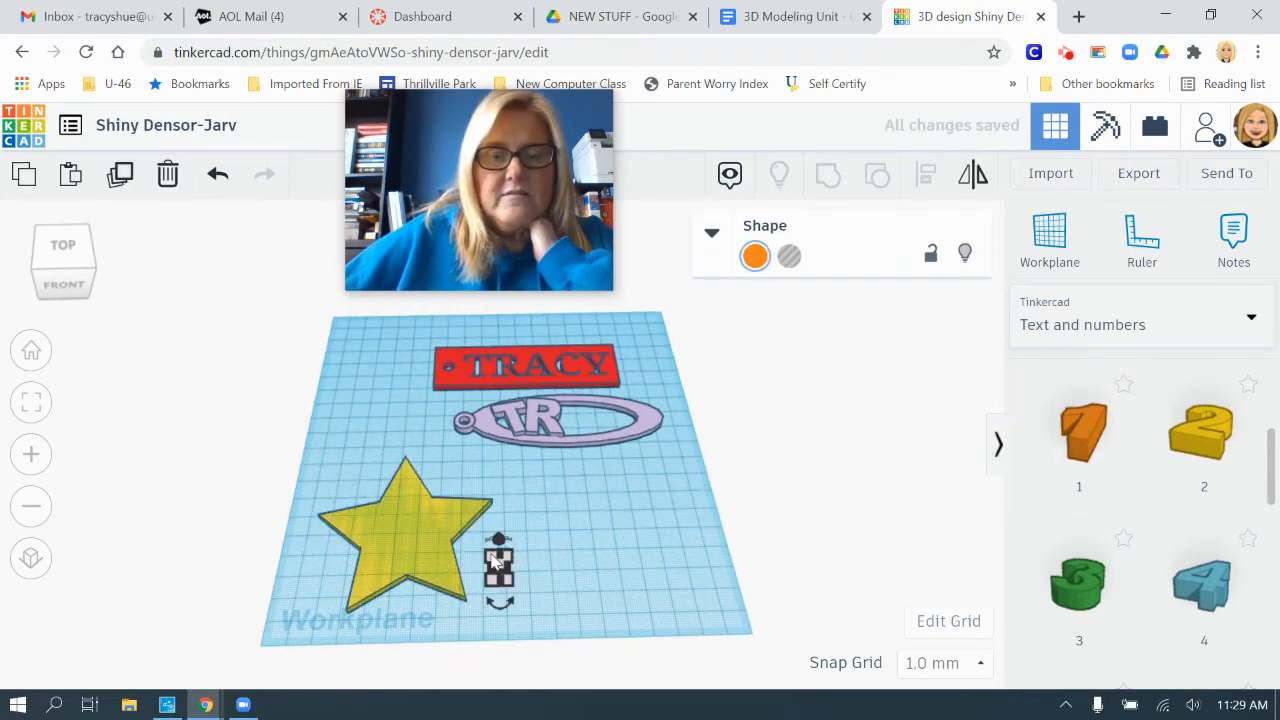
- Enlarge the number 1 to about 25 mm deep and move it onto the star
left_click_drag(494, 560, 444, 499)
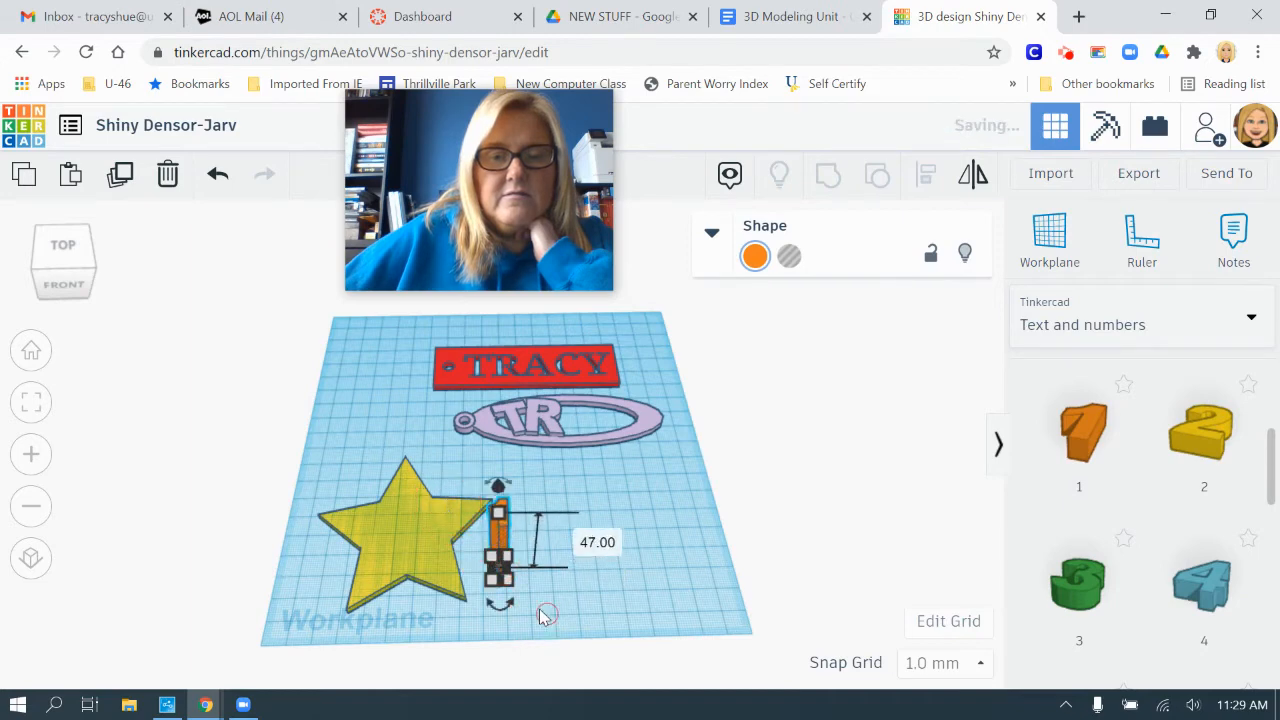
left_click_drag(507, 579, 527, 620)
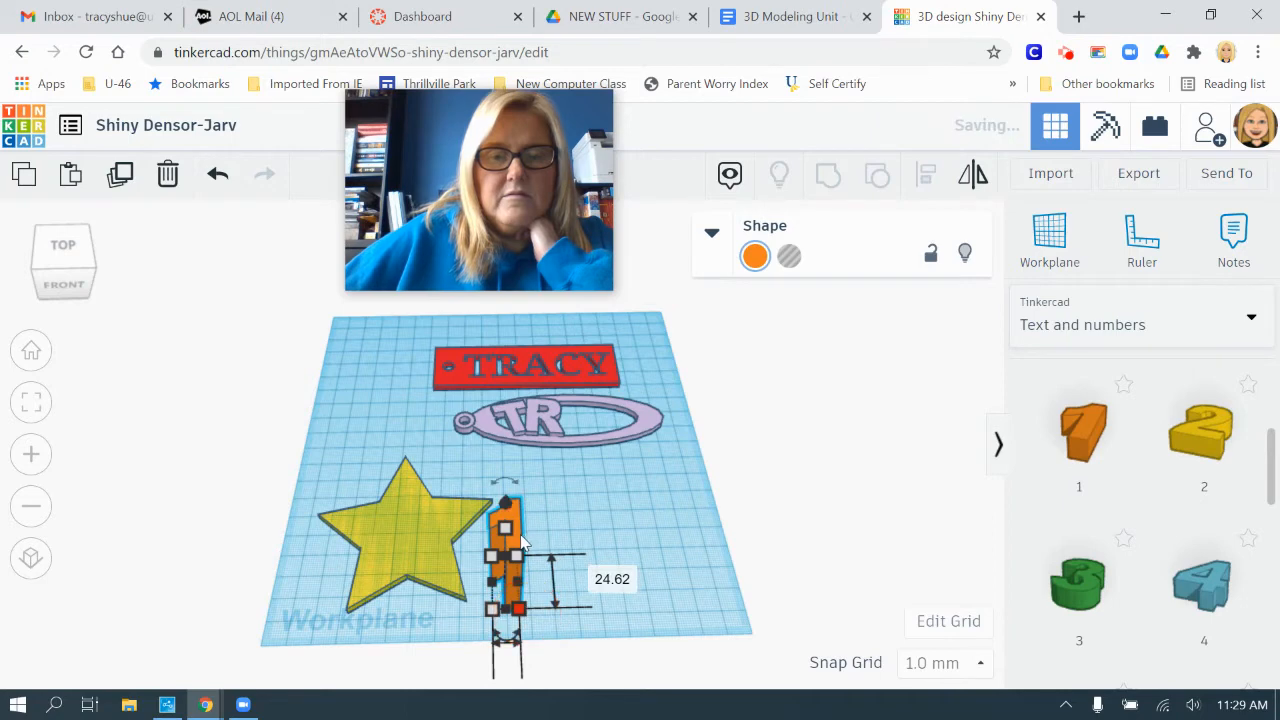
left_click_drag(505, 528, 392, 565)
- Set the height of the number 1 to 5 mm
left_click(532, 548)
left_click(496, 564)
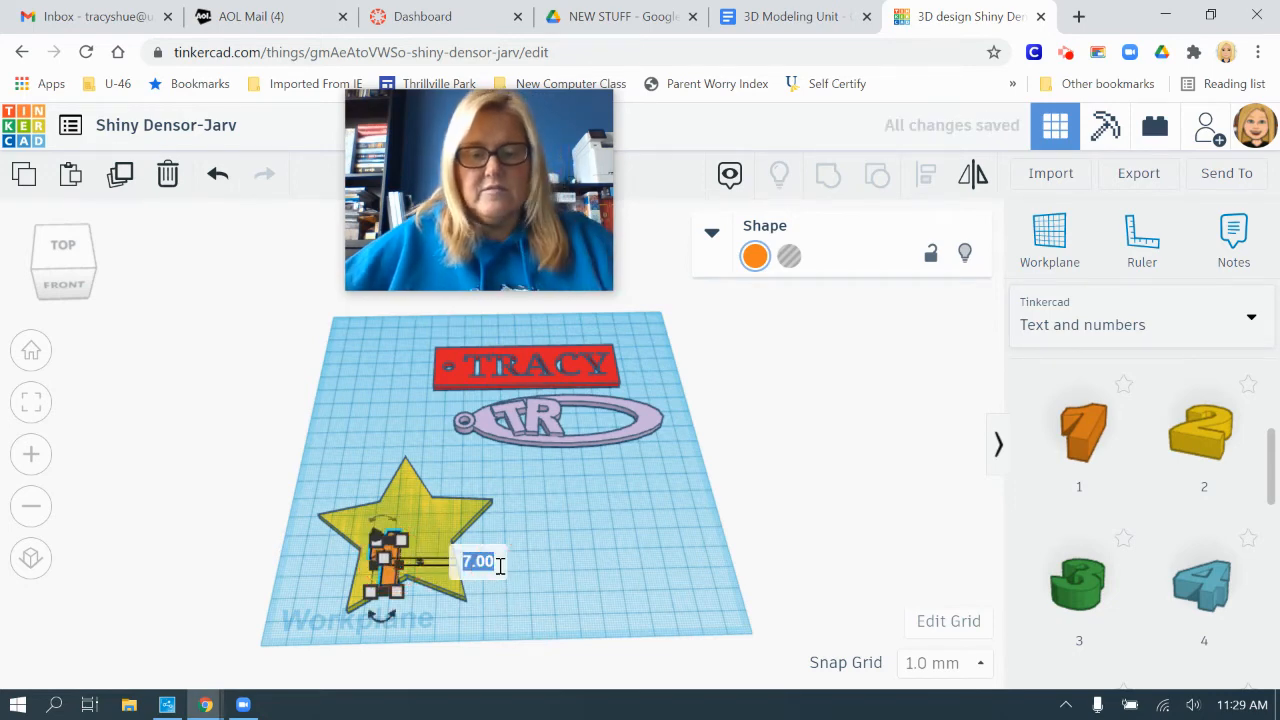
type("5")
key("Return")
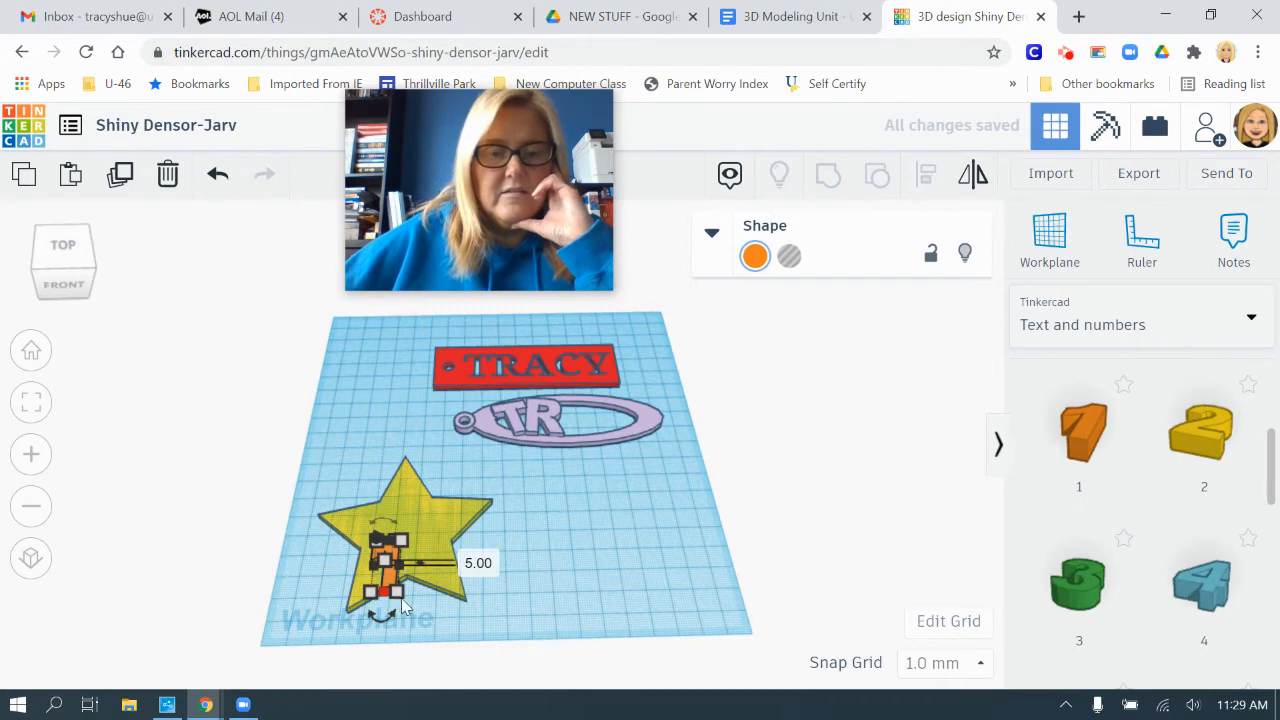
- Resize the number 1 to 14 by 25 mm and position it left of the star's center
left_click_drag(401, 600, 356, 621)
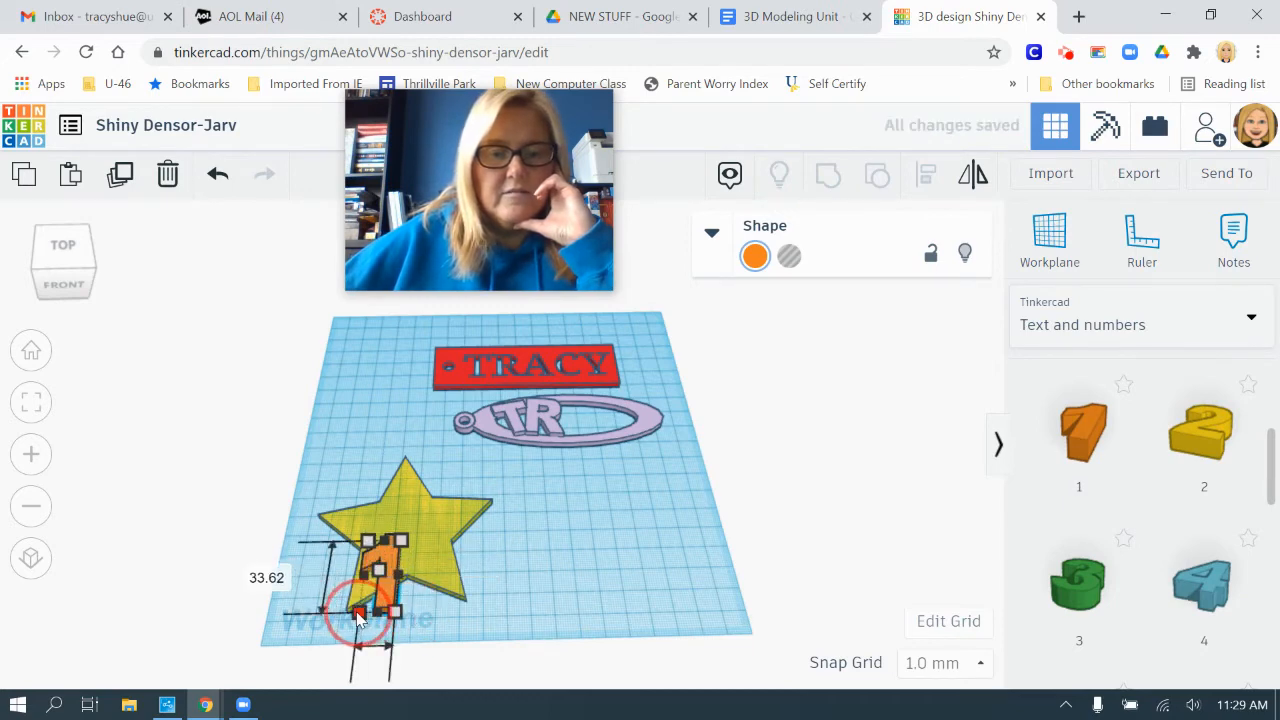
left_click(388, 563)
mouse_move(388, 563)
left_mouse_down()
mouse_move(382, 511)
mouse_move(401, 511)
mouse_move(420, 545)
mouse_move(395, 575)
left_mouse_up()
left_click(550, 573)
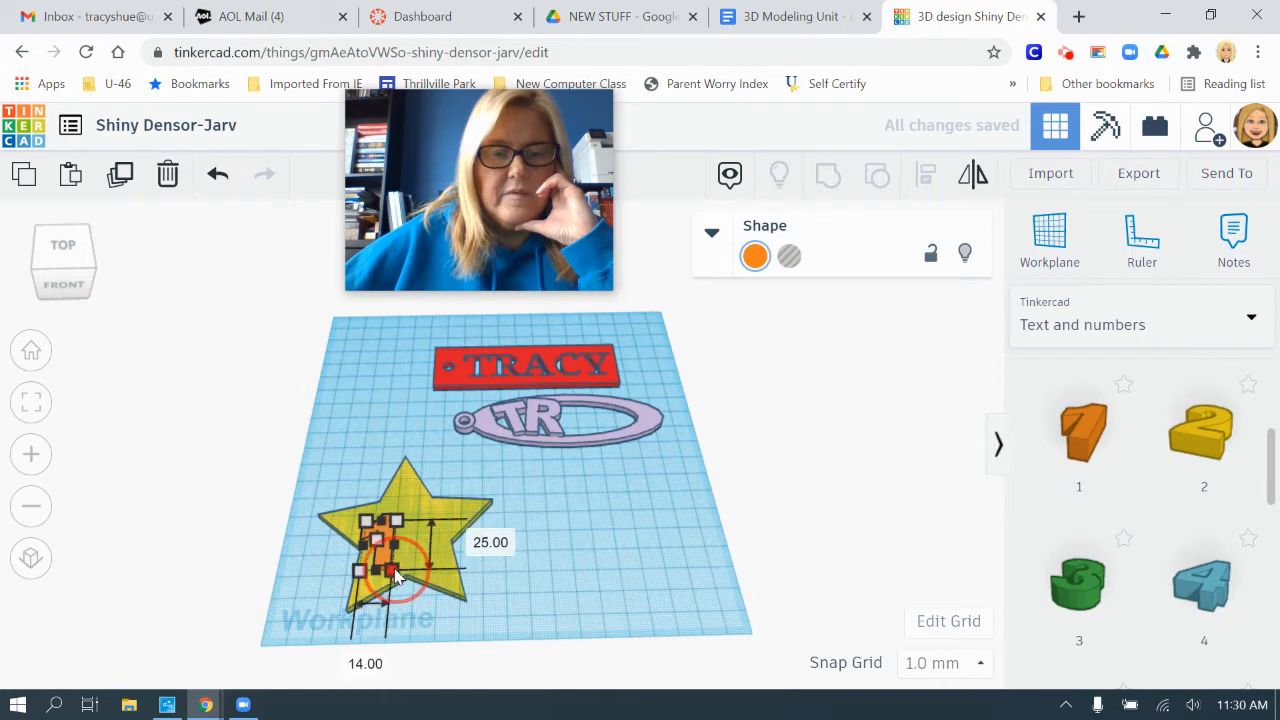
left_click(608, 586)
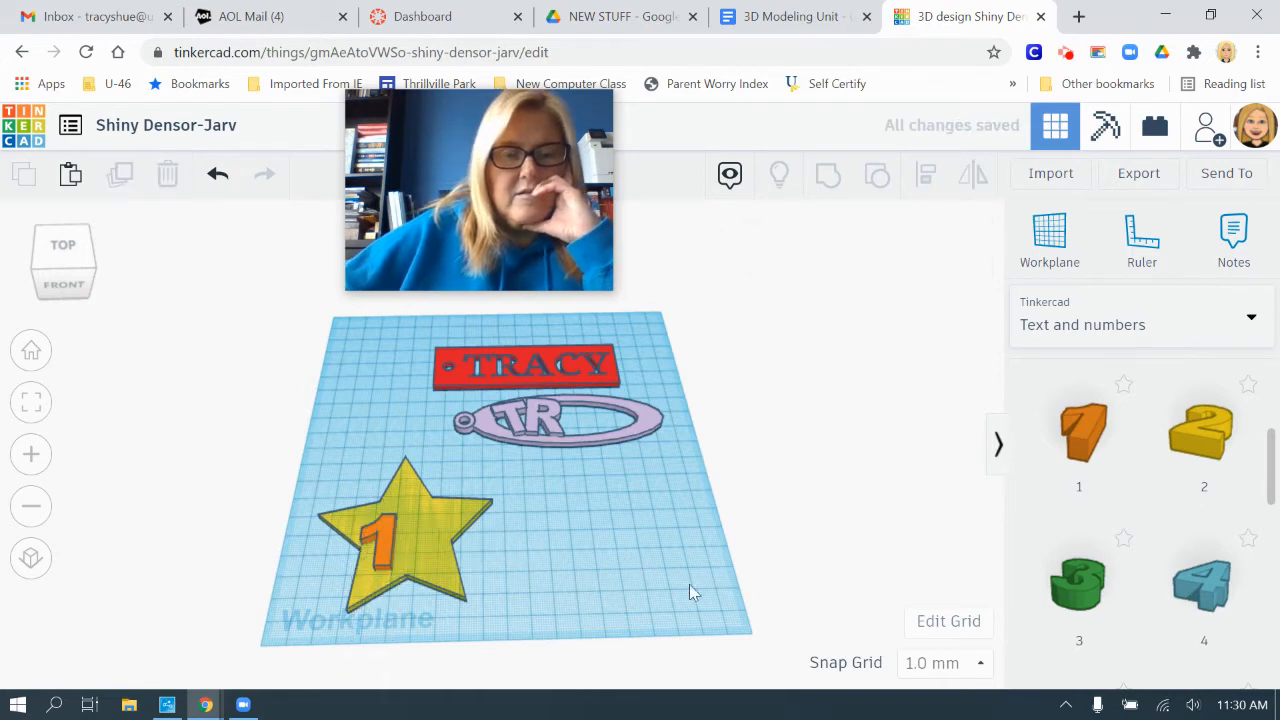
- Add the number 4 on the star beside the 1, sized about 19 by 27 mm
left_click_drag(910, 593, 480, 510)
left_click_drag(520, 557, 446, 565)
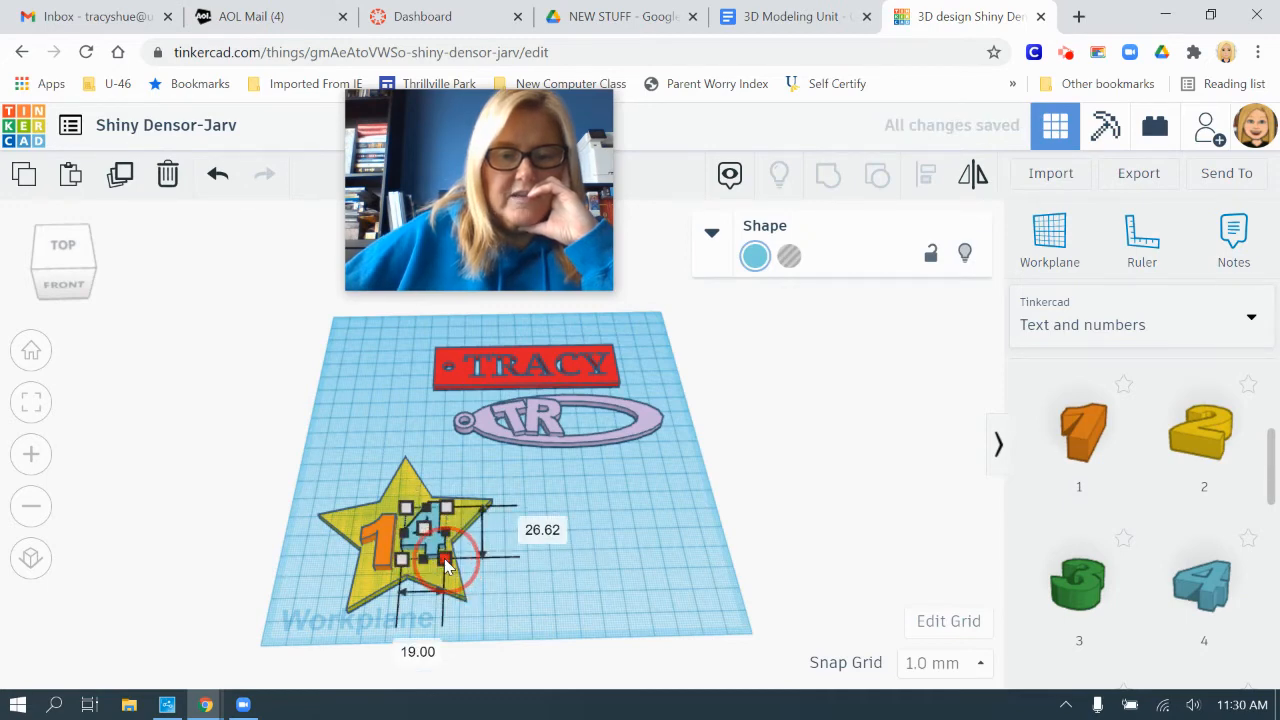
left_click(590, 590)
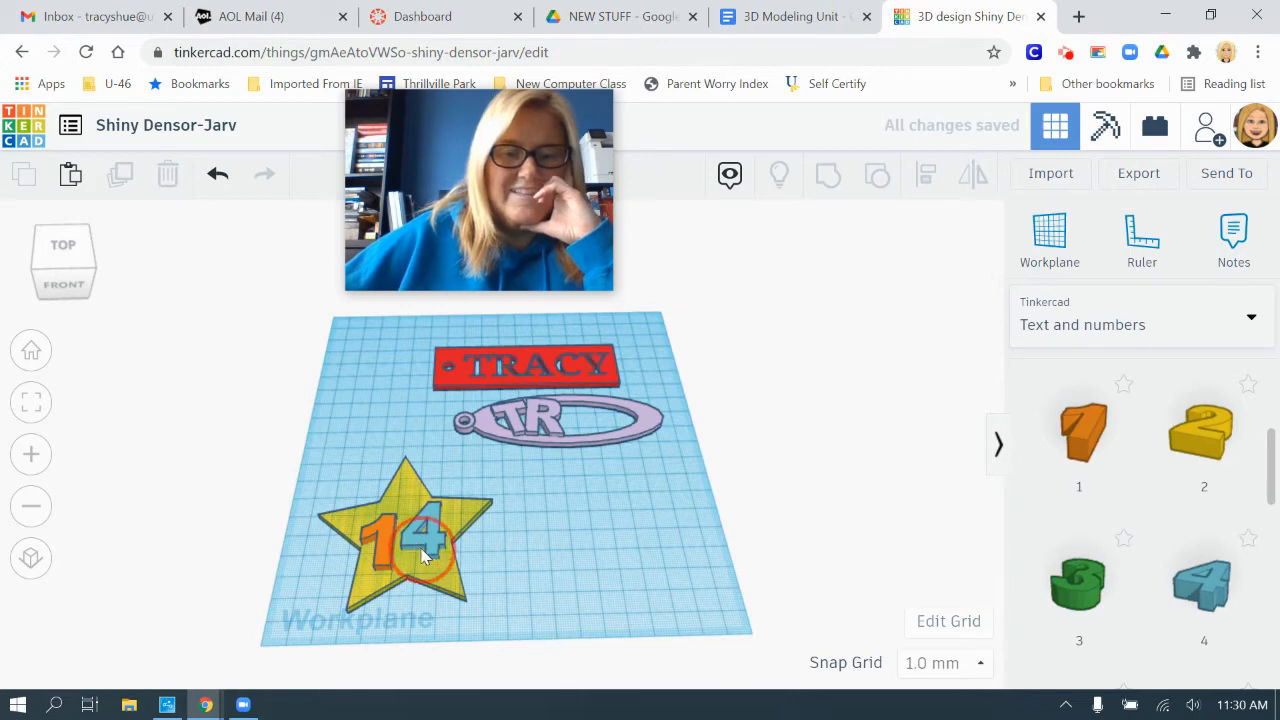
- Move the number 4 forward 6 mm so it lines up with the 1
left_click(421, 558)
left_click_drag(421, 558, 421, 563)
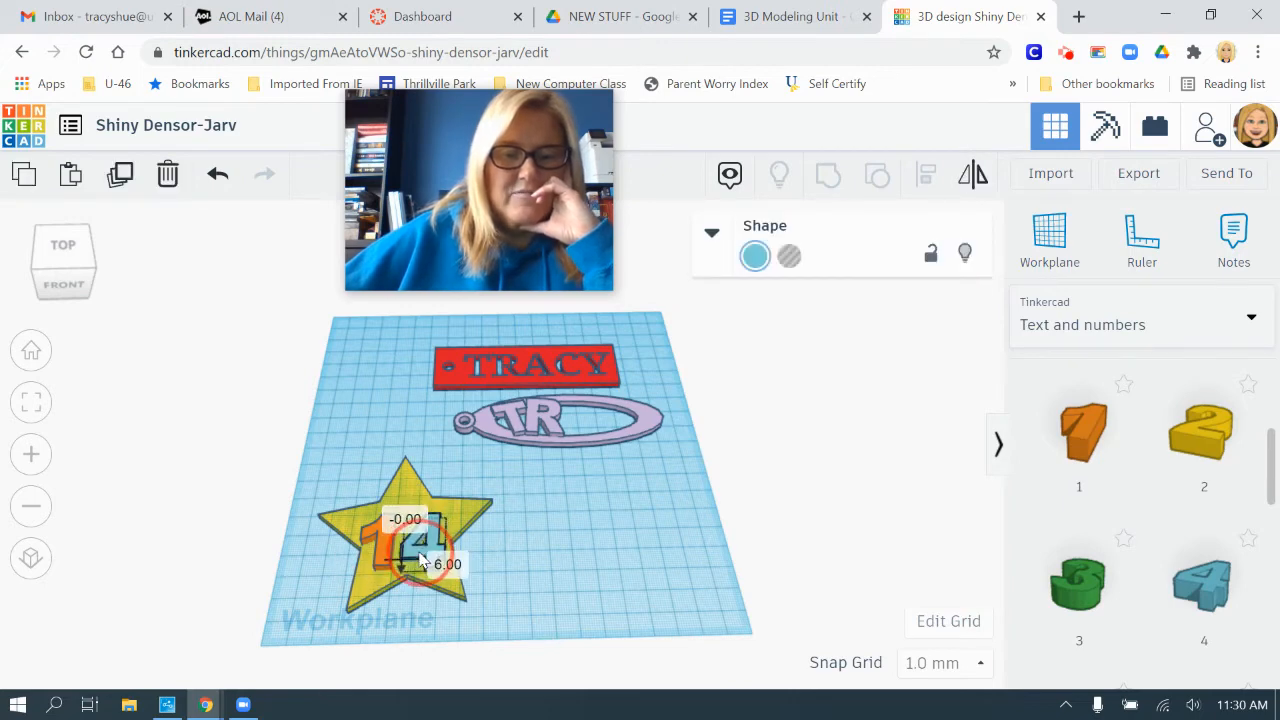
left_click(543, 560)
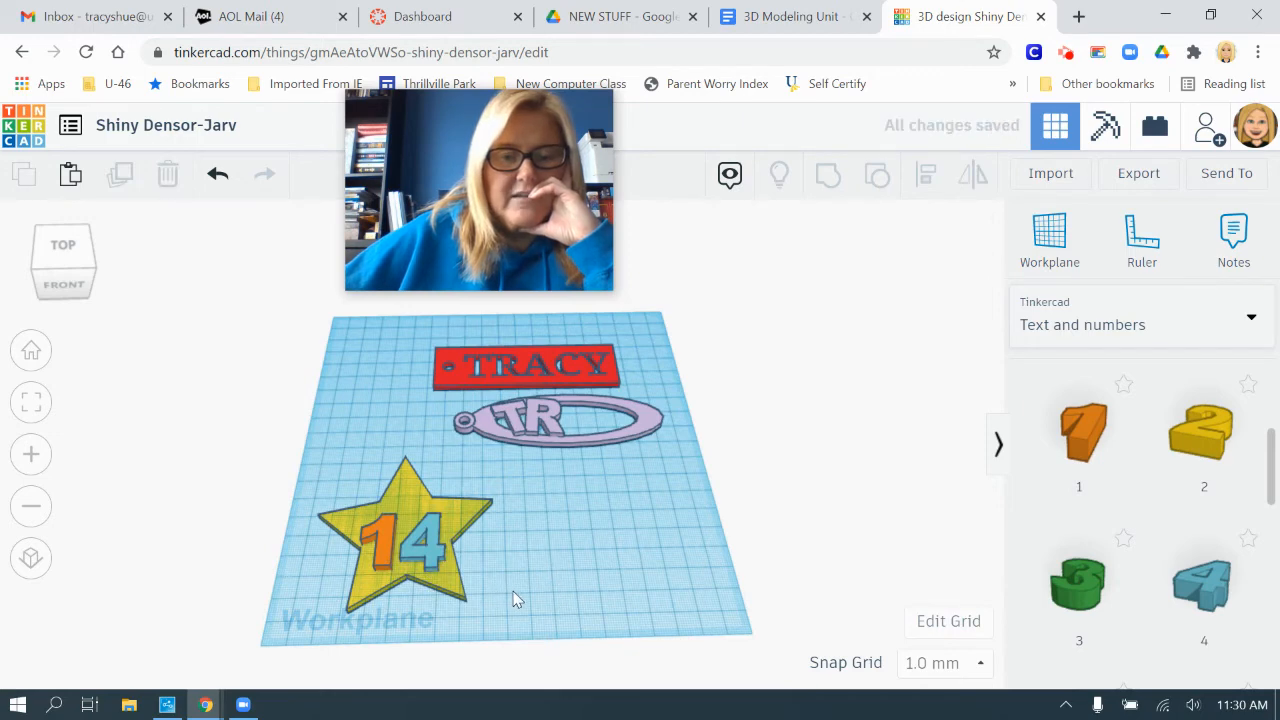
- Select the star with both numbers and group them into one shape
right_click_drag(515, 598, 533, 623)
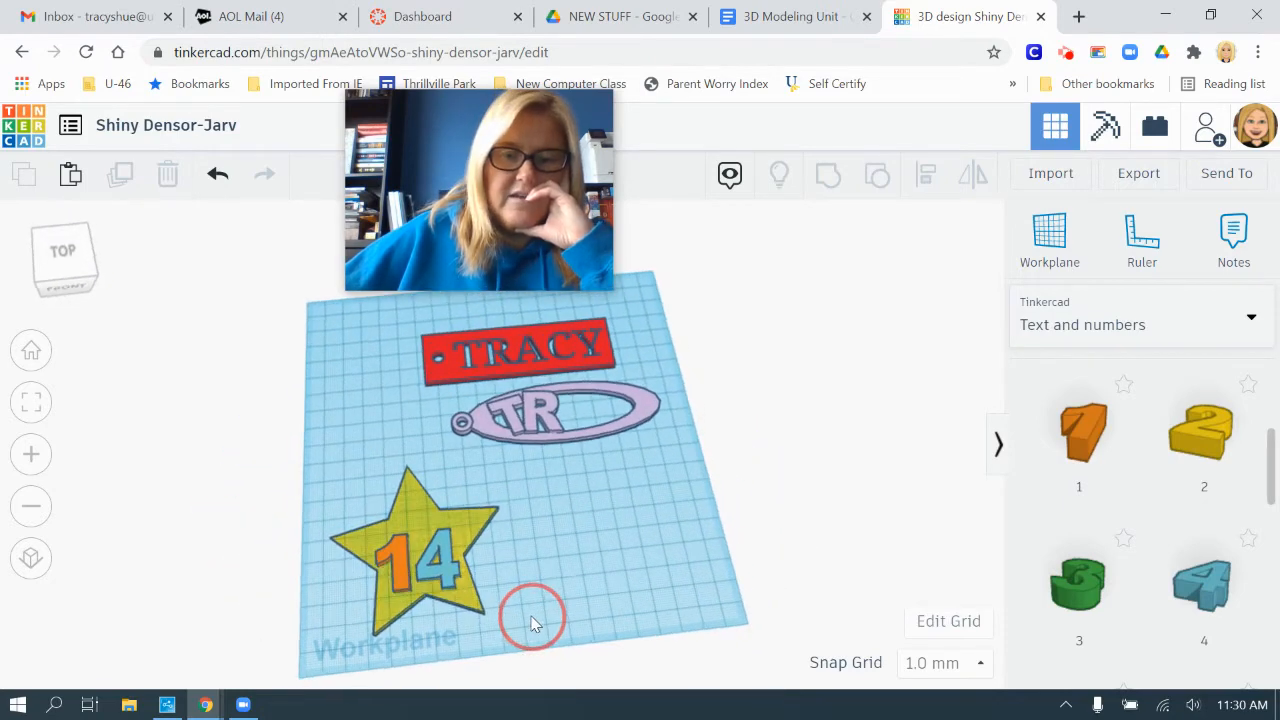
left_click_drag(506, 612, 509, 609)
left_click(822, 183)
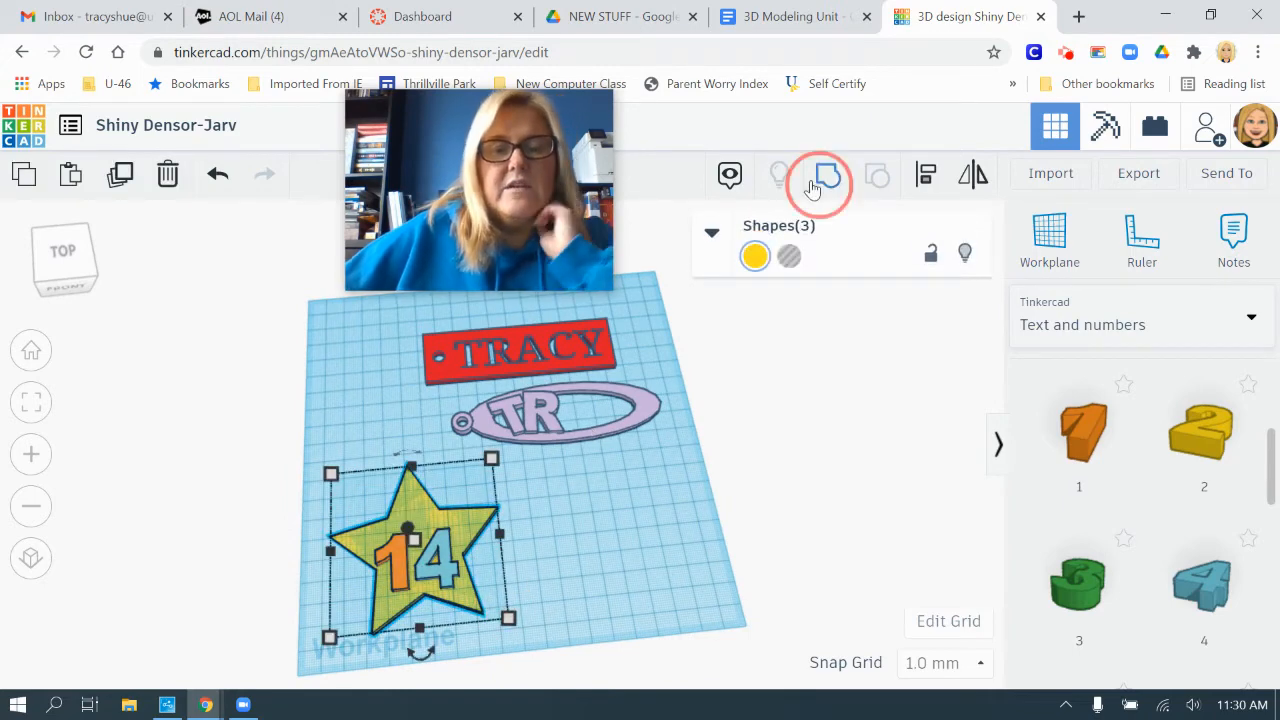
- Inspect the grouped star from another angle and compare it with the finished Keychains design in the other window
left_click(583, 466)
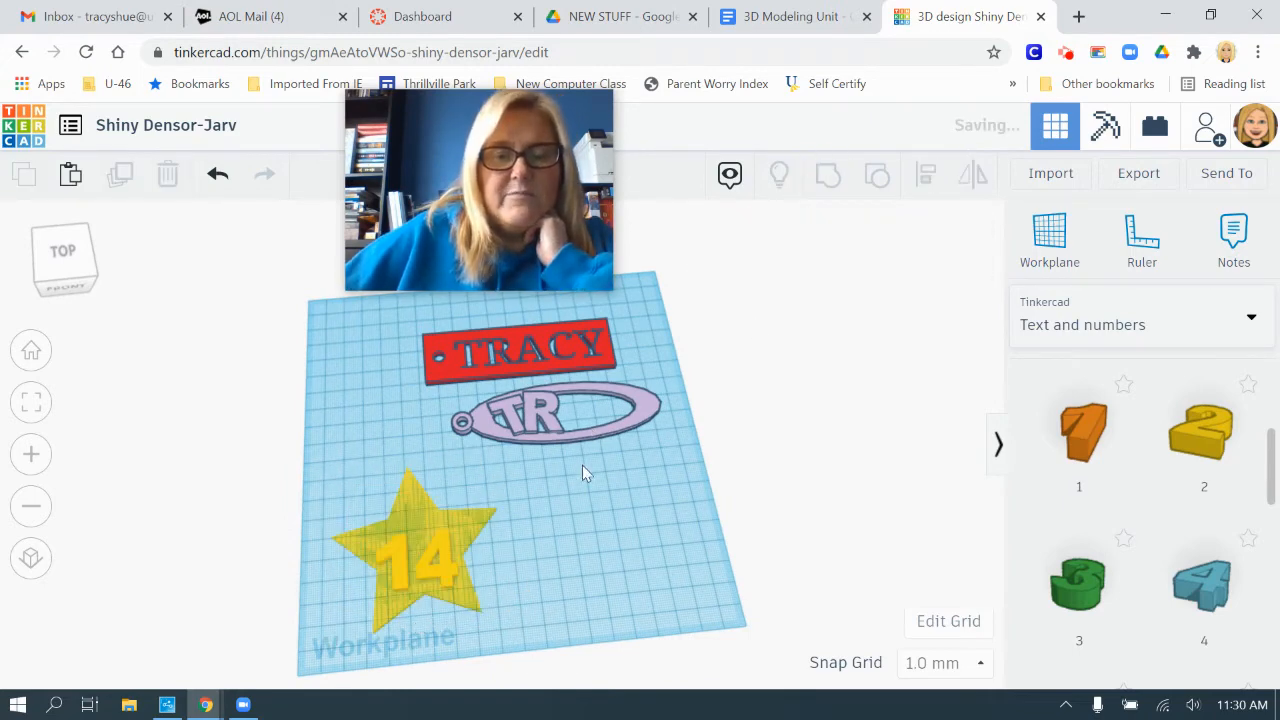
left_click(613, 539)
right_click_drag(609, 537, 458, 495)
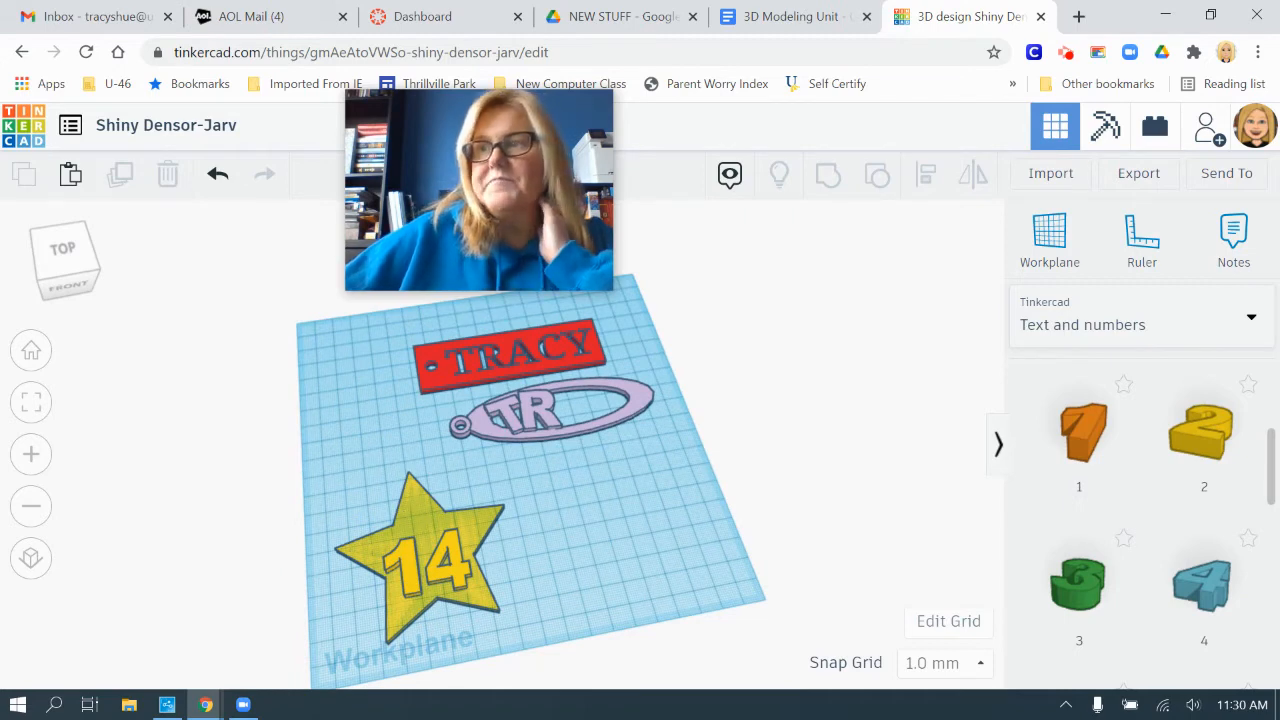
left_click_drag(797, 103, 257, 97)
left_click(1039, 92)
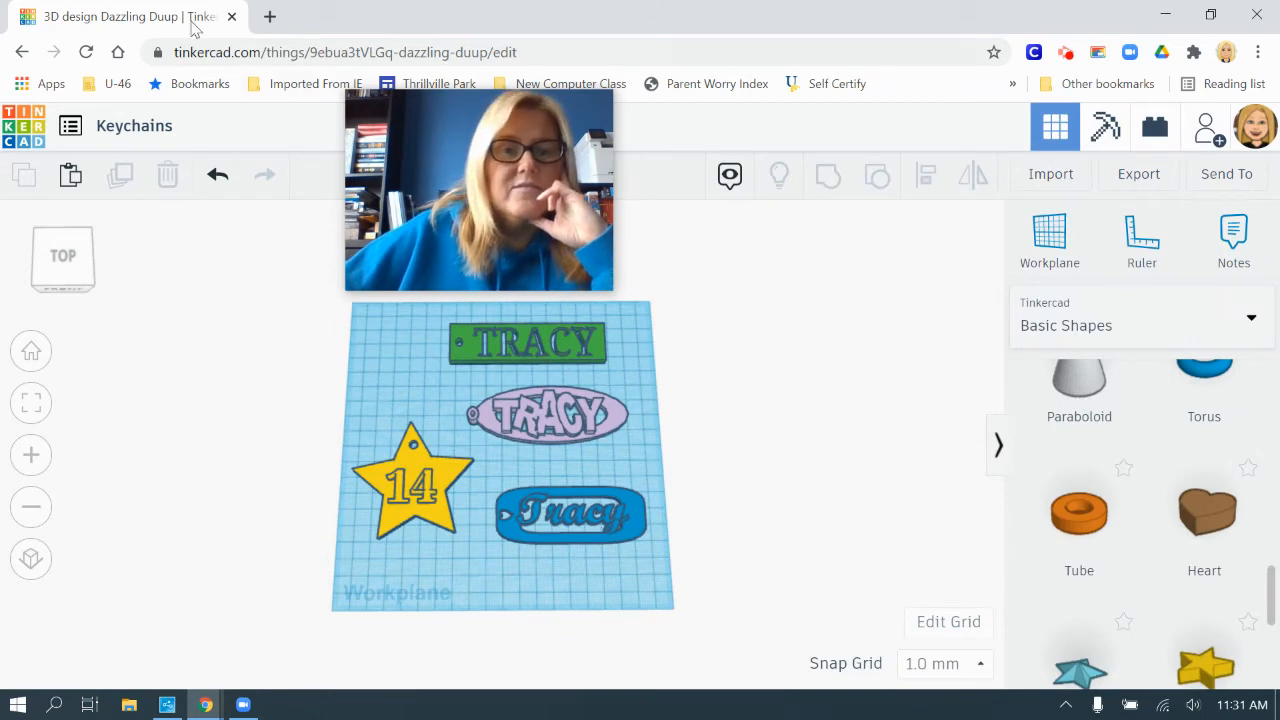
left_click_drag(194, 29, 1279, 162)
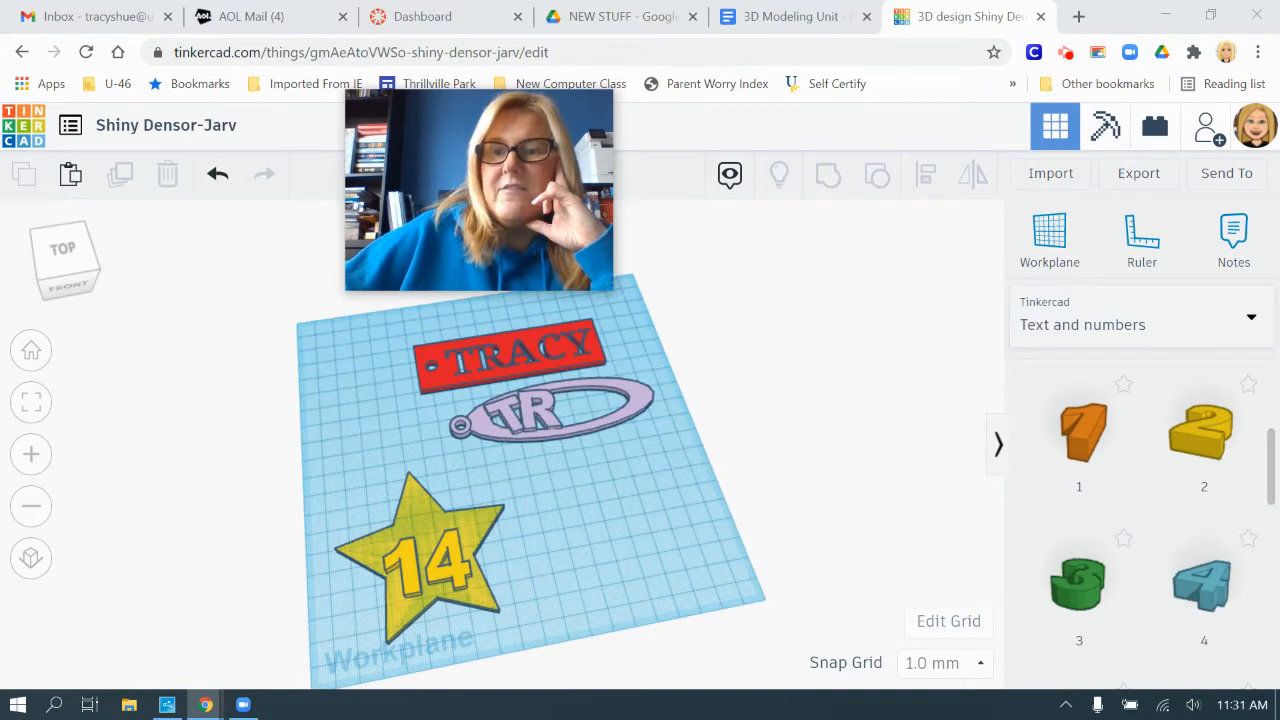
- Delete the yellow star and the numbers 1 and 4 from the workplane
left_click(410, 524)
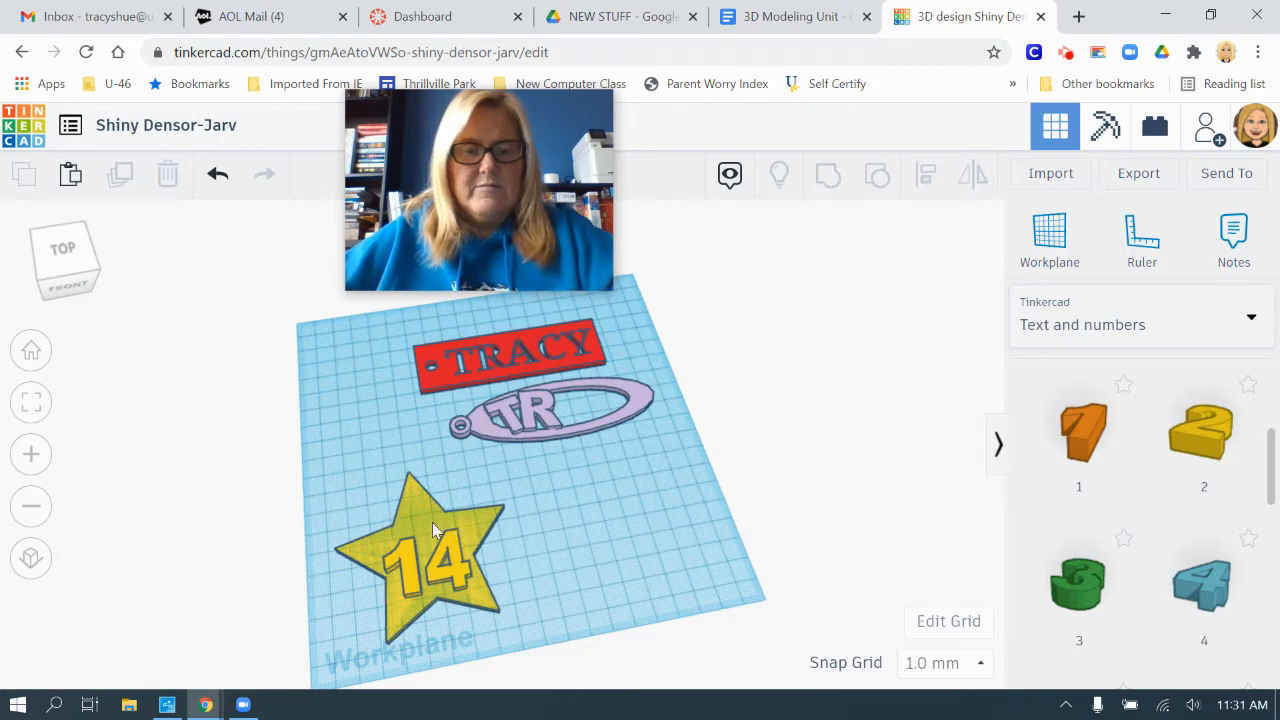
double_click(481, 523)
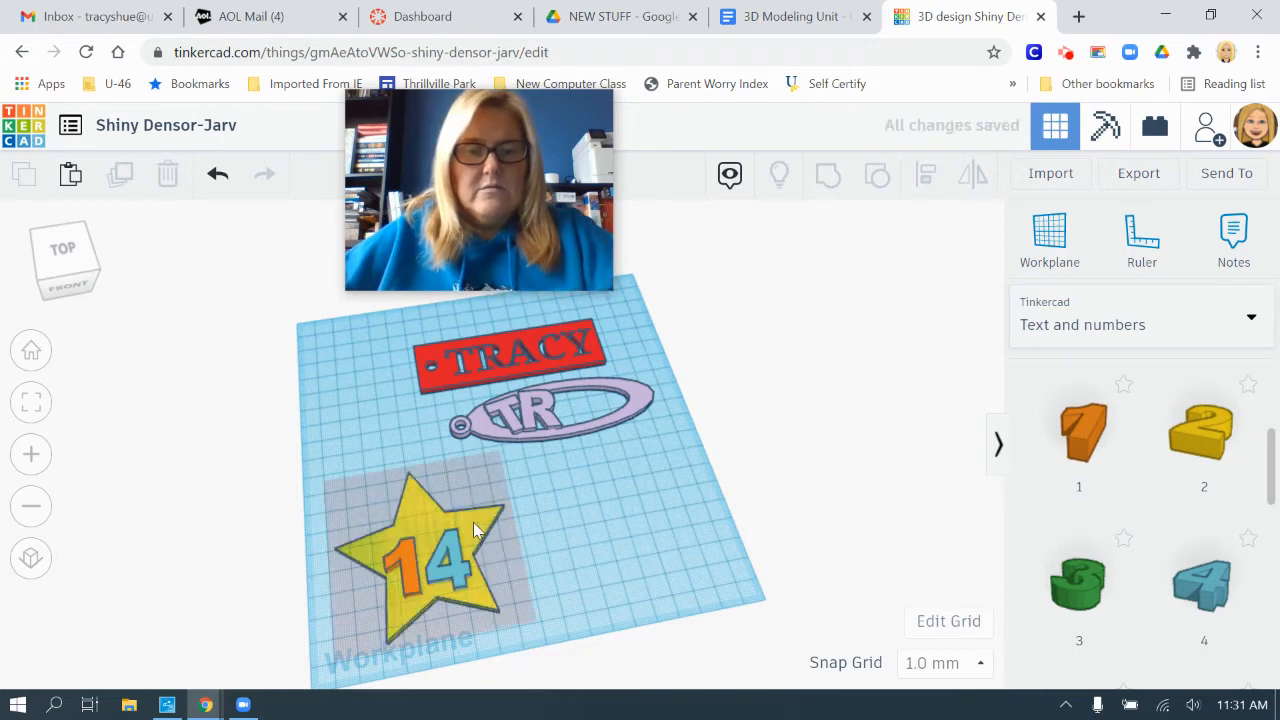
left_click(496, 531)
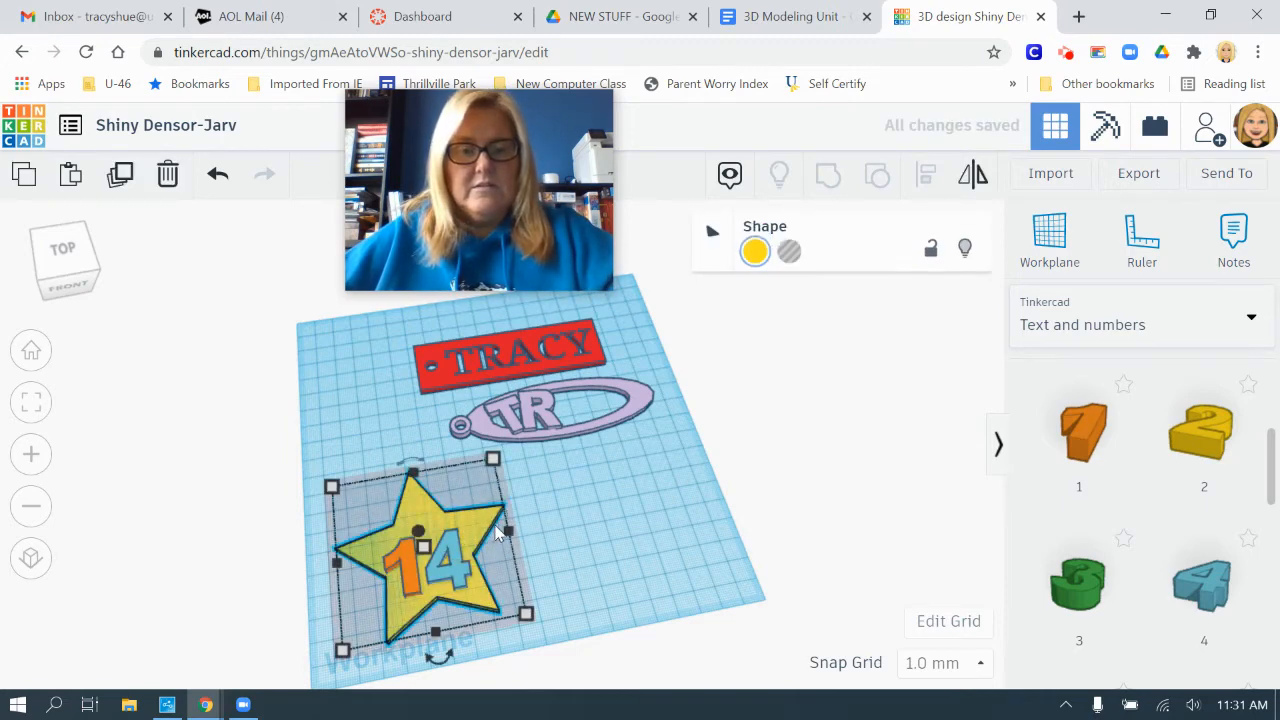
key("Delete")
left_click(482, 544)
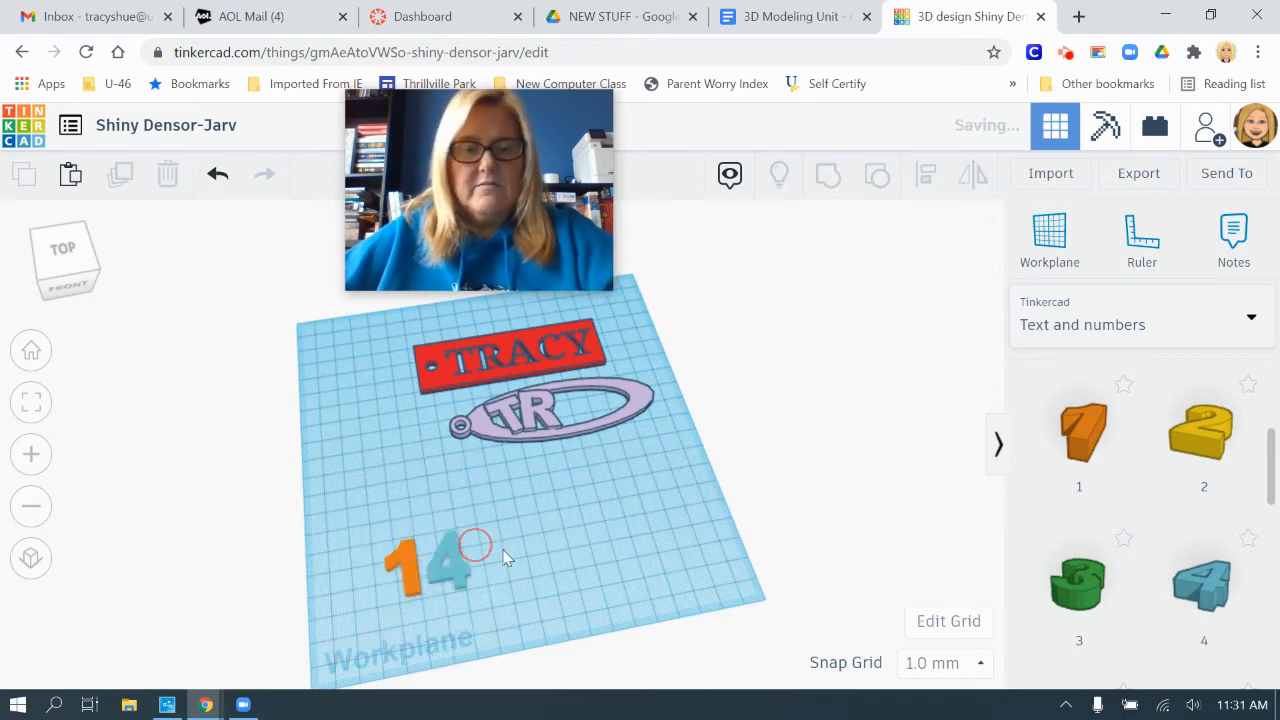
left_click(443, 566)
key("Delete")
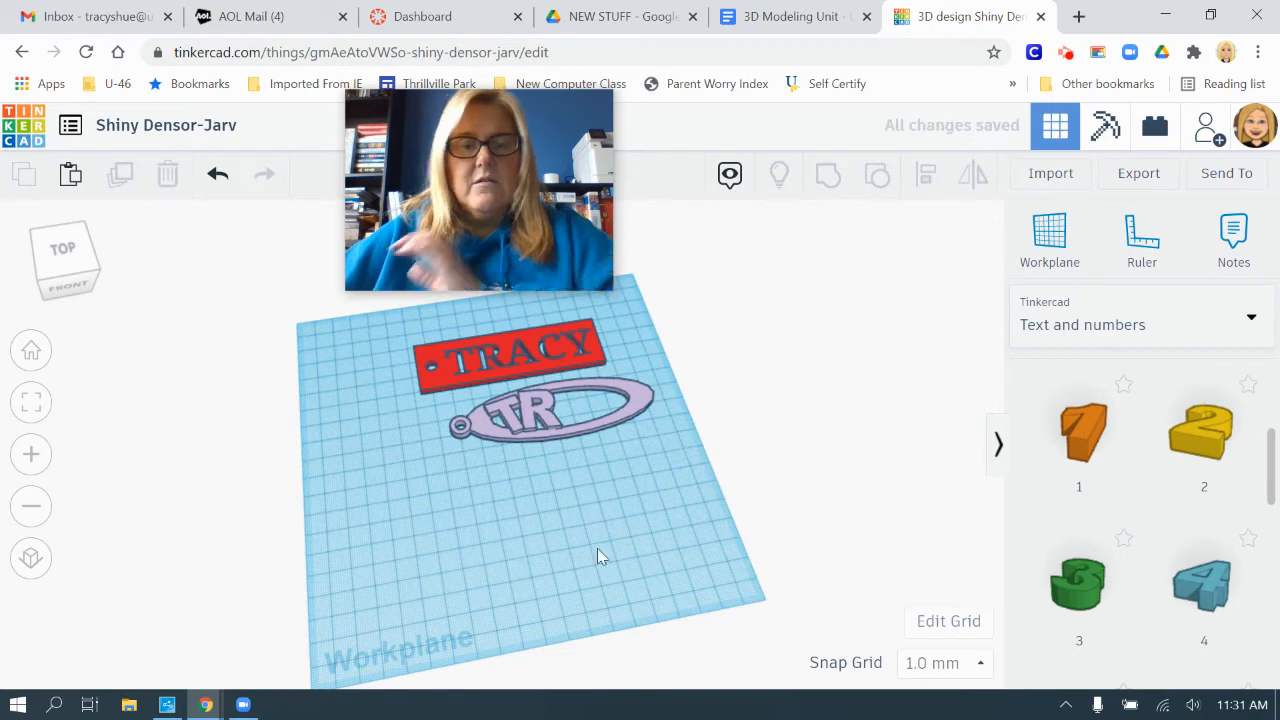
- Clear space by moving the red name plate back and the TR oval 49 mm left and 42 mm back
right_click_drag(628, 529, 580, 577)
left_click_drag(498, 335, 496, 299)
left_click_drag(555, 443, 468, 360)
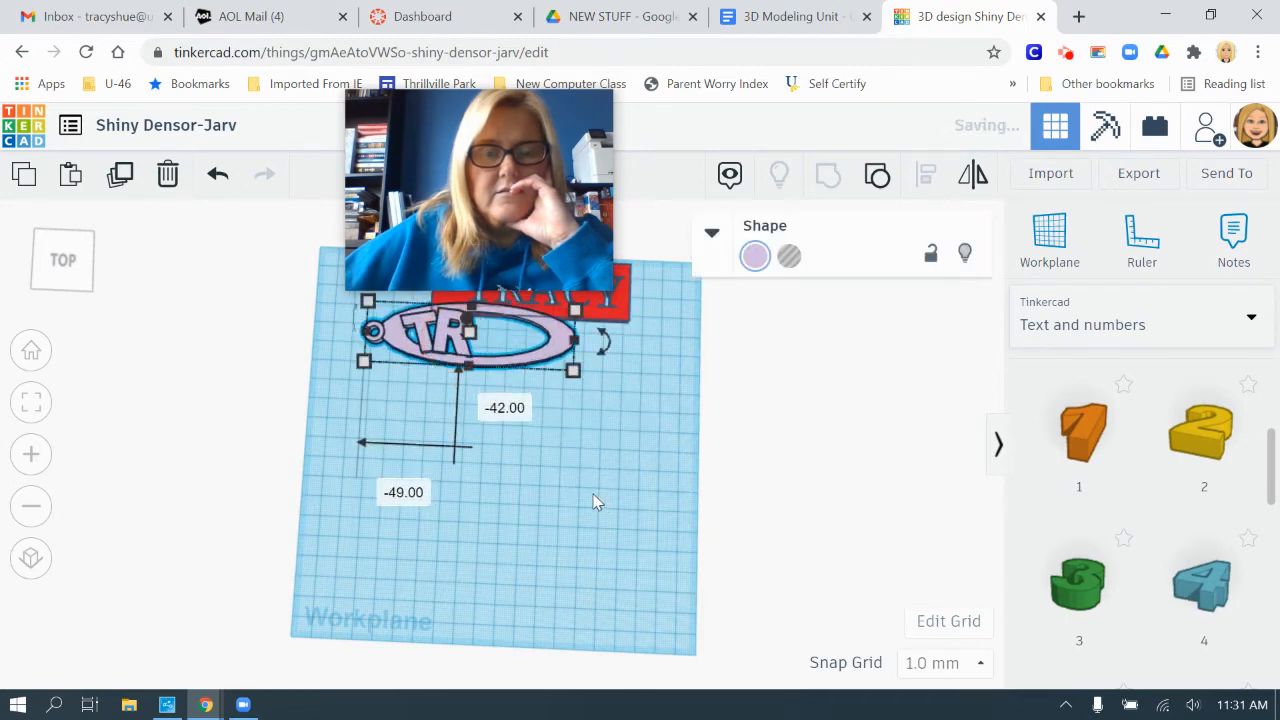
scroll(620, 514, "up", 3)
left_click(609, 546)
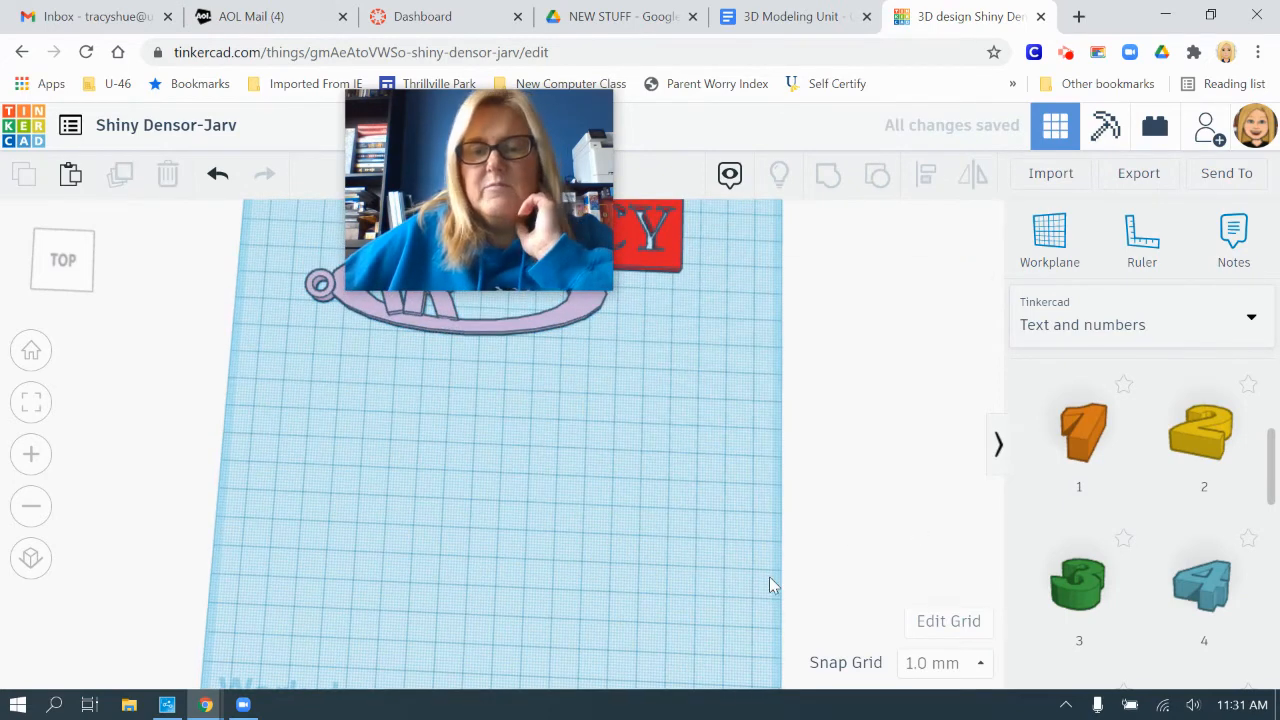
right_click_drag(769, 576, 737, 543)
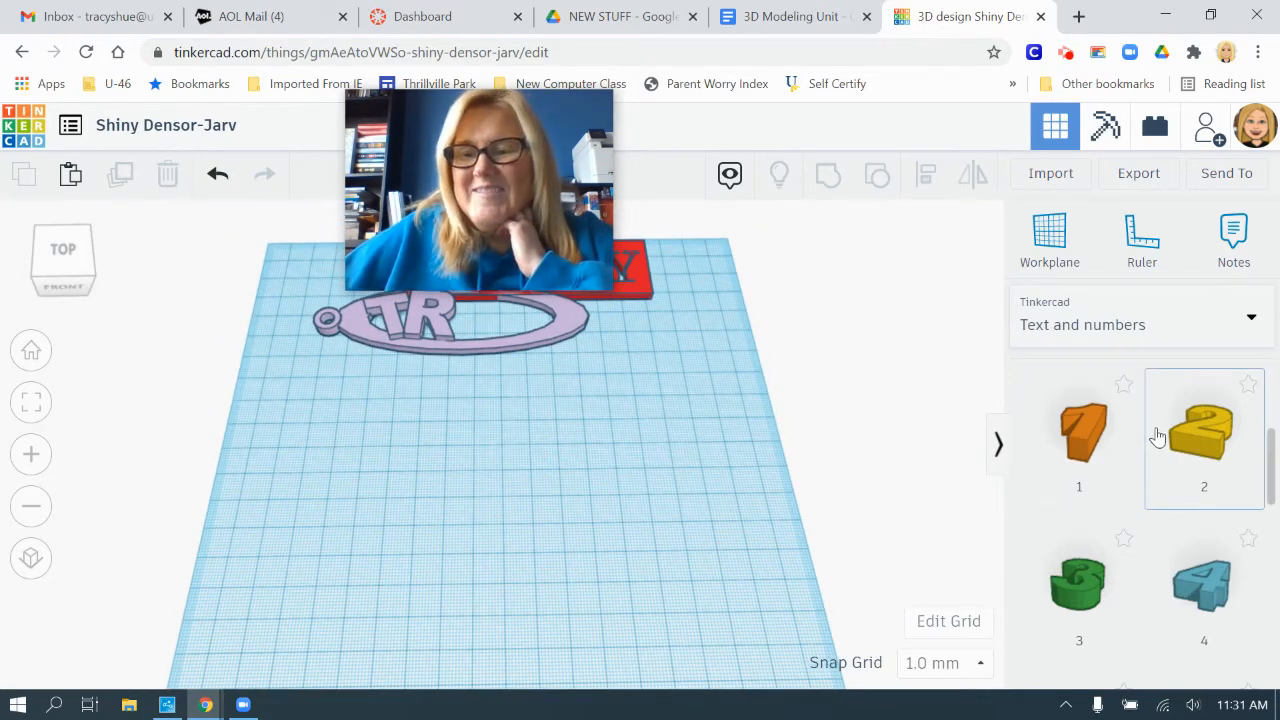
- Add a SoftBox from the featured shape generators to the open area in front of the TR oval
left_click(1080, 336)
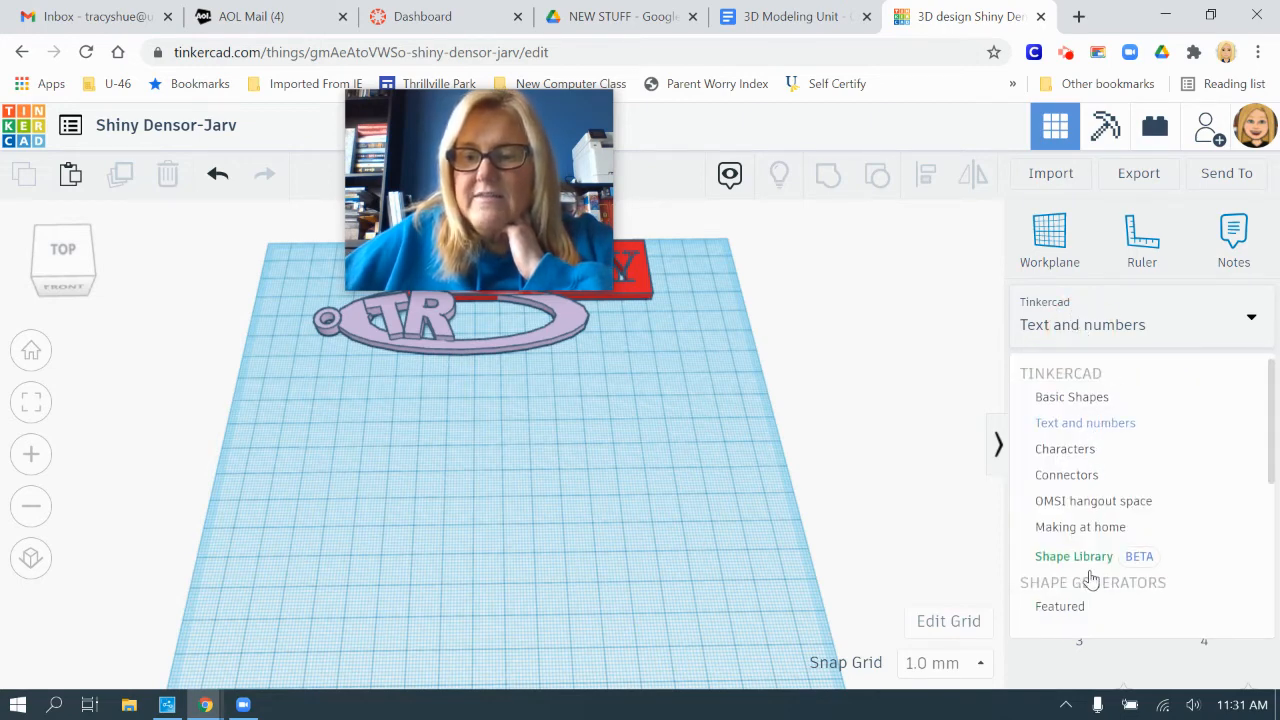
left_click(1062, 606)
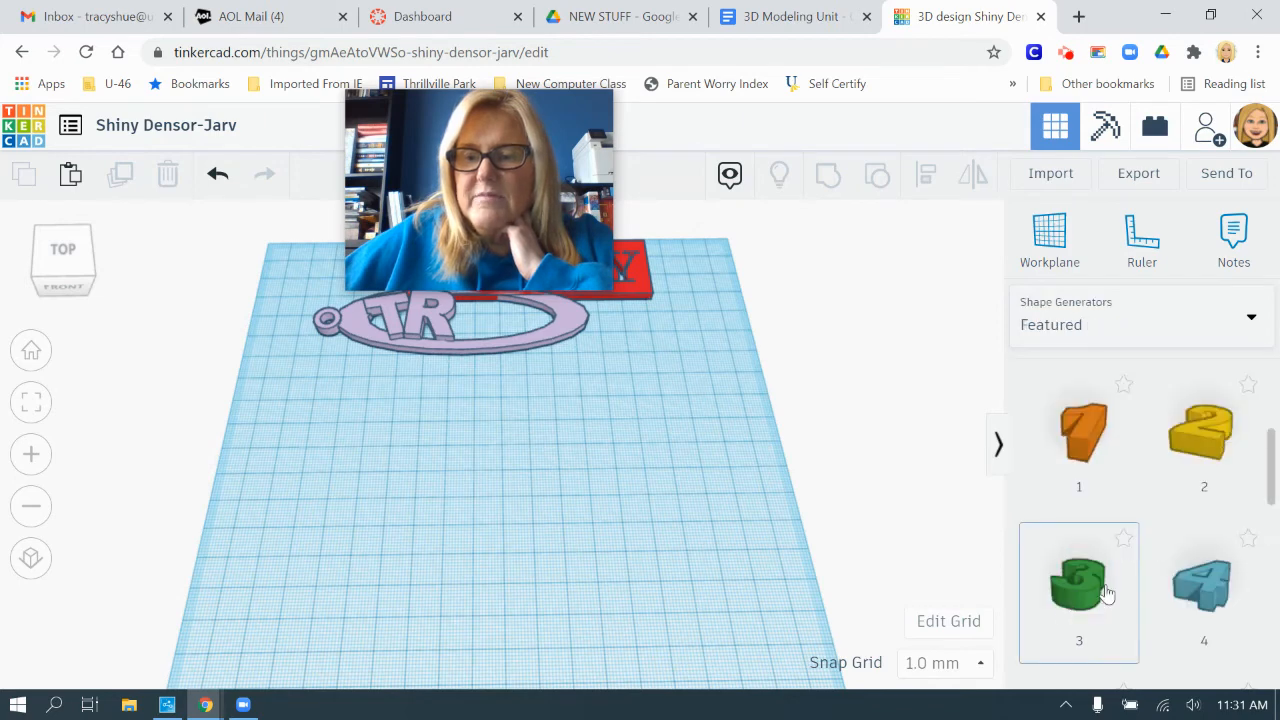
scroll(1143, 542, "down", 2)
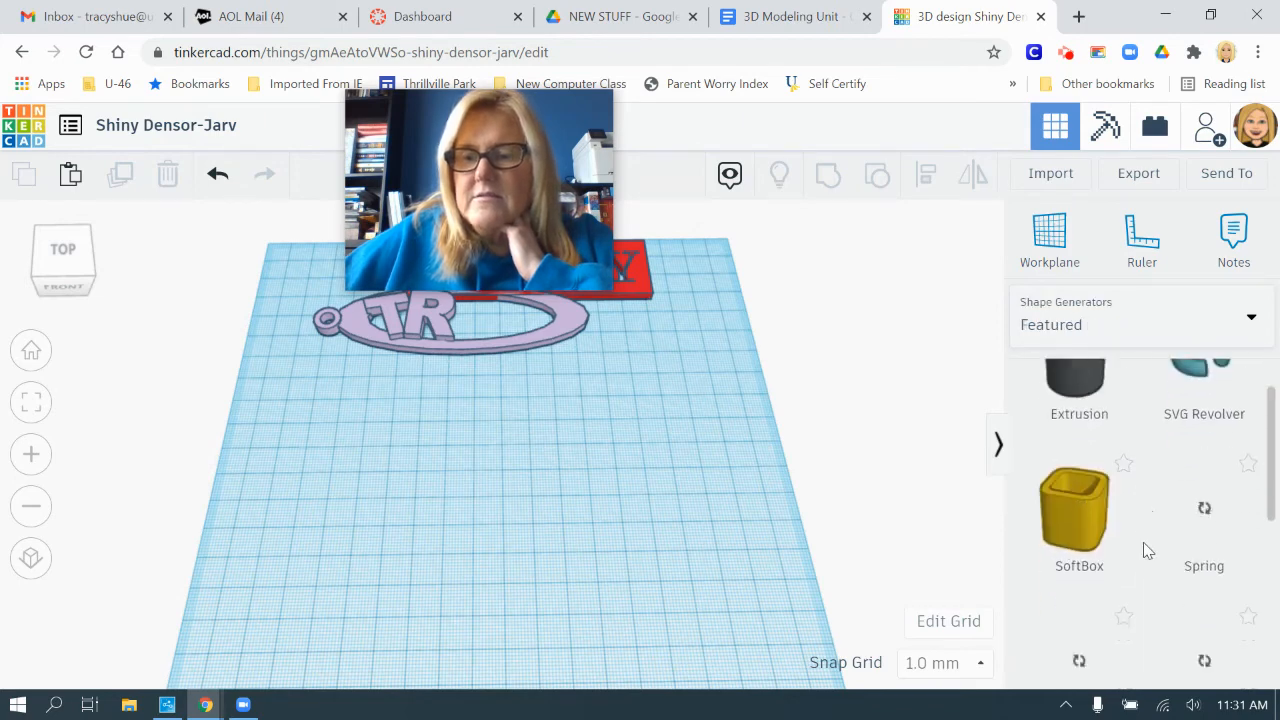
scroll(1143, 542, "up", 1)
left_click(1063, 390)
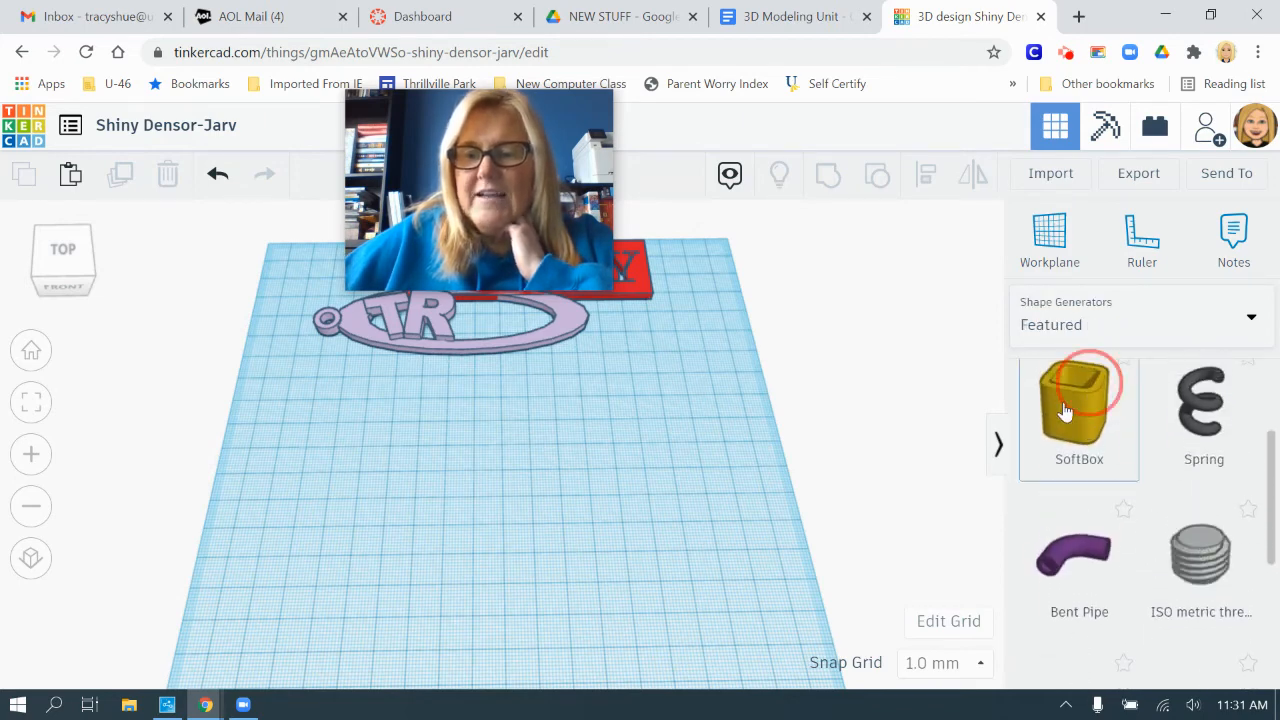
left_click(477, 470)
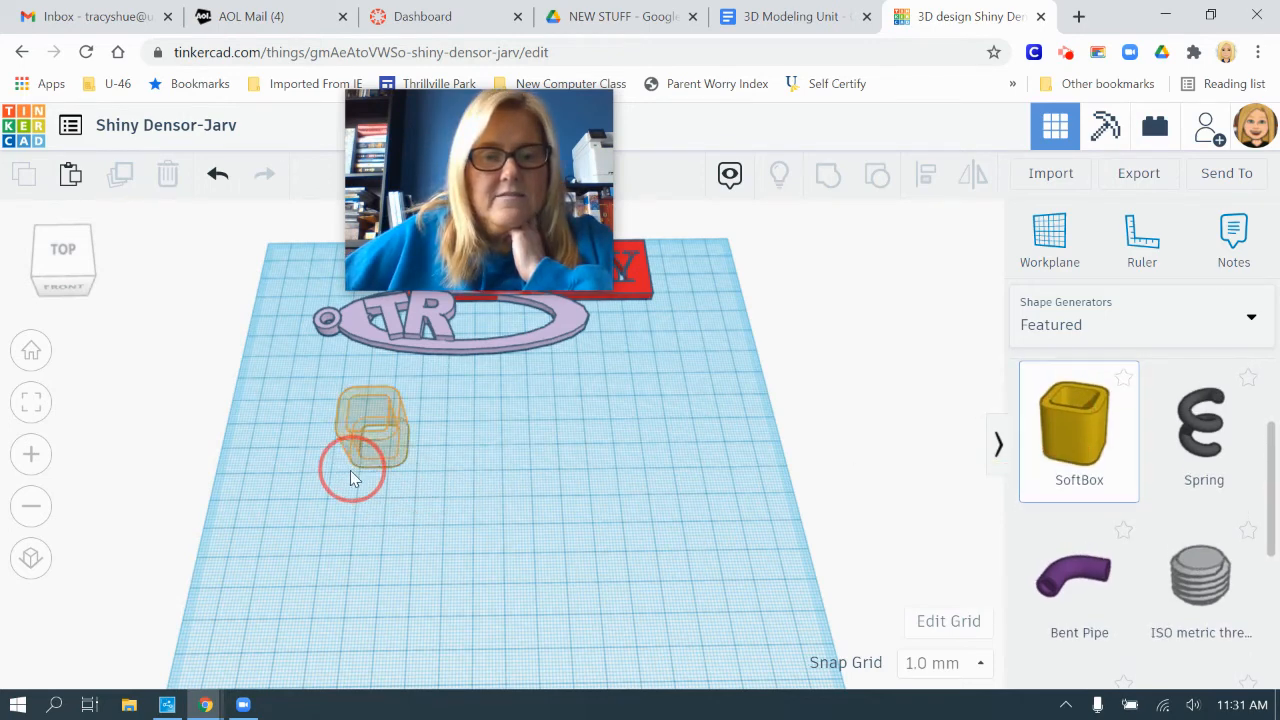
left_click(389, 538)
- Stretch the SoftBox to 99 mm long, extend its depth toward the front and flatten it into a thin frame
left_click_drag(388, 516, 613, 527)
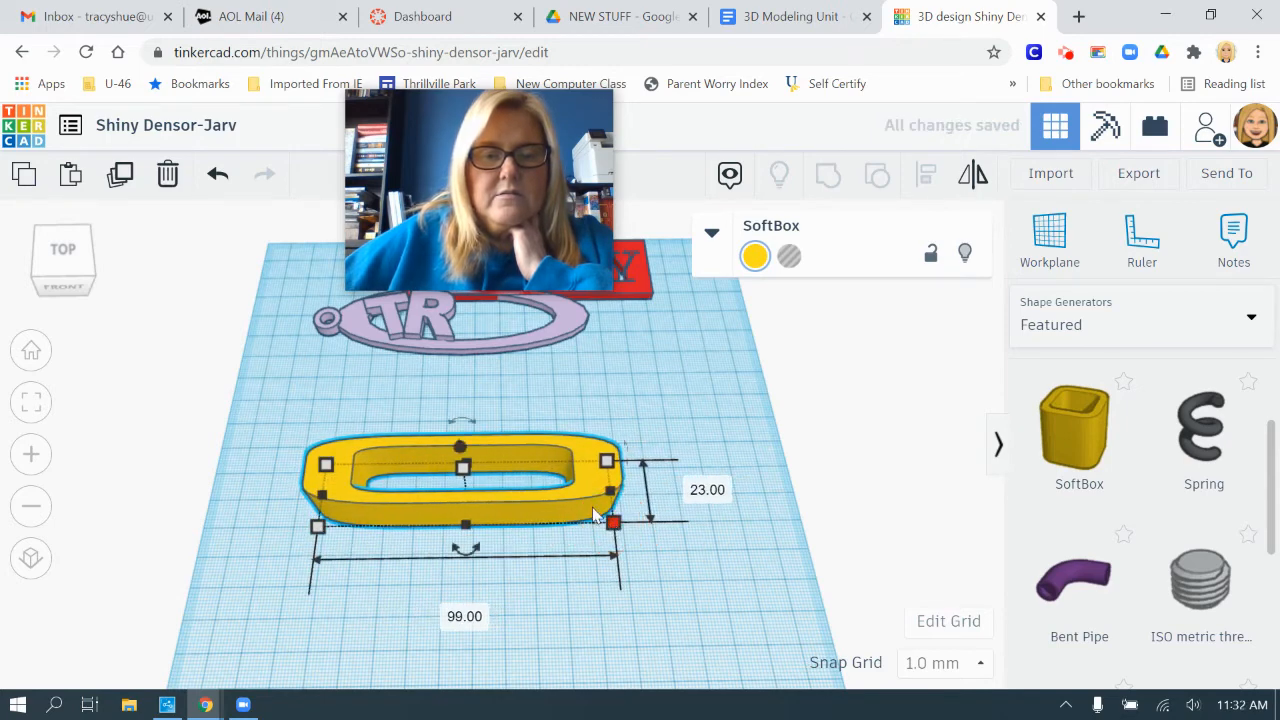
left_click_drag(466, 526, 466, 574)
left_click_drag(461, 493, 463, 516)
left_click(739, 579)
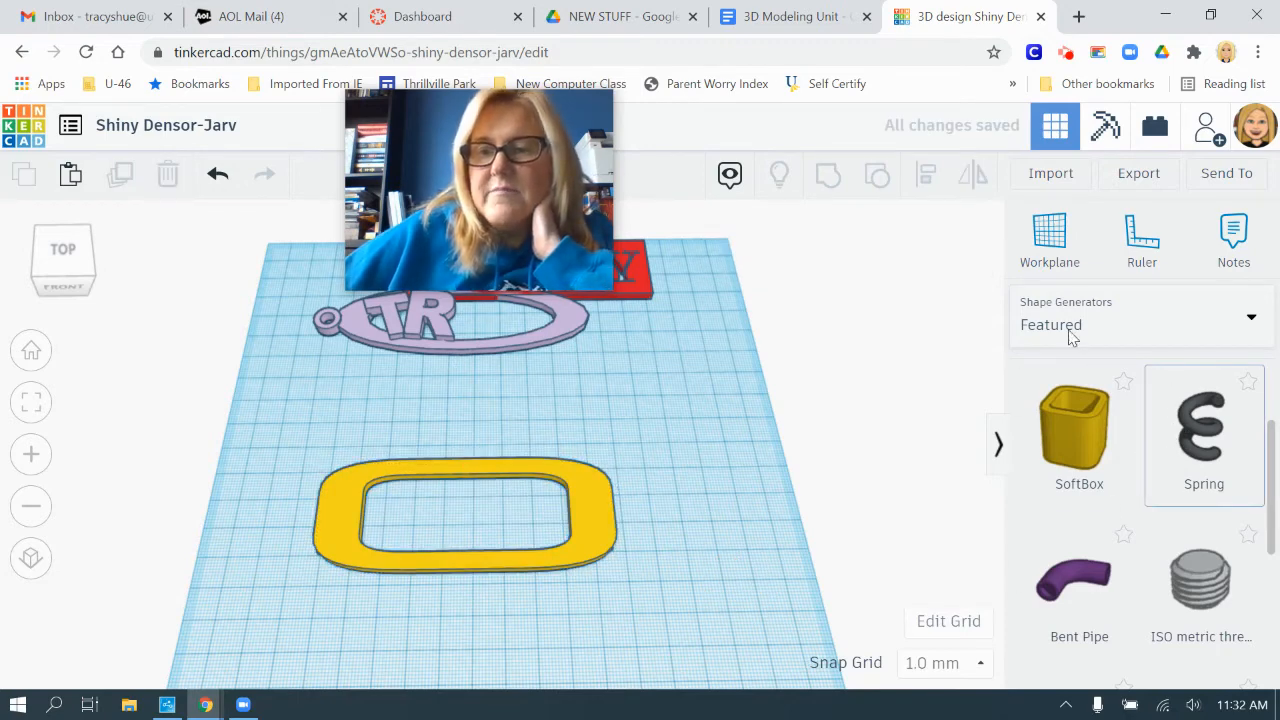
- Browse both pages of the featured shape generators for other keychain shapes and text styles
scroll(1160, 420, "down", 4)
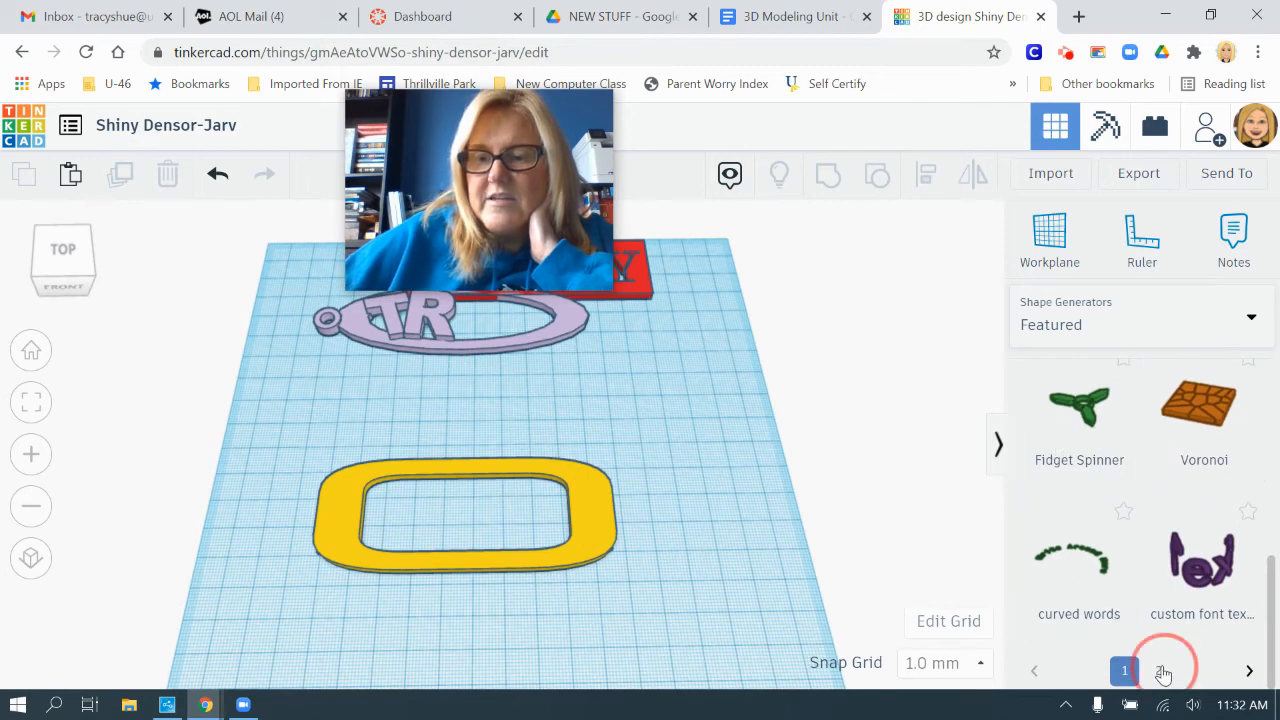
left_click(1162, 672)
scroll(1166, 557, "down", 2)
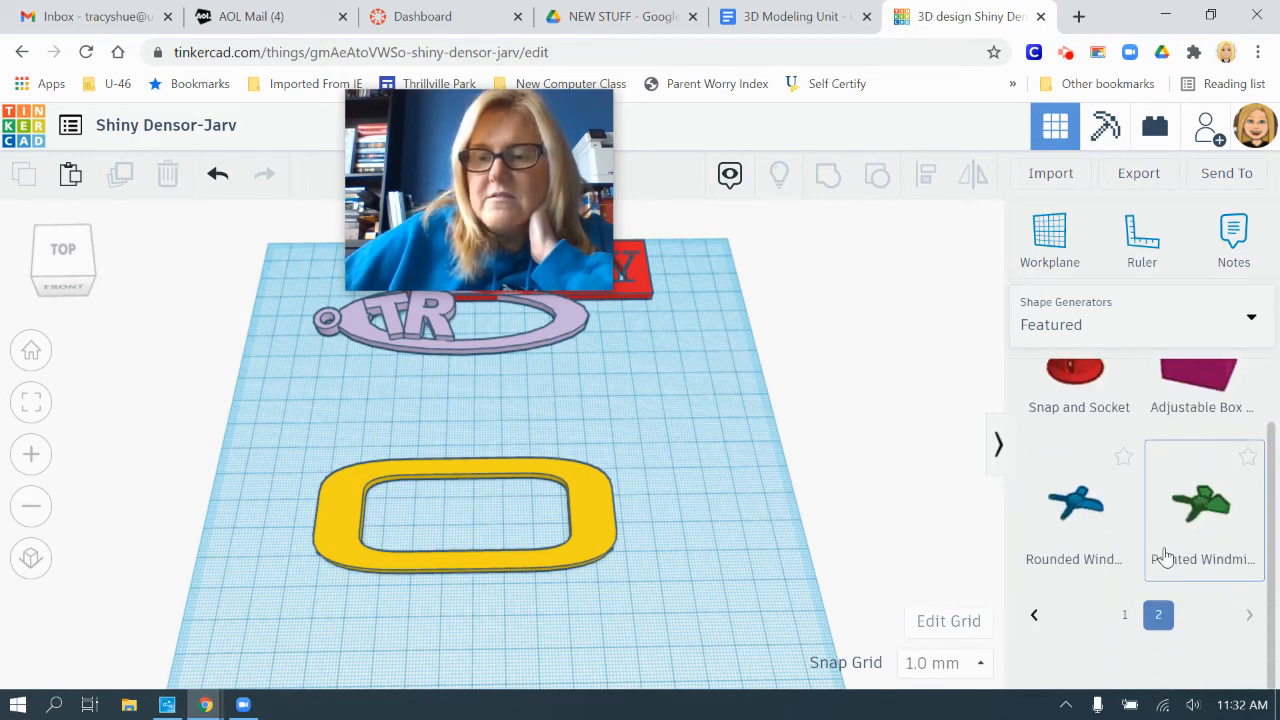
scroll(1166, 557, "up", 2)
scroll(1166, 557, "down", 1)
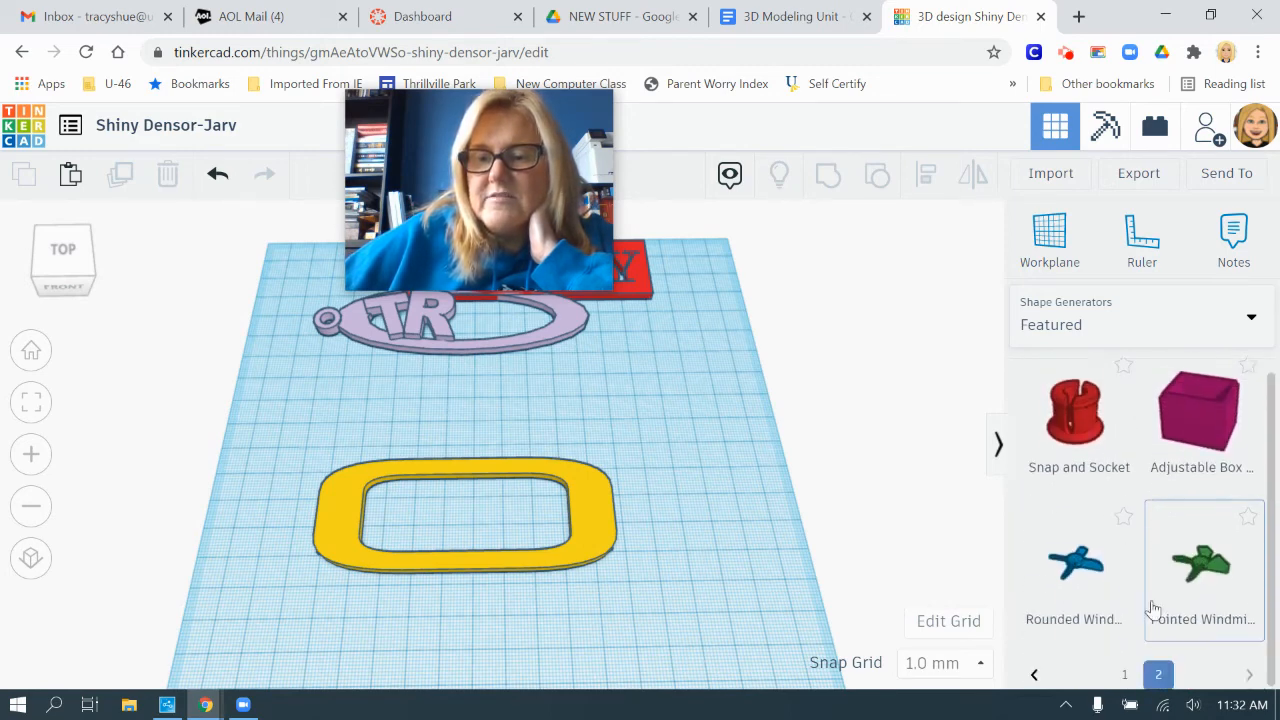
left_click(1123, 672)
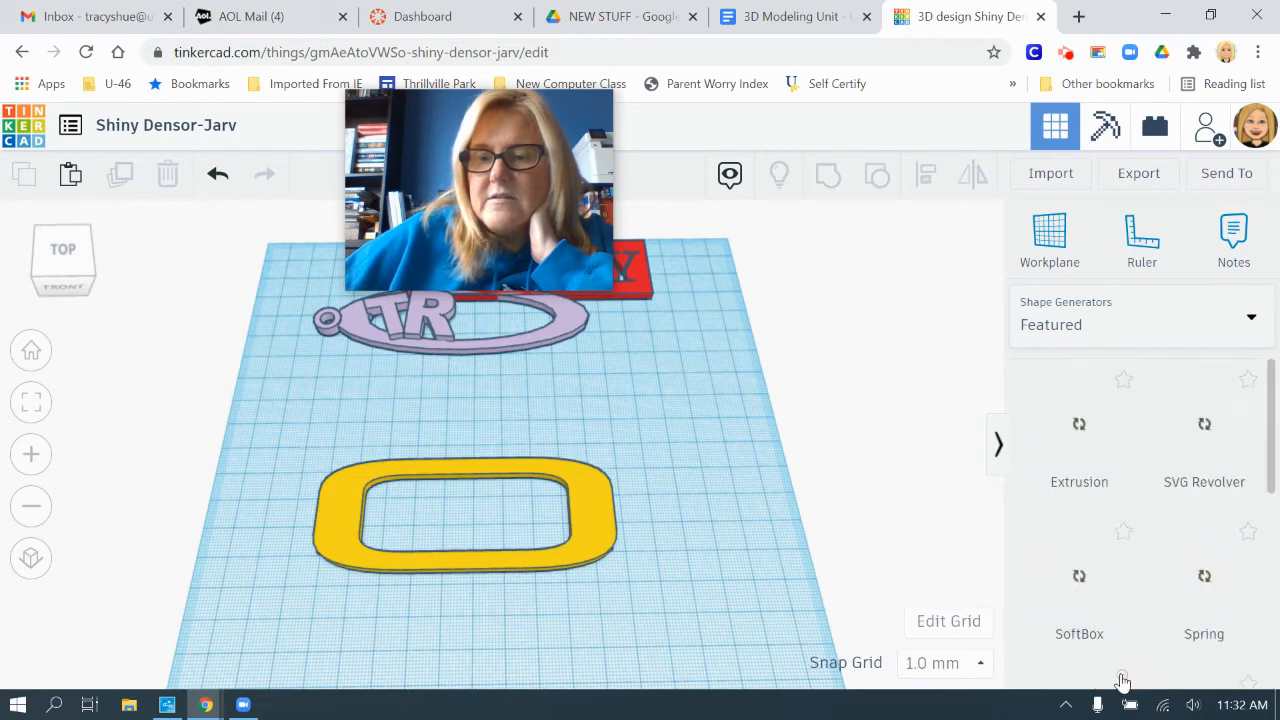
scroll(1190, 595, "down", 1)
scroll(1192, 588, "down", 5)
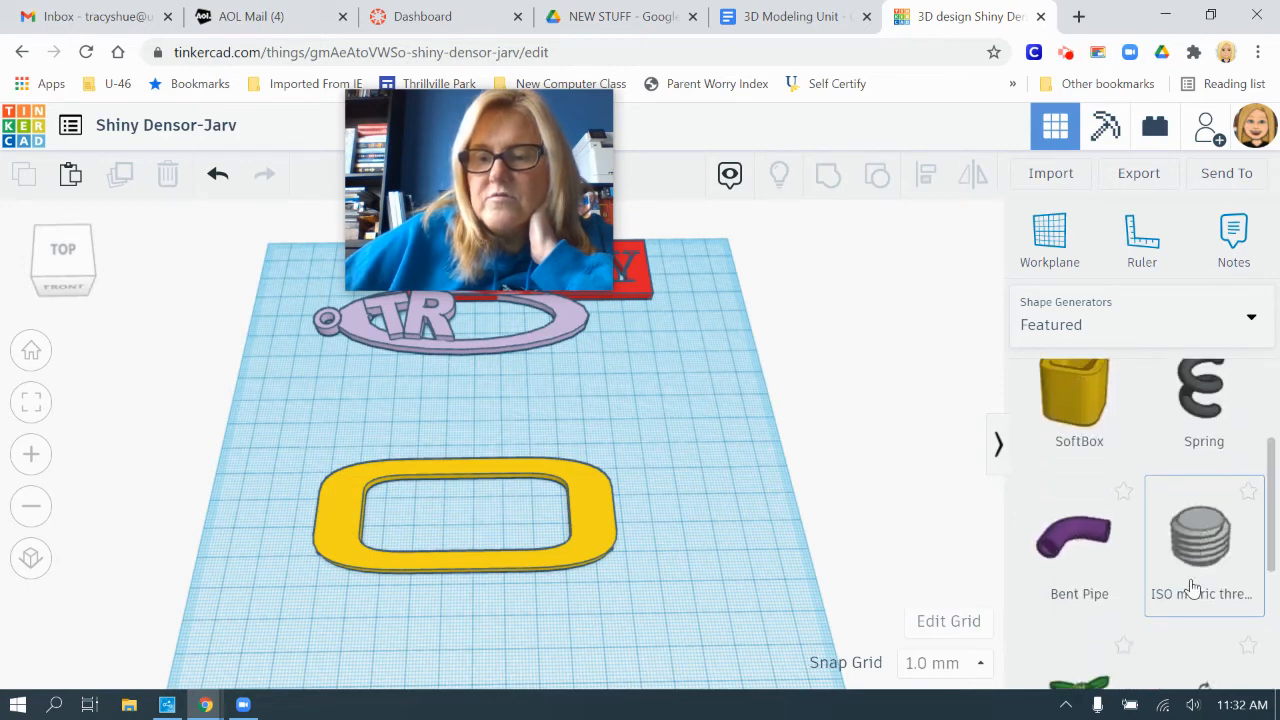
scroll(1192, 588, "up", 1)
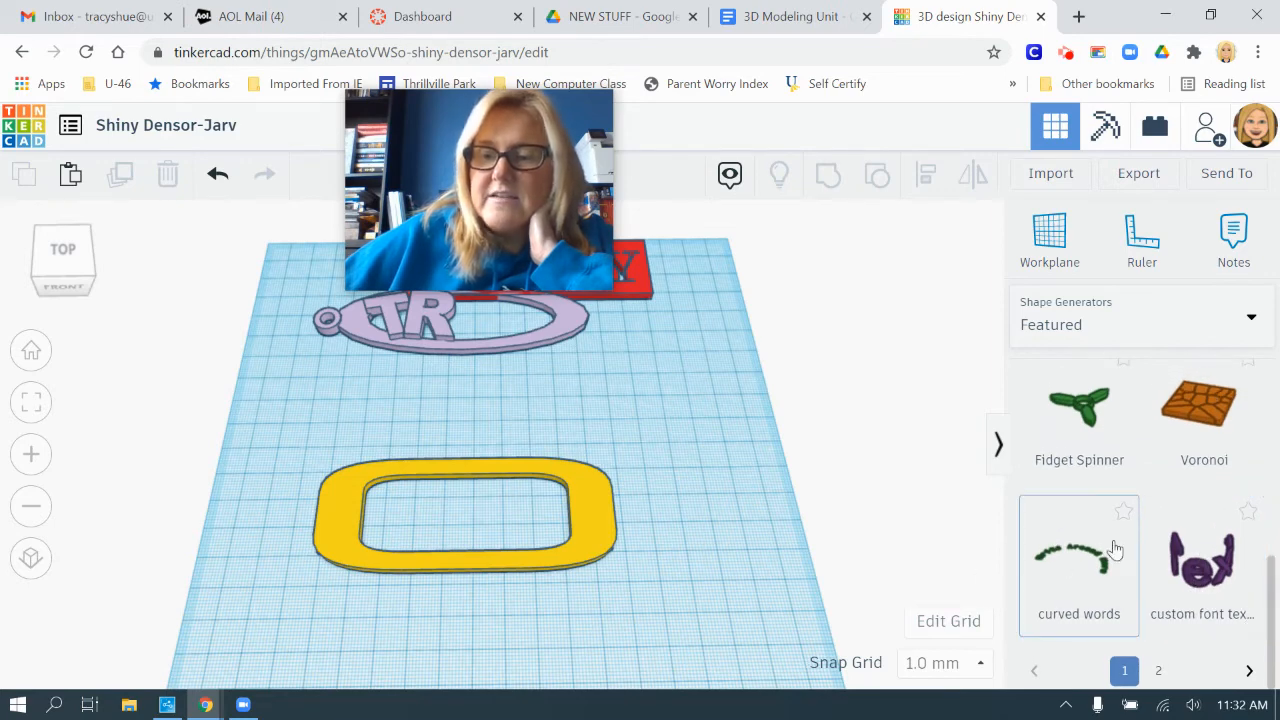
- Browse the three pages of Creatures & Characters in the Shape Library for possible keychain shapes
left_click(1080, 330)
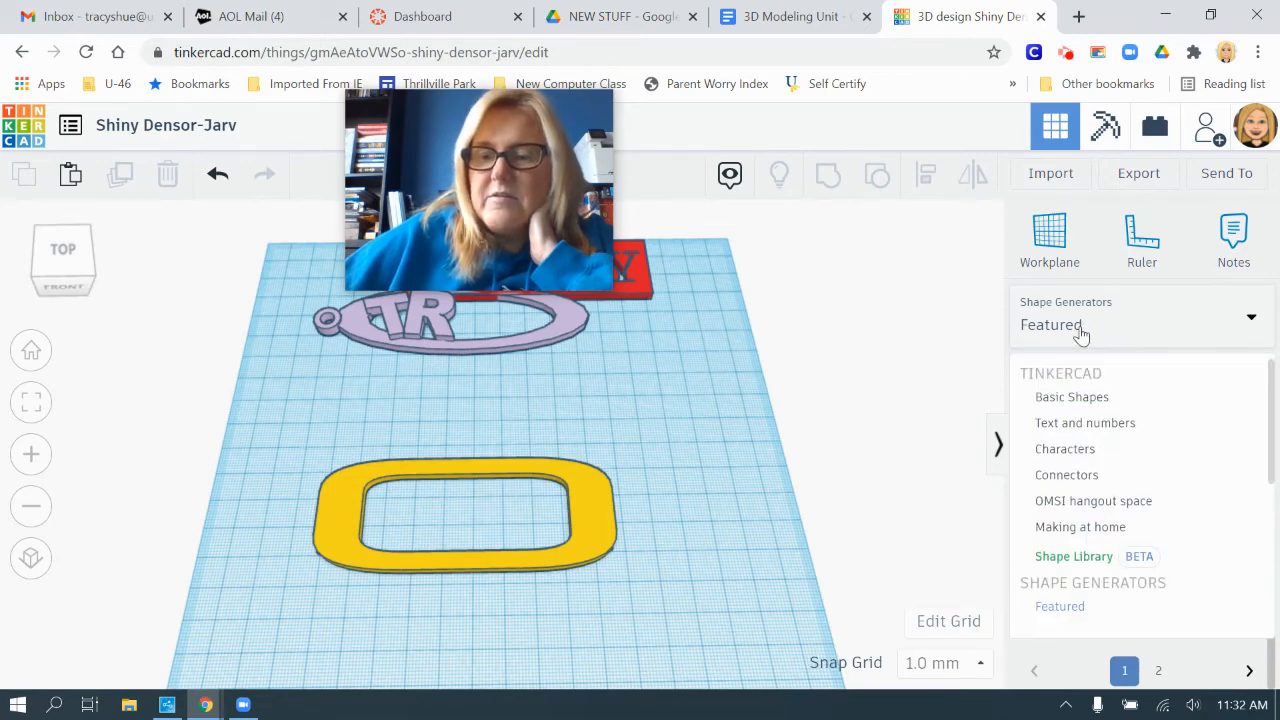
left_click(1084, 558)
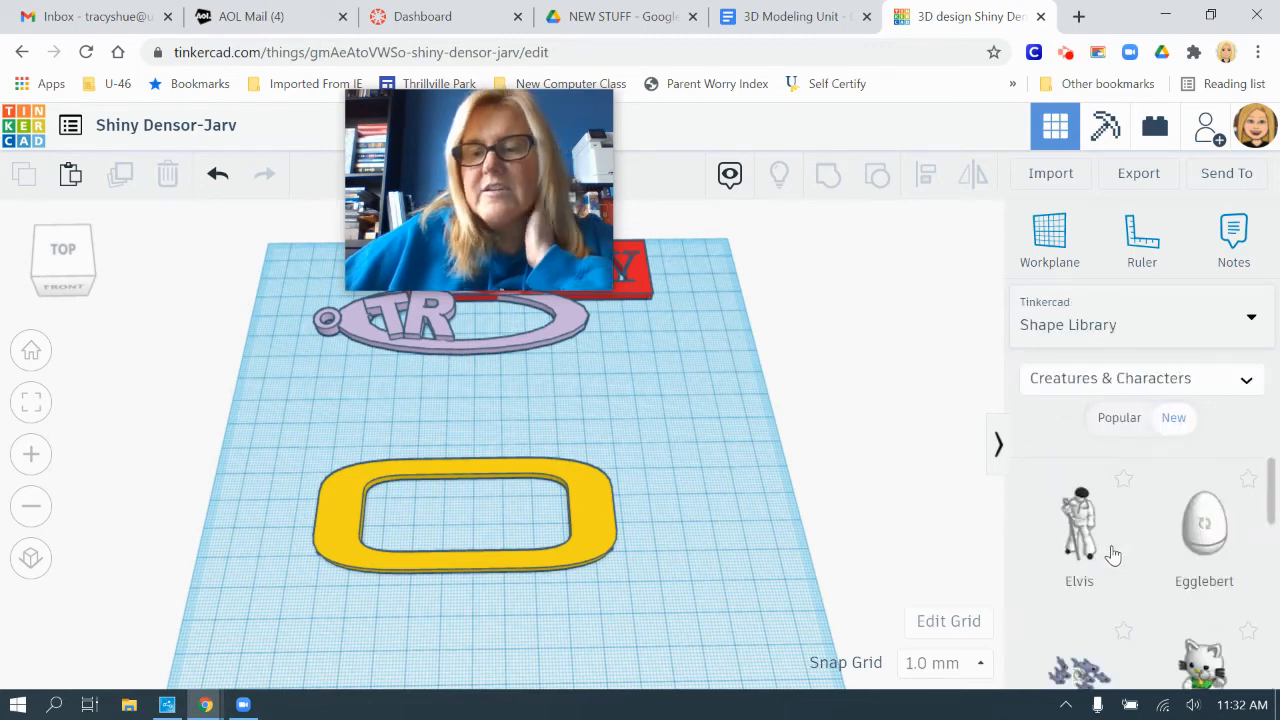
scroll(1113, 553, "down", 6)
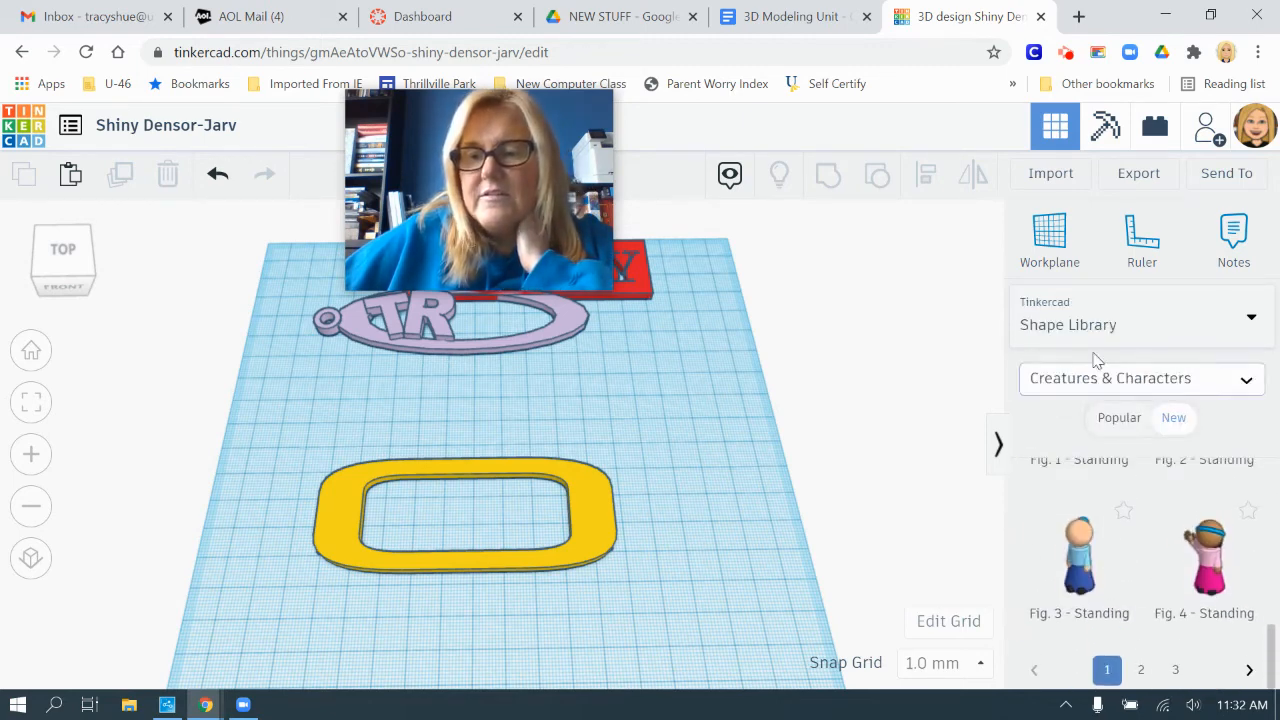
left_click(1217, 385)
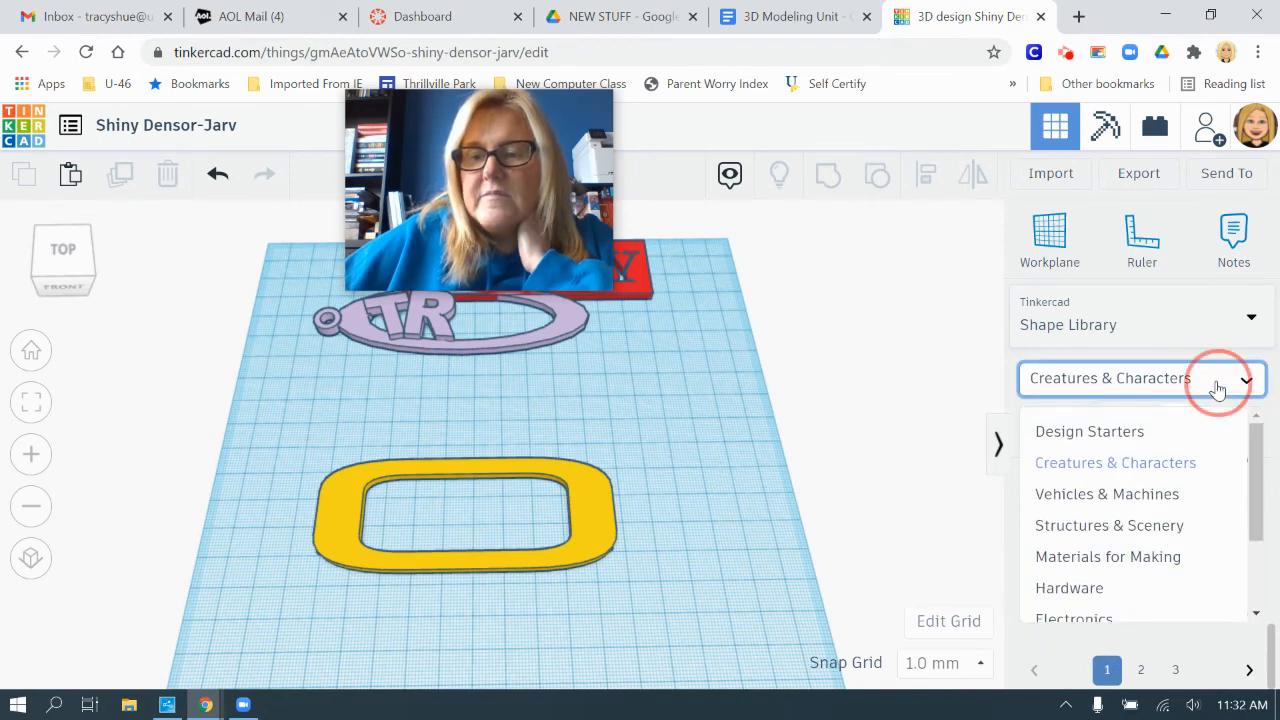
left_click(1217, 385)
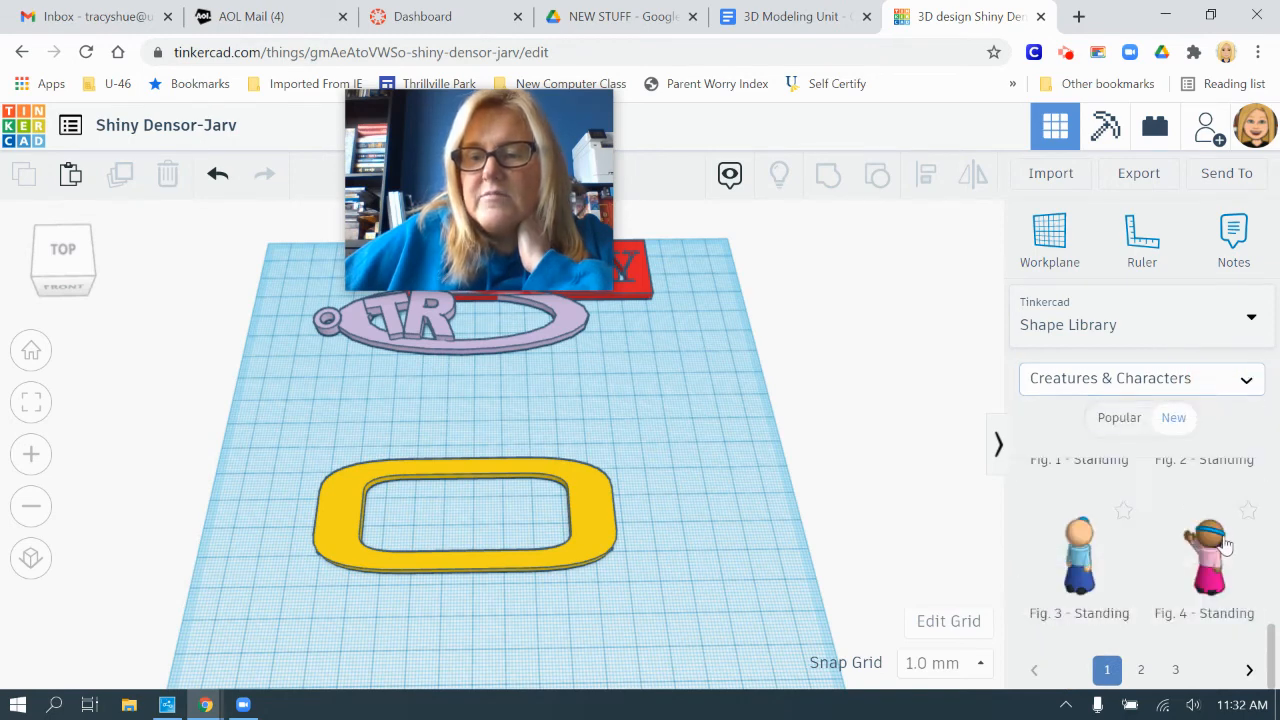
left_click(1140, 669)
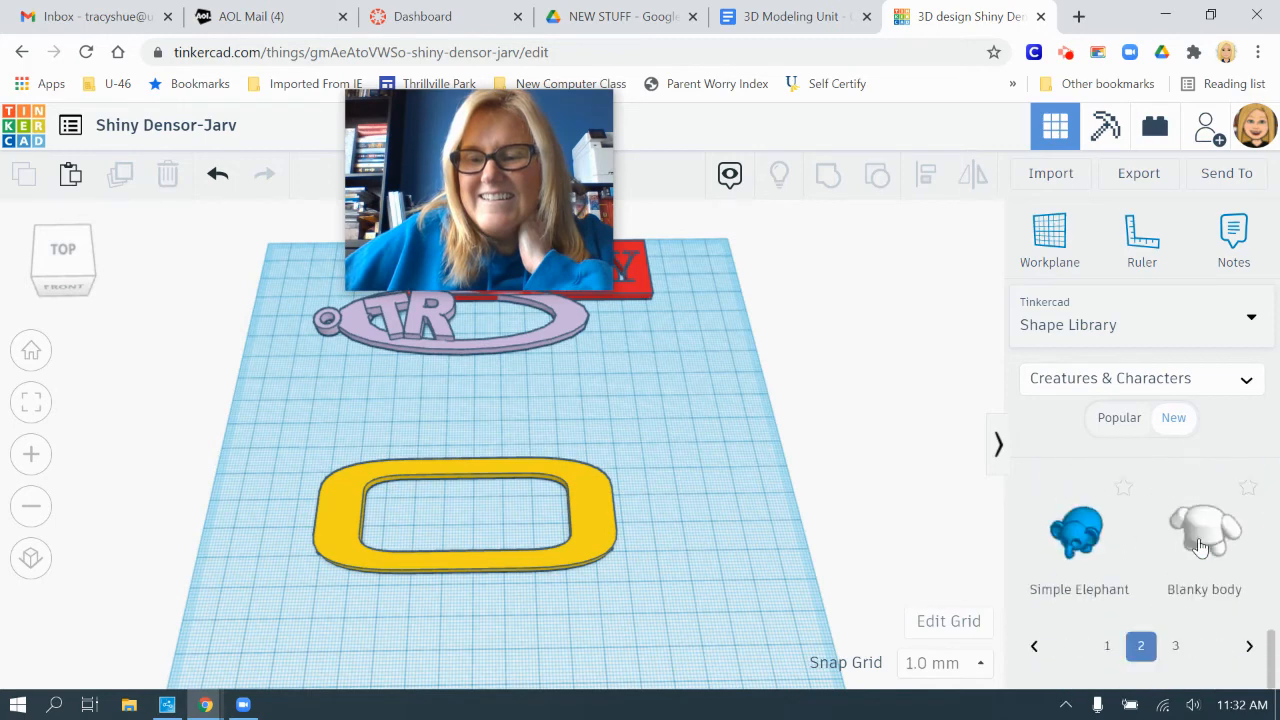
left_click(1176, 670)
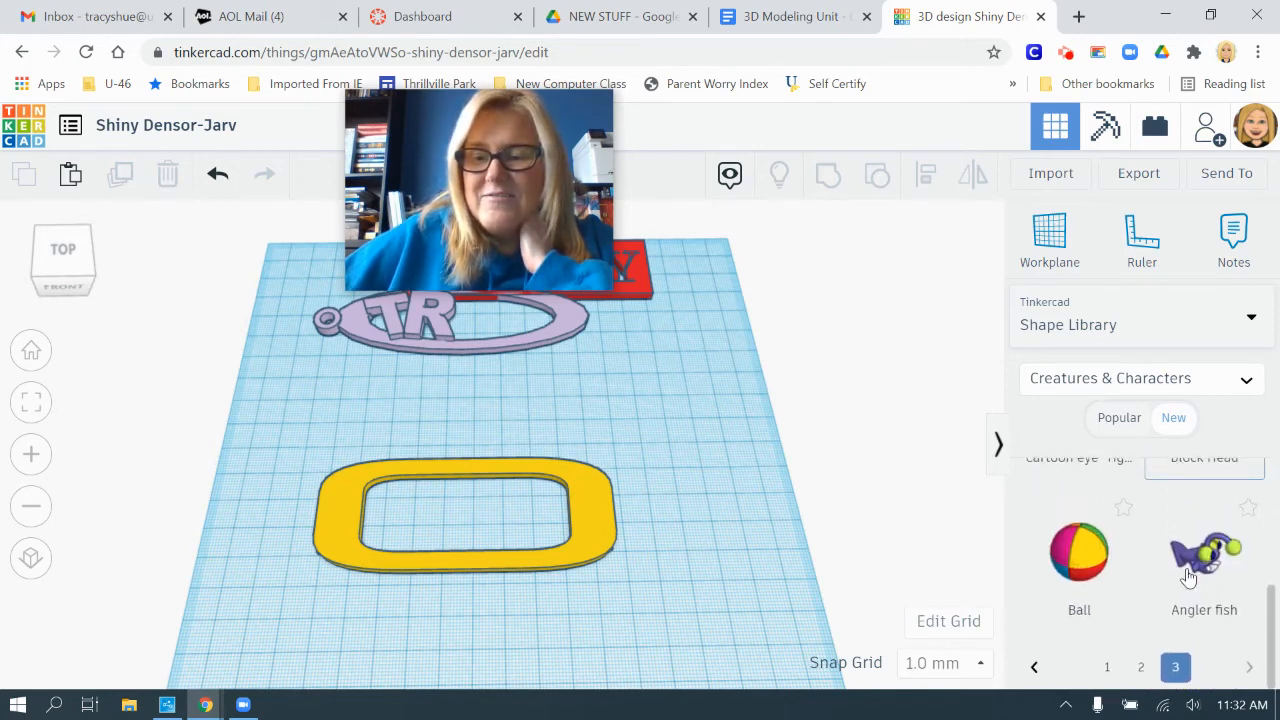
- Check the available shape categories and look through both pages of the featured shape generators again for text styles
left_click(1150, 330)
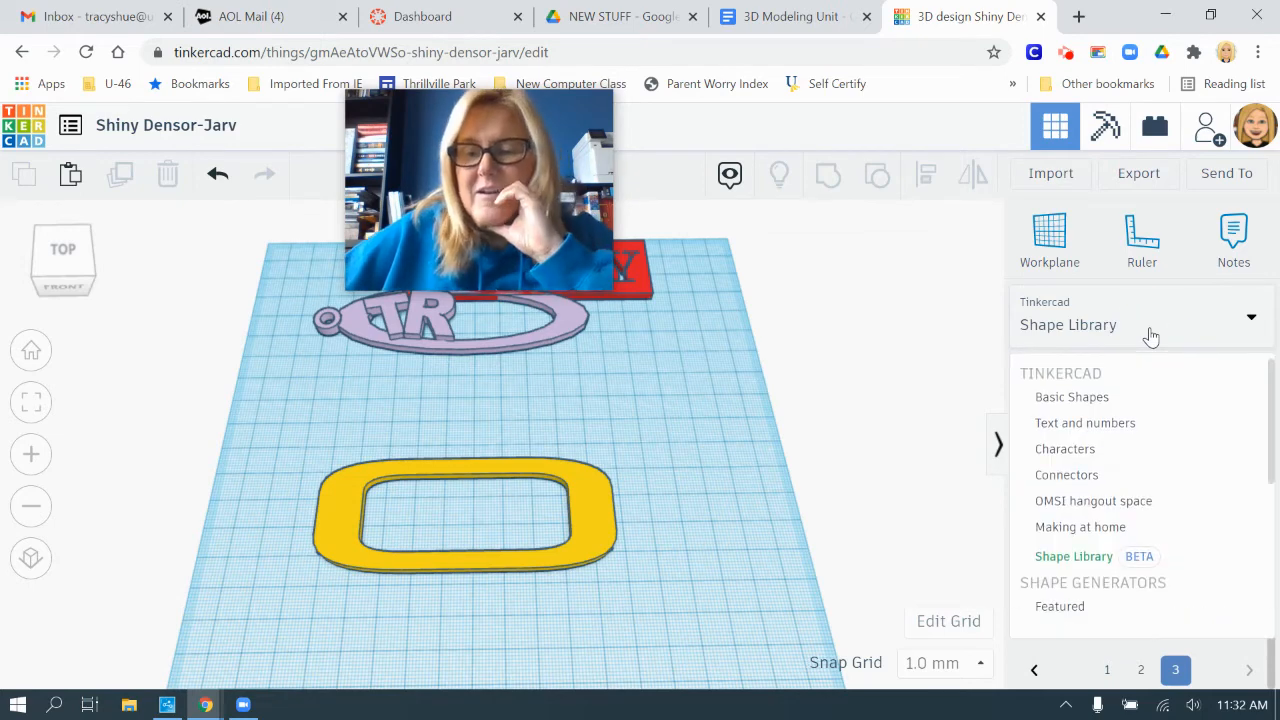
scroll(1166, 457, "down", 1)
scroll(1166, 457, "down", 2)
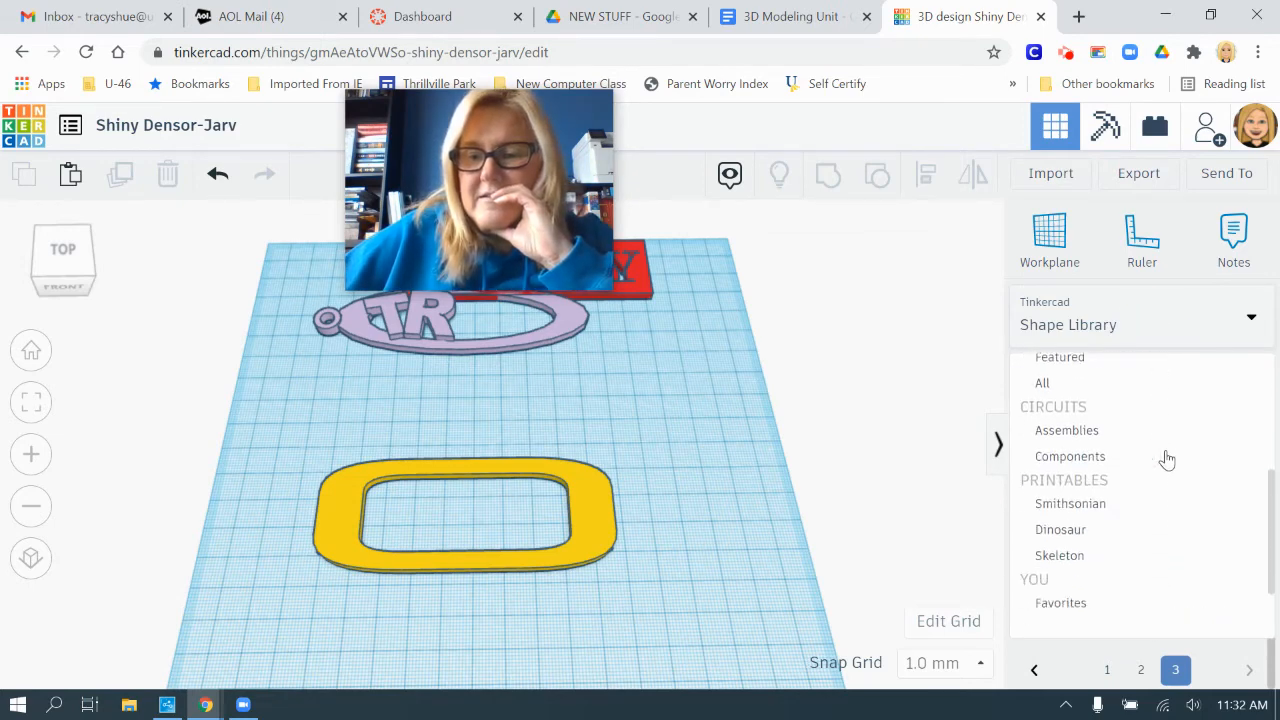
scroll(1168, 458, "up", 1)
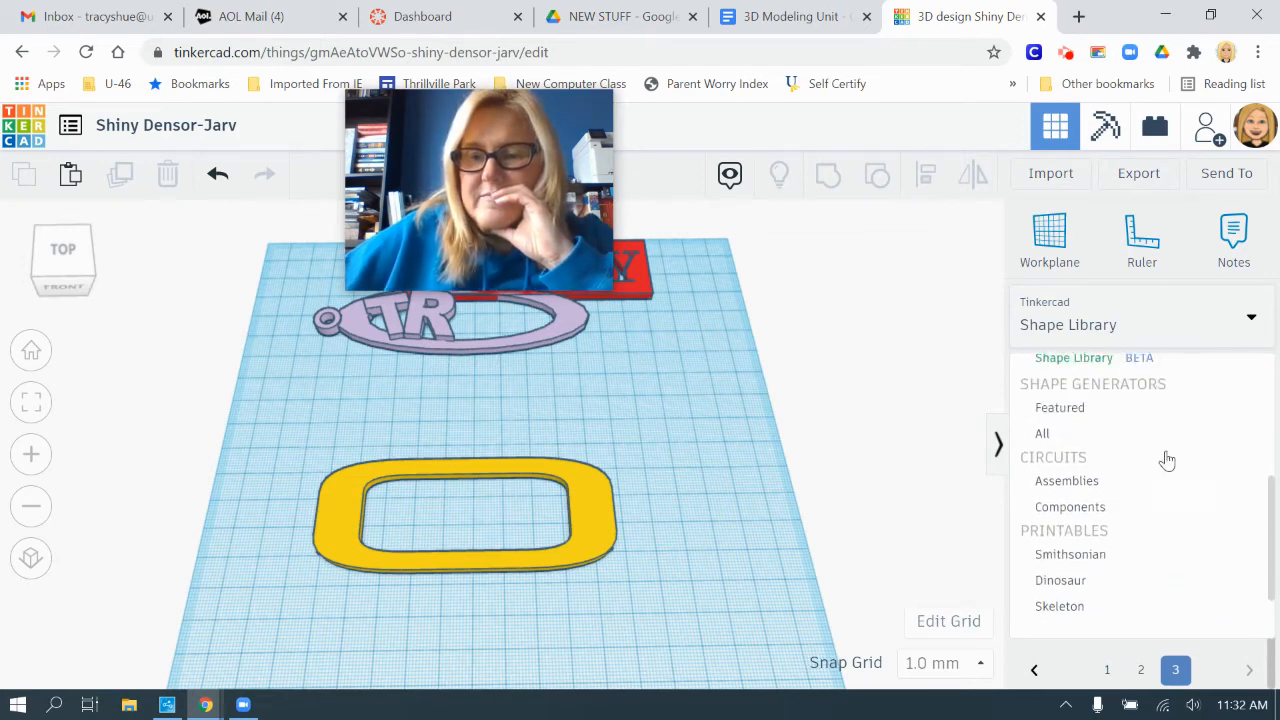
left_click(1078, 427)
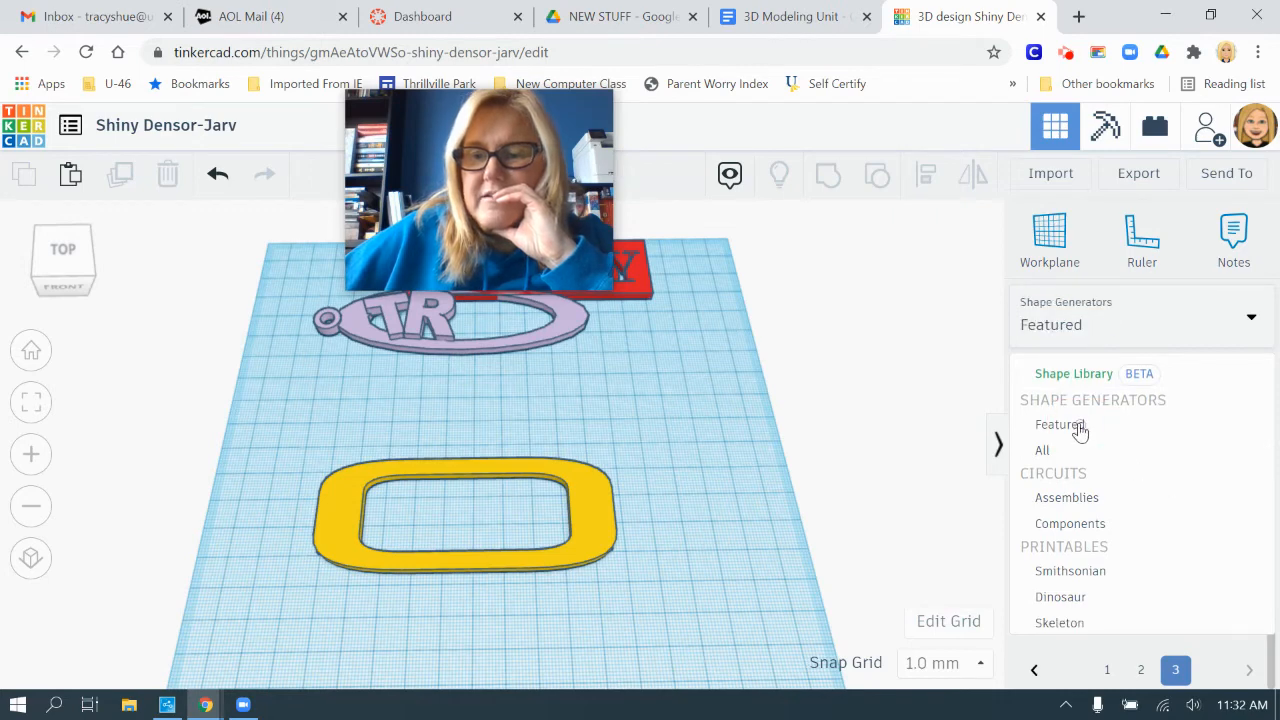
scroll(1110, 442, "down", 3)
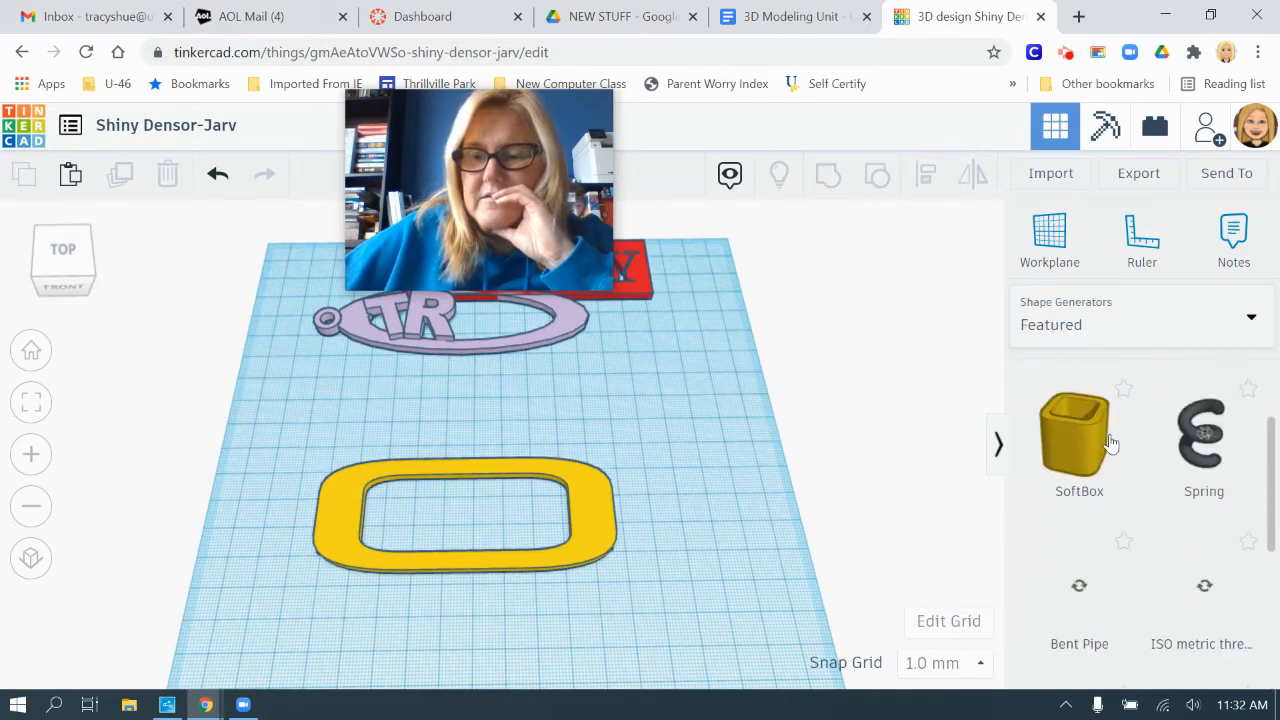
scroll(1110, 443, "down", 1)
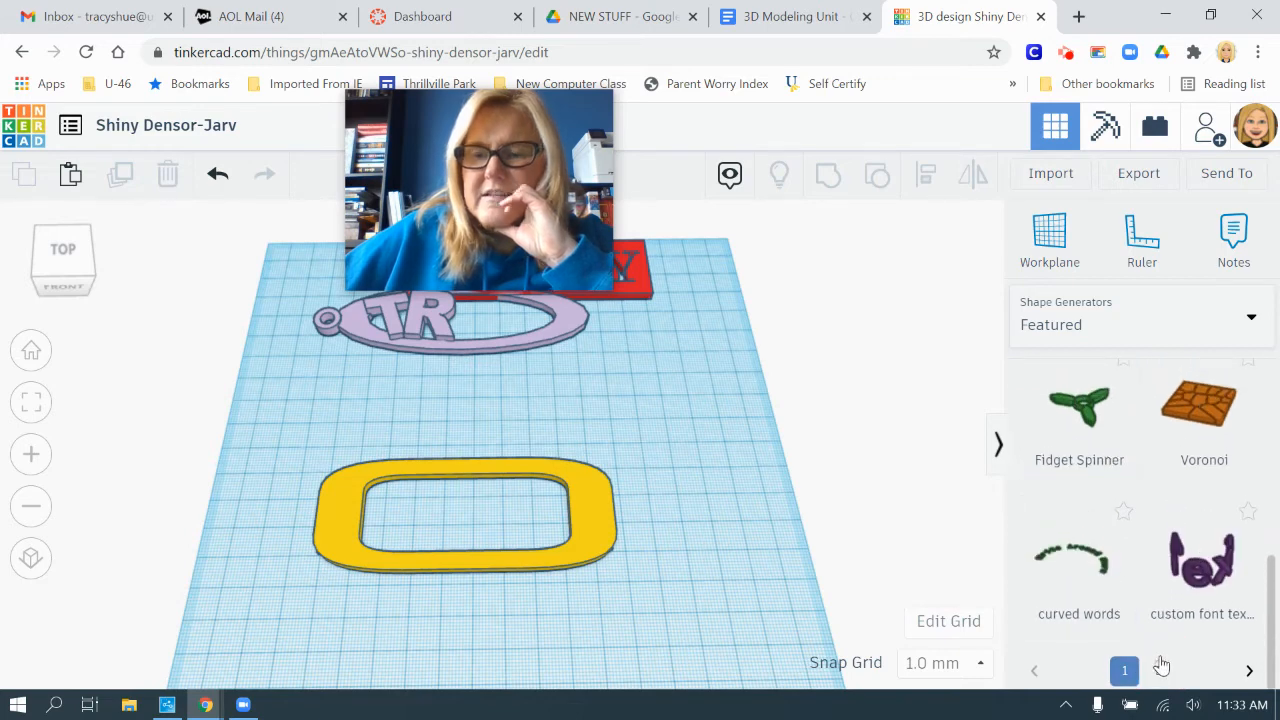
left_click(1159, 670)
scroll(1184, 606, "up", 2)
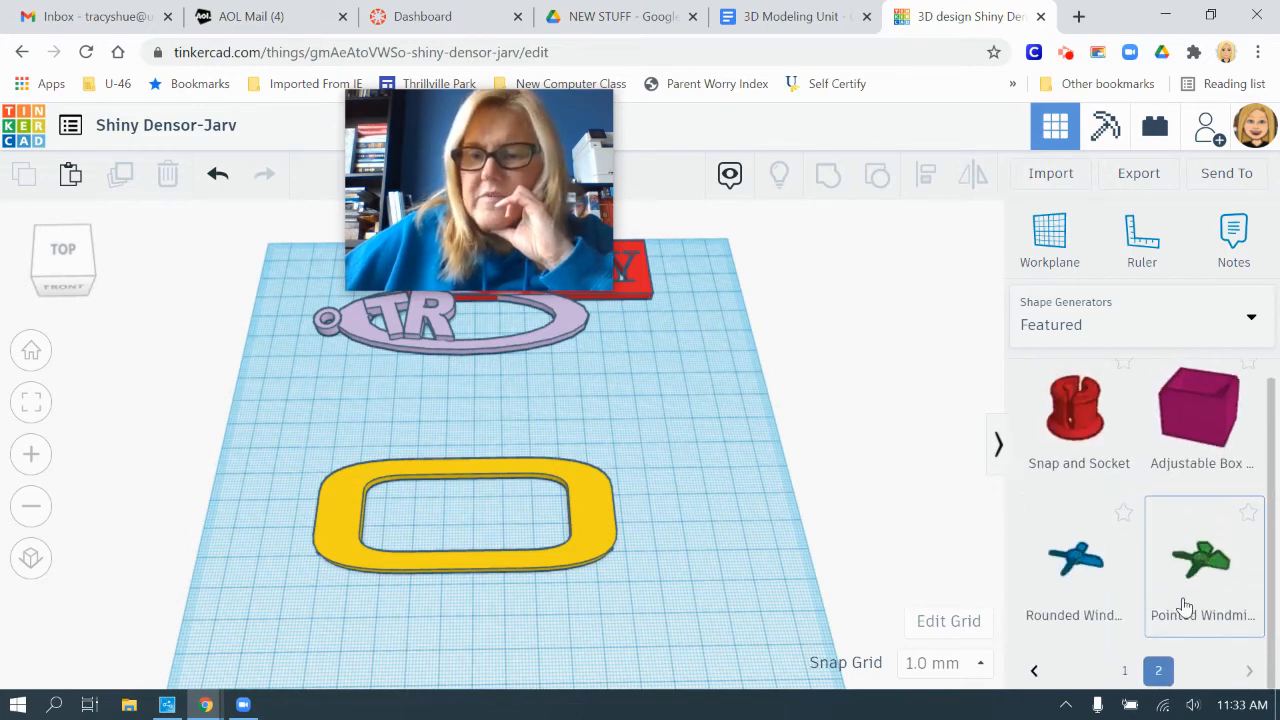
- Place a script text shape from the full shape generator collection in front of the yellow SoftBox frame and set its text to the first name
left_click(1064, 329)
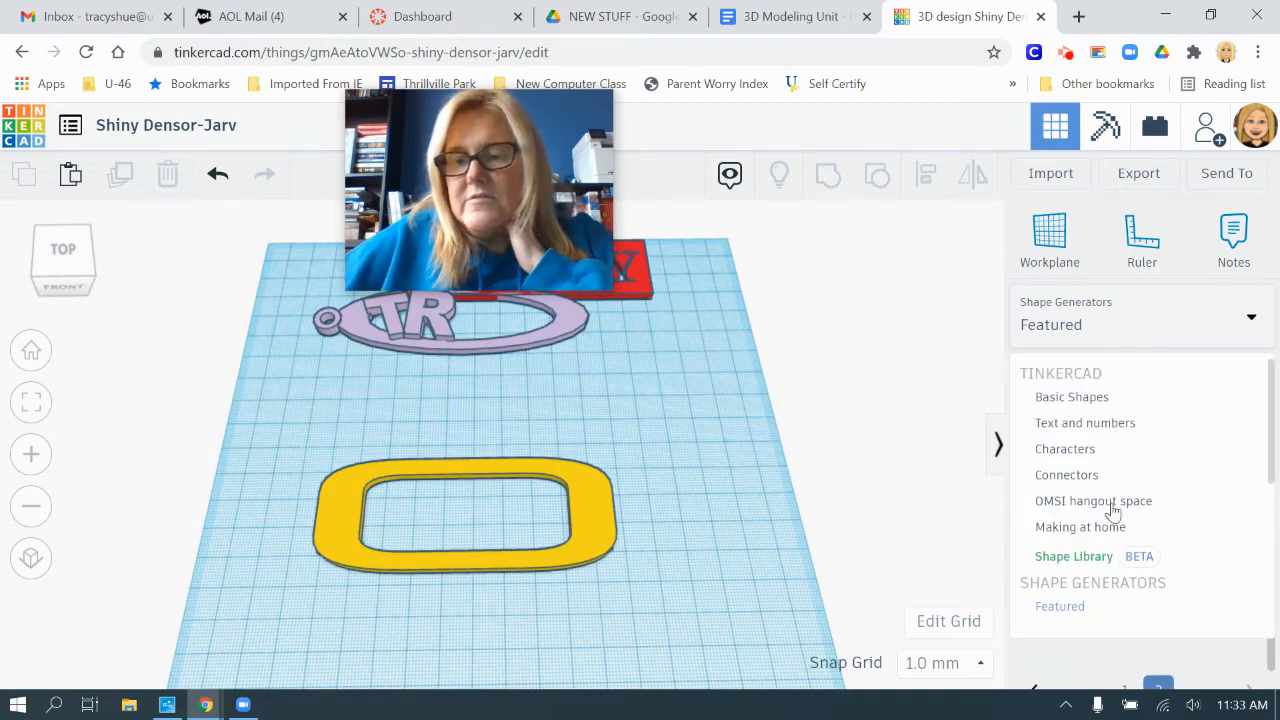
scroll(1127, 570, "down", 2)
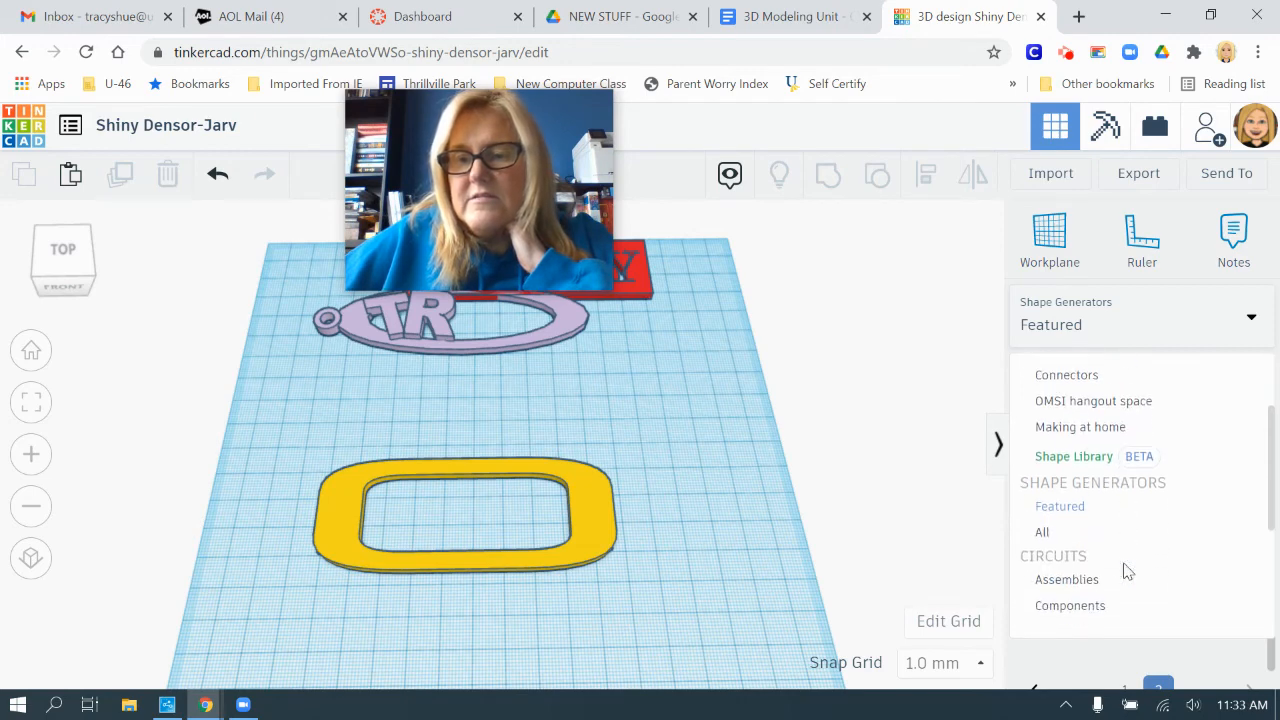
left_click(1042, 534)
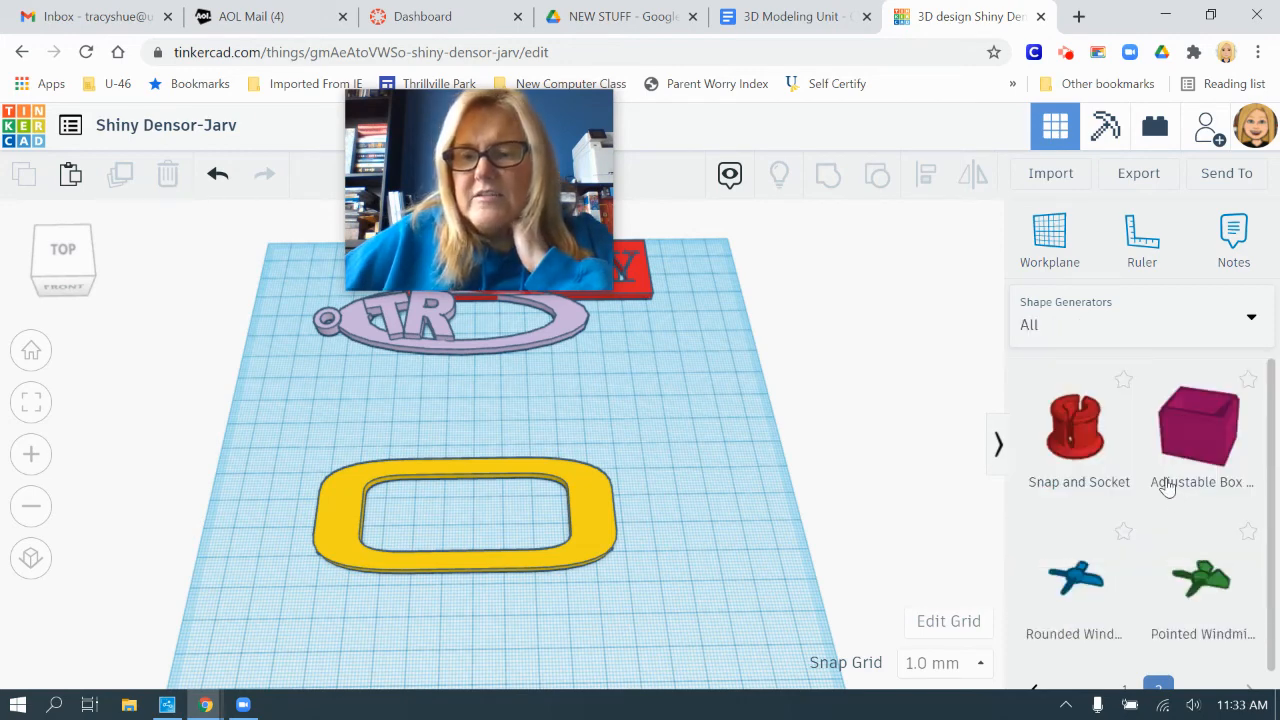
scroll(1165, 483, "down", 2)
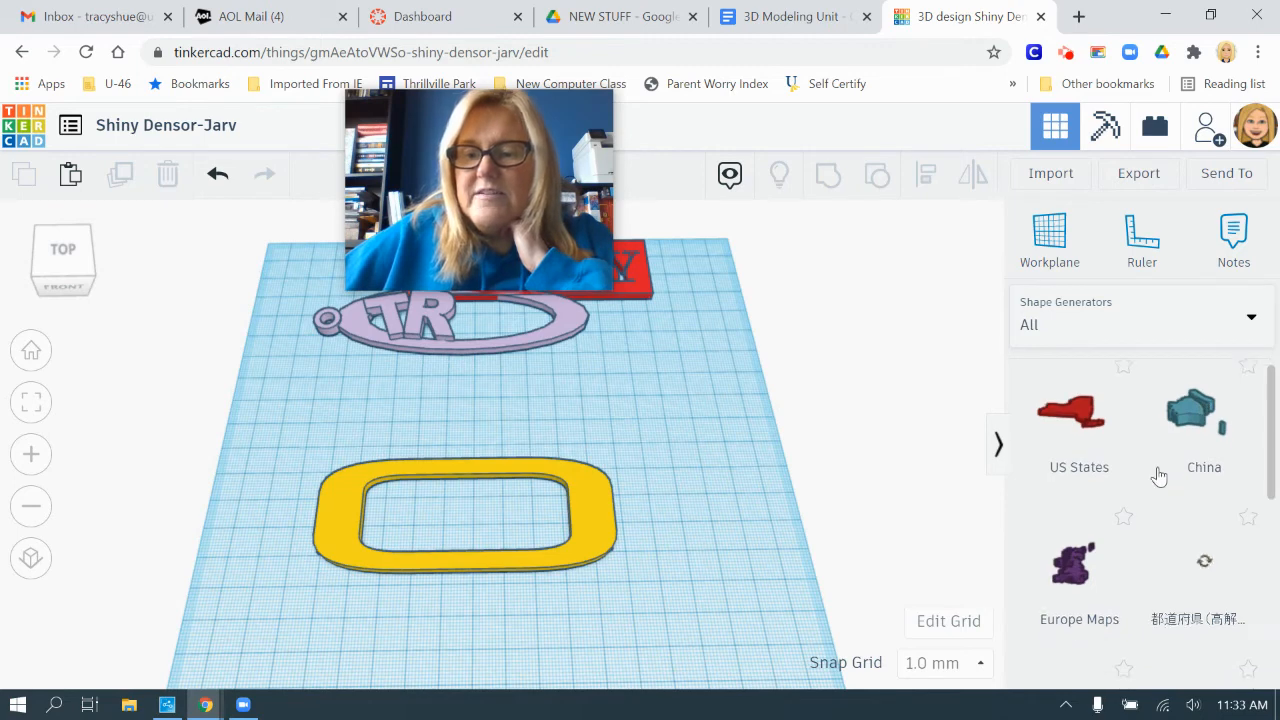
scroll(1158, 476, "down", 5)
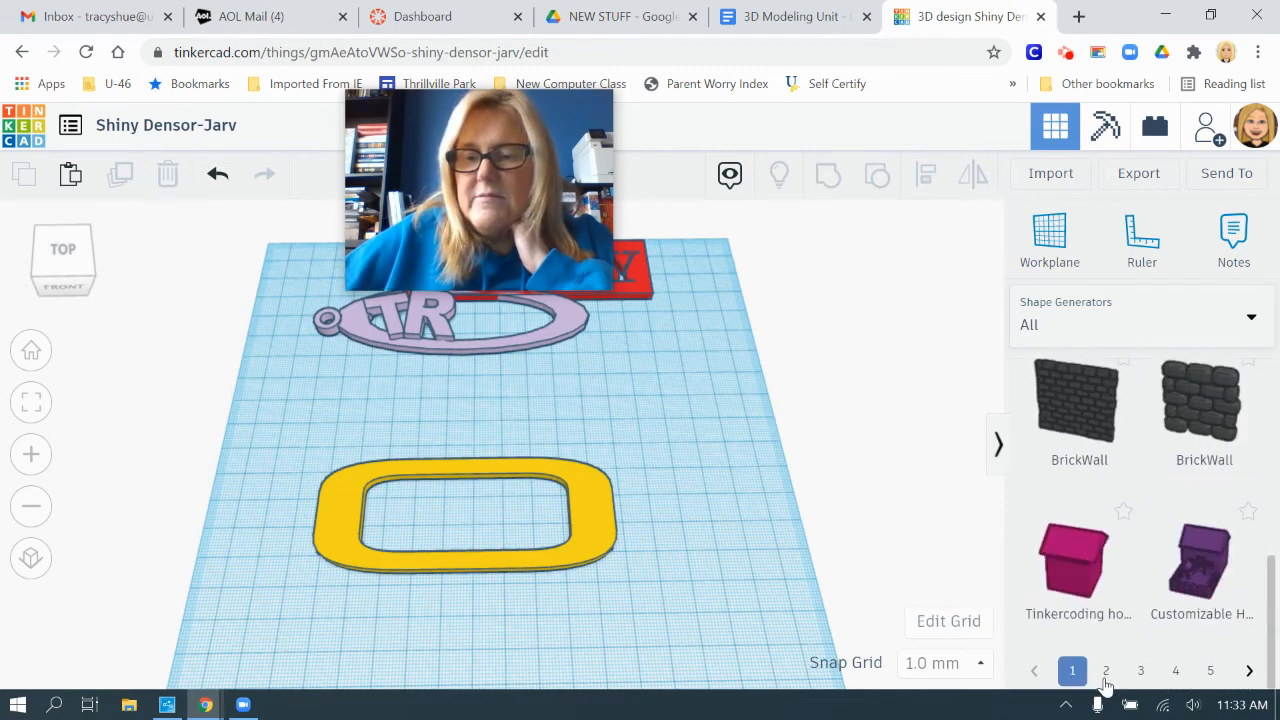
left_click(1131, 668)
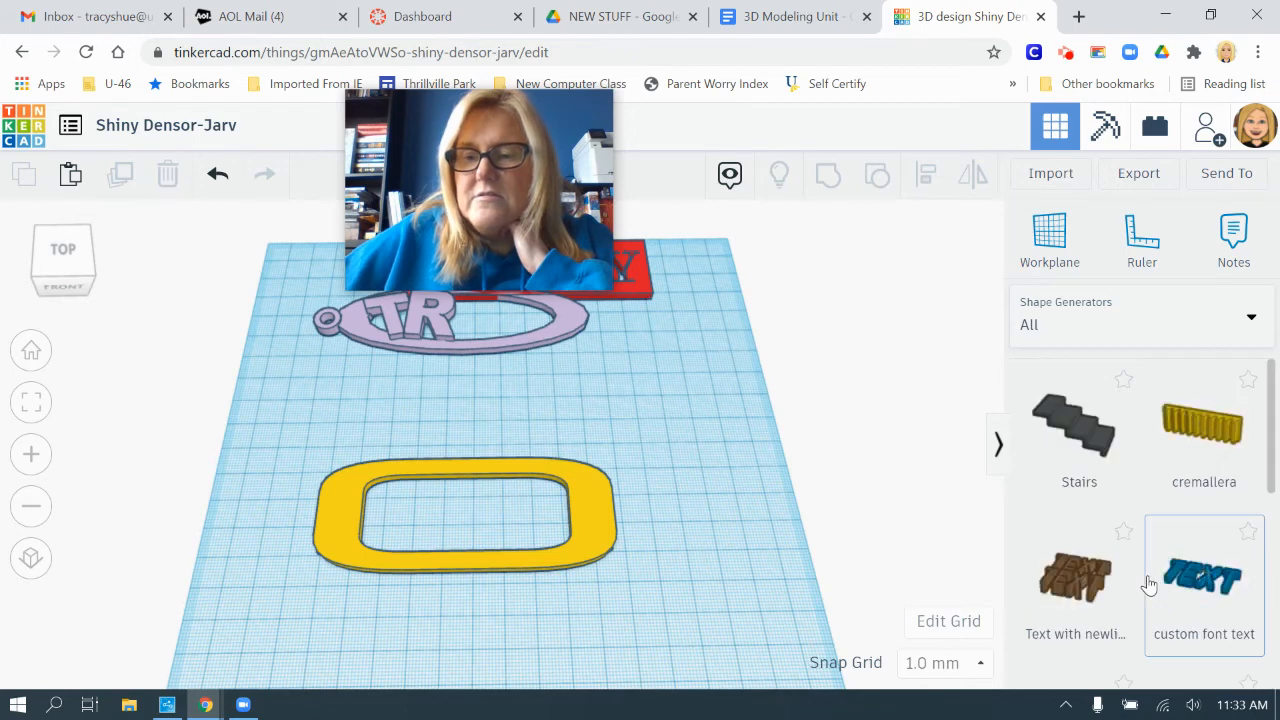
scroll(1150, 585, "down", 3)
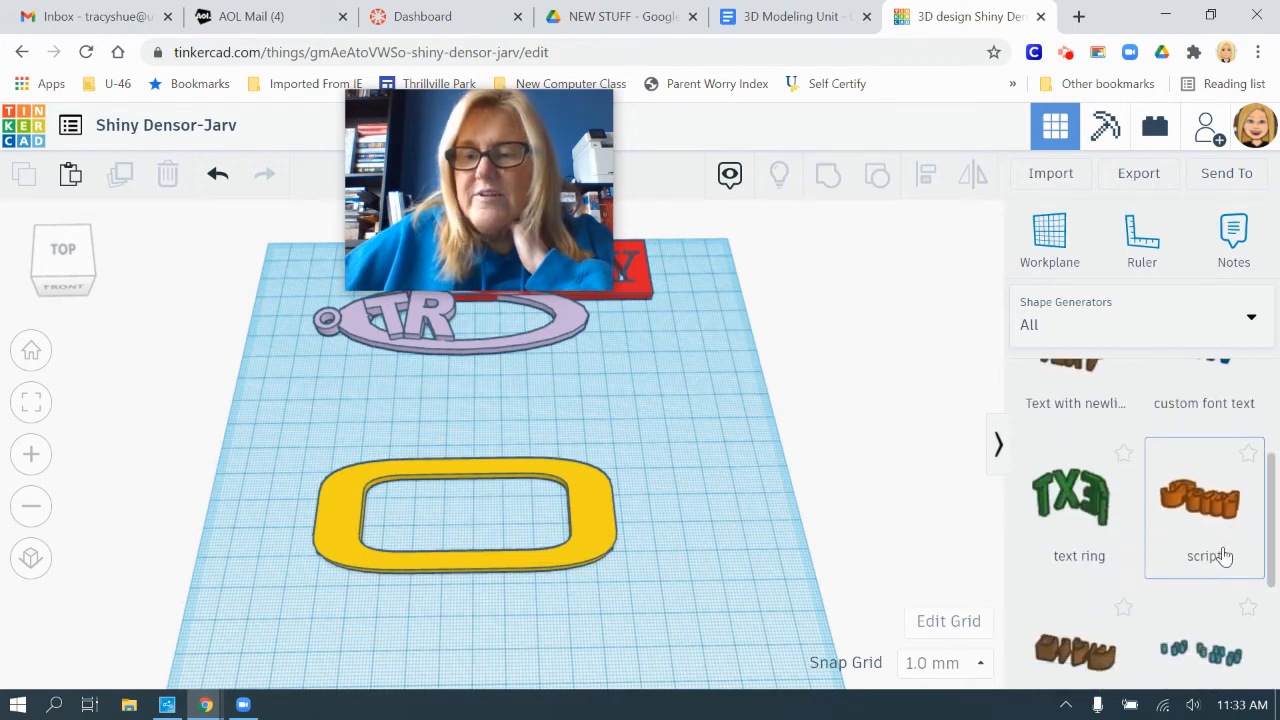
scroll(1233, 549, "down", 1)
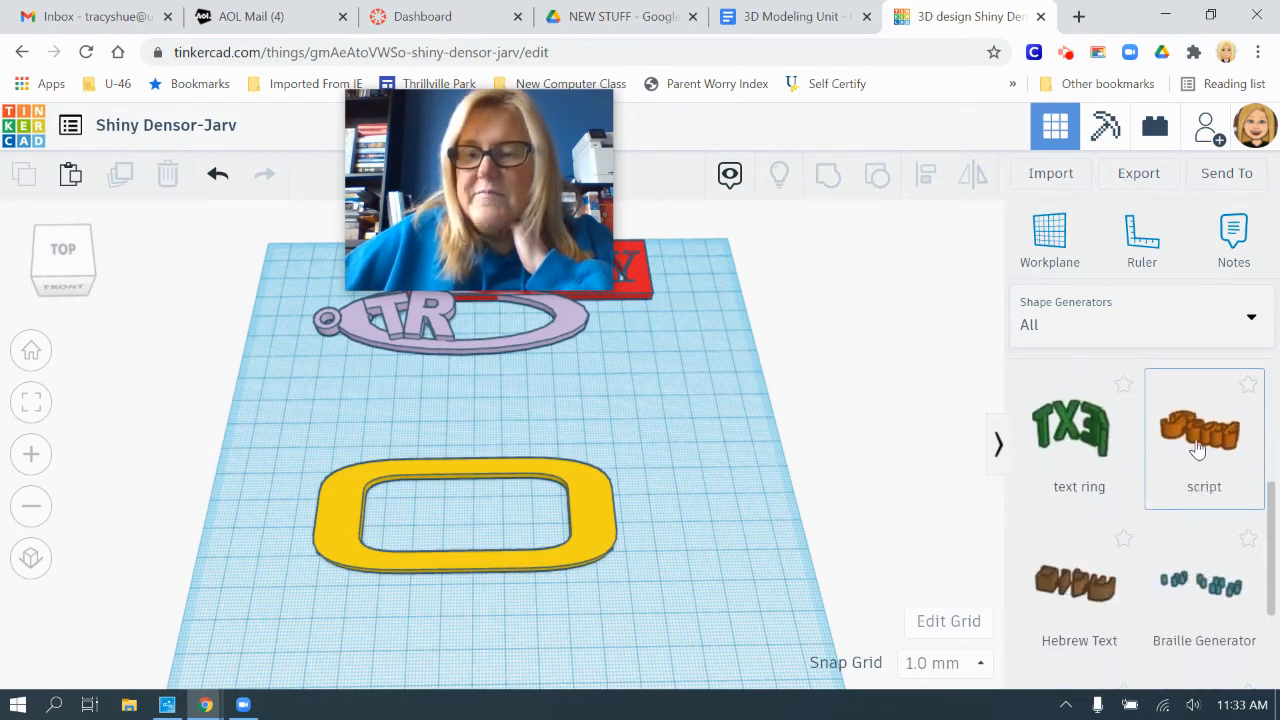
left_click_drag(1197, 450, 562, 603)
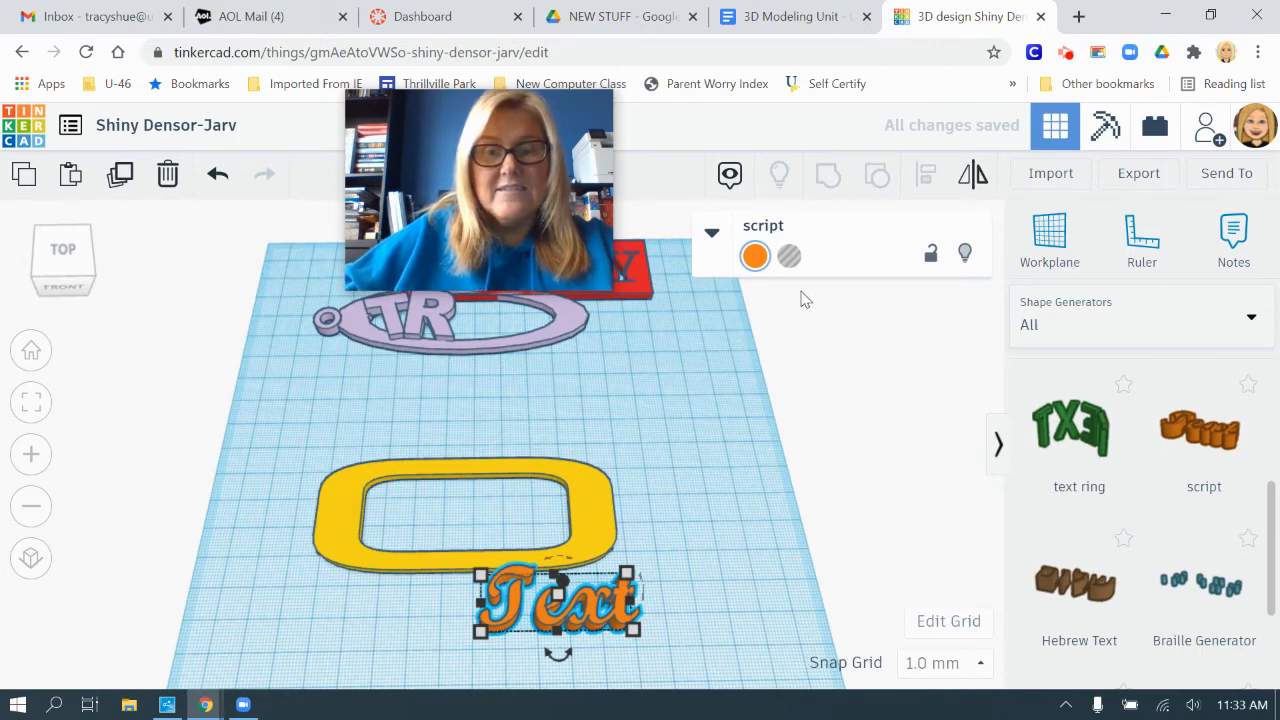
left_click(712, 231)
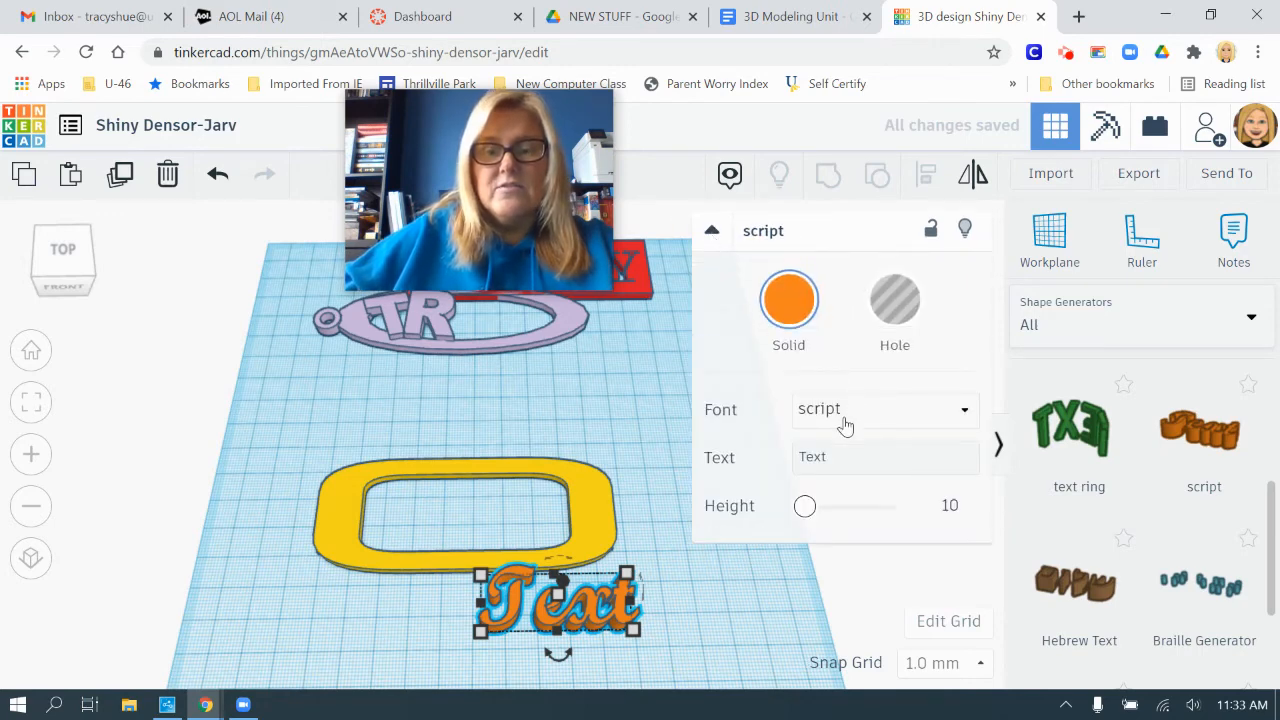
left_click(840, 455)
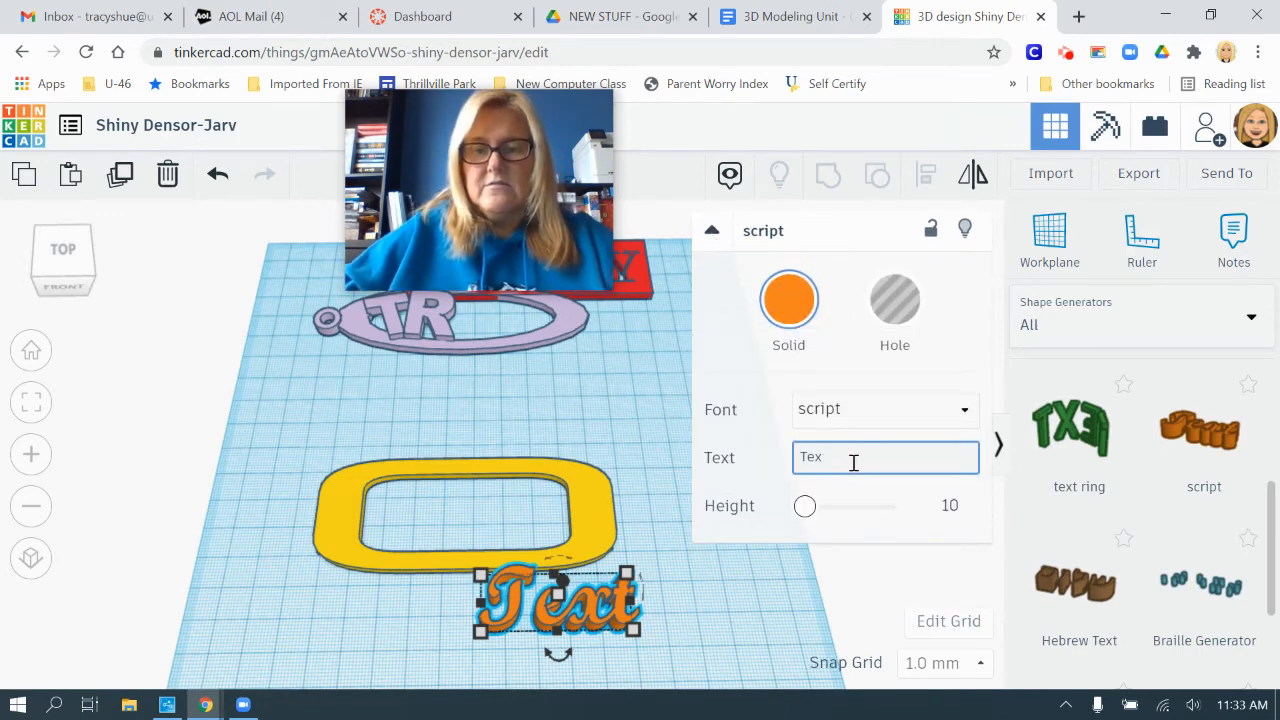
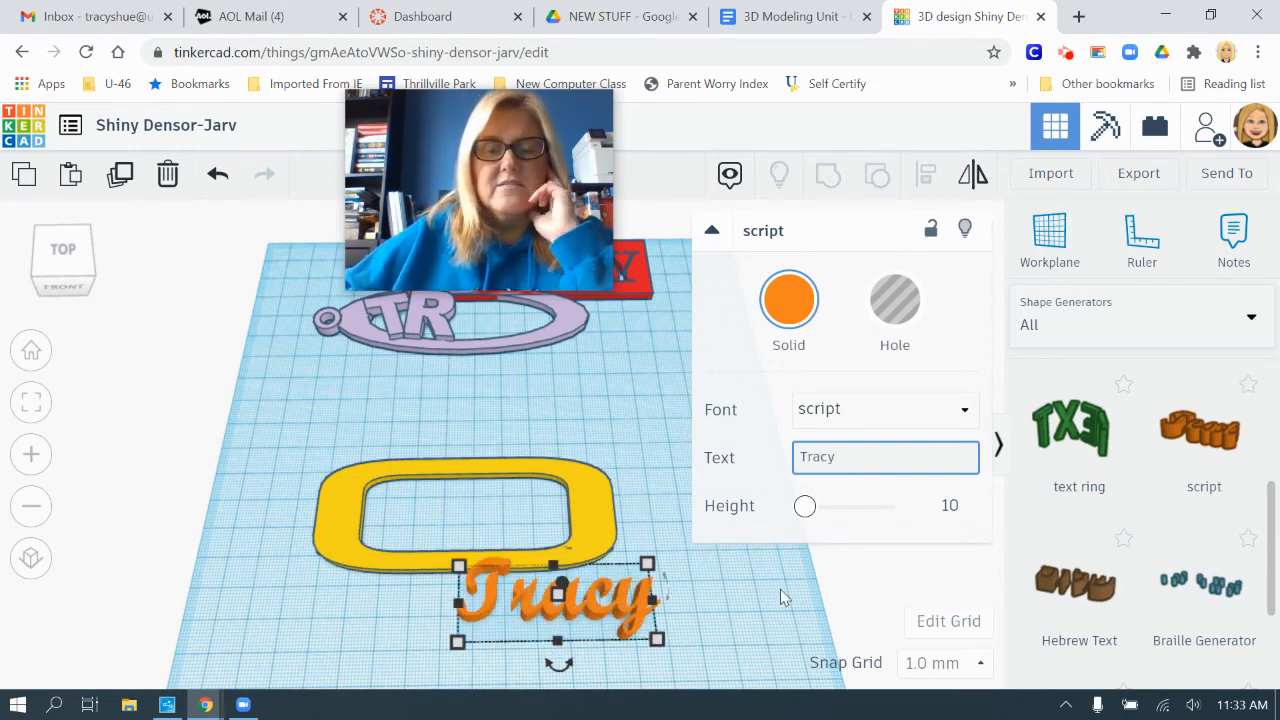
- Try the Bebas and Majorsnafu fonts on the orange name text, return it to the script font and deselect it
left_click(873, 419)
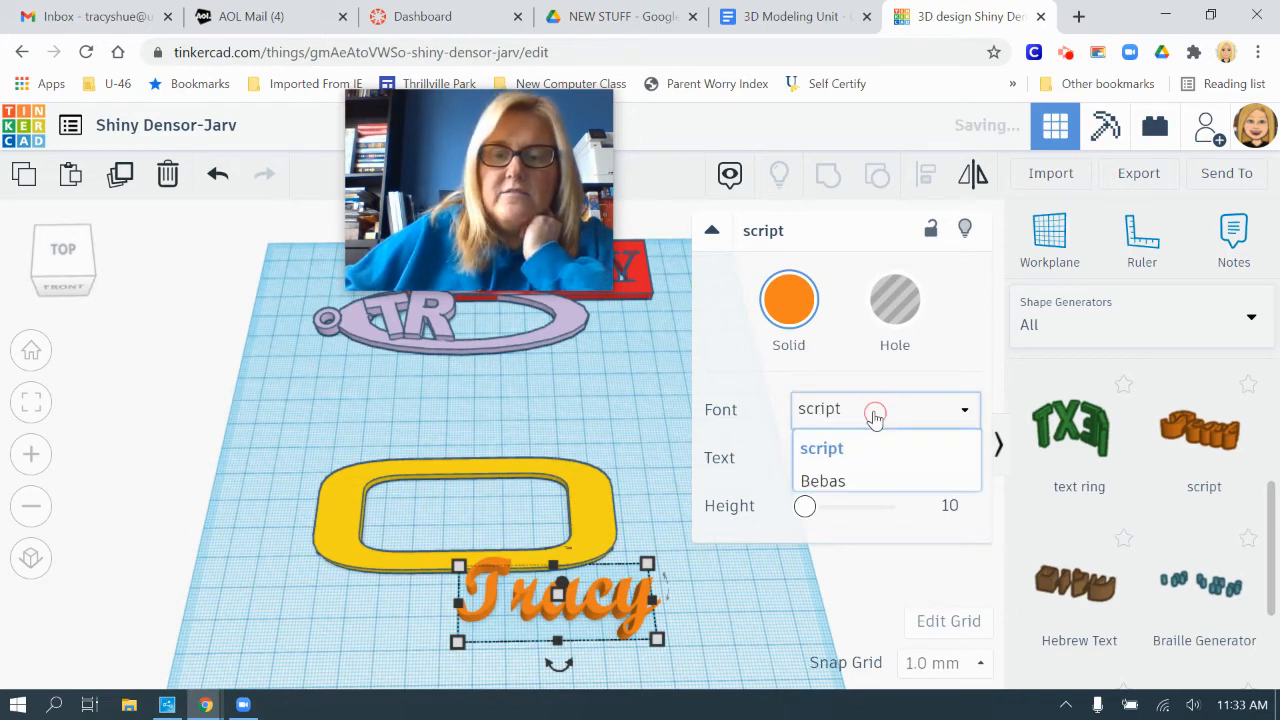
left_click(845, 492)
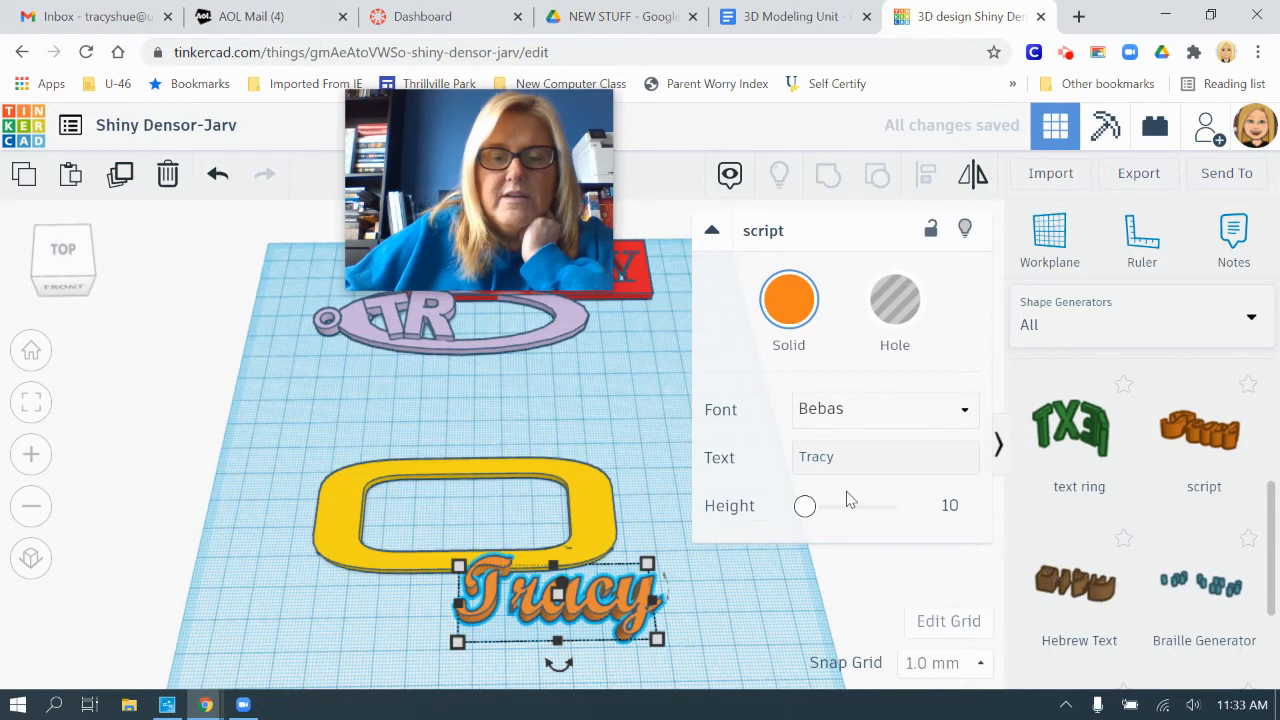
left_click(853, 425)
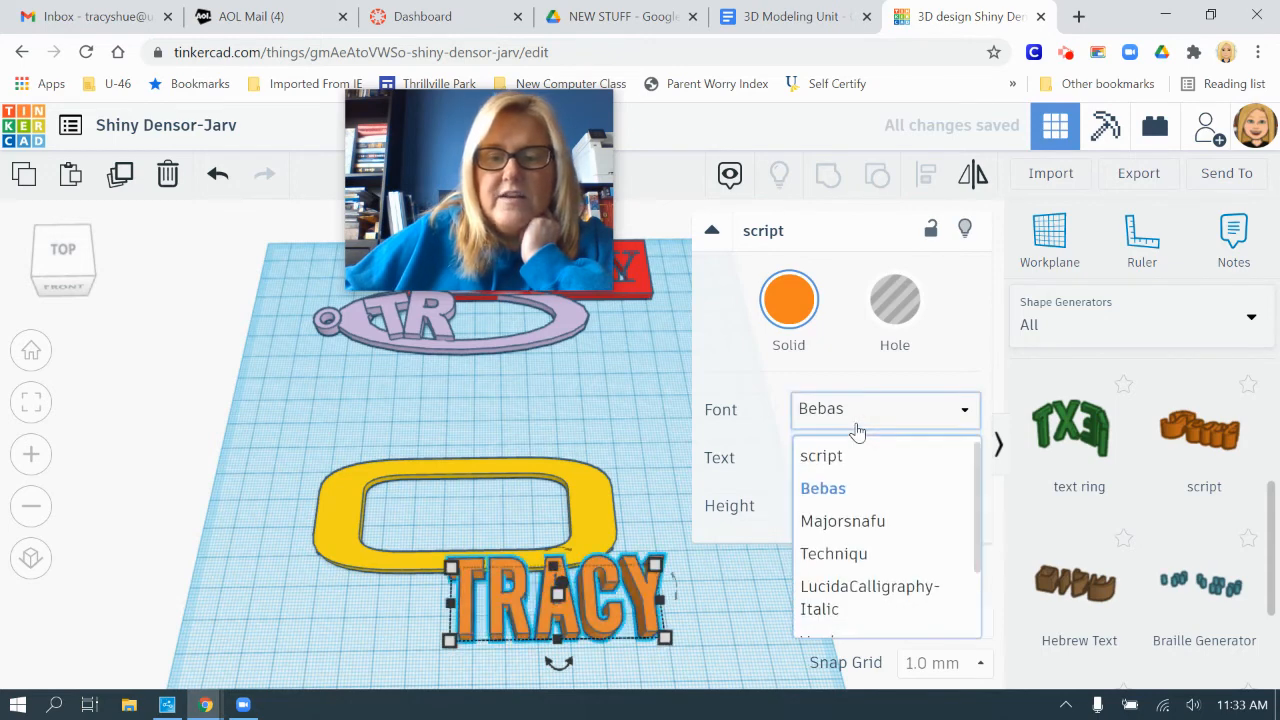
left_click(868, 524)
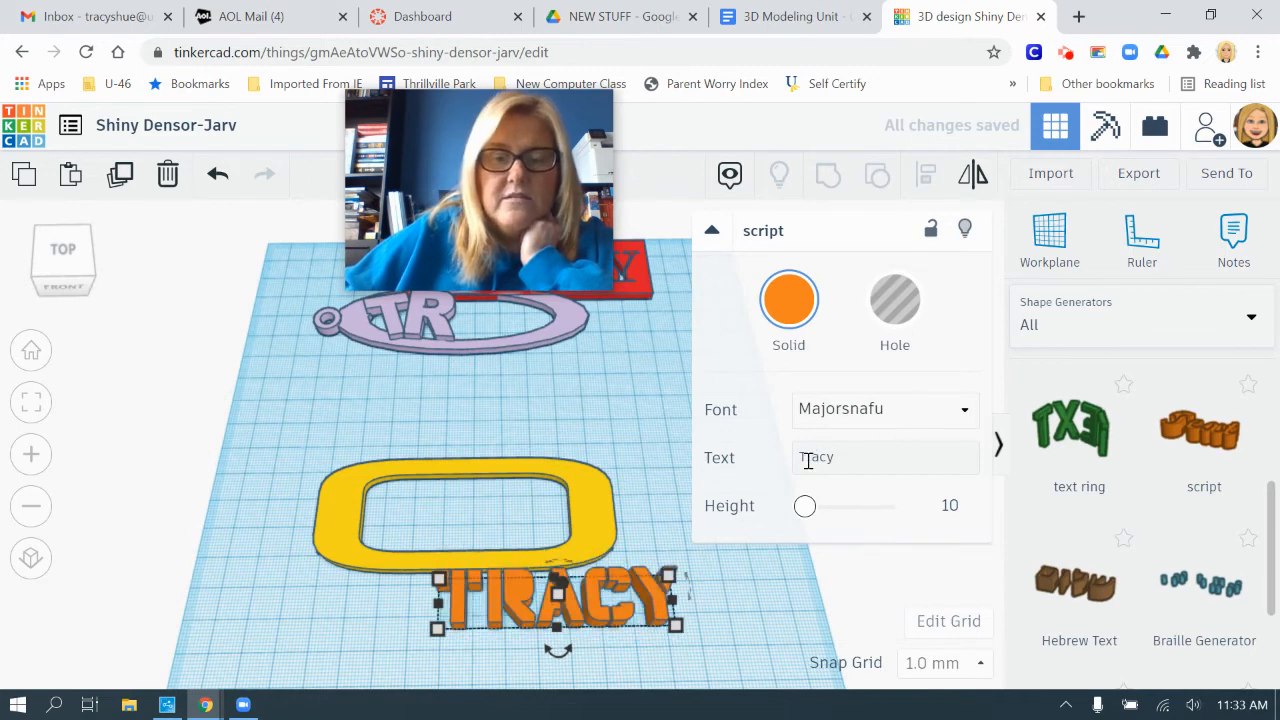
left_click(912, 422)
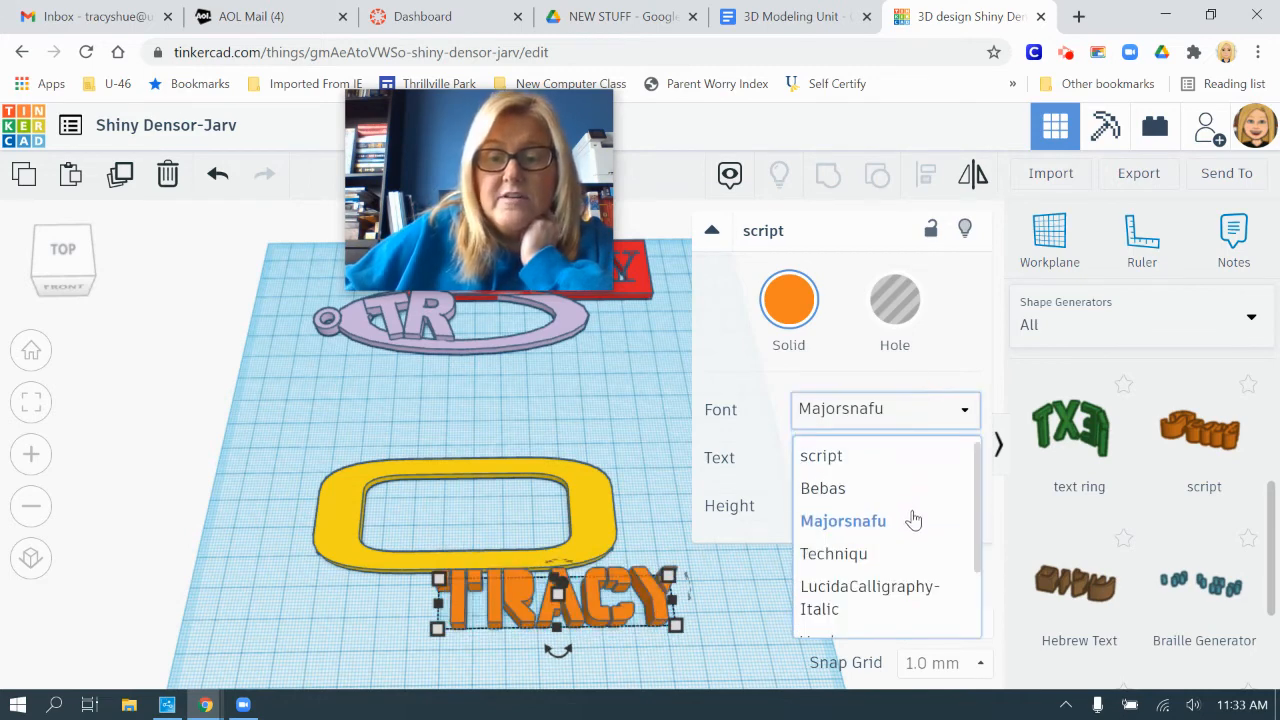
scroll(911, 524, "down", 2)
scroll(913, 527, "up", 1)
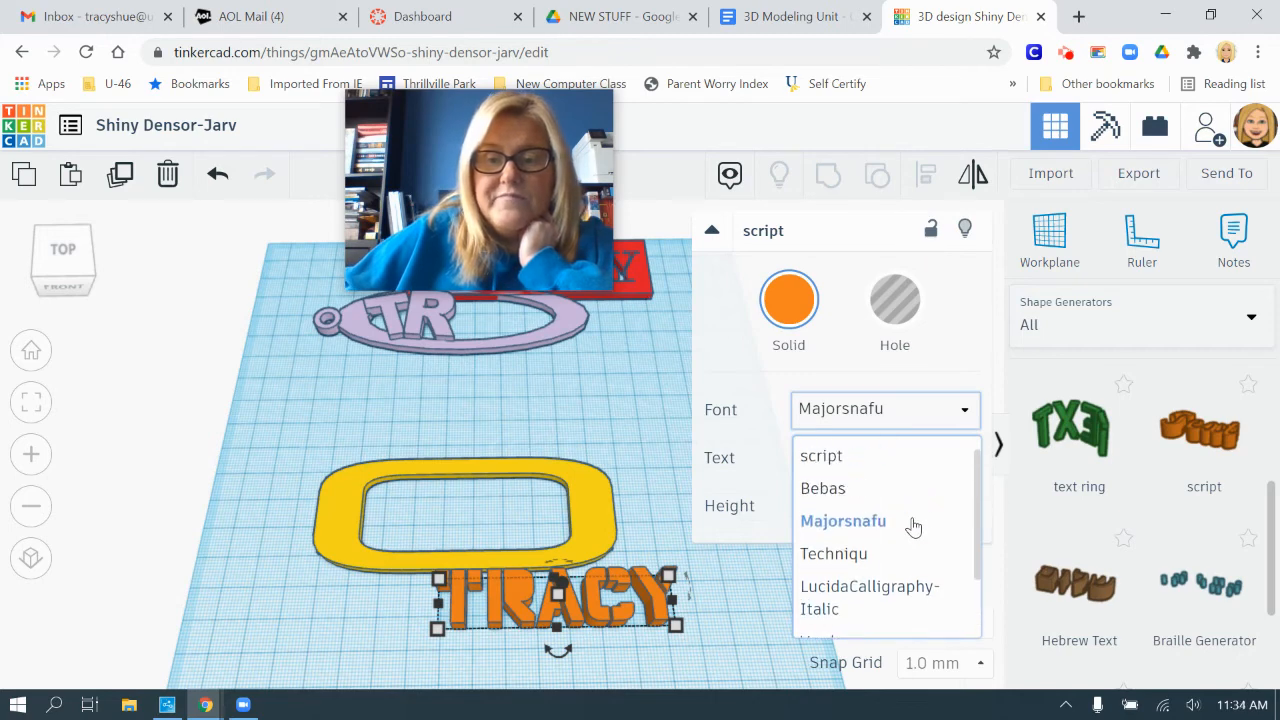
left_click(857, 457)
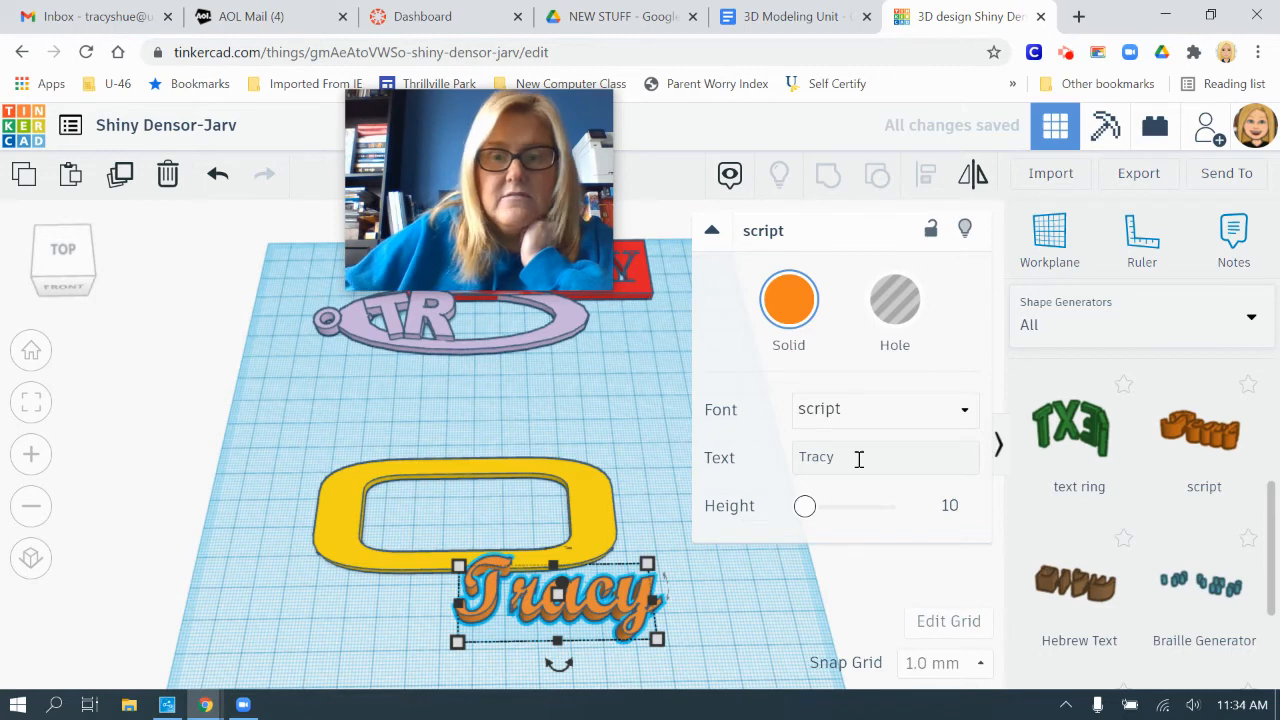
left_click(711, 230)
left_click(1054, 334)
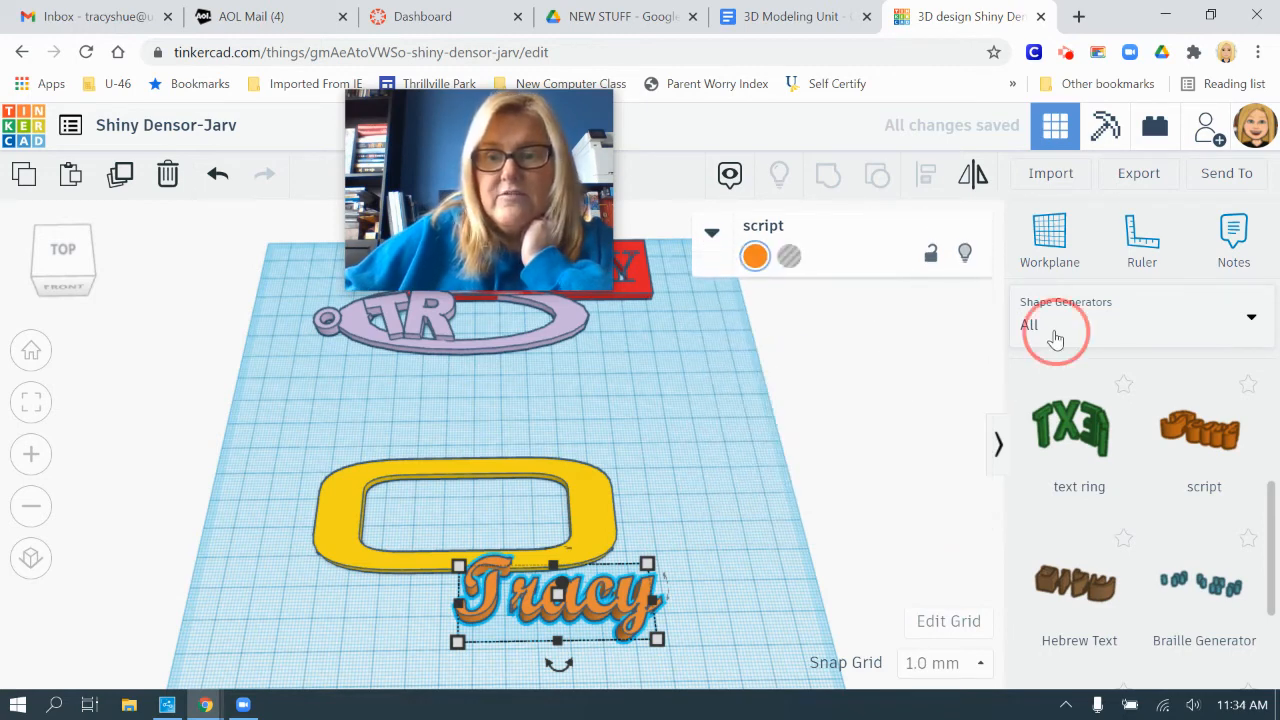
left_click(918, 393)
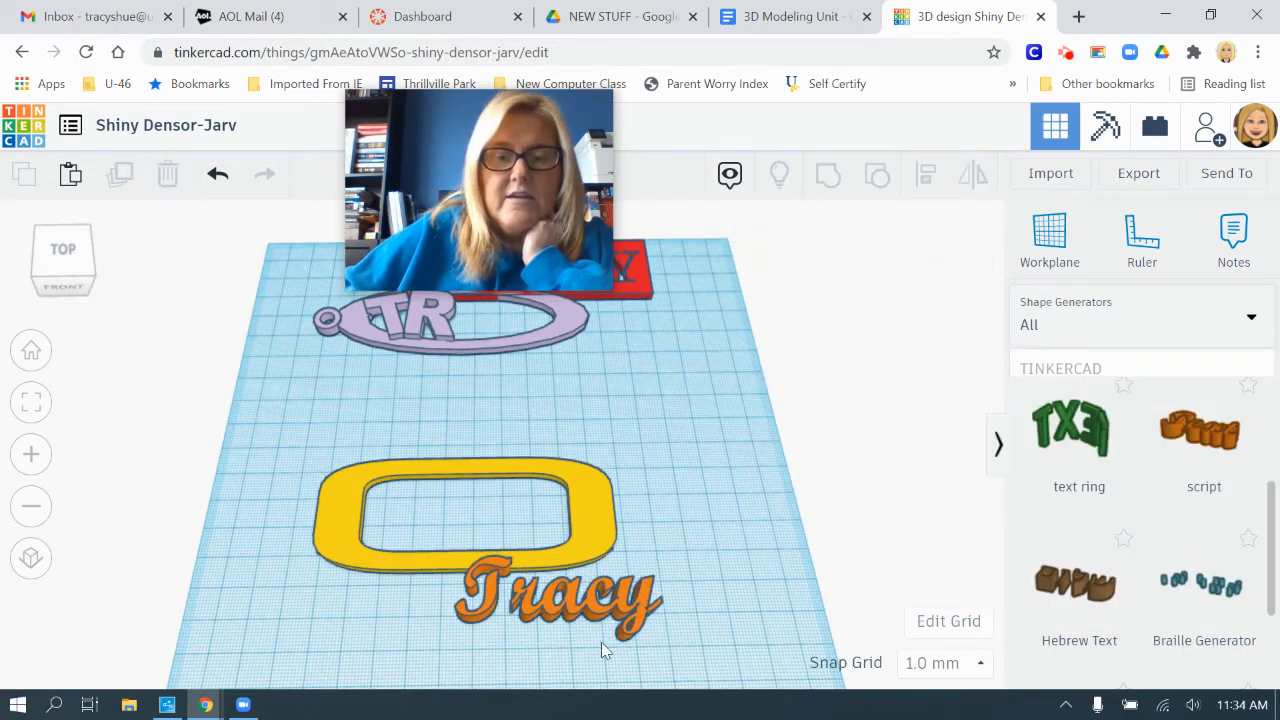
- Move the orange script name over the yellow frame's opening and stretch it to 35 mm deep to overlap both long sides
left_click_drag(555, 572, 436, 482)
left_click_drag(535, 545, 588, 557)
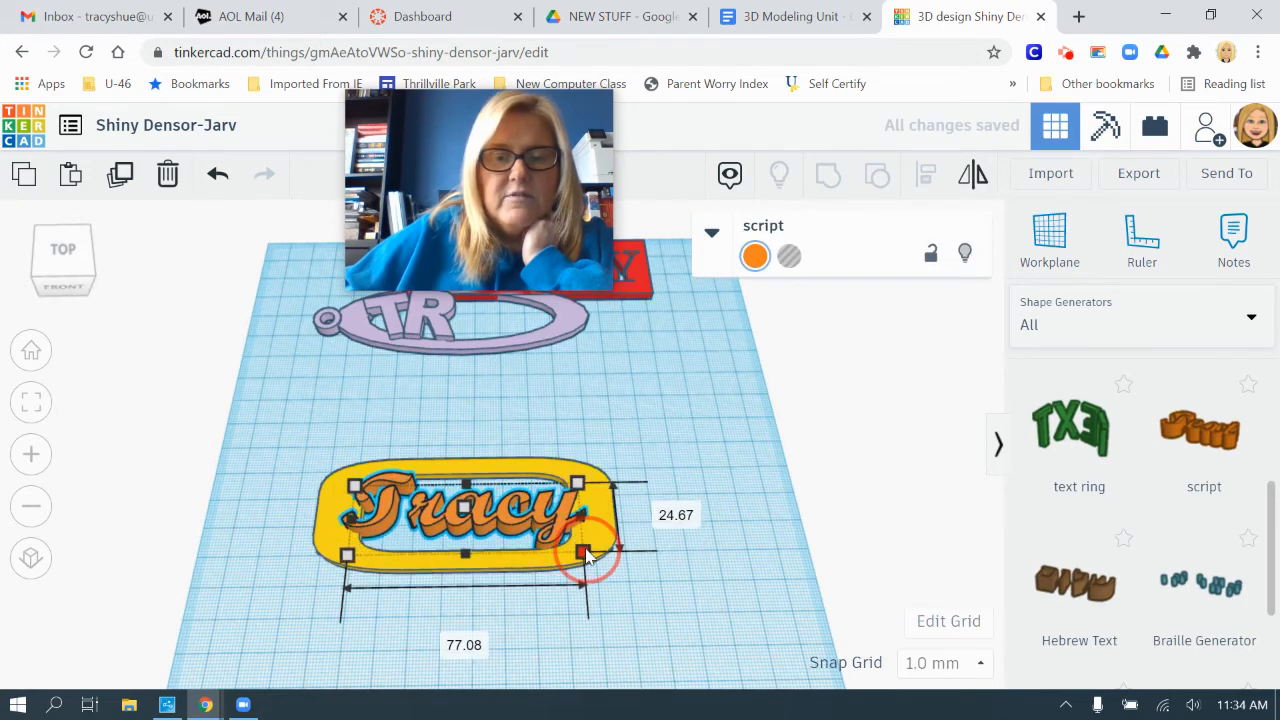
left_click_drag(579, 485, 576, 471)
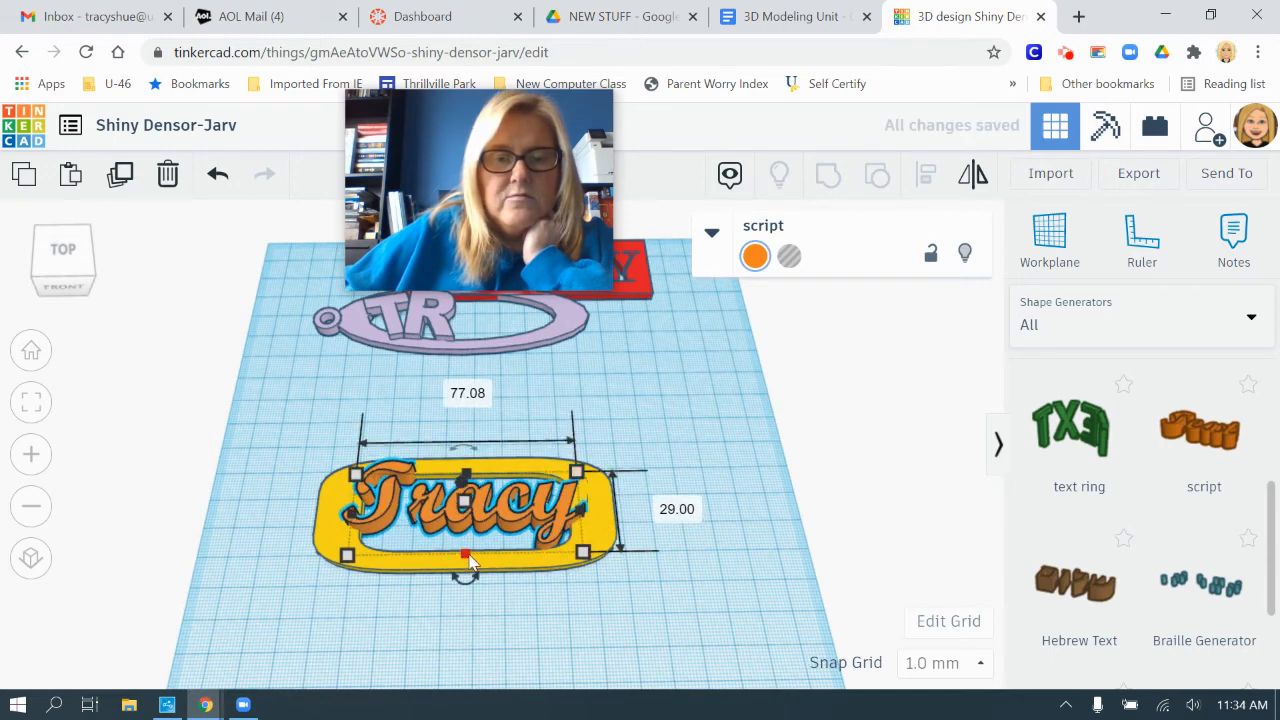
left_click_drag(466, 555, 466, 575)
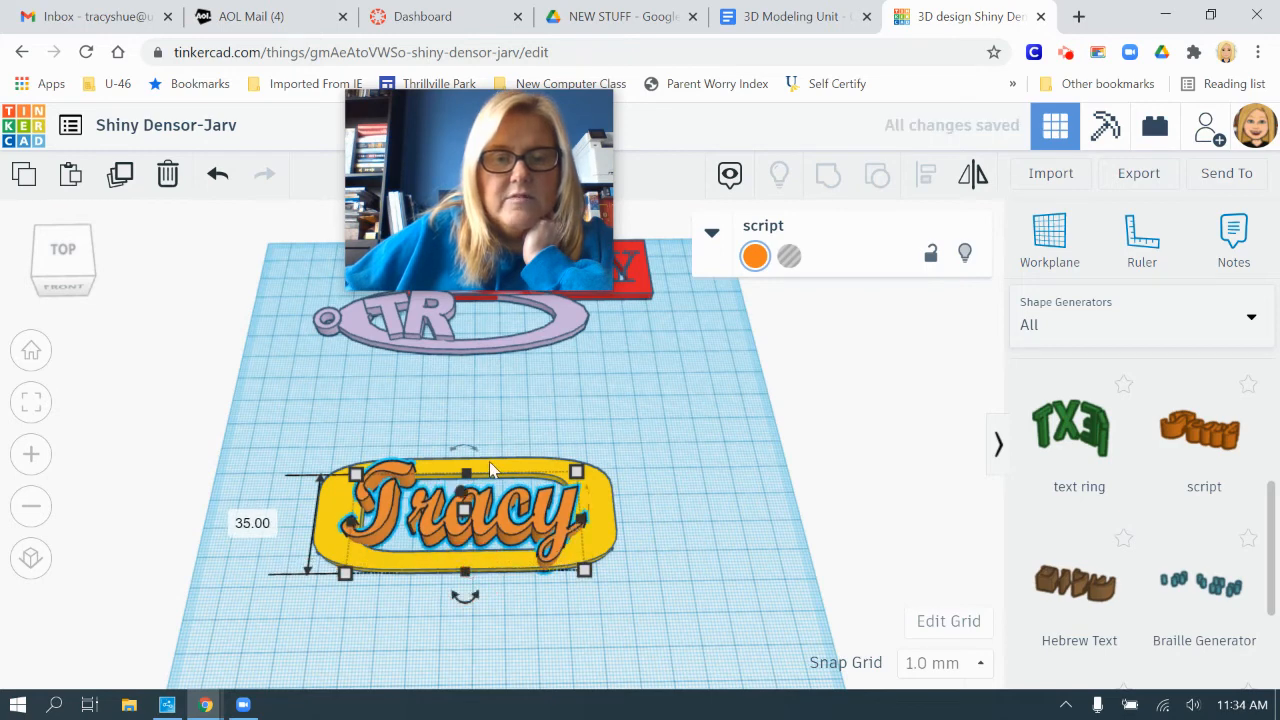
mouse_move(470, 450)
left_mouse_down()
mouse_move(445, 452)
mouse_move(478, 460)
left_mouse_up()
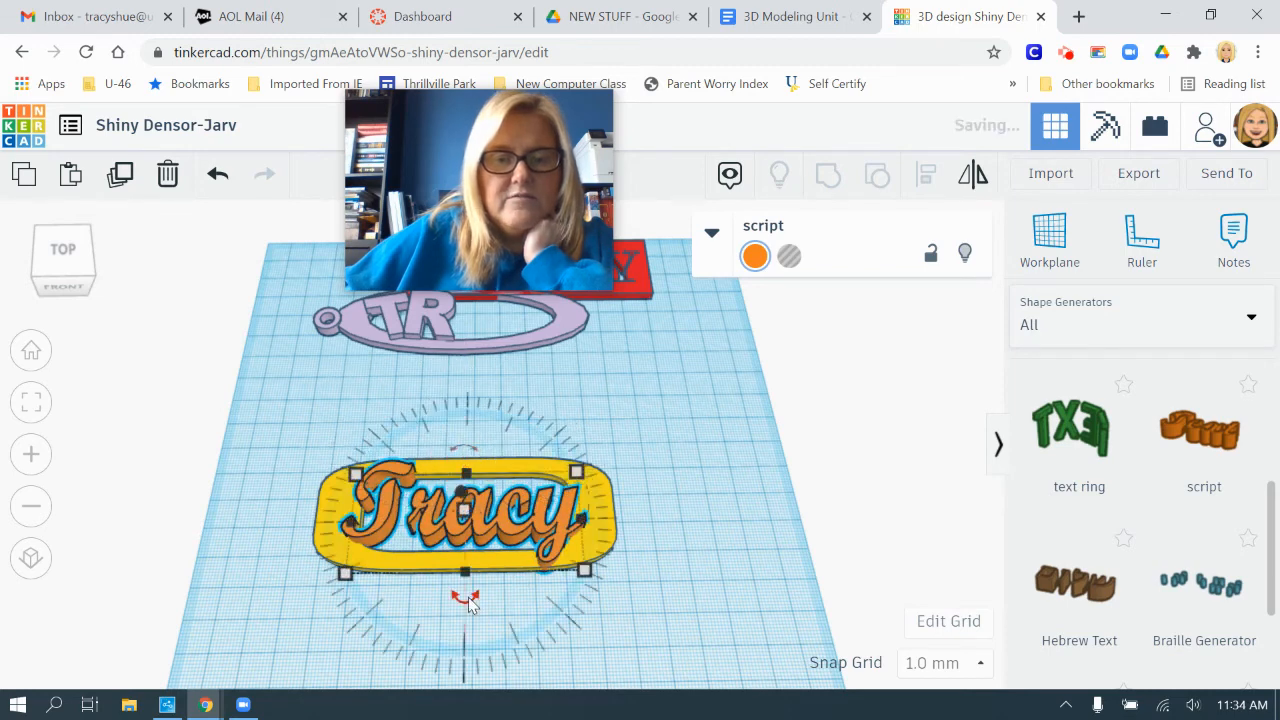
left_click_drag(480, 597, 466, 651)
left_click(508, 570)
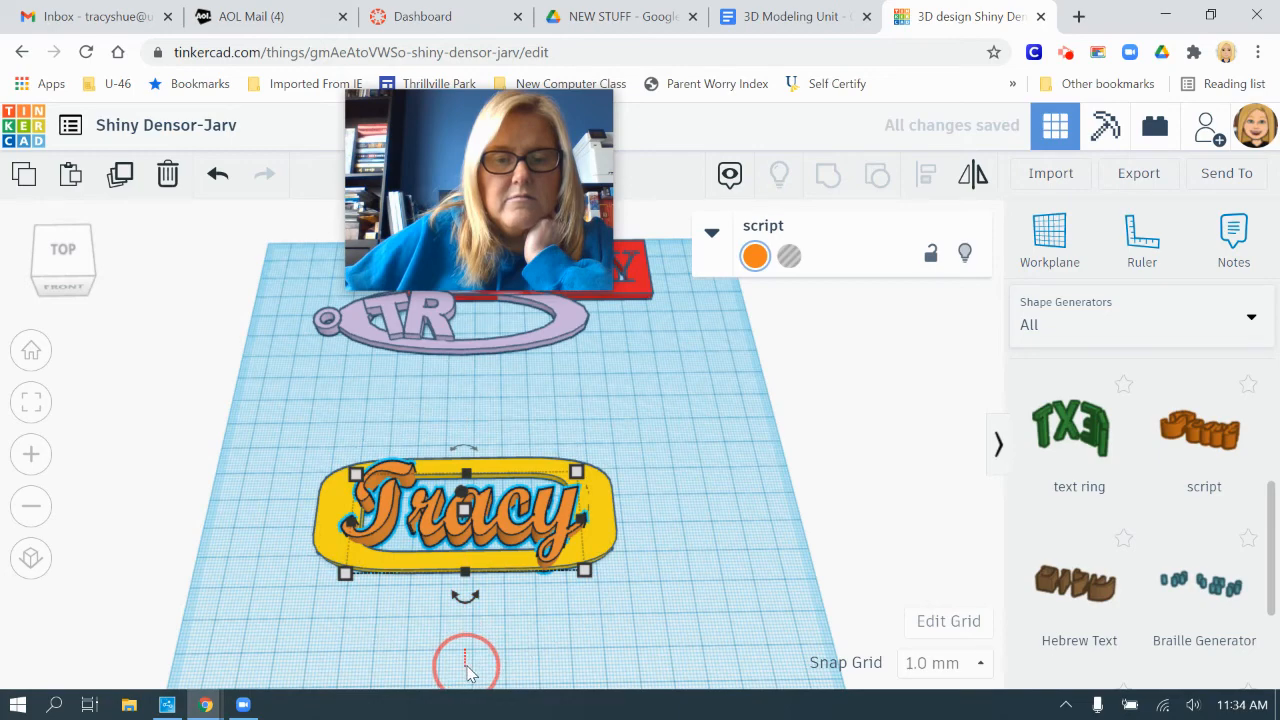
left_click(475, 598)
left_click(475, 596)
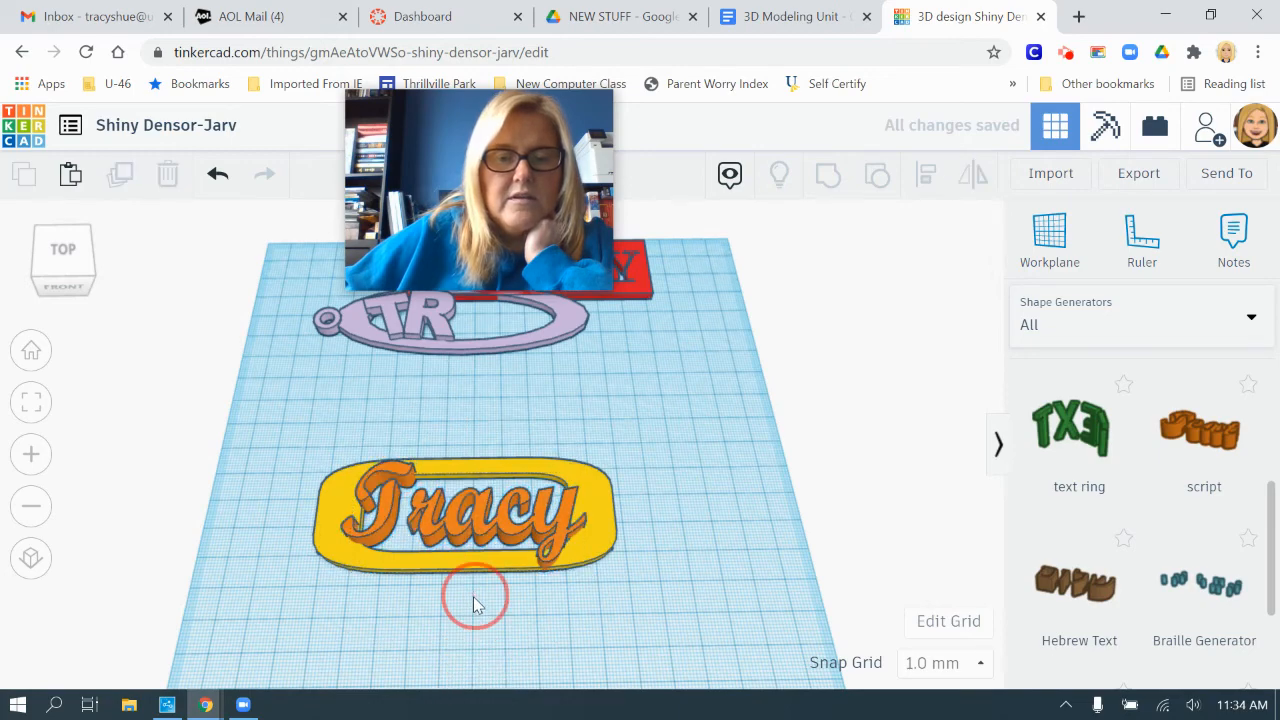
- Reduce the height of the orange script name so it stands lower inside the yellow frame
left_click(489, 533)
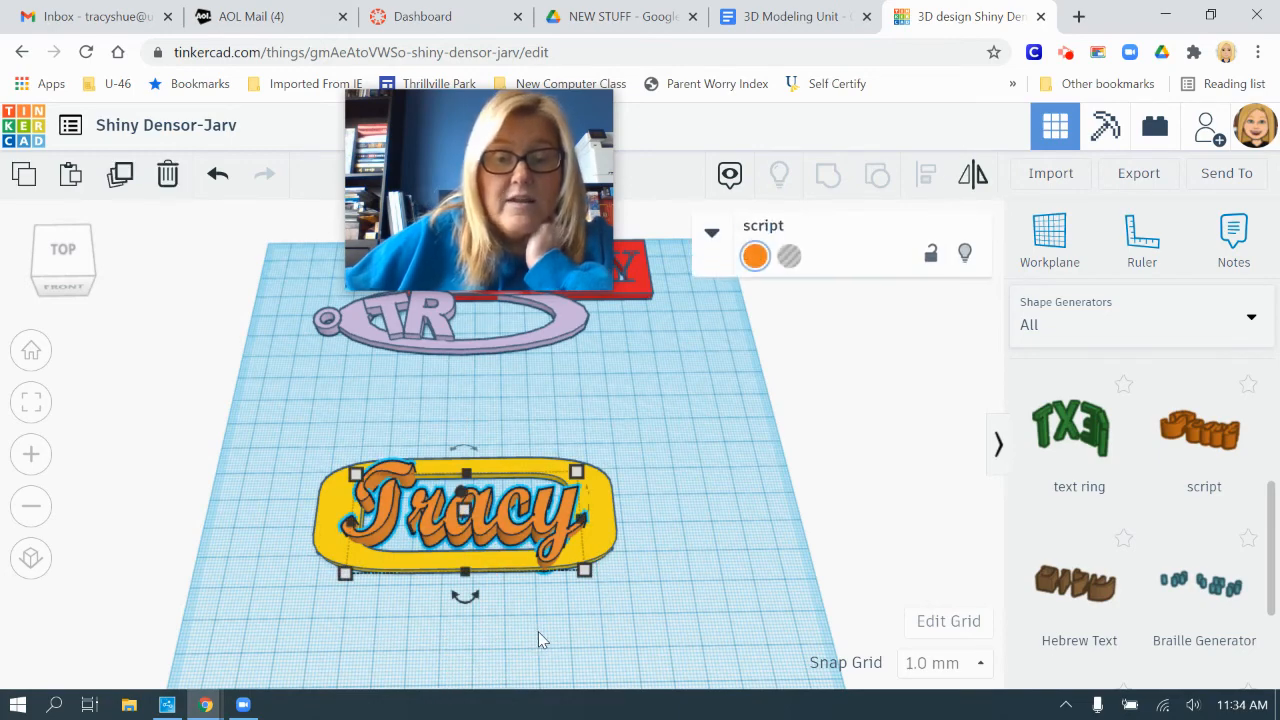
right_click_drag(540, 628, 814, 580)
left_click(585, 485)
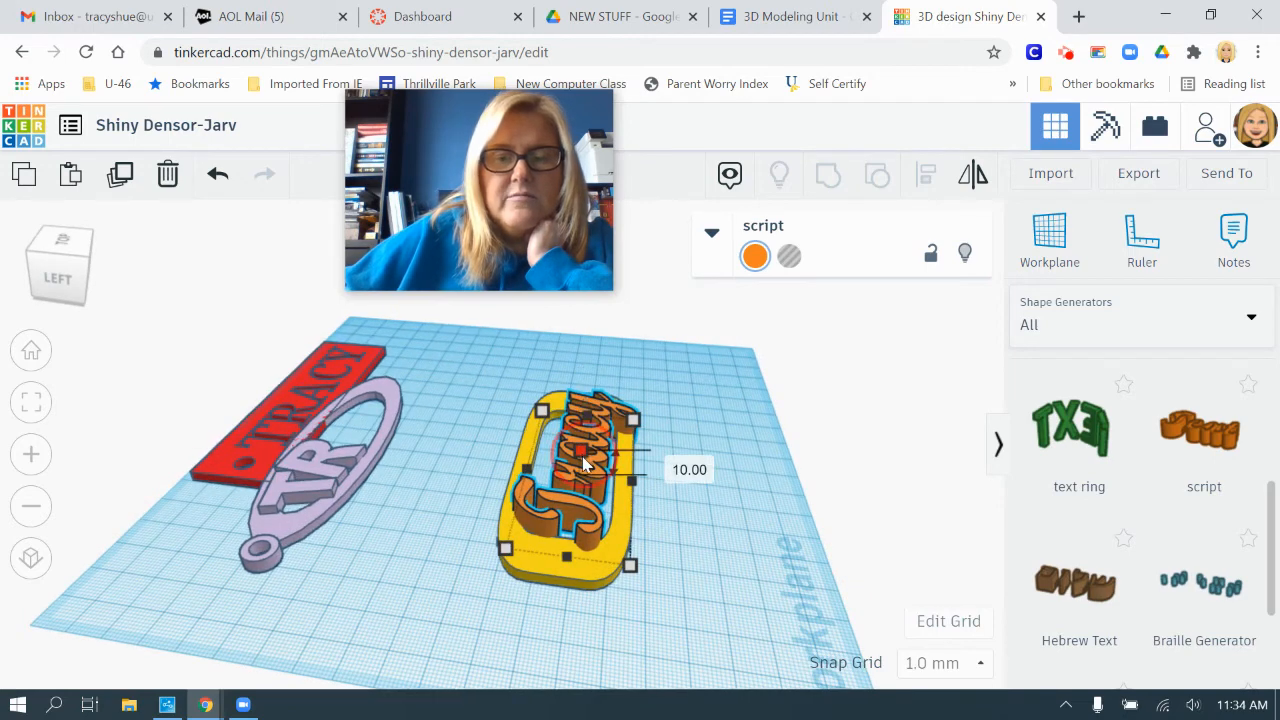
left_click_drag(585, 470, 586, 475)
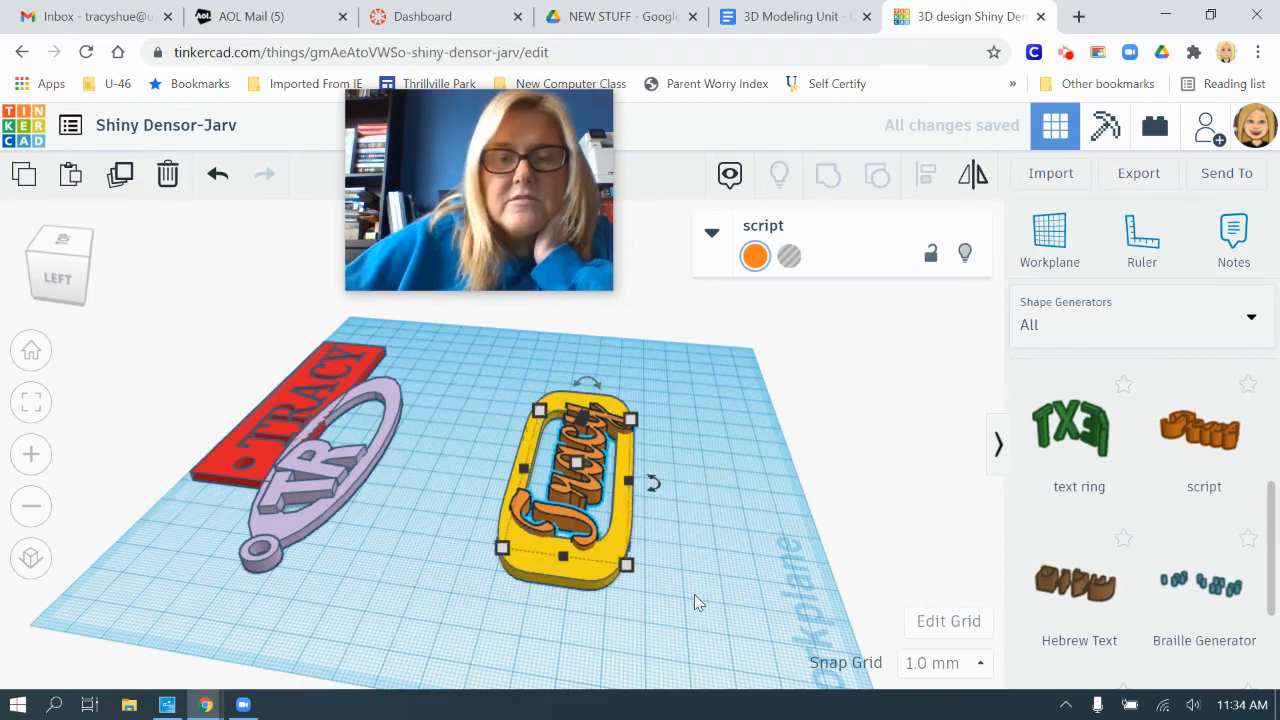
- Nudge the orange script name slightly upward relative to the yellow frame and deselect it
right_click_drag(713, 605, 670, 610)
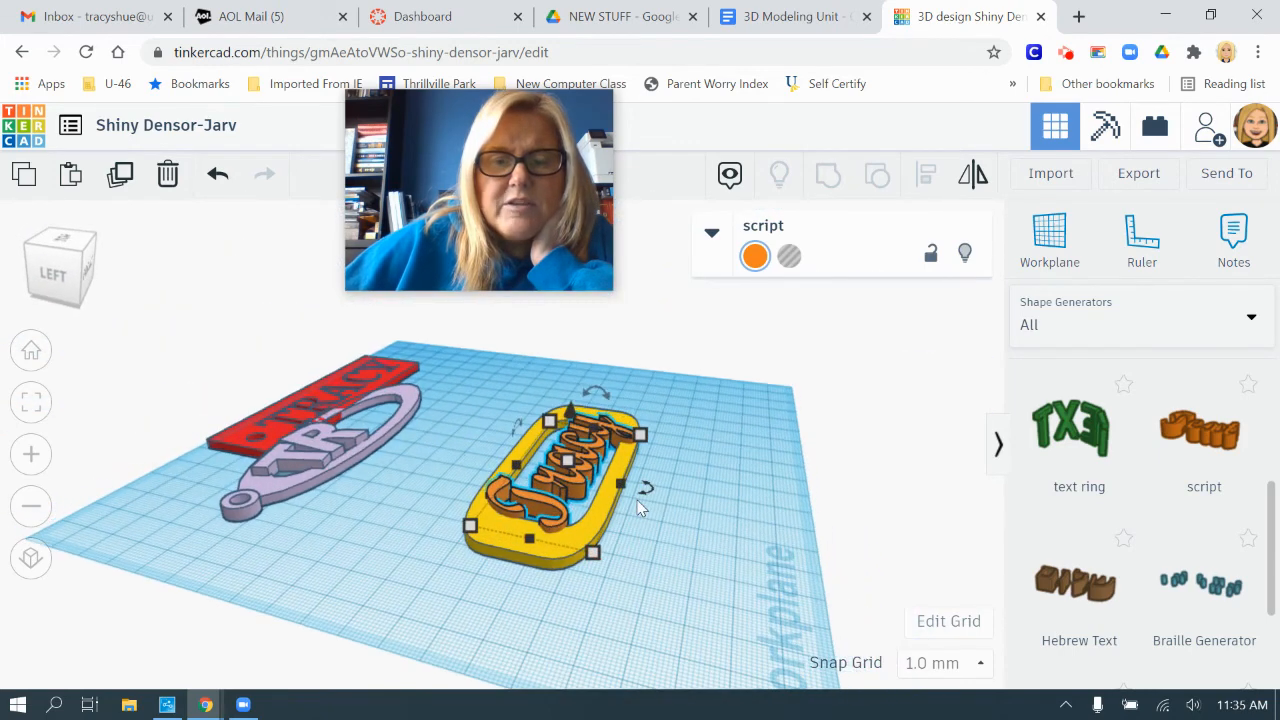
left_click(562, 478)
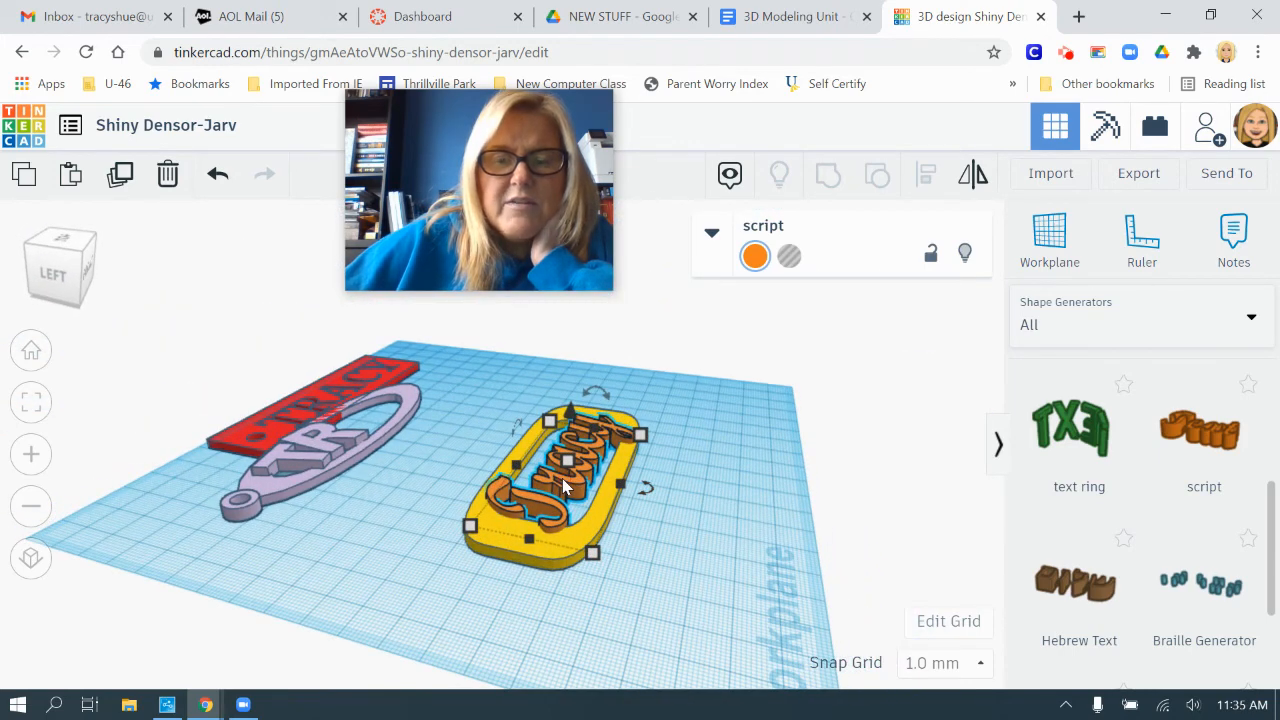
left_click(571, 413)
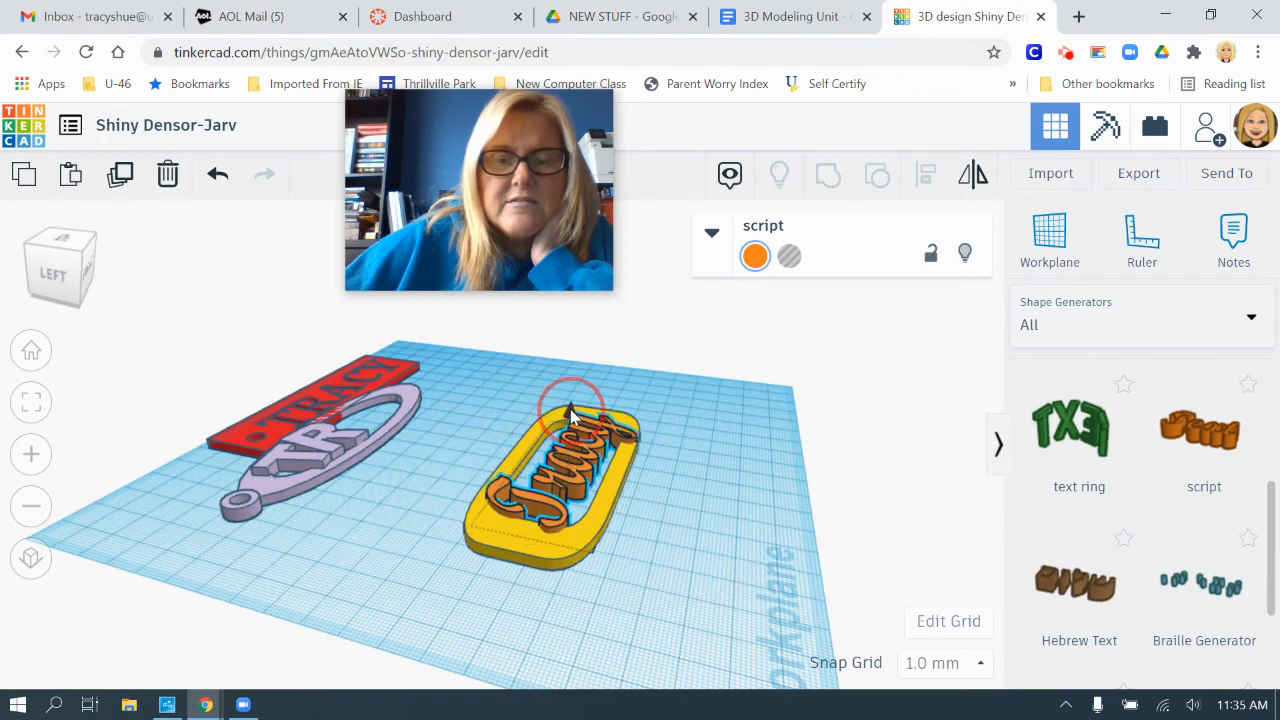
left_click_drag(571, 413, 573, 404)
right_click_drag(579, 624, 665, 518)
right_click_drag(655, 575, 345, 690)
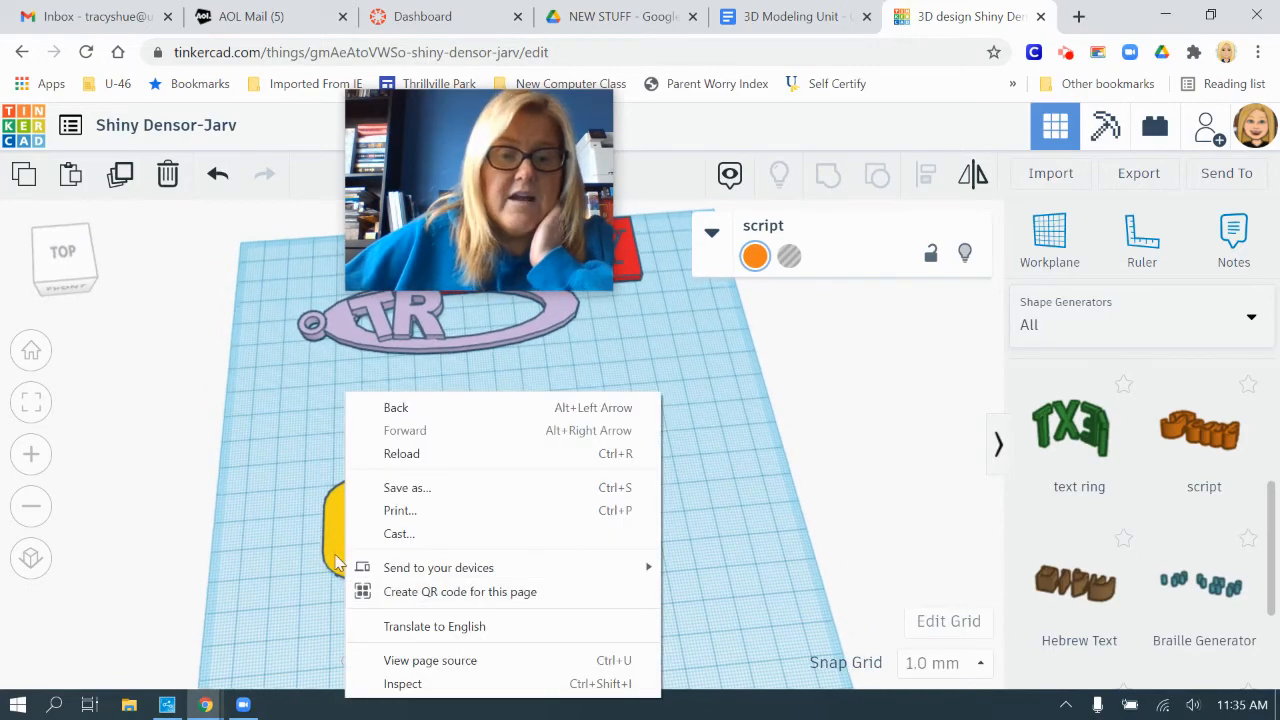
left_click(727, 577)
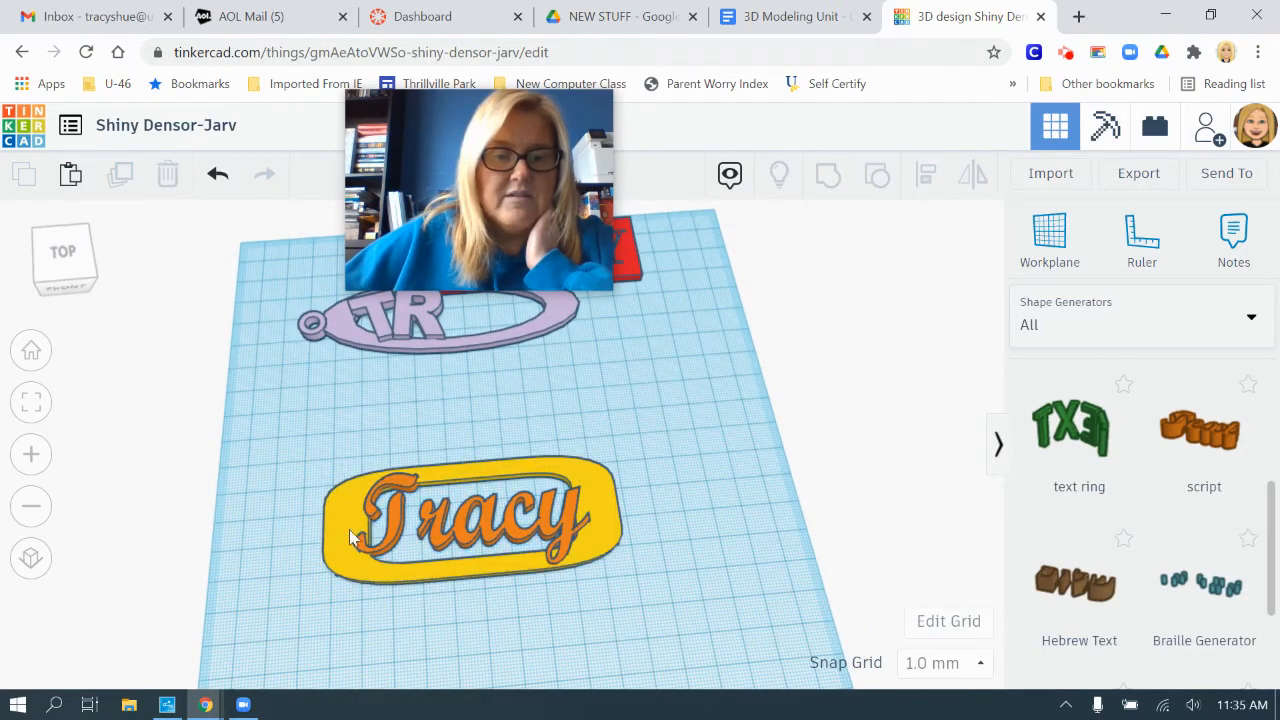
- Place a heart from the basic shapes beside the yellow frame and rotate it so its tip points away from the name
left_click(1084, 333)
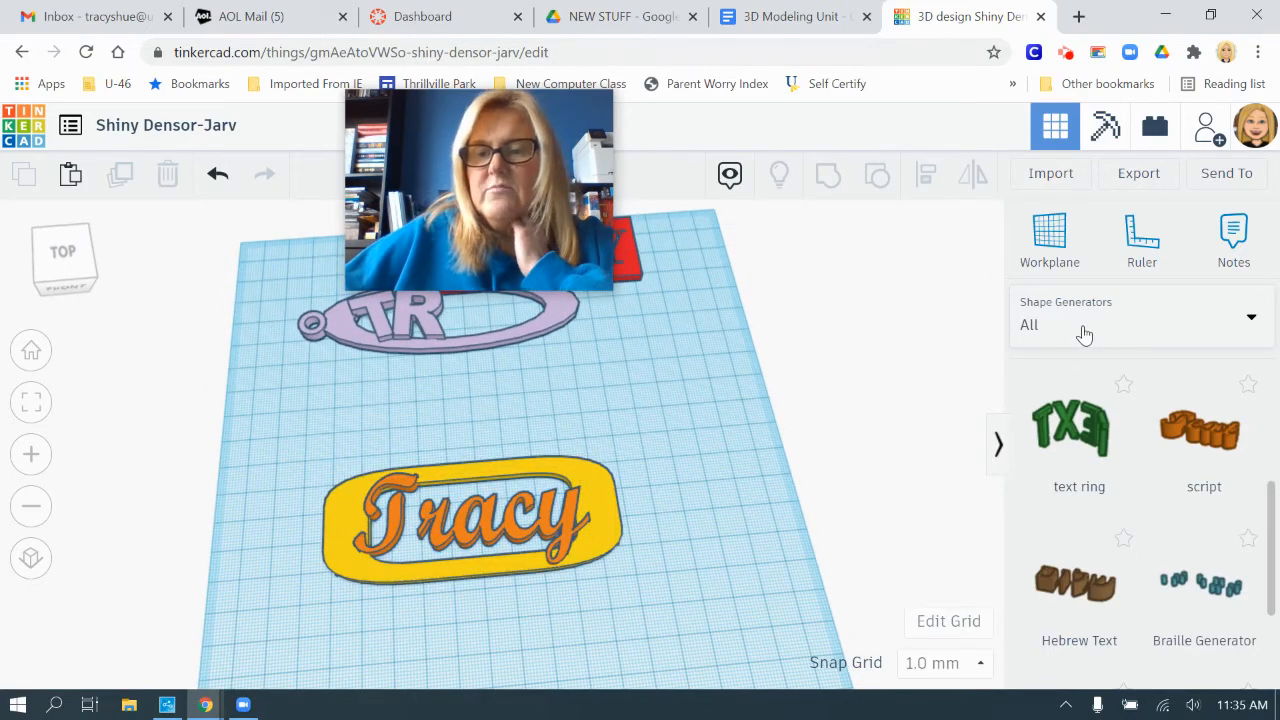
left_click(1086, 397)
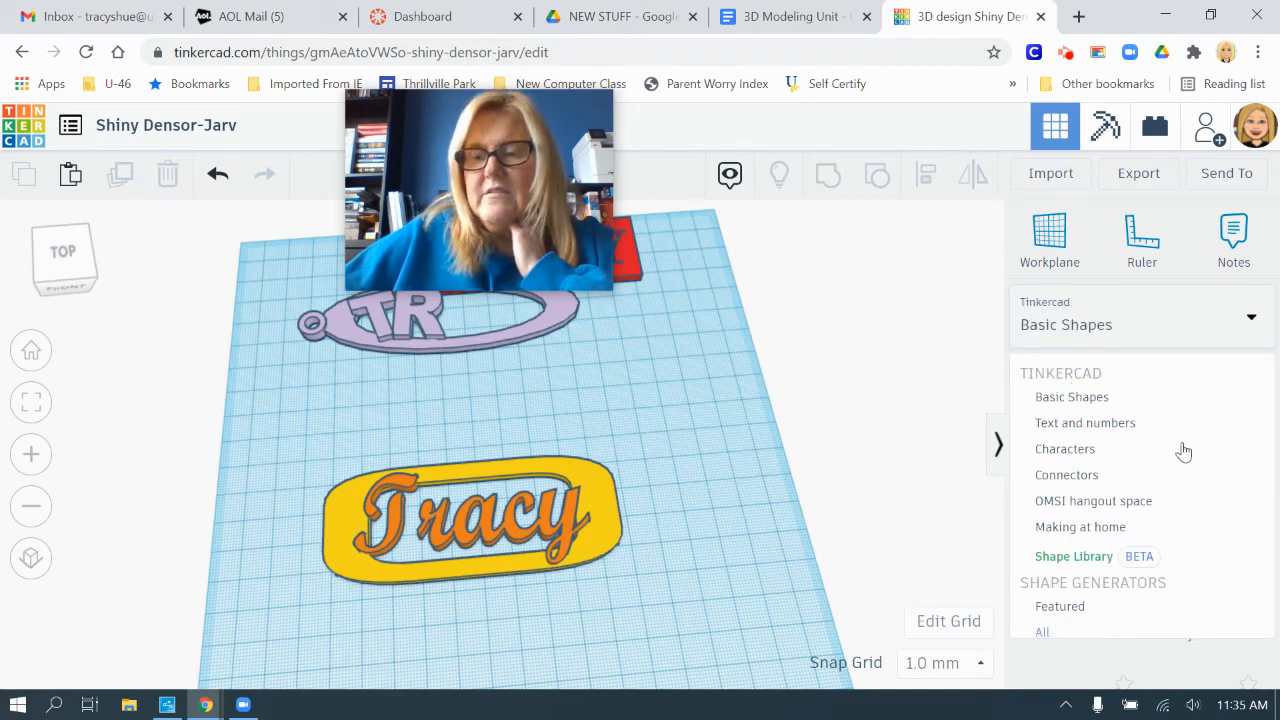
scroll(1185, 452, "down", 15)
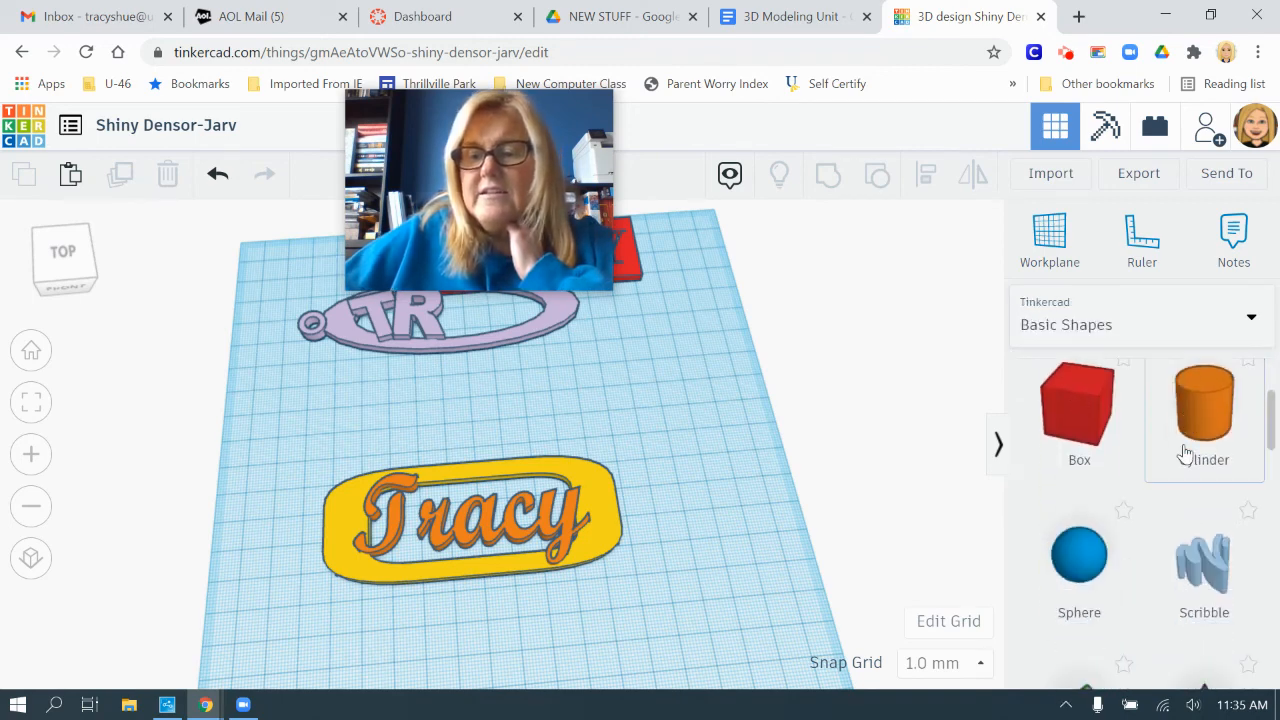
scroll(1185, 452, "down", 3)
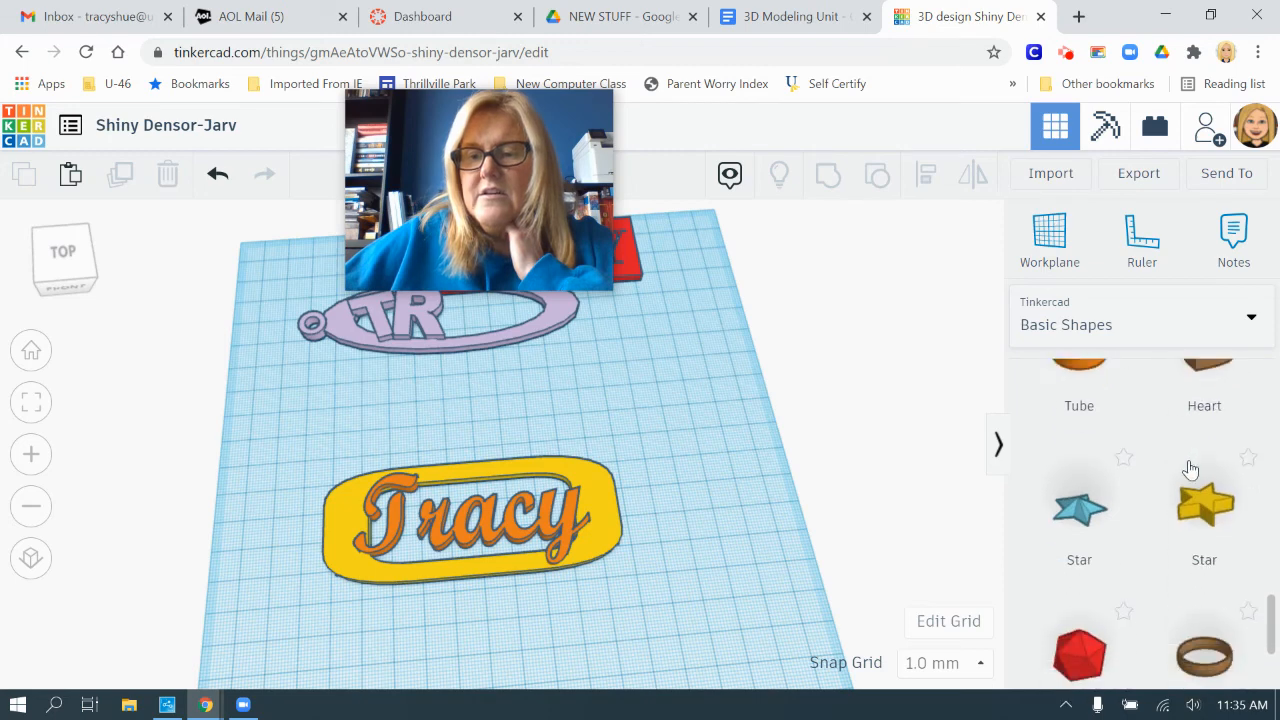
scroll(1191, 466, "up", 3)
scroll(1210, 440, "up", 1)
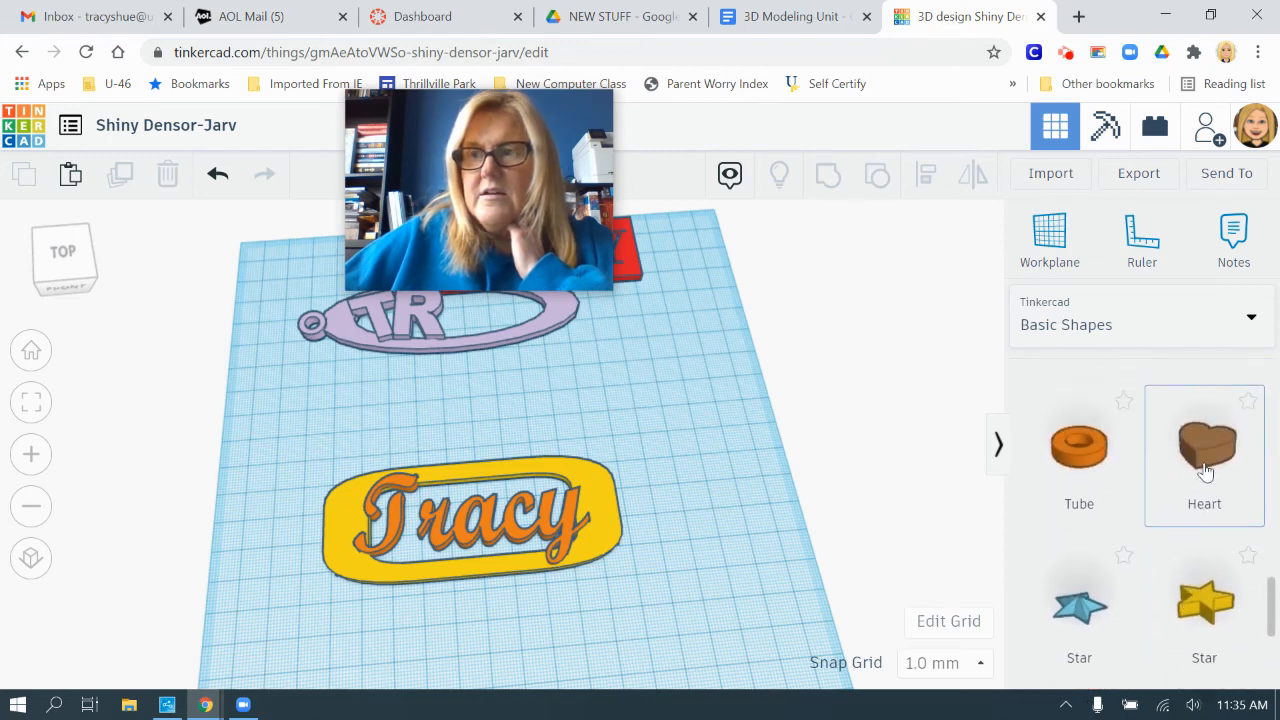
left_click_drag(1206, 452, 691, 508)
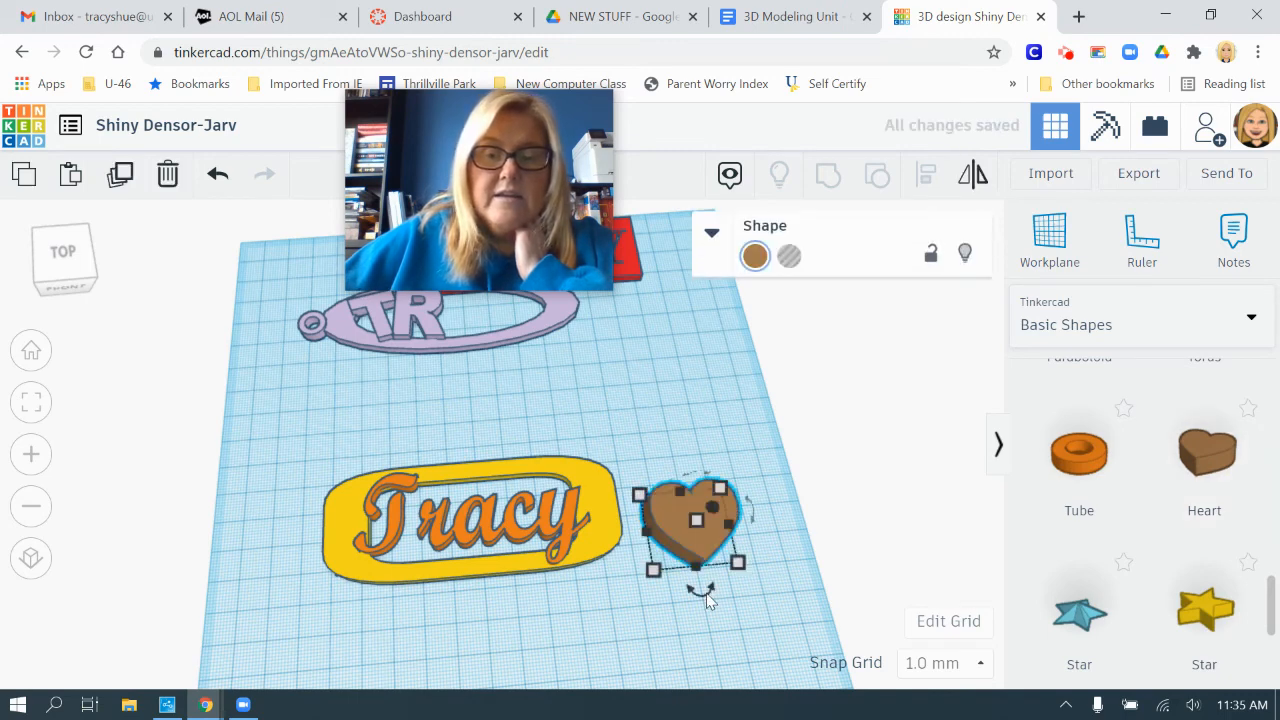
left_click_drag(702, 598, 741, 538)
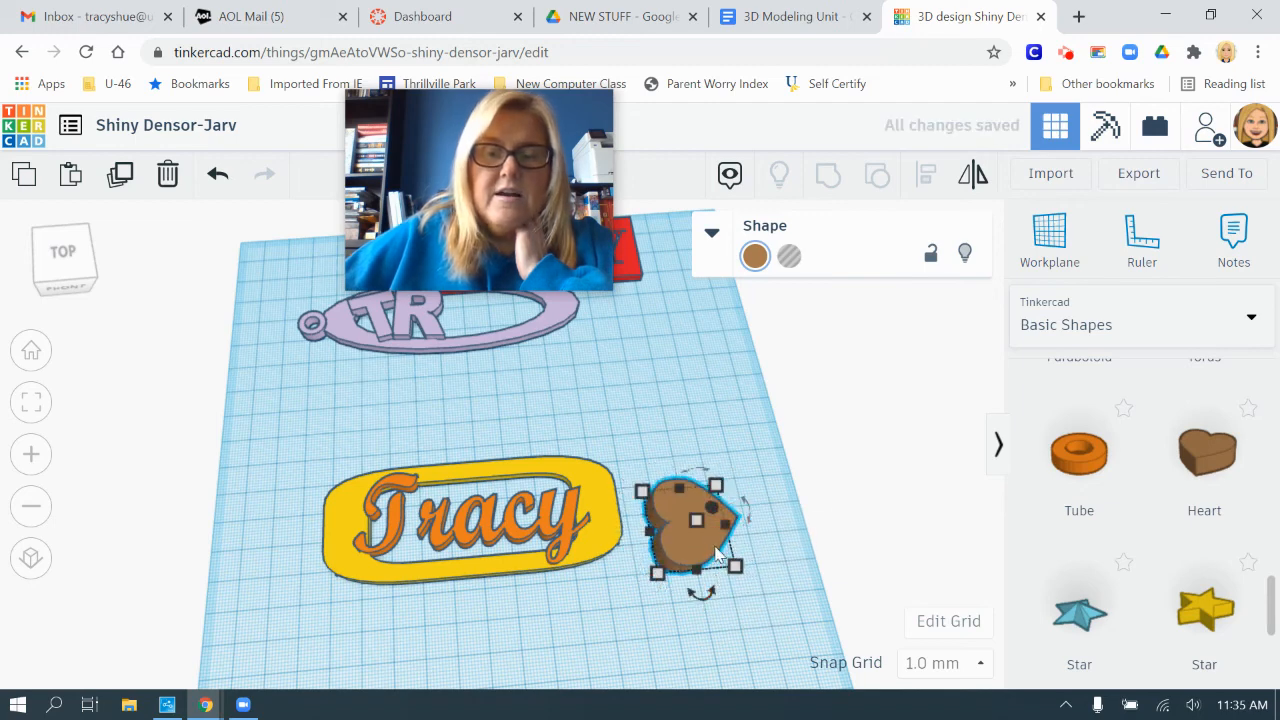
- Turn the heart into a hole and stretch it much taller than the yellow frame
left_click(789, 257)
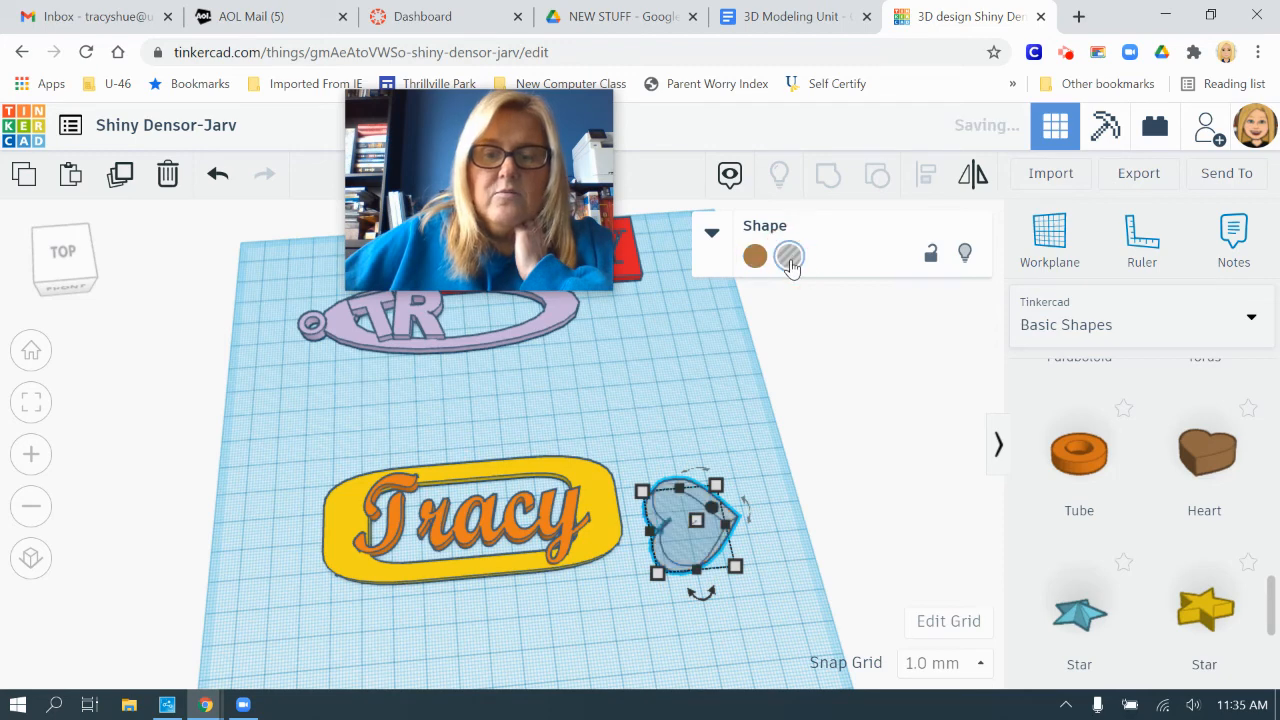
left_click_drag(698, 520, 704, 464)
left_click(755, 600)
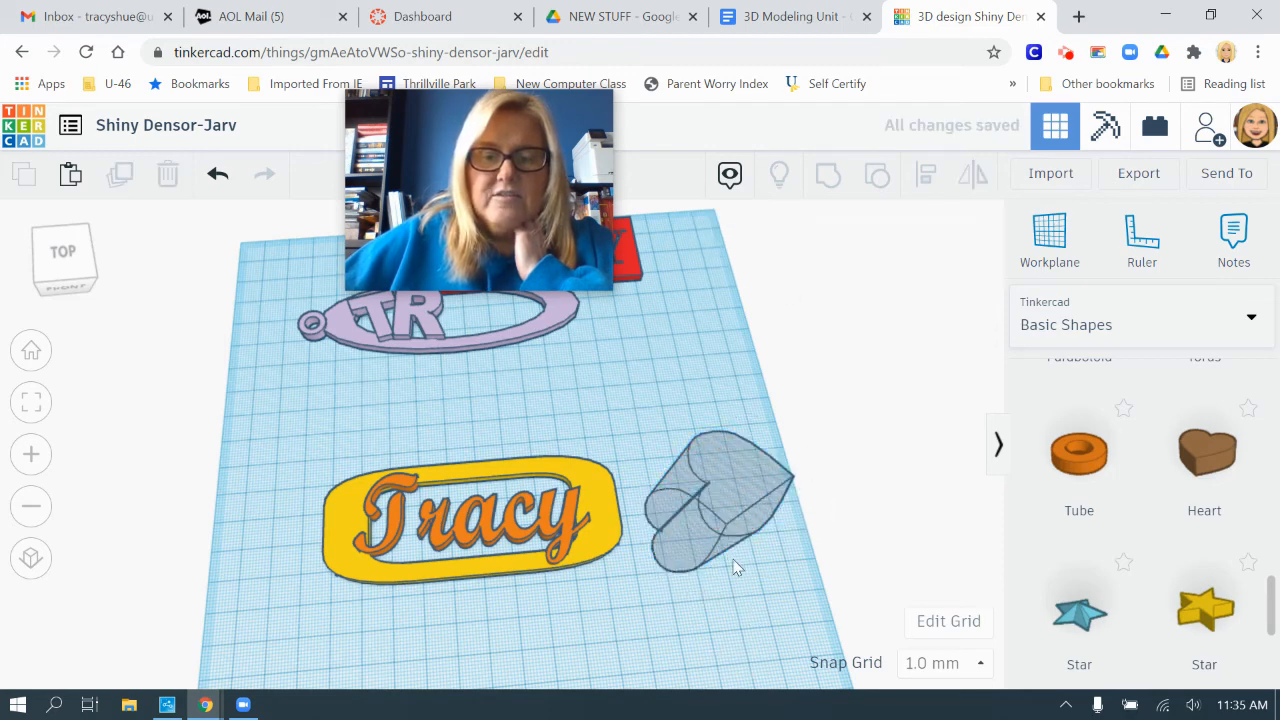
left_click(700, 560)
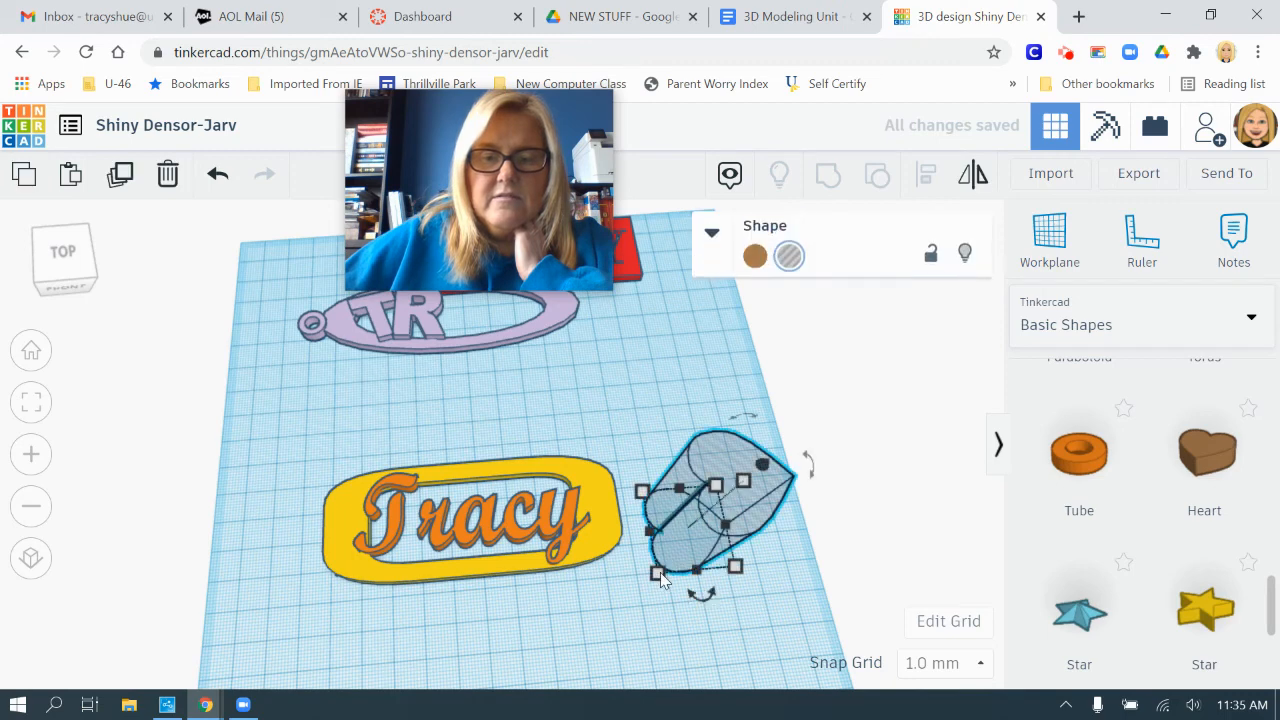
- Set the heart hole's width and length to 8 mm each
mouse_move(658, 575)
left_click(716, 660)
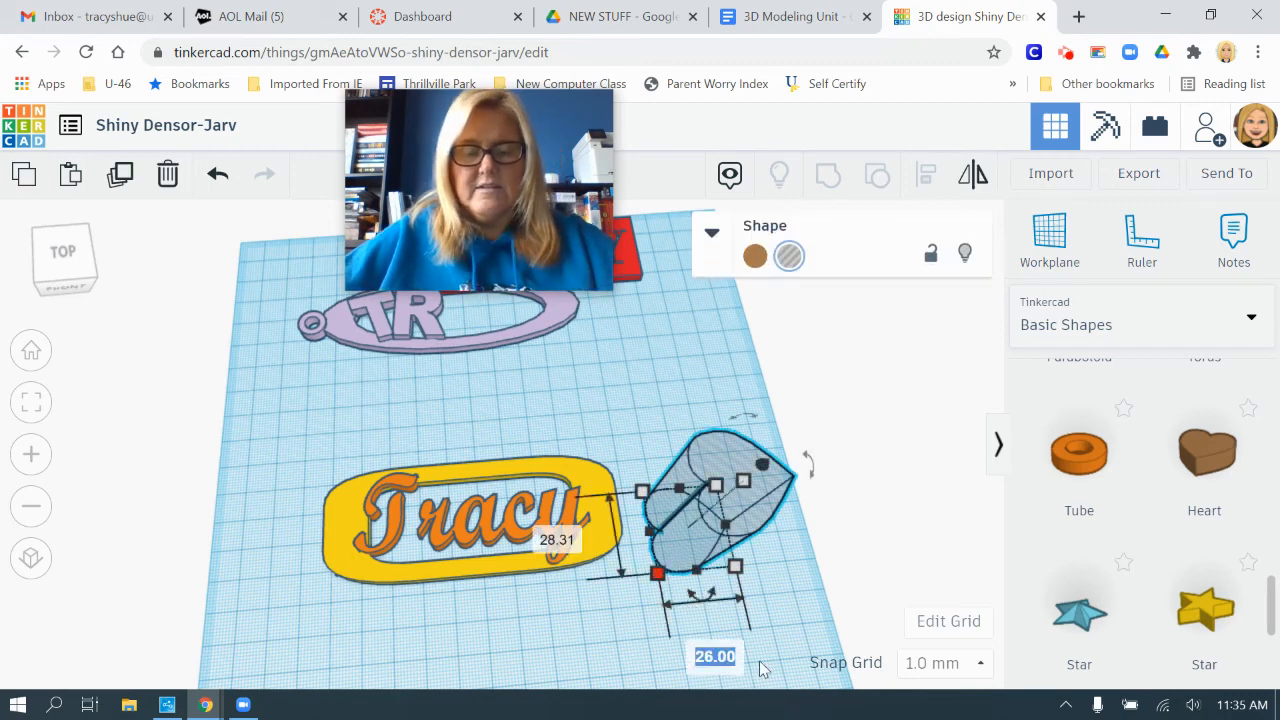
type("8")
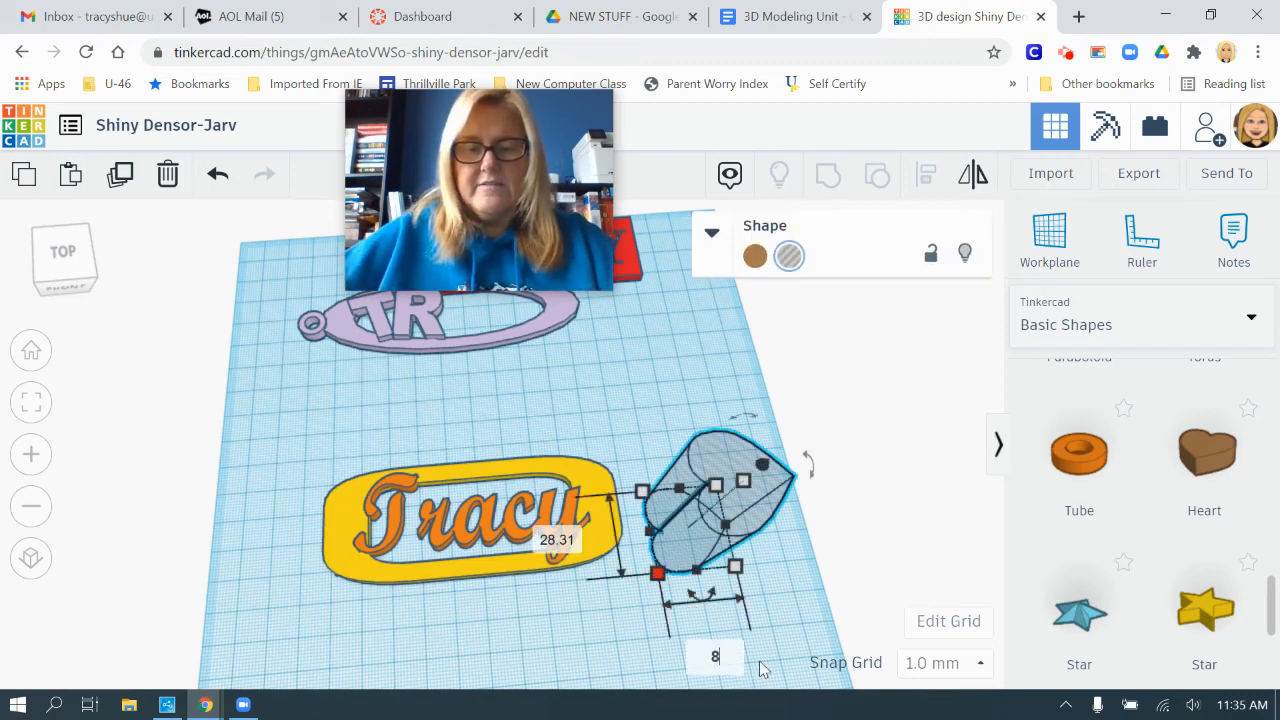
key("Return")
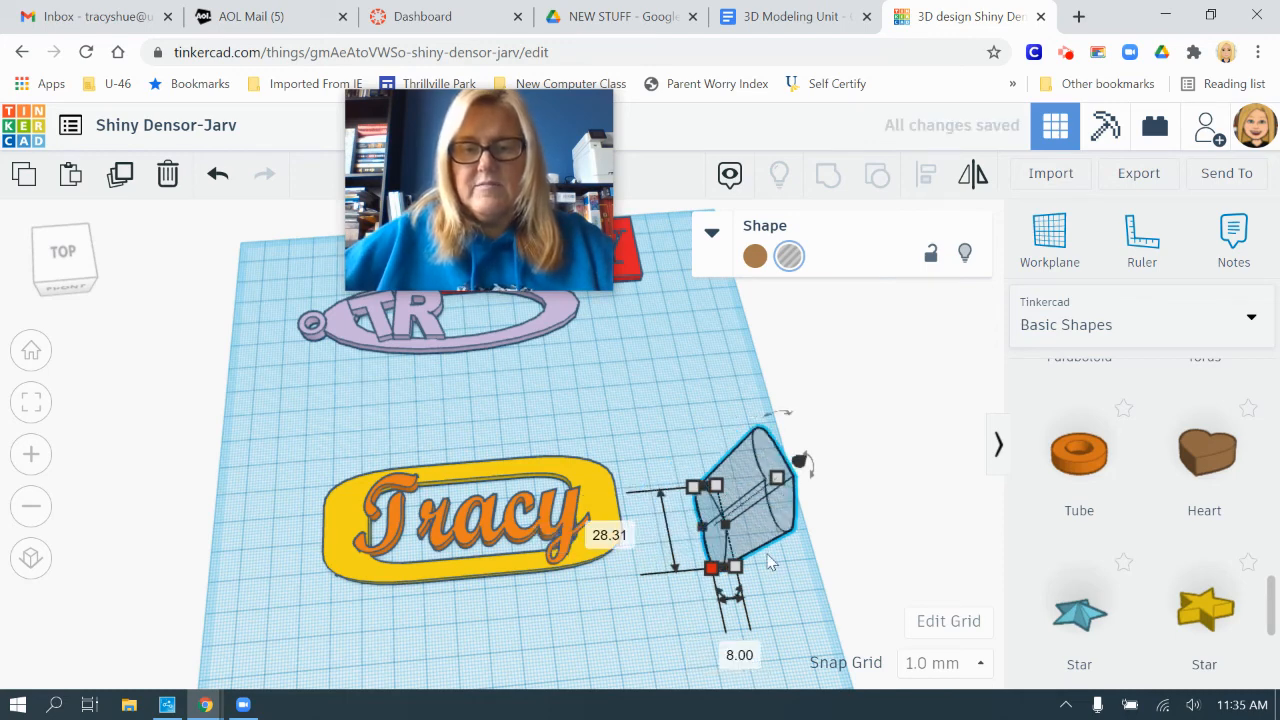
left_click(619, 539)
type("8")
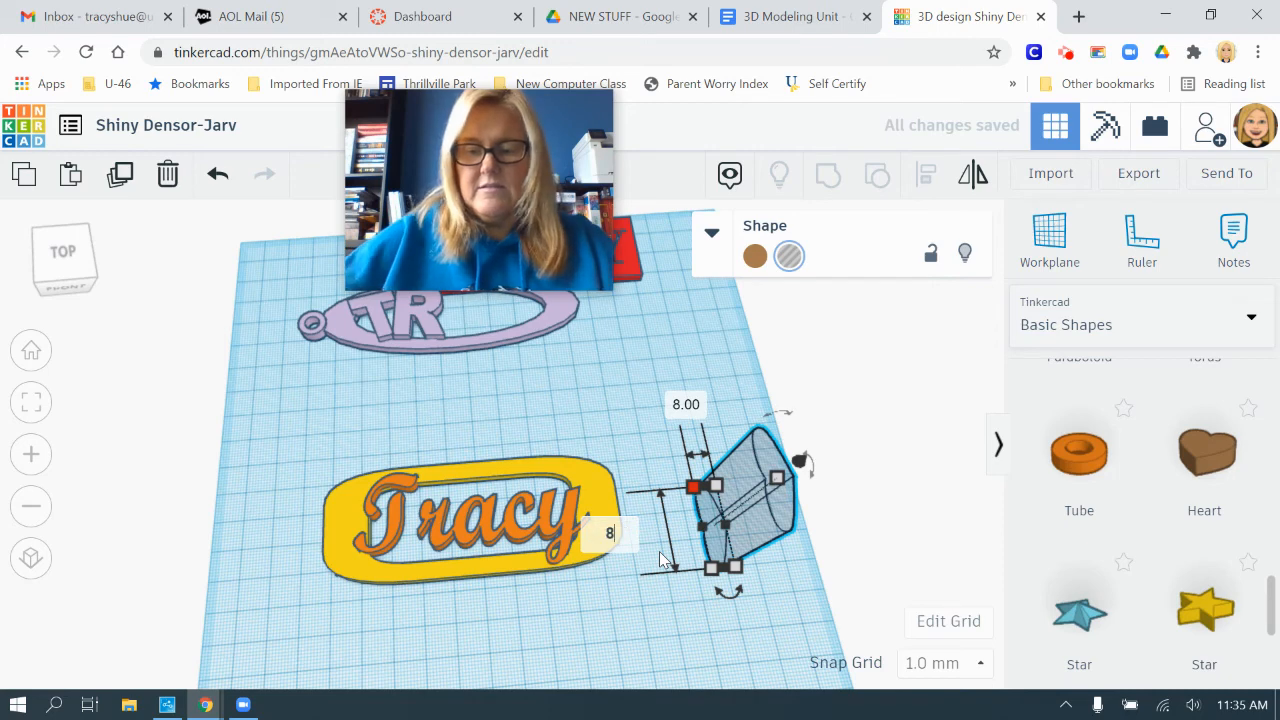
key("Return")
left_click(800, 606)
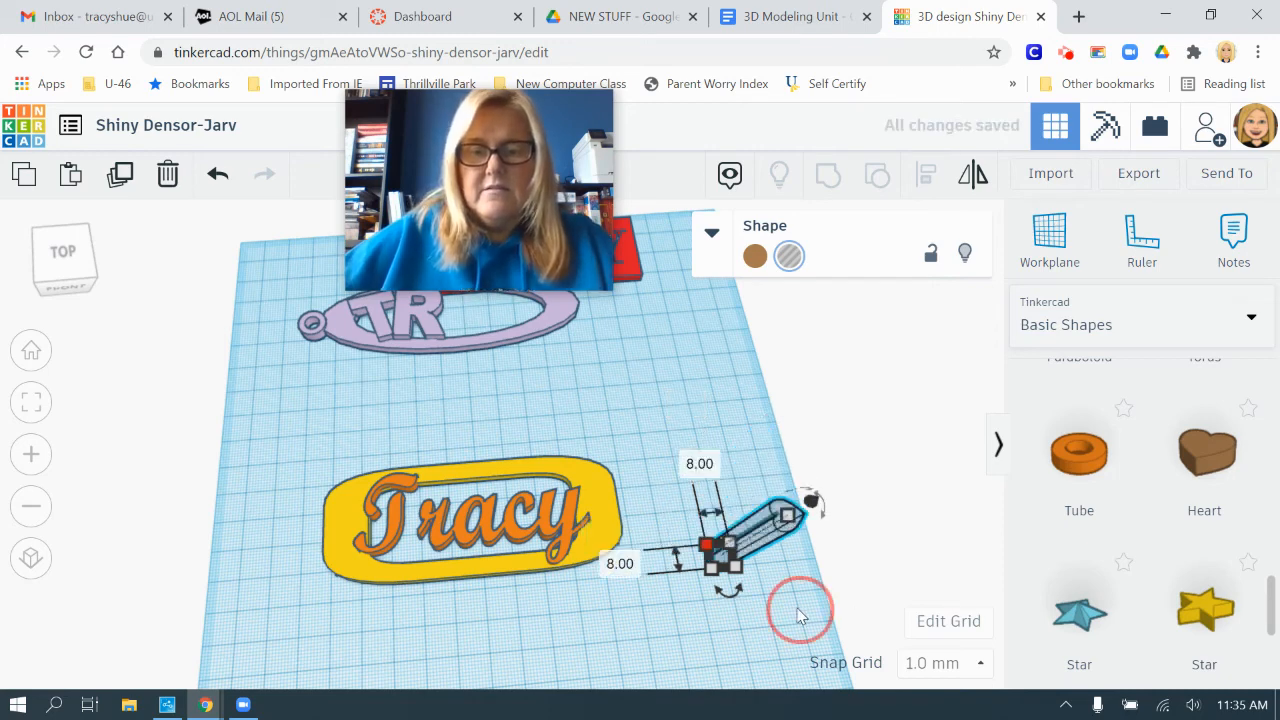
- Move the heart hole onto the frame's end before the name's first letter and centre it across the frame's depth
left_click(786, 519)
left_click_drag(601, 524, 370, 641)
left_click(287, 555)
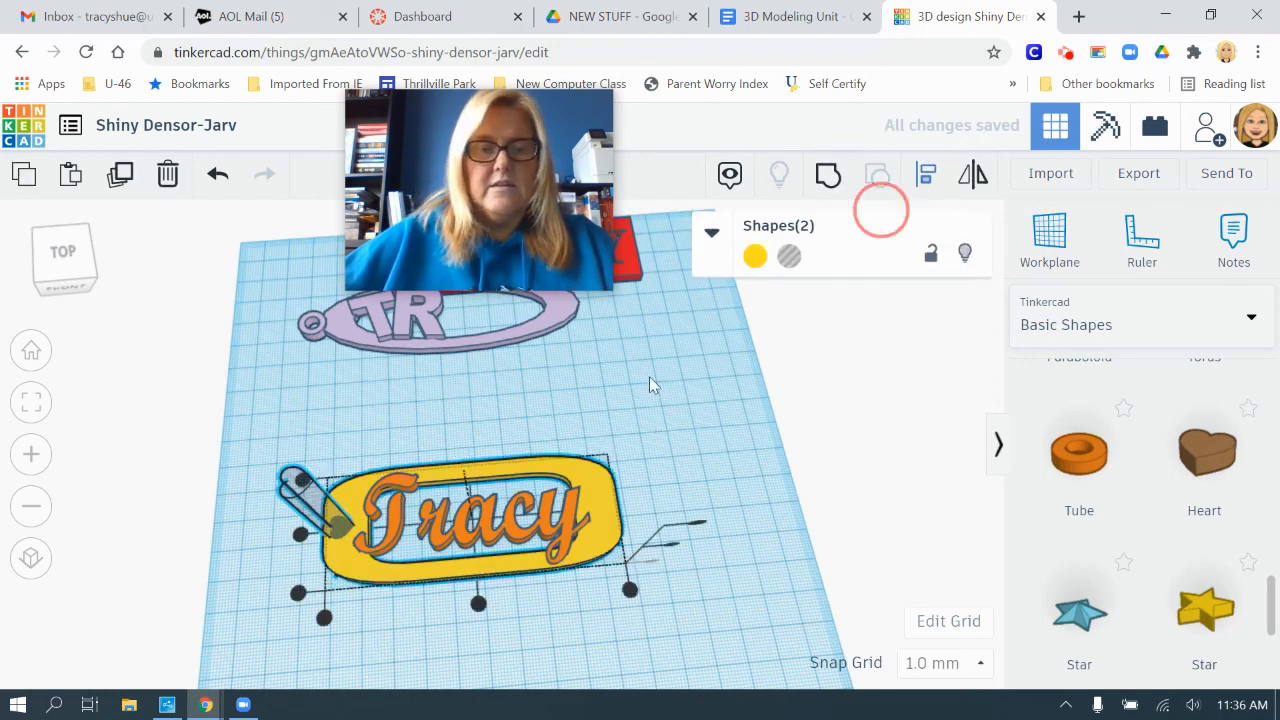
left_click(301, 538)
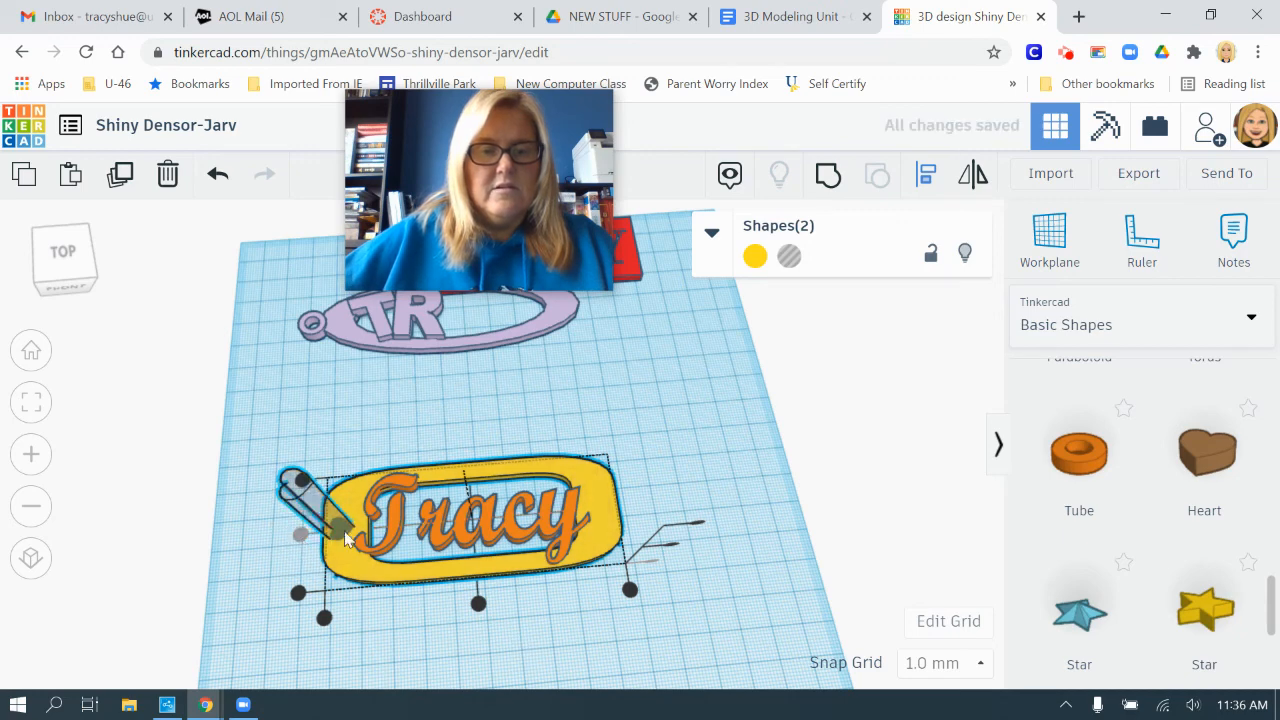
key("Escape")
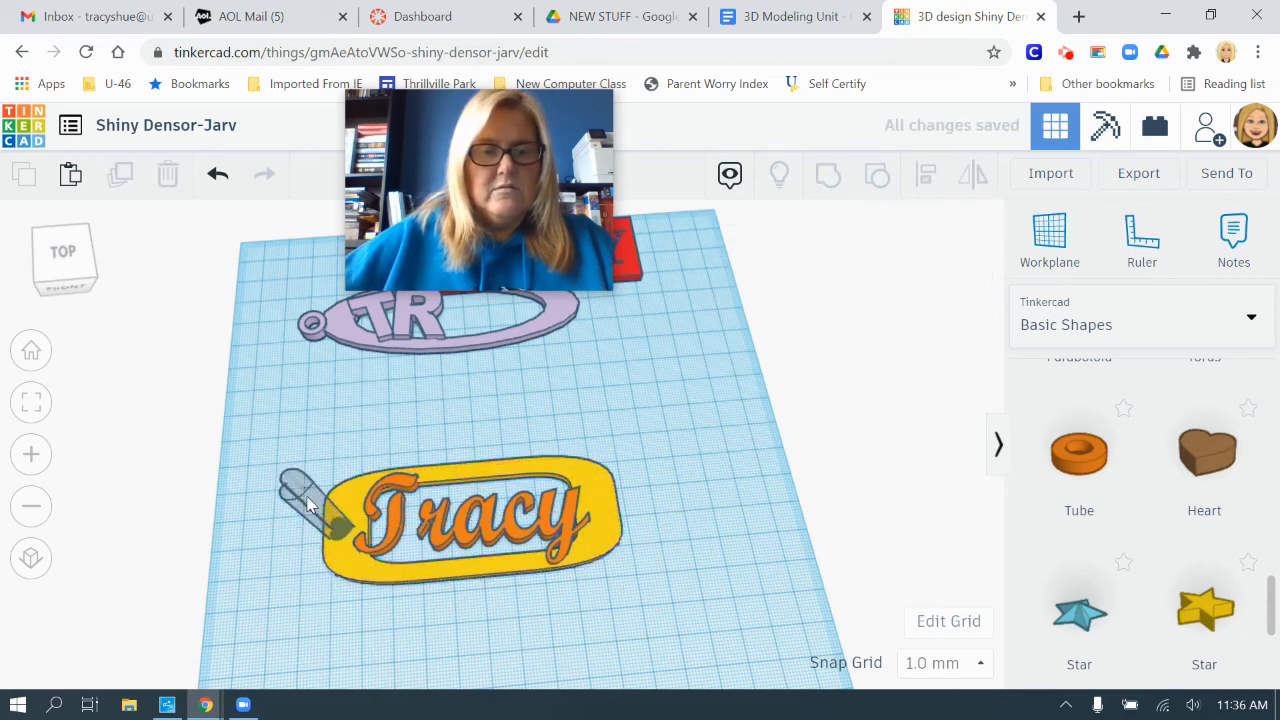
- Lower the tall heart hole by 21 mm so it passes through the full thickness of the yellow frame
left_click(308, 505)
left_click_drag(286, 471, 304, 497)
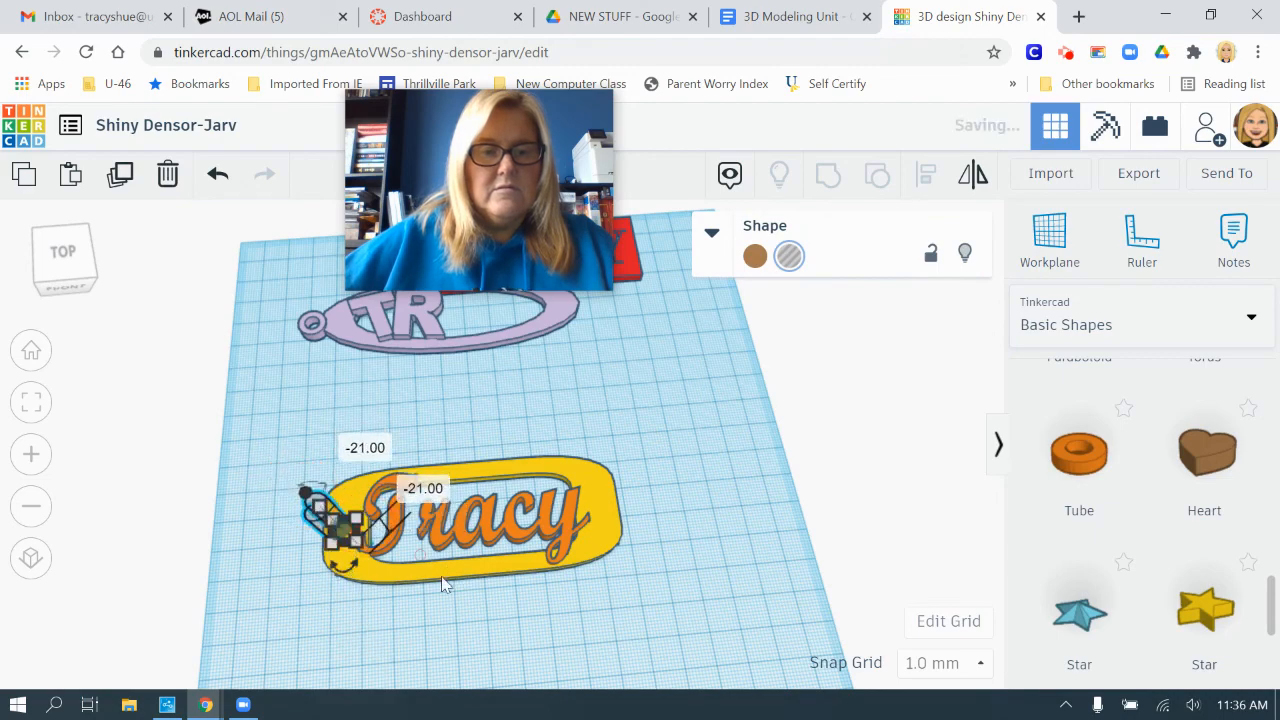
right_click_drag(334, 607, 313, 582)
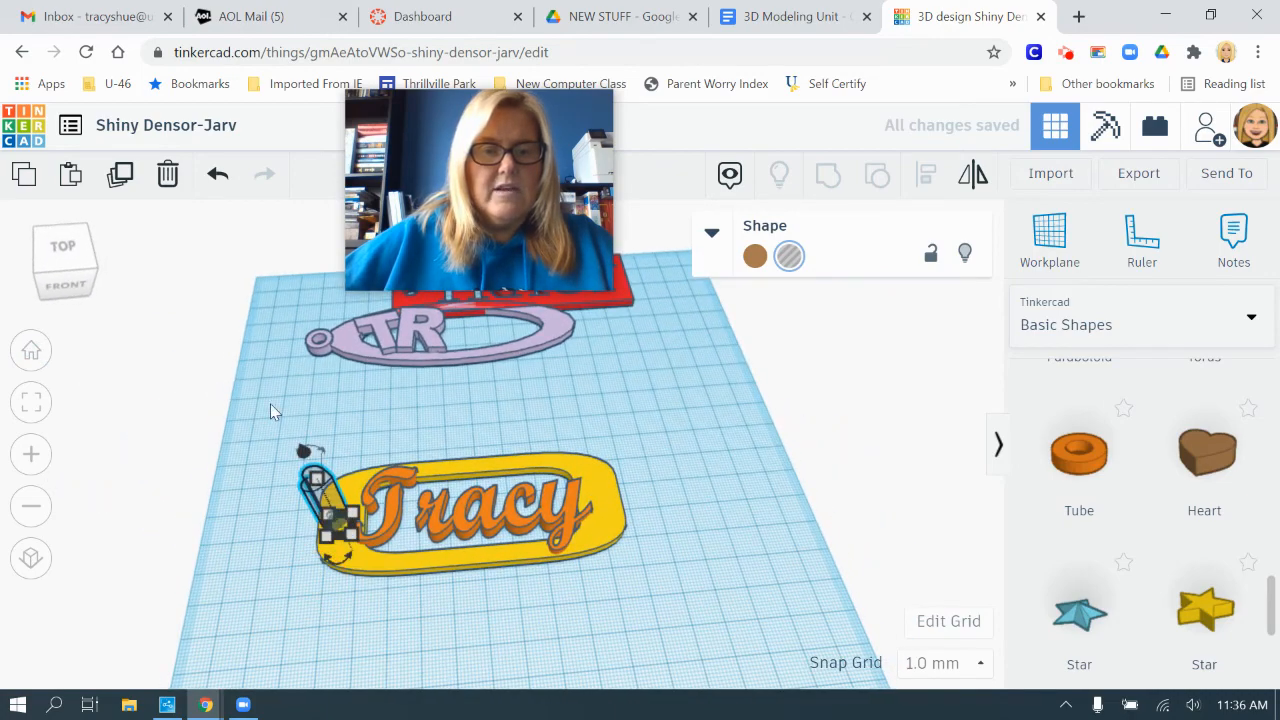
- Group the yellow frame, script name and heart hole into one keychain with a heart-shaped cut-out
left_click_drag(256, 402, 683, 613)
left_click_drag(786, 568, 786, 561)
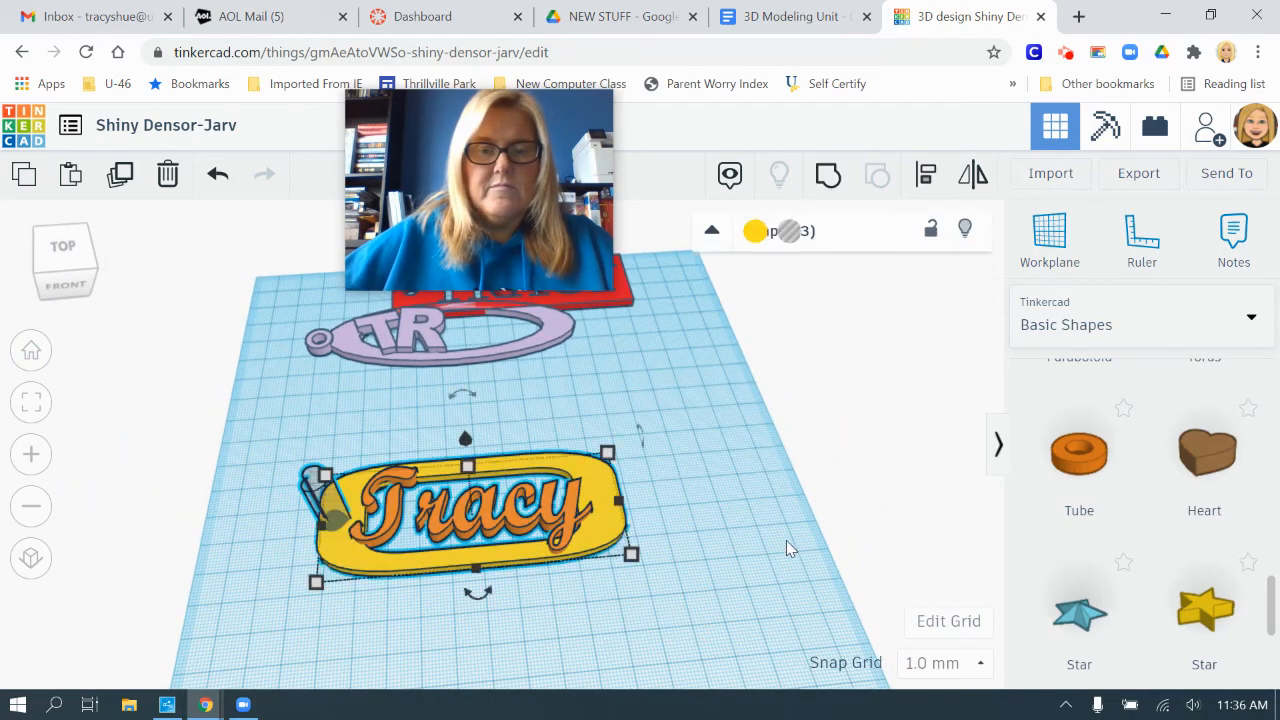
left_click(828, 177)
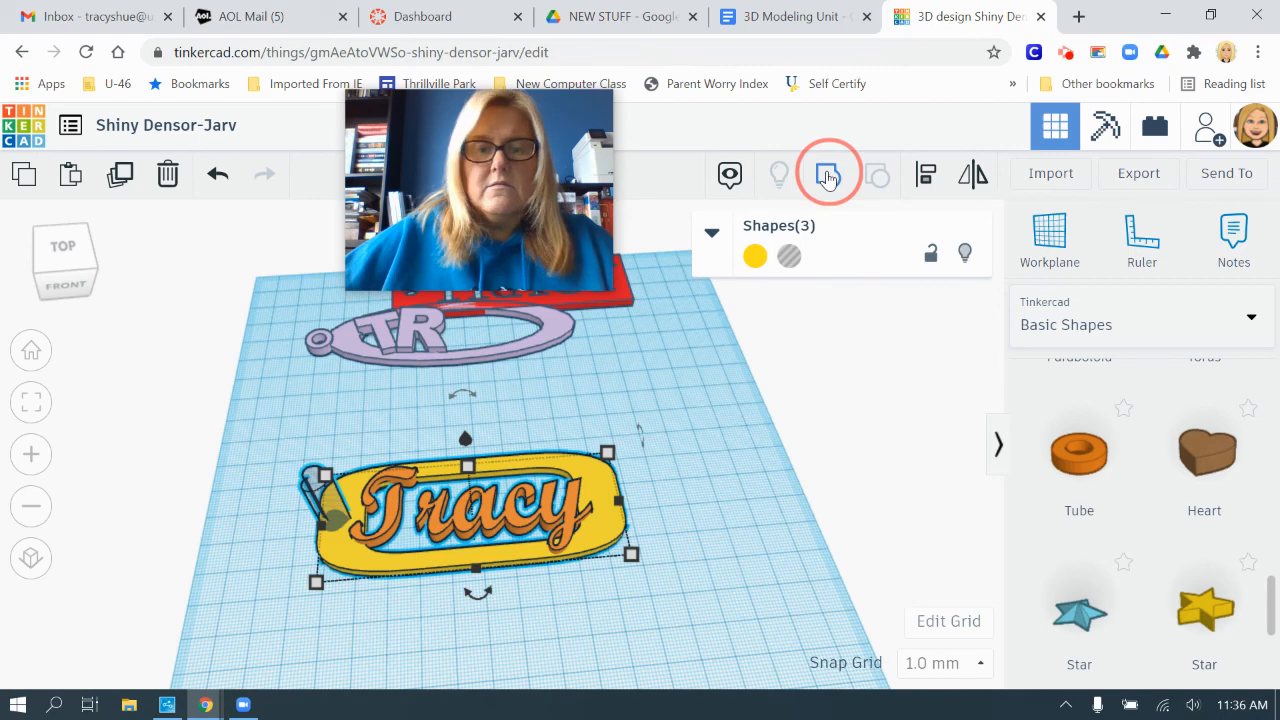
left_click(711, 580)
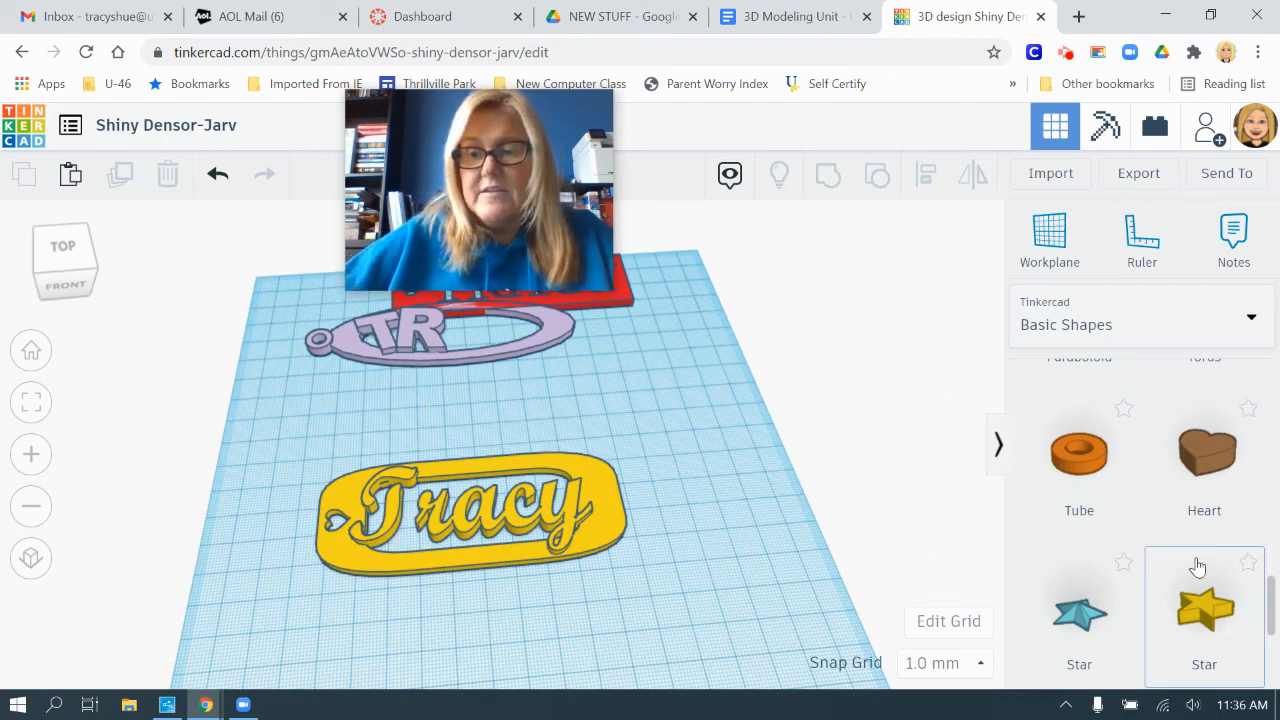
- Look through the remaining basic shapes and the list of available shape categories
scroll(1180, 500, "down", 2)
left_click(1112, 328)
scroll(1114, 409, "down", 3)
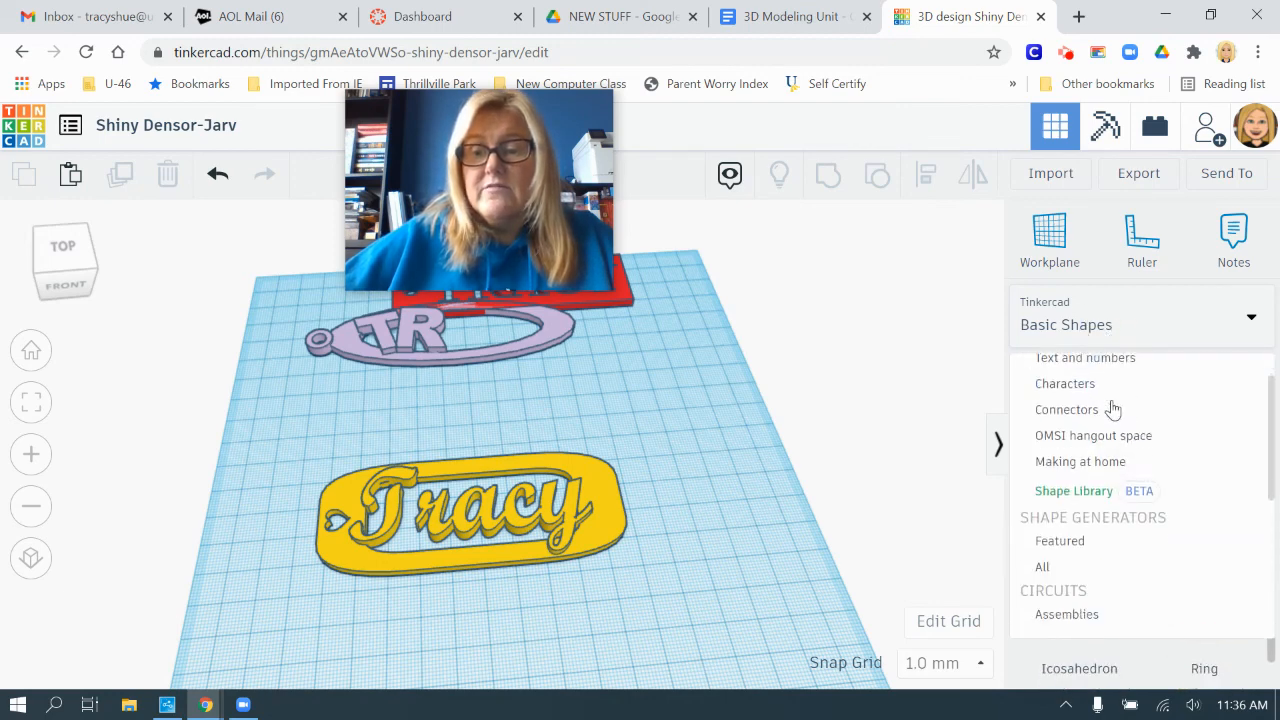
scroll(1147, 606, "up", 4)
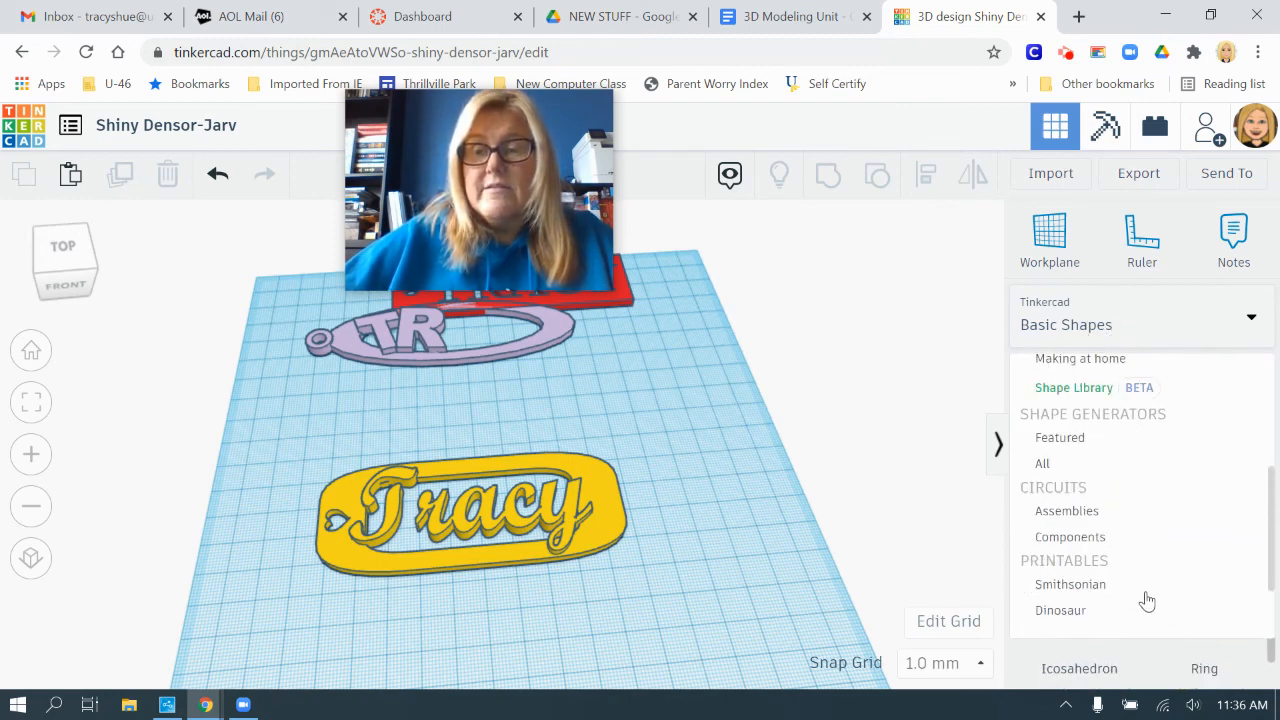